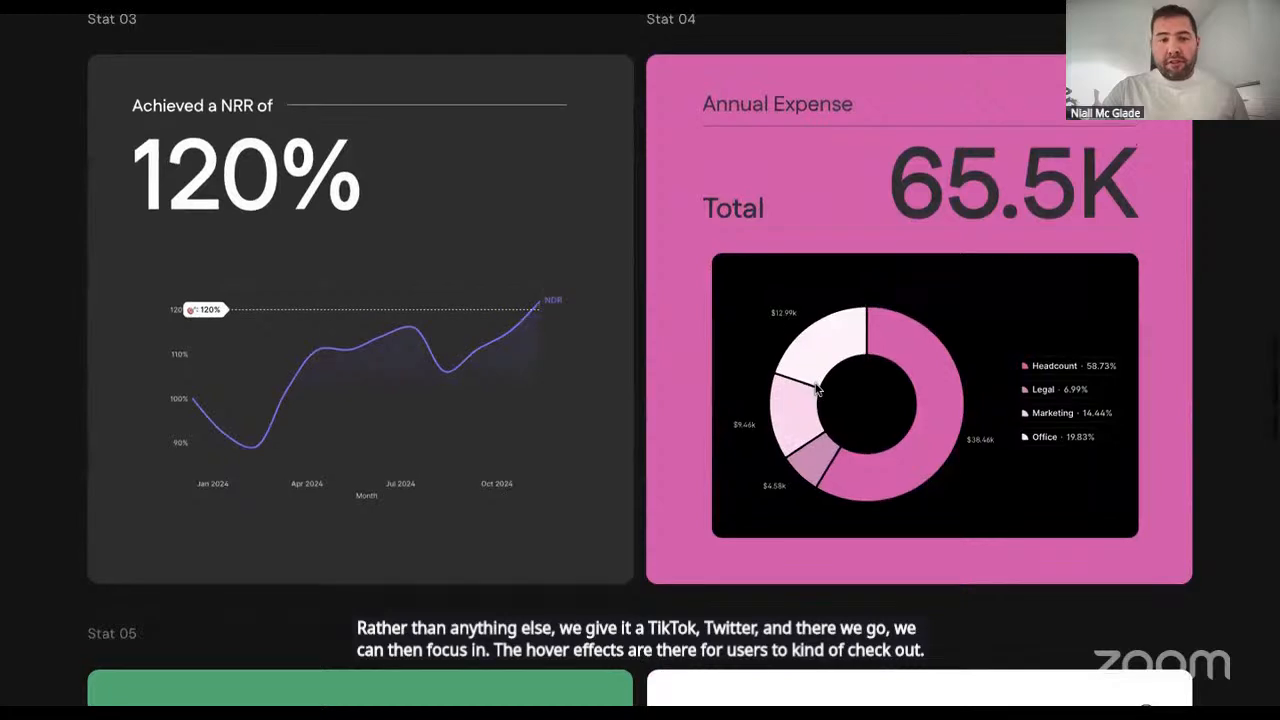
# - Inspect the data points of the NRR line chart and look over the Annual Expense pie chart
pyautogui.moveTo(508, 362)
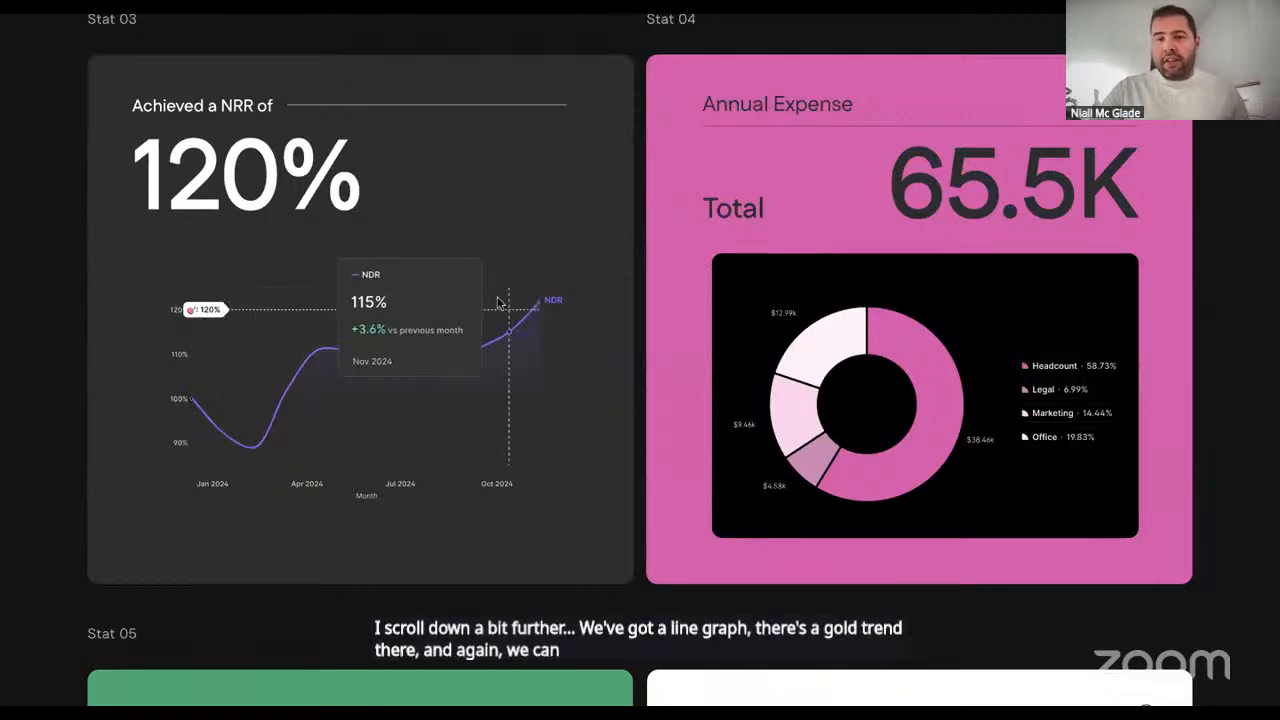
pyautogui.scroll(-1, 721, 166)
pyautogui.scroll(-5, 721, 168)
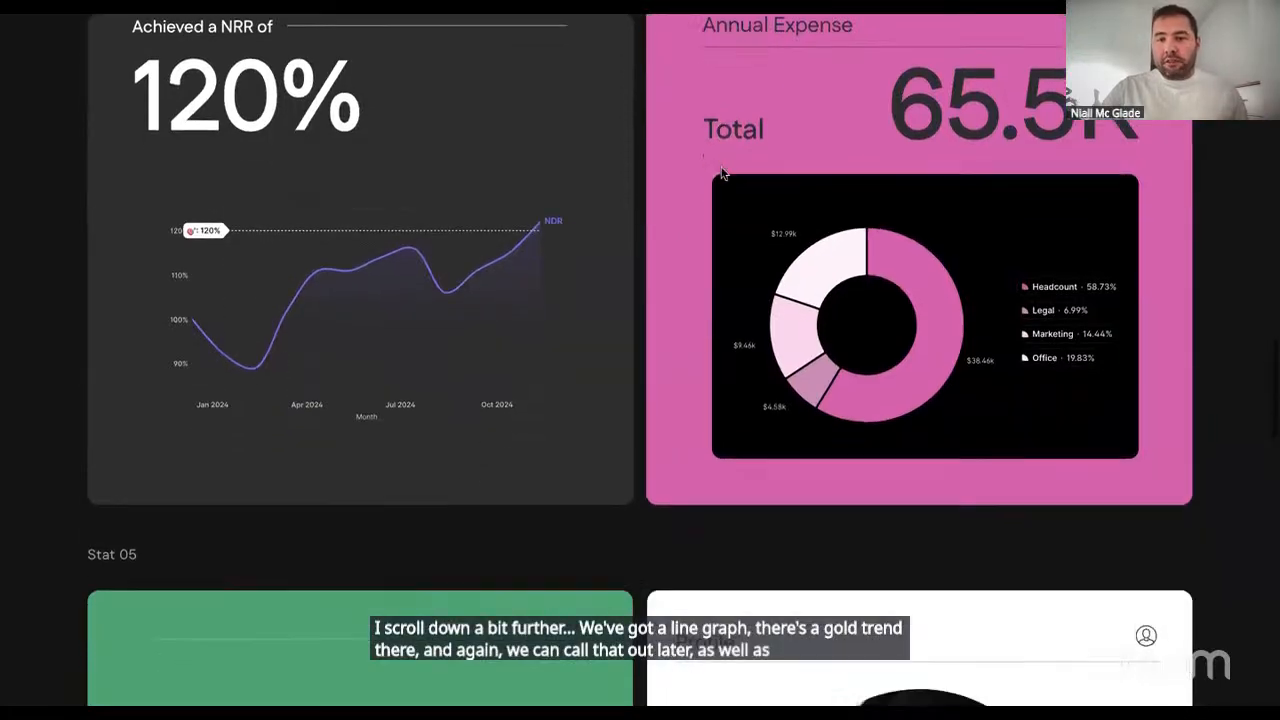
pyautogui.scroll(-3, 721, 173)
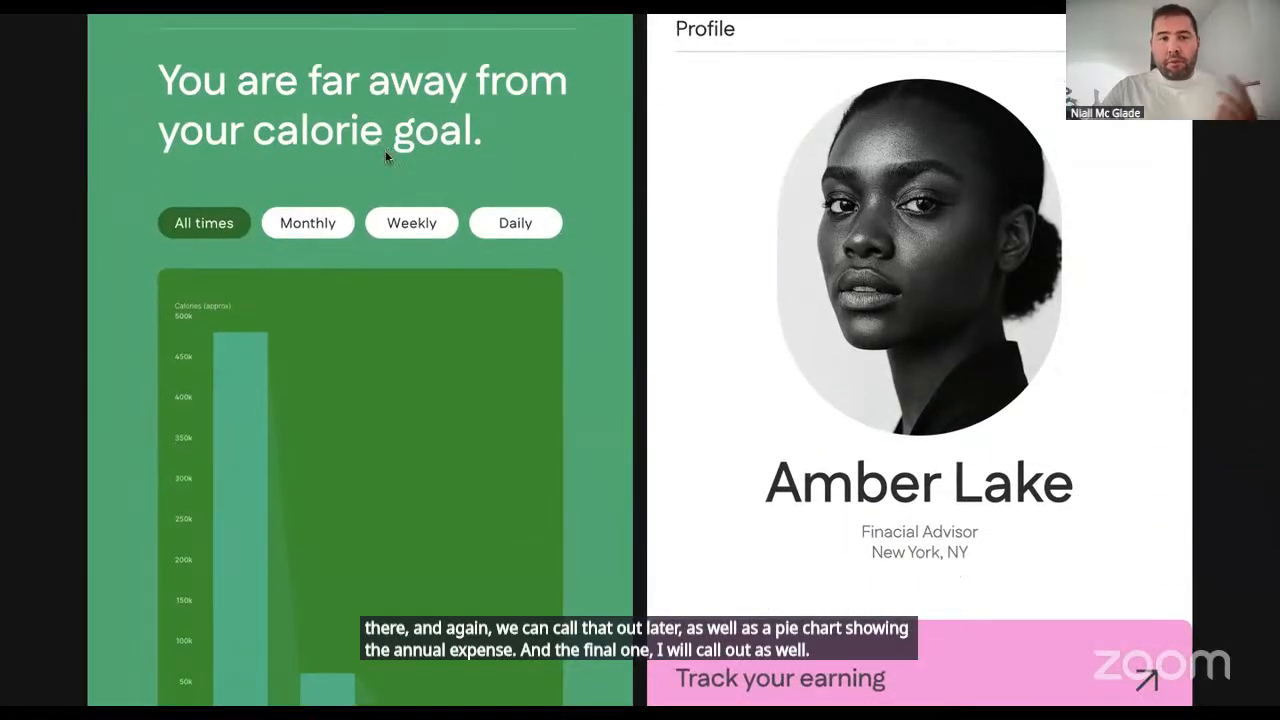
# - View the calorie goal chart in its Monthly, Weekly and Daily versions
pyautogui.scroll(-1, 386, 160)
pyautogui.scroll(-1, 387, 157)
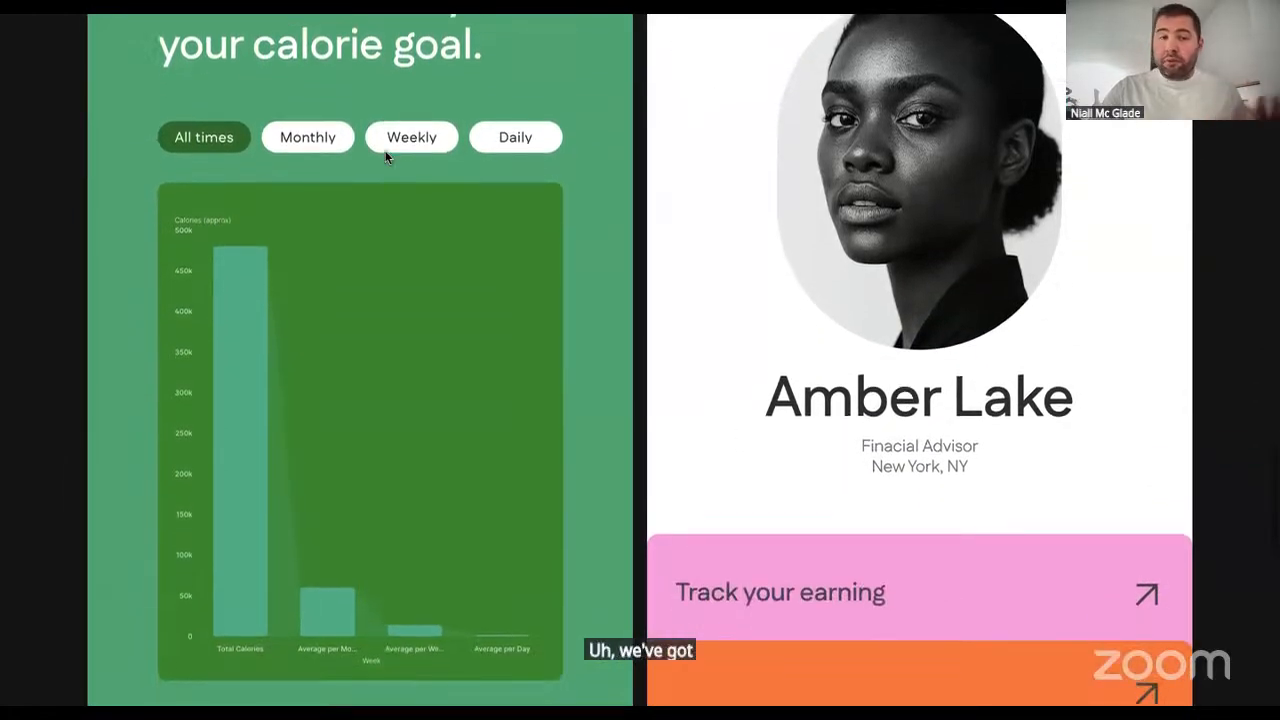
pyautogui.scroll(1, 386, 157)
pyautogui.scroll(-1, 386, 157)
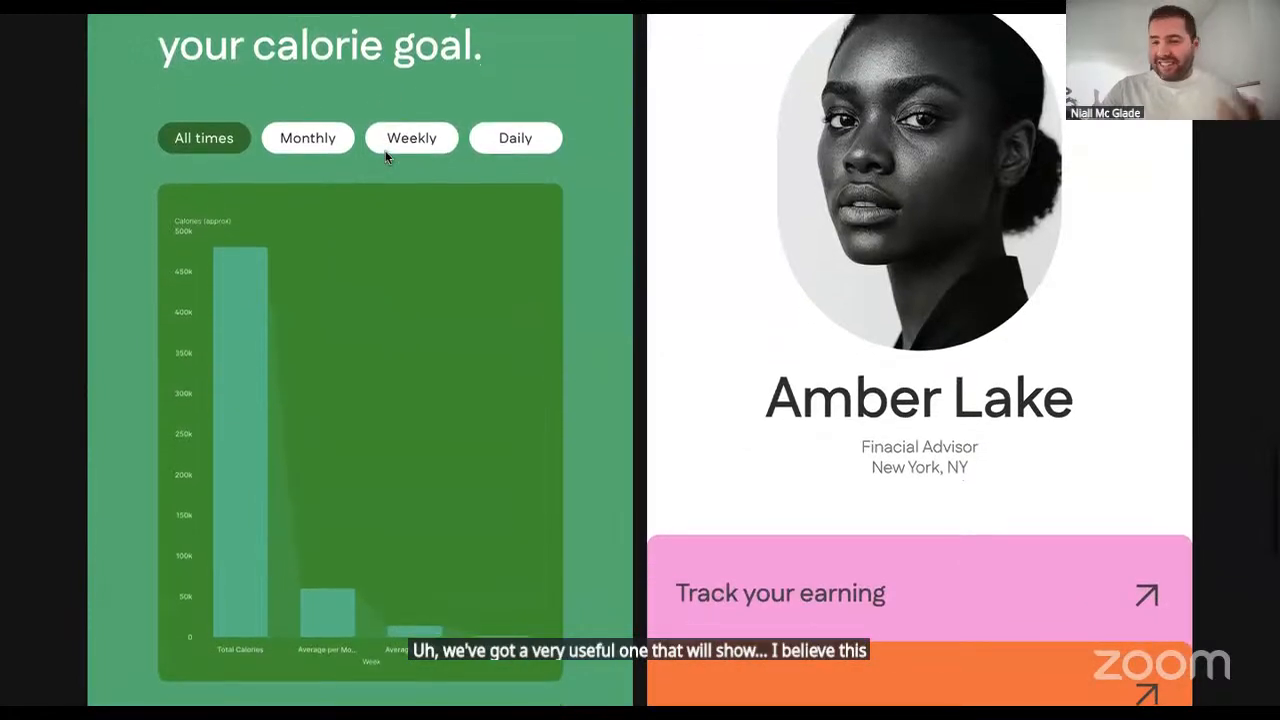
pyautogui.click(288, 141)
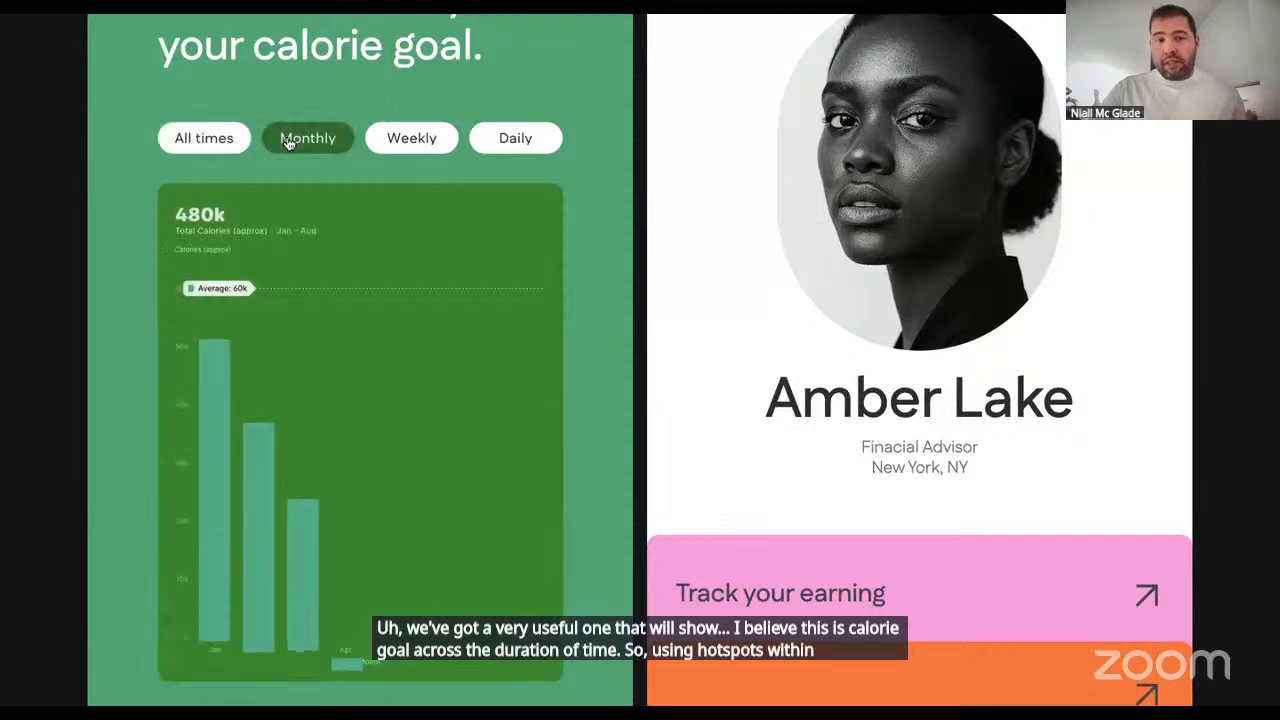
pyautogui.click(391, 150)
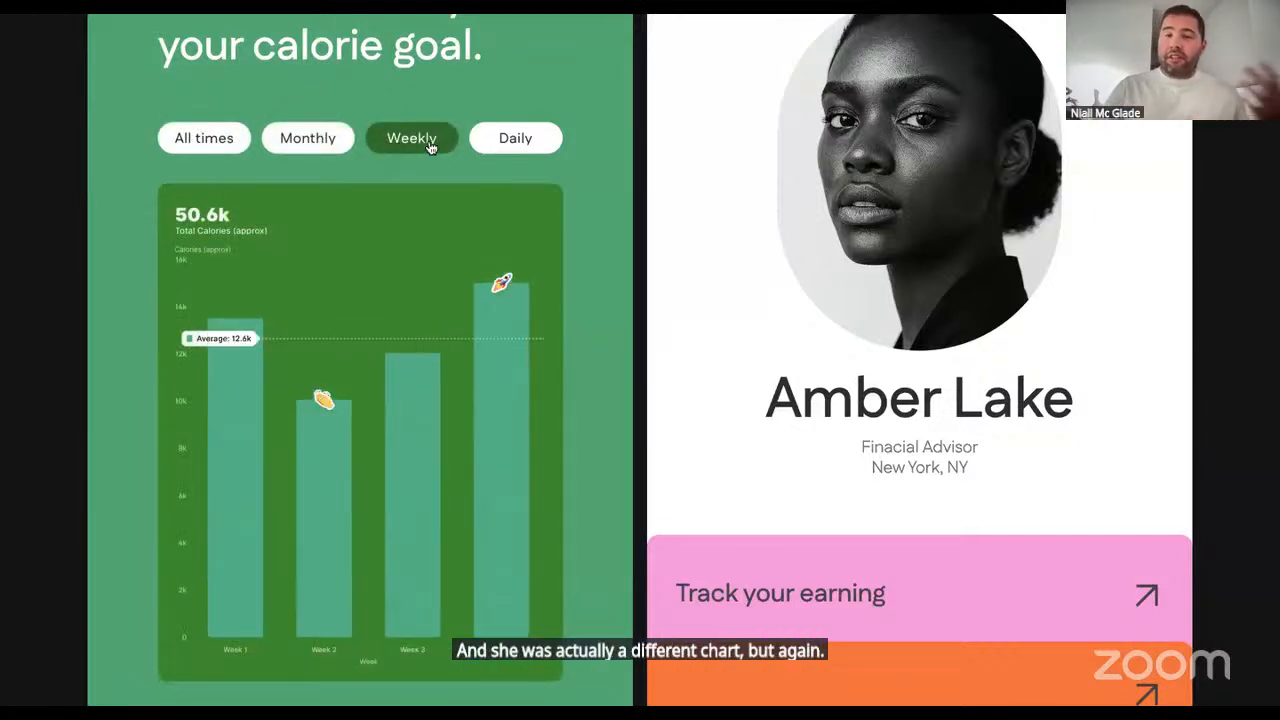
pyautogui.click(510, 140)
pyautogui.moveTo(460, 405)
# - Expand the Track your earning card on the profile and inspect its compensation chart
pyautogui.scroll(-2, 459, 402)
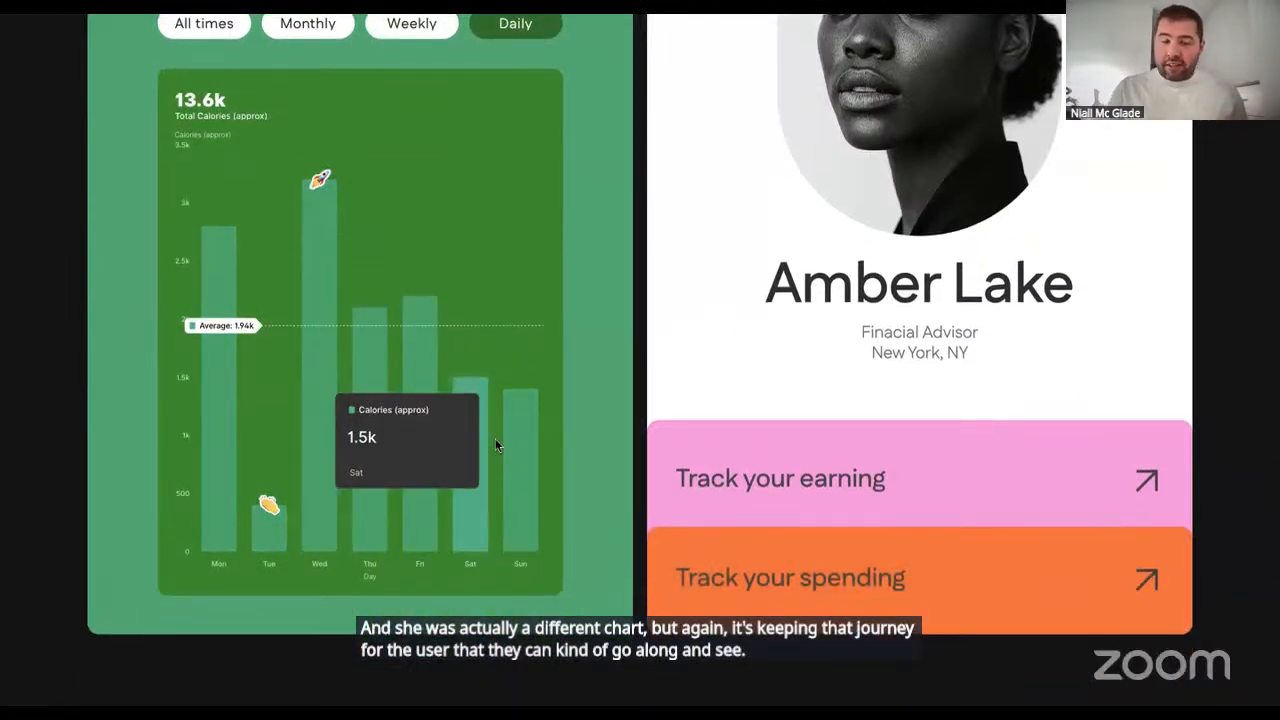
pyautogui.click(764, 481)
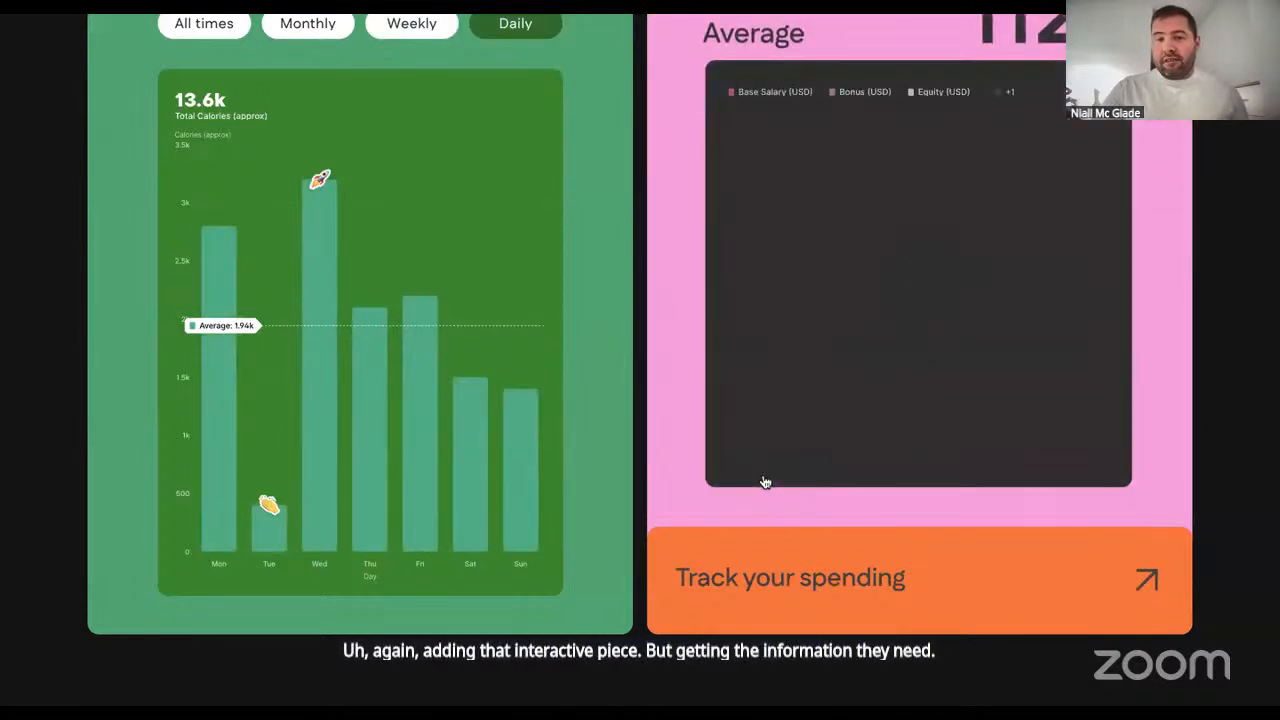
pyautogui.scroll(2, 765, 482)
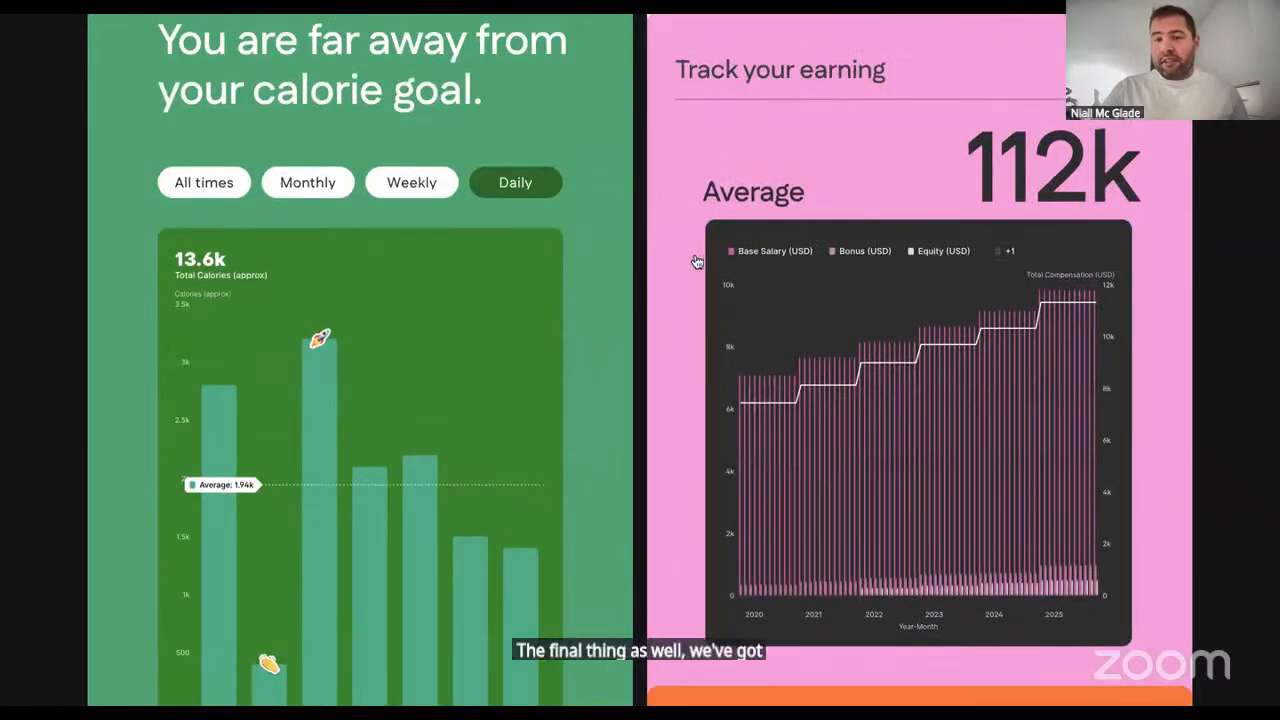
pyautogui.scroll(-1, 817, 240)
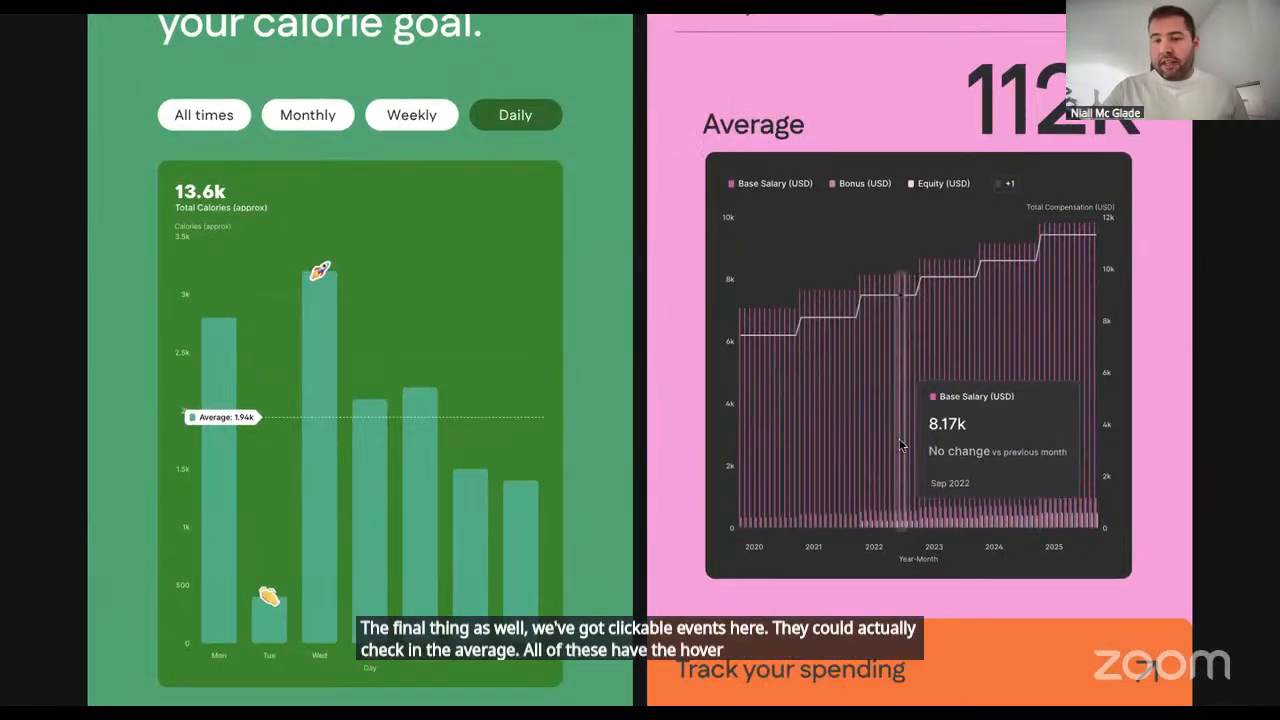
# - Look over the Track your spending card with its Choosing a Pet chart, and return to the Track your earning card
pyautogui.scroll(-5, 900, 445)
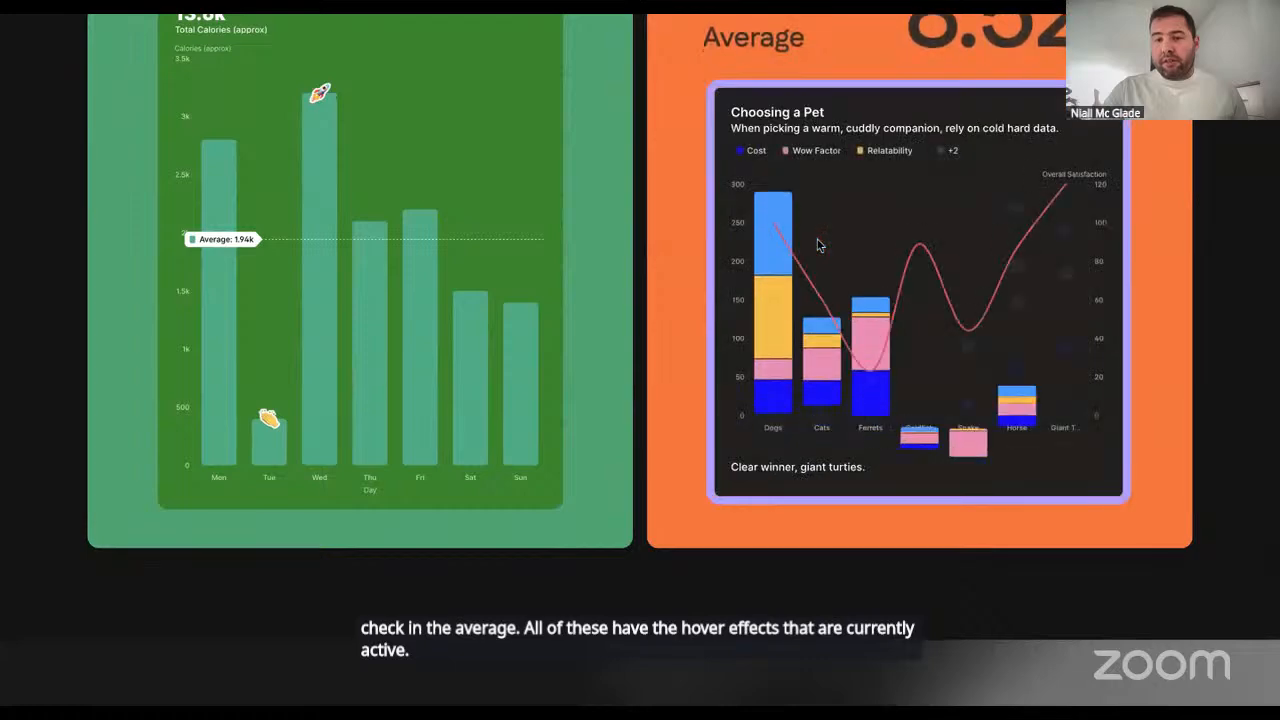
pyautogui.scroll(2, 817, 239)
pyautogui.scroll(-3, 817, 239)
pyautogui.scroll(7, 817, 243)
pyautogui.scroll(-1, 817, 243)
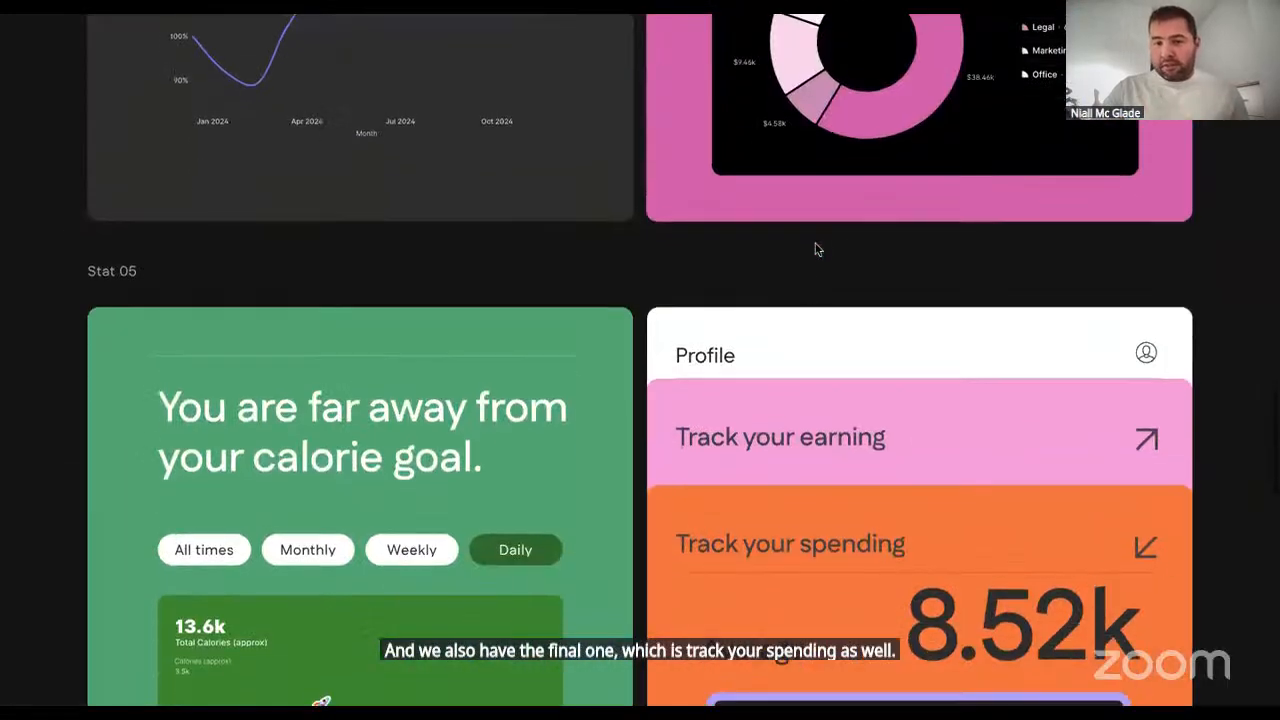
pyautogui.click(787, 419)
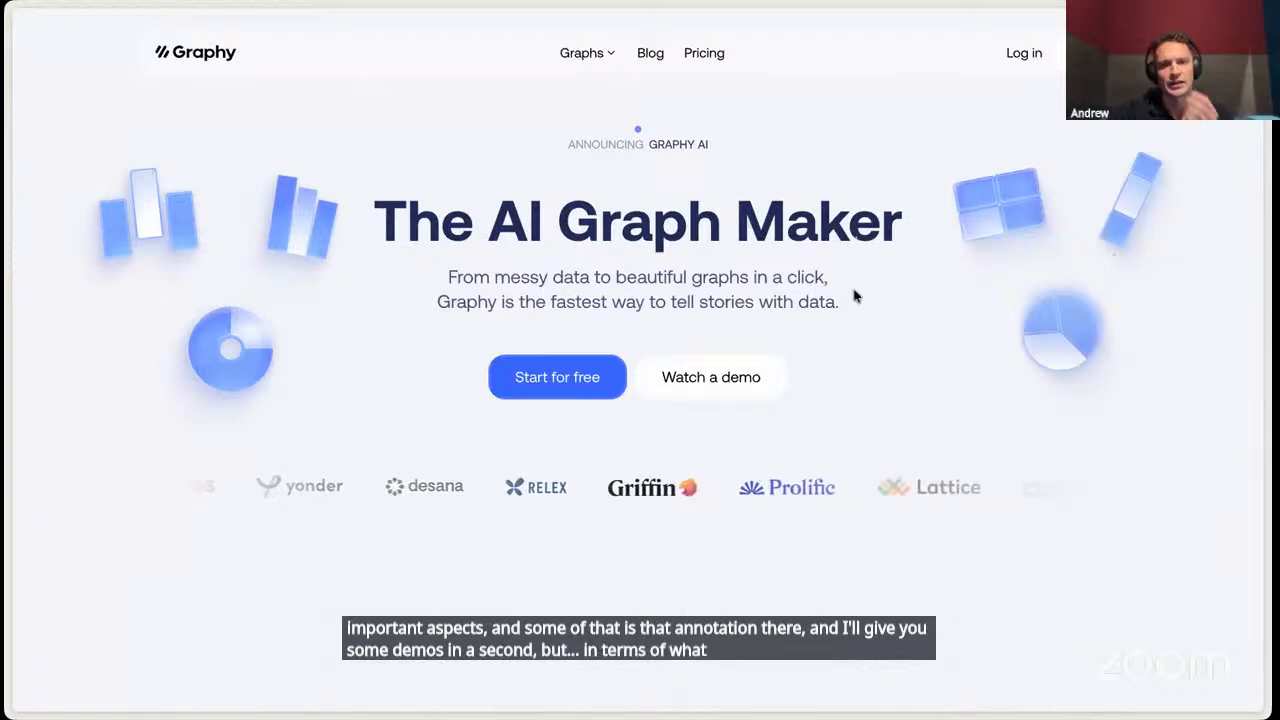
# - Look through the Graphy homepage down to the section on the benefits of data storytelling
pyautogui.scroll(-5, 855, 295)
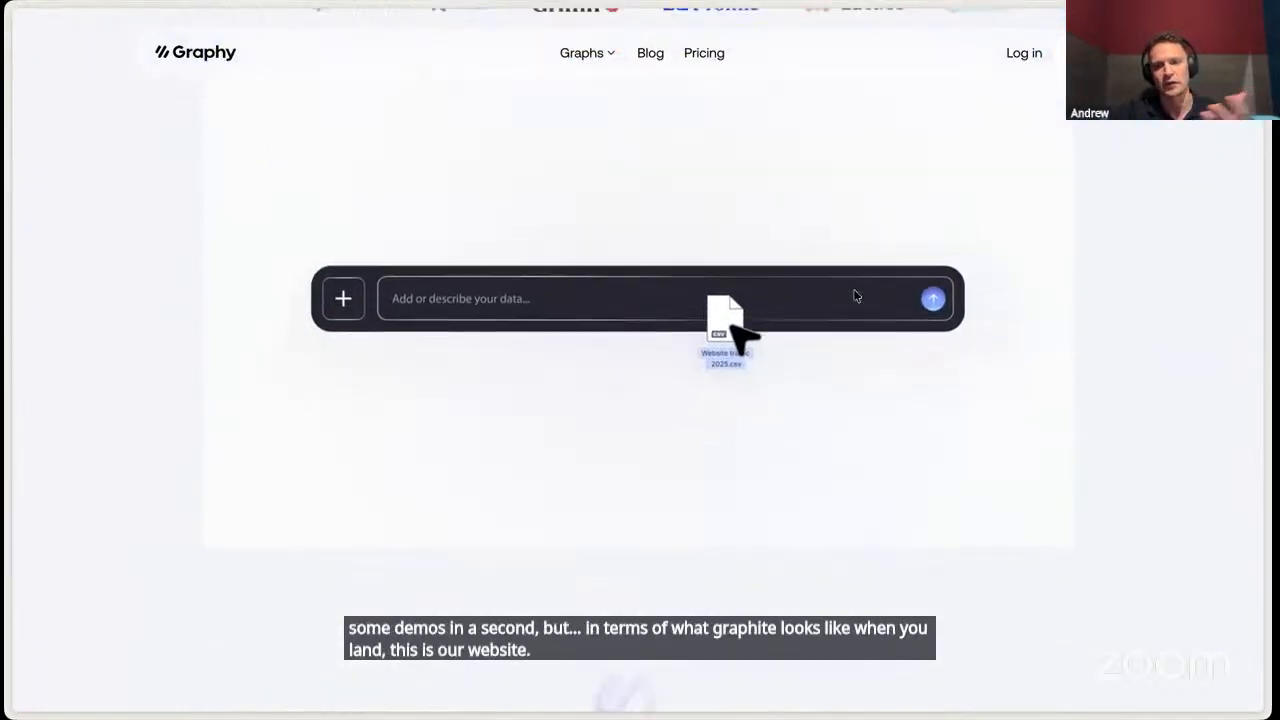
pyautogui.scroll(-2, 855, 295)
pyautogui.scroll(-1, 855, 295)
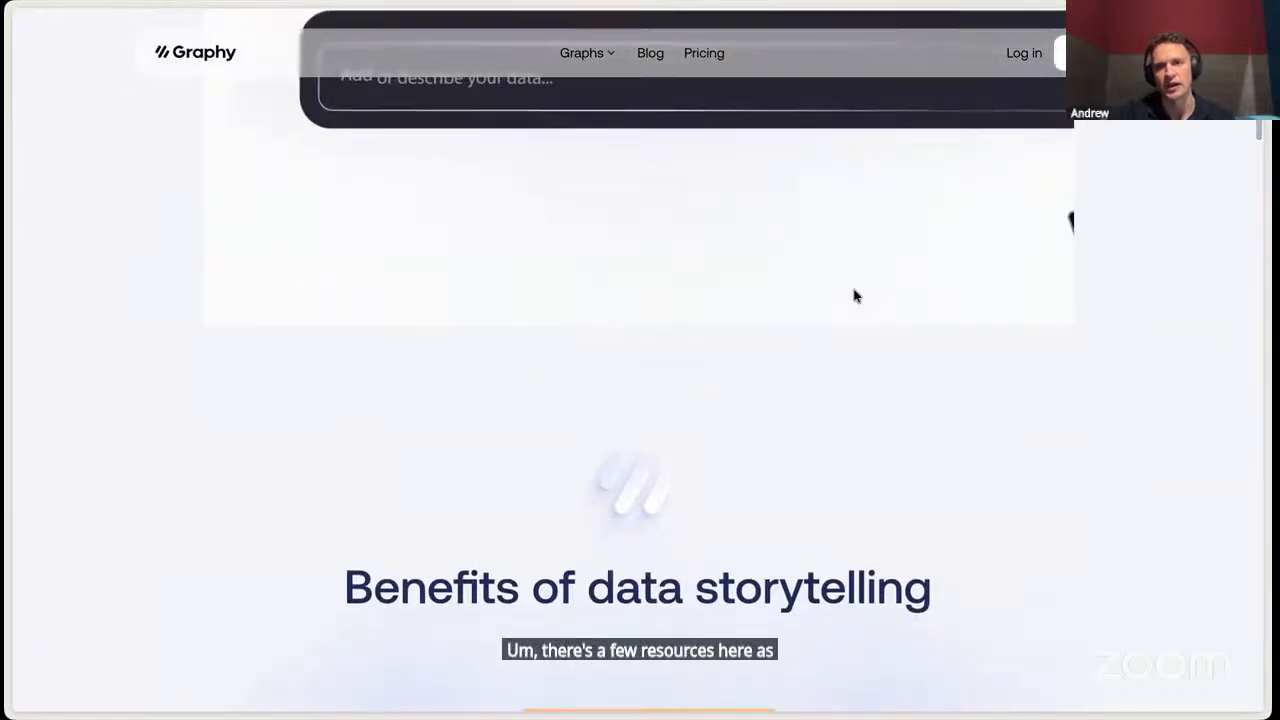
pyautogui.scroll(3, 856, 290)
# - Log in to Graphy with a Google account
pyautogui.click(1022, 54)
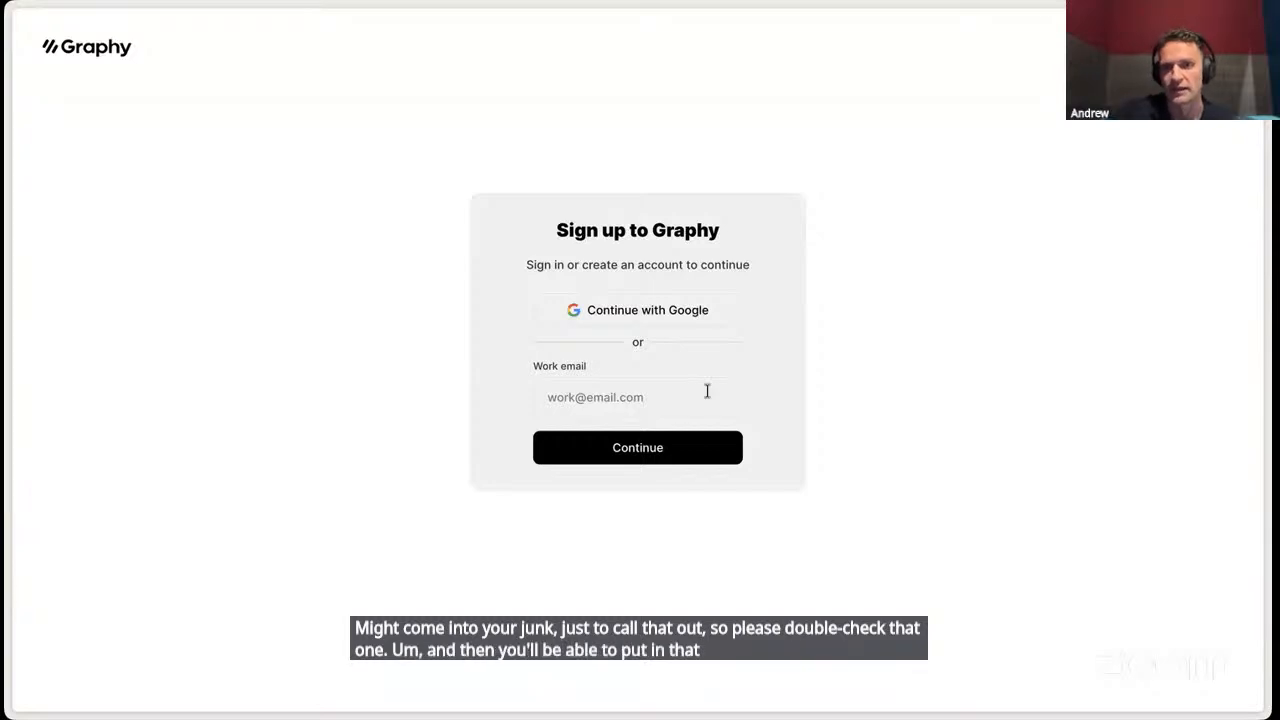
pyautogui.click(690, 311)
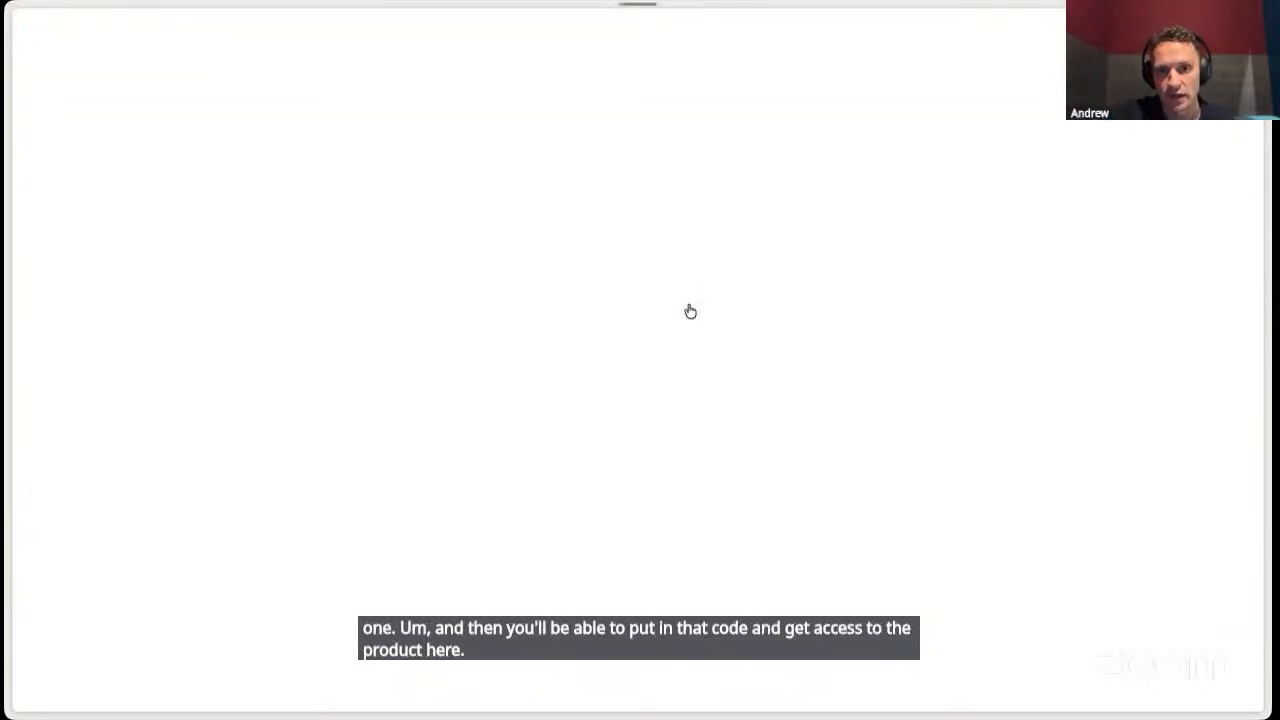
pyautogui.click(748, 292)
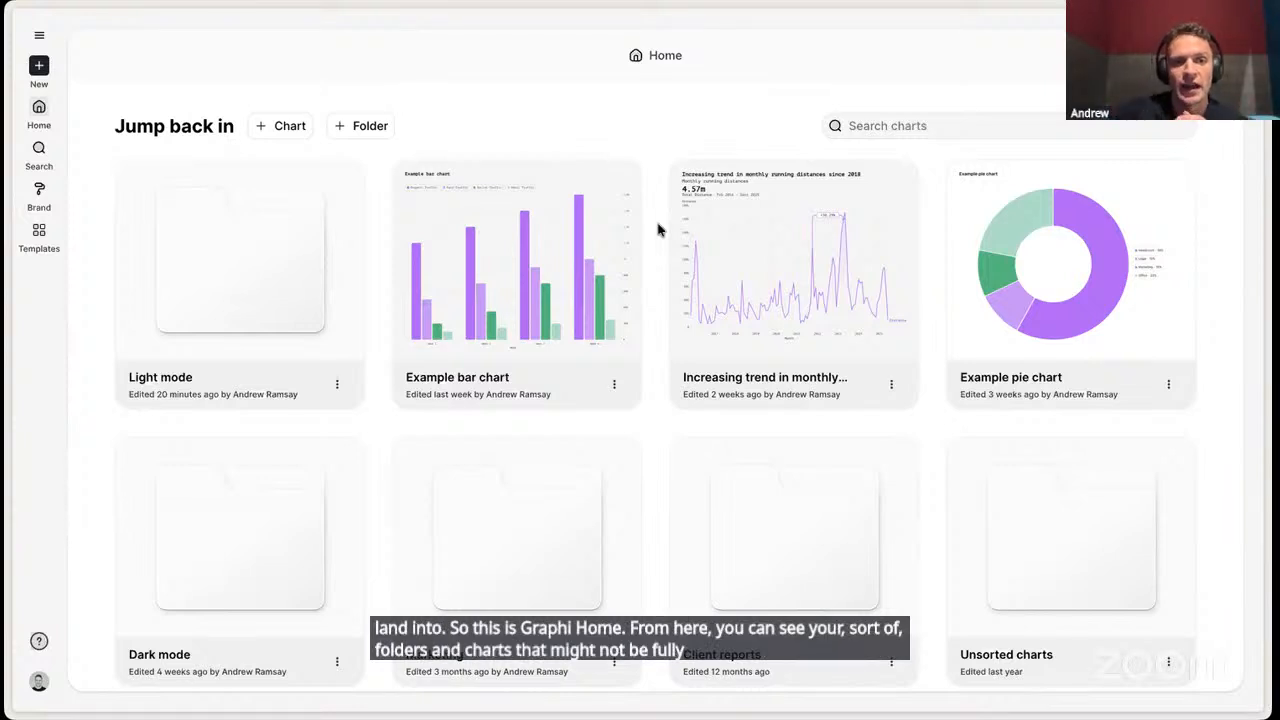
# - Open the 01 Summer Collection board in the Light mode folder
pyautogui.click(246, 254)
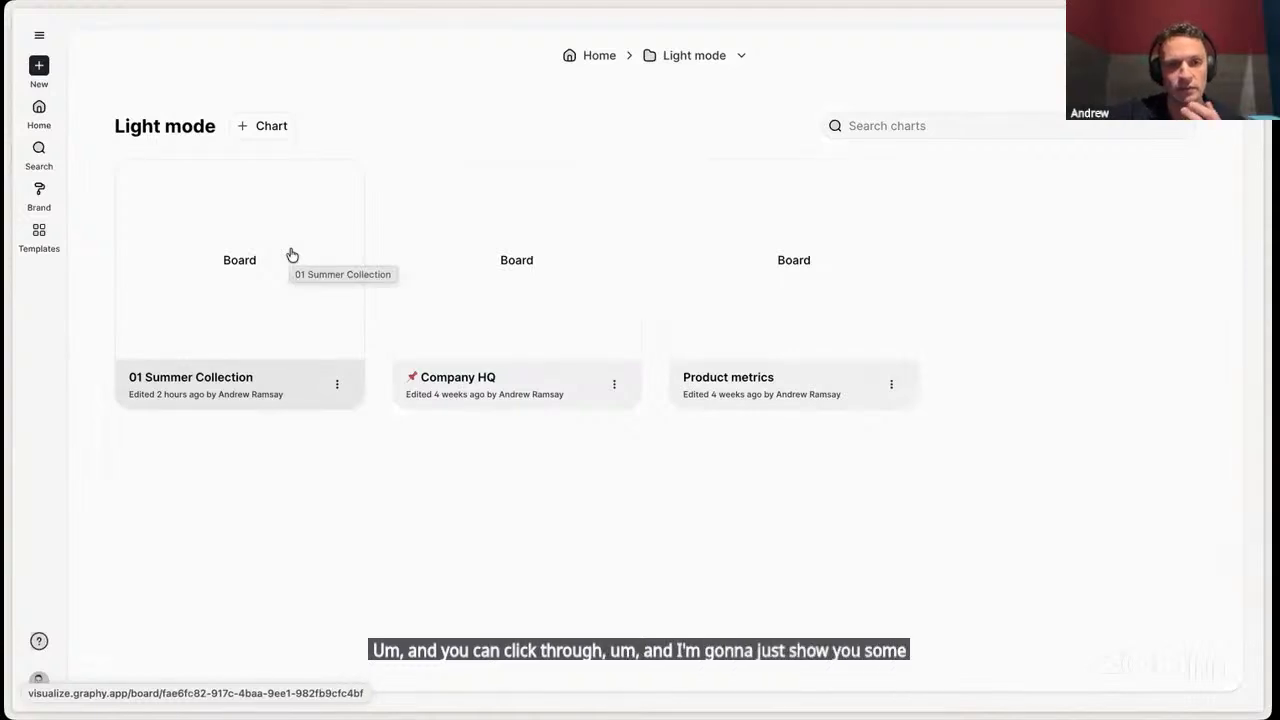
pyautogui.click(289, 254)
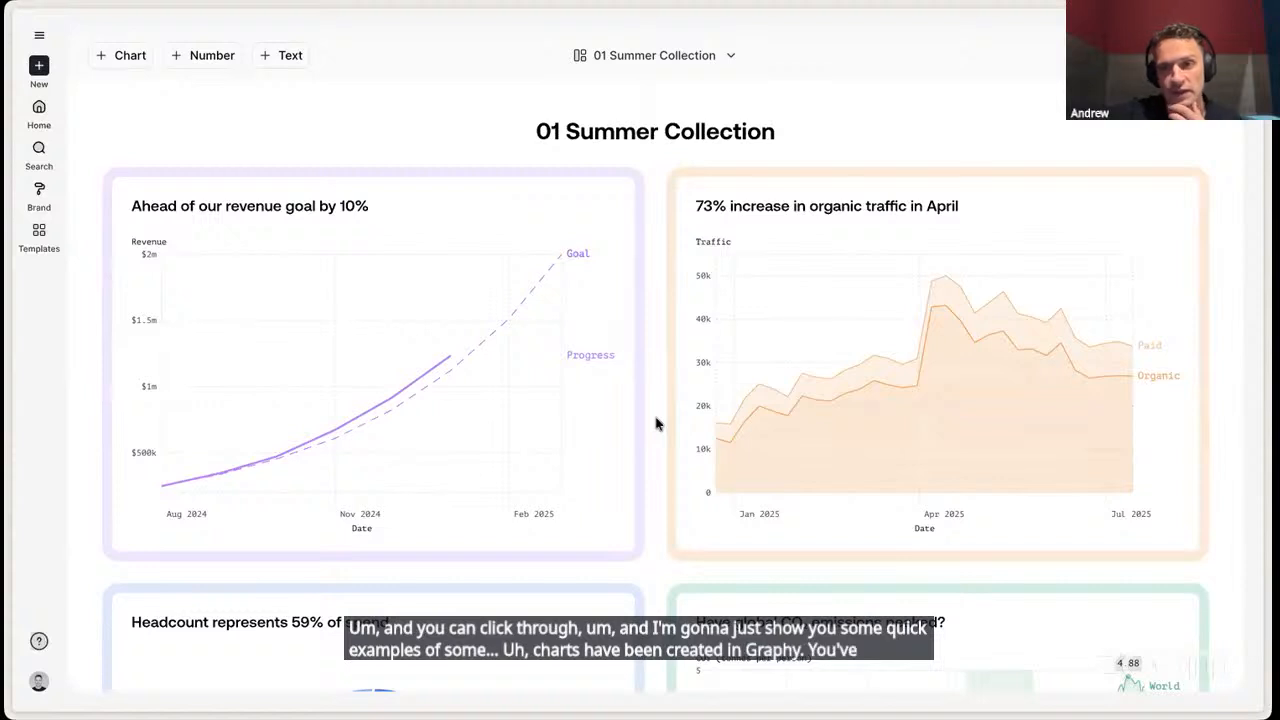
# - Examine the goal lines, highlighted areas, difference arrows, annotations and stickers used in the 01 Summer Collection charts
pyautogui.scroll(-2, 656, 423)
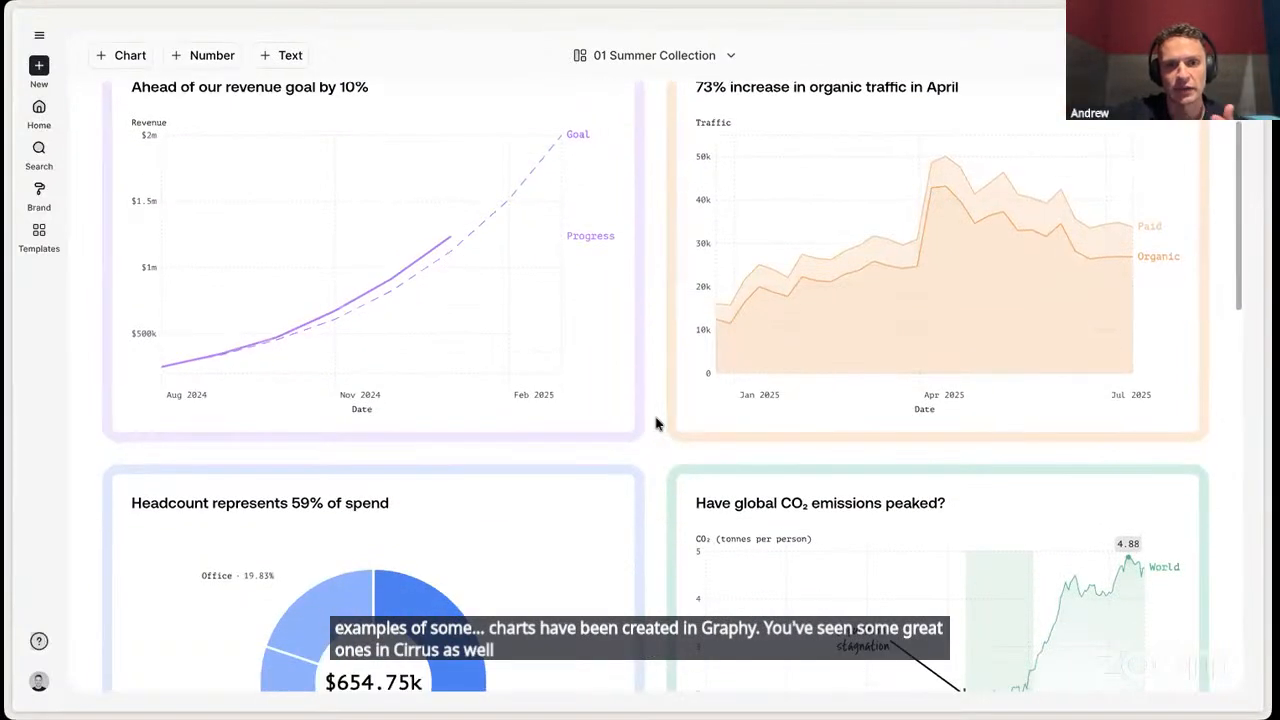
pyautogui.scroll(-1, 656, 423)
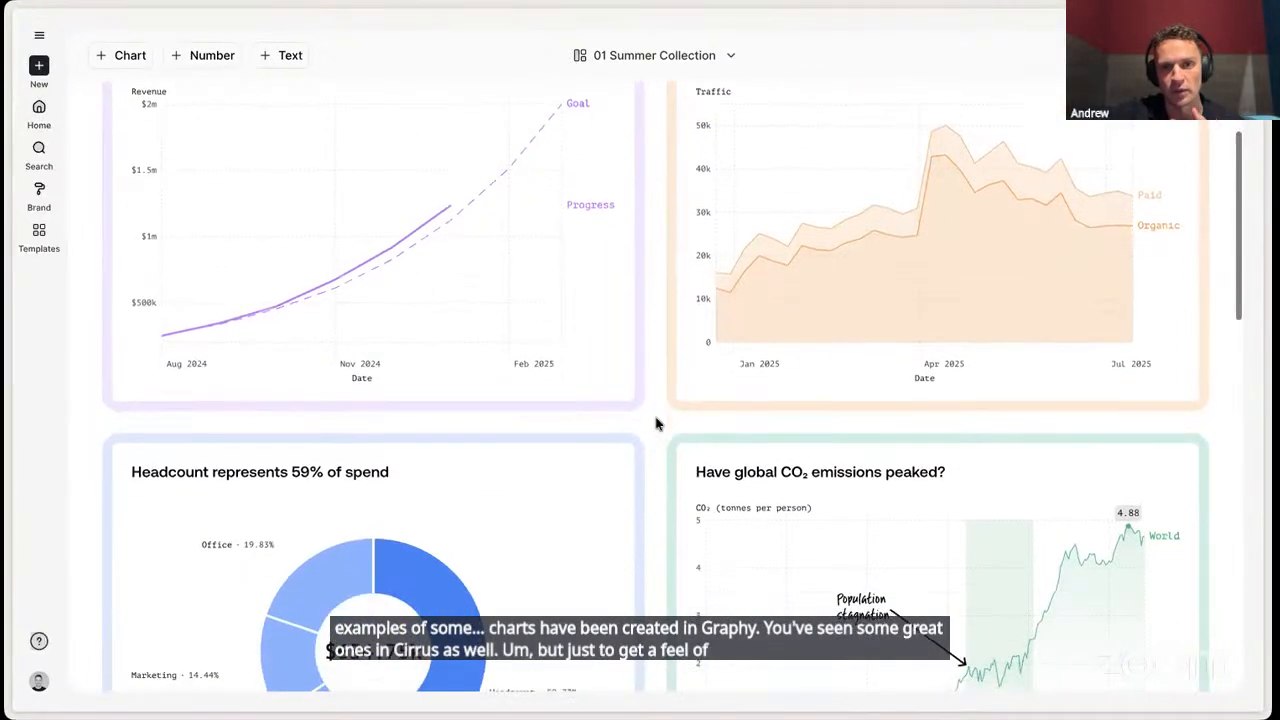
pyautogui.scroll(2, 656, 423)
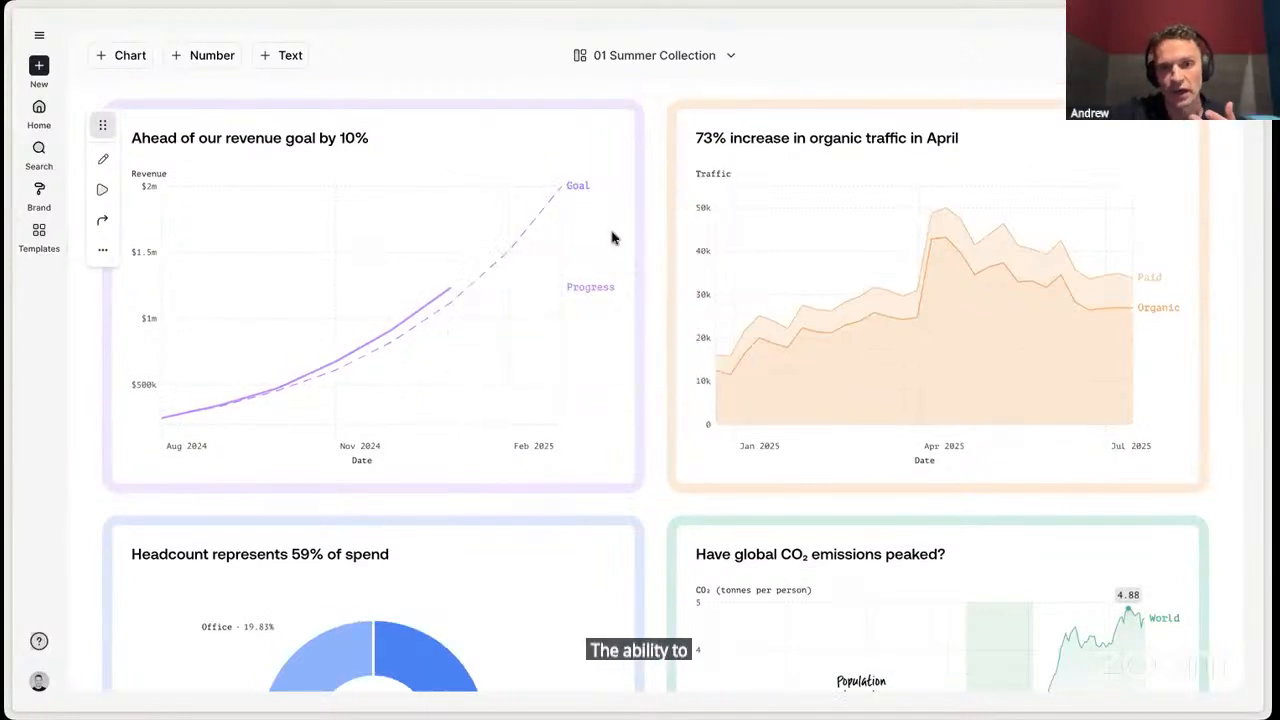
pyautogui.scroll(-5, 640, 345)
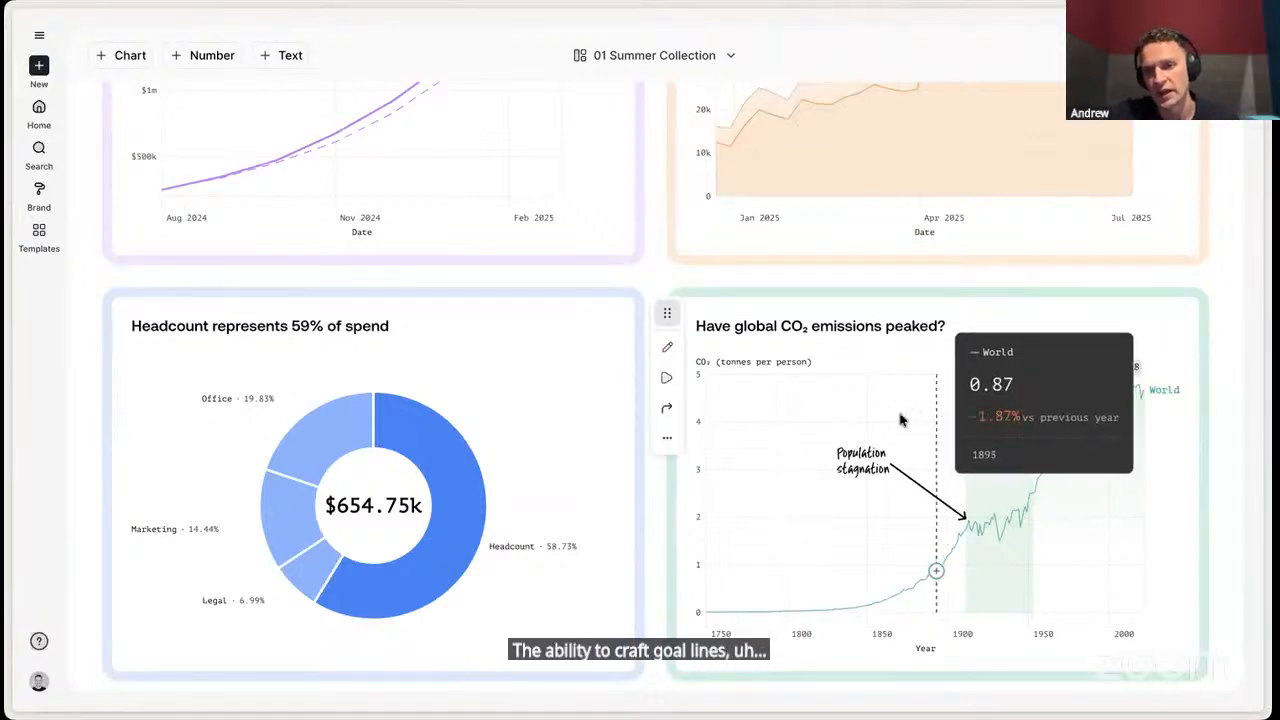
pyautogui.scroll(-8, 869, 463)
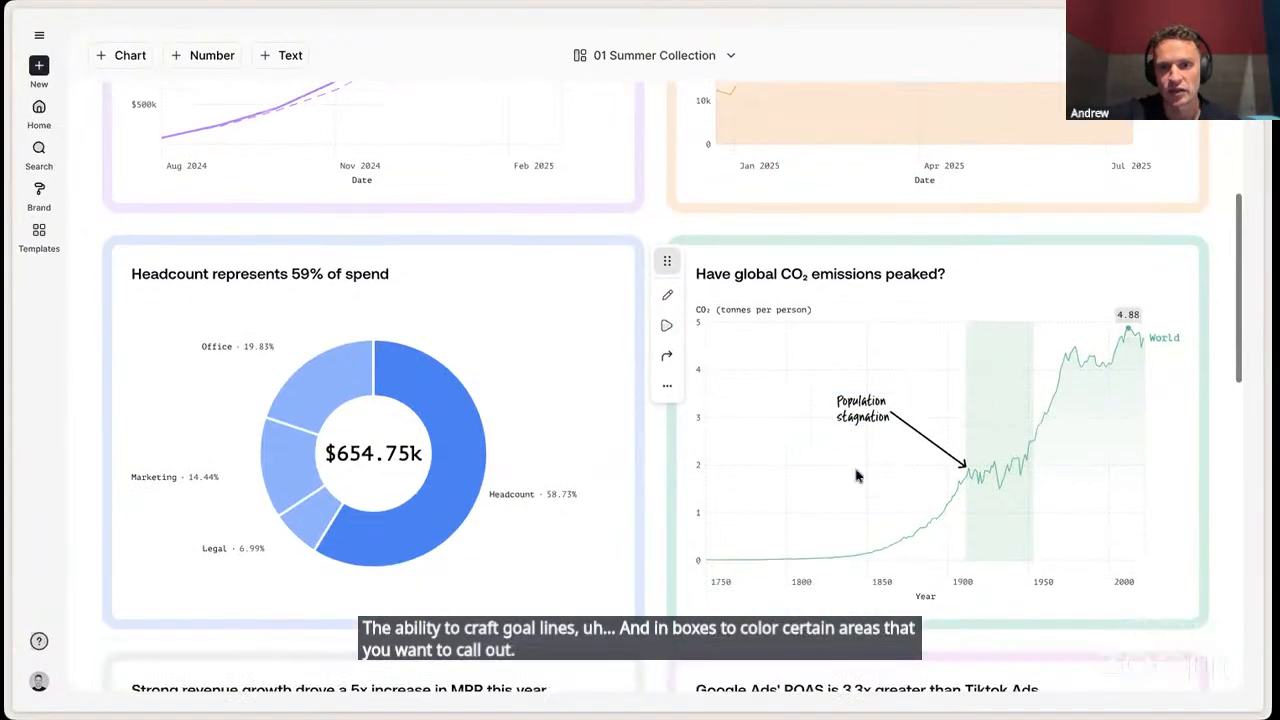
pyautogui.scroll(-2, 856, 476)
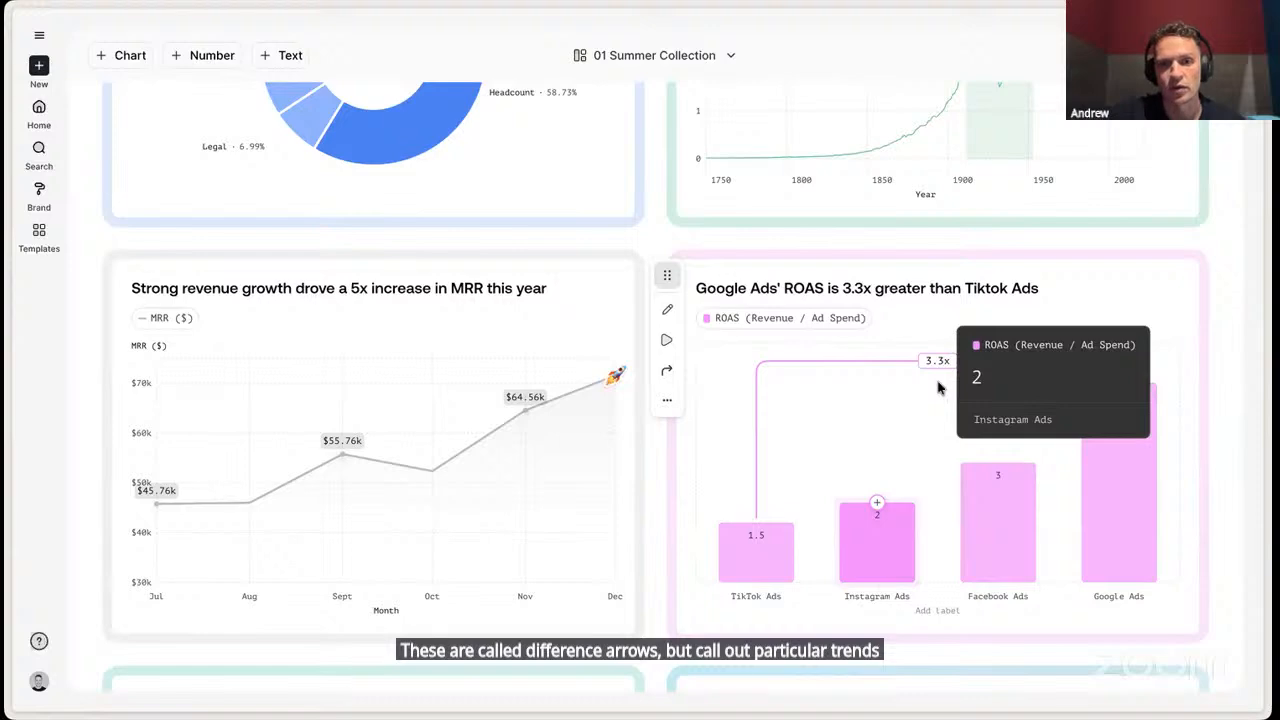
pyautogui.scroll(-1, 940, 388)
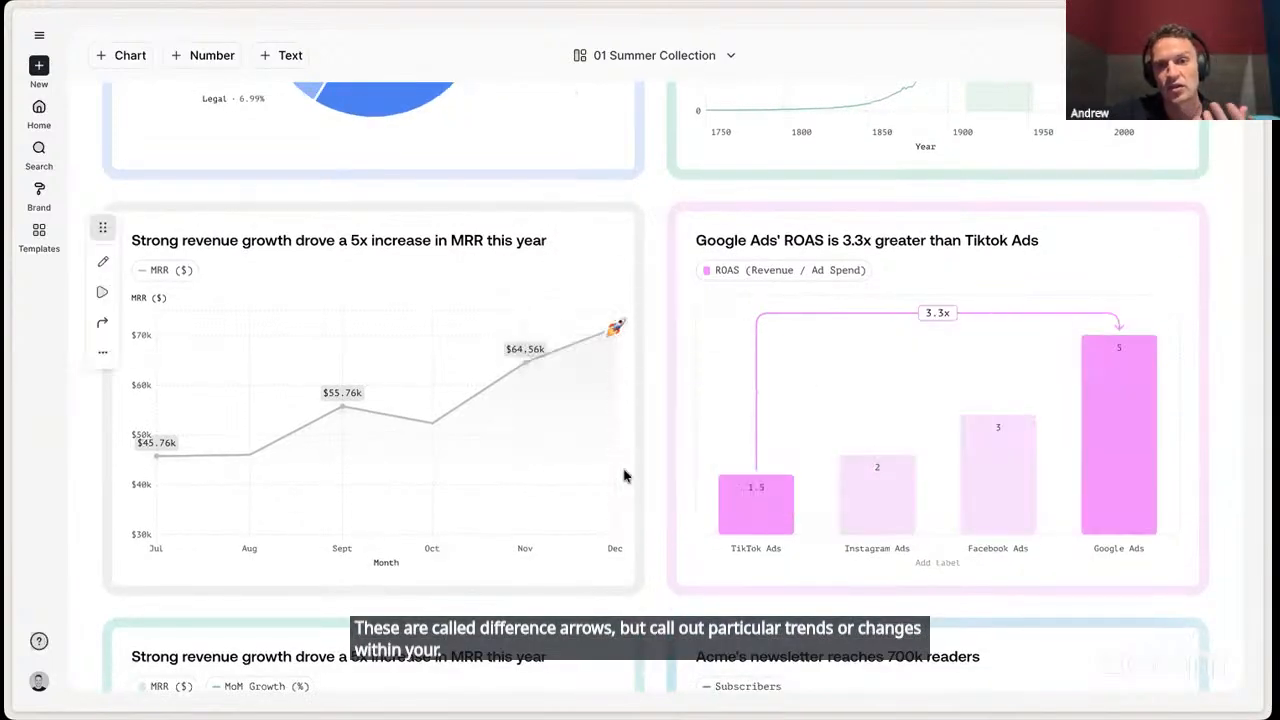
pyautogui.scroll(-4, 640, 336)
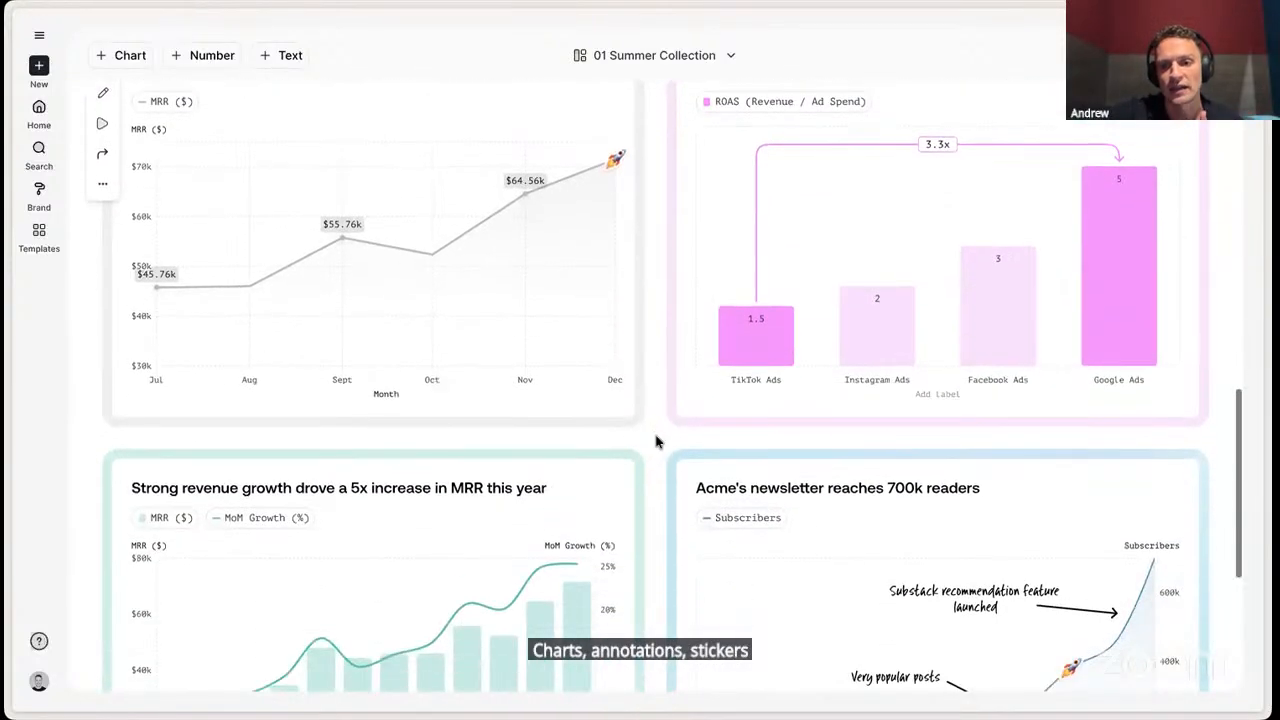
pyautogui.scroll(8, 656, 442)
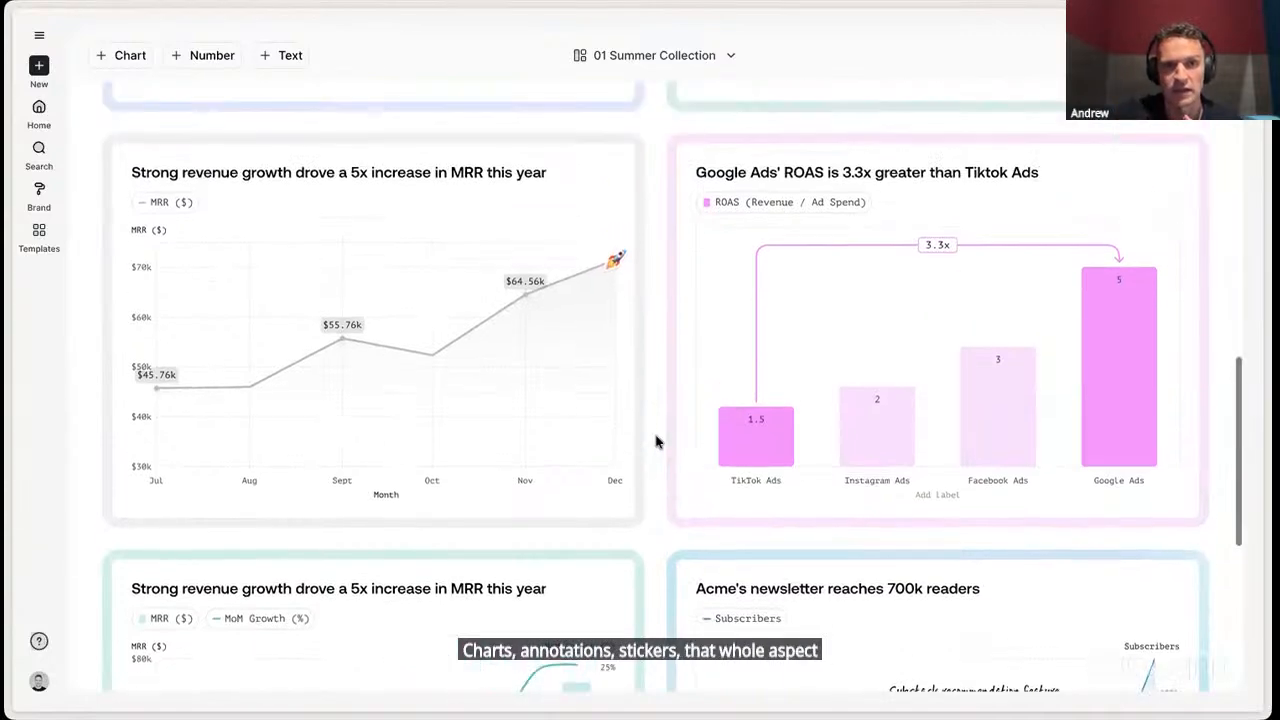
# - Return to the Light mode folder and open the Product metrics board
pyautogui.hscroll(-5, 656, 442)
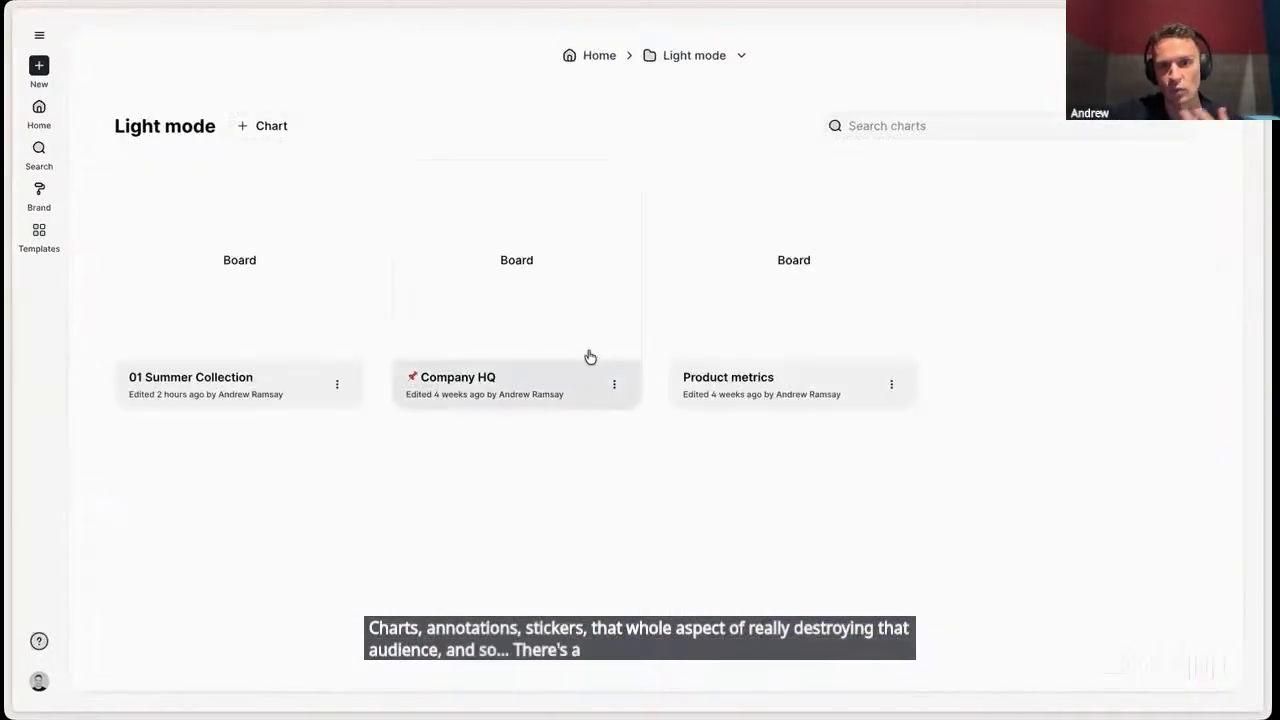
pyautogui.click(781, 289)
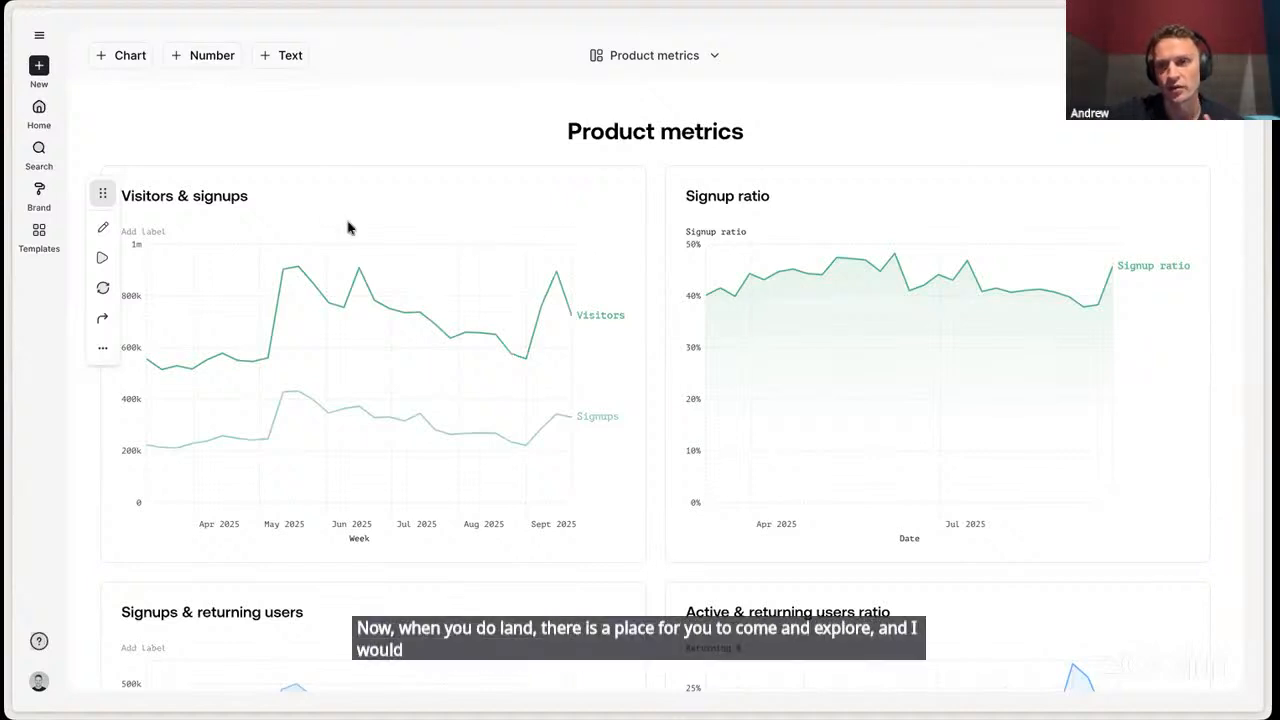
# - Open the Templates gallery and look over the example bar and line charts
pyautogui.click(41, 240)
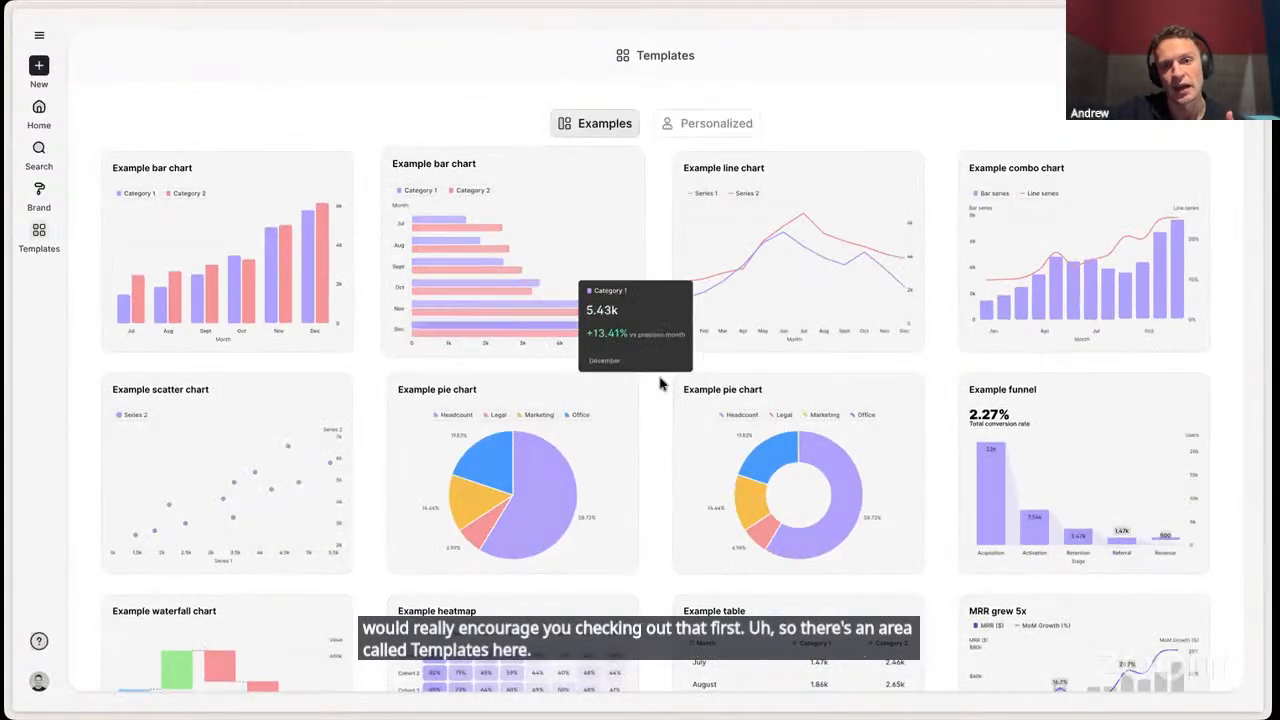
pyautogui.scroll(-1, 660, 383)
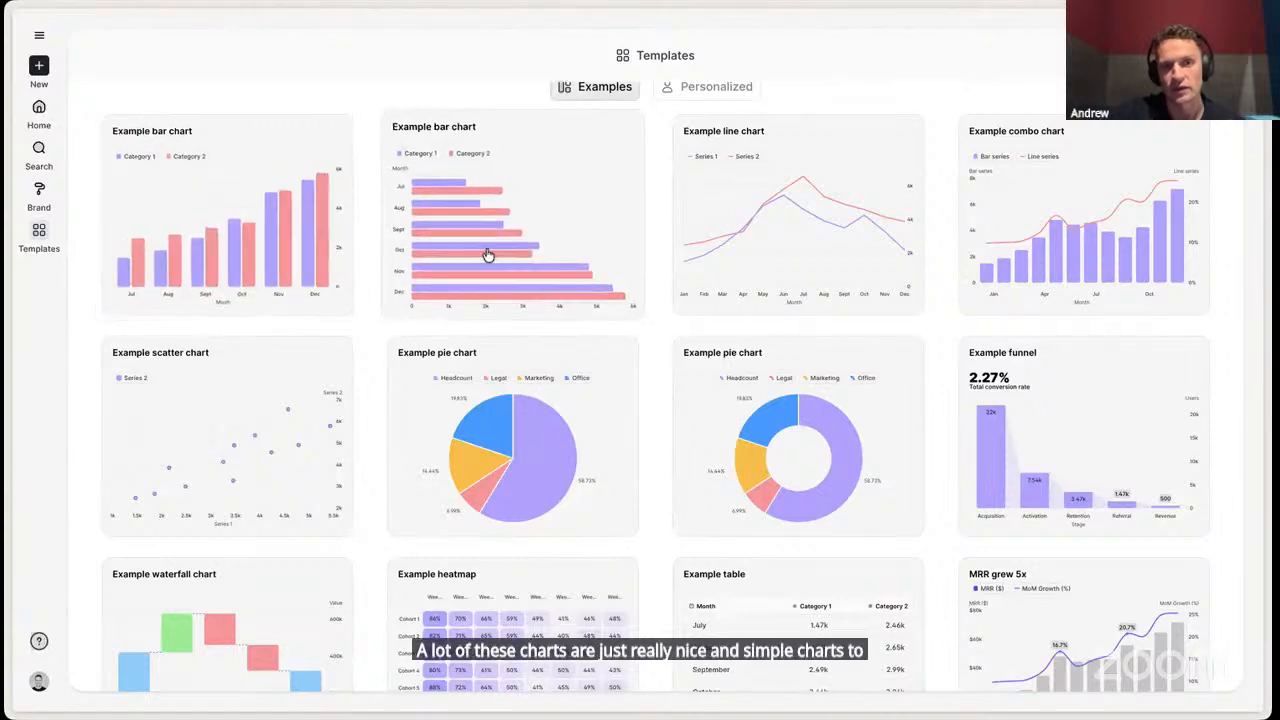
pyautogui.moveTo(510, 269)
pyautogui.moveTo(771, 265)
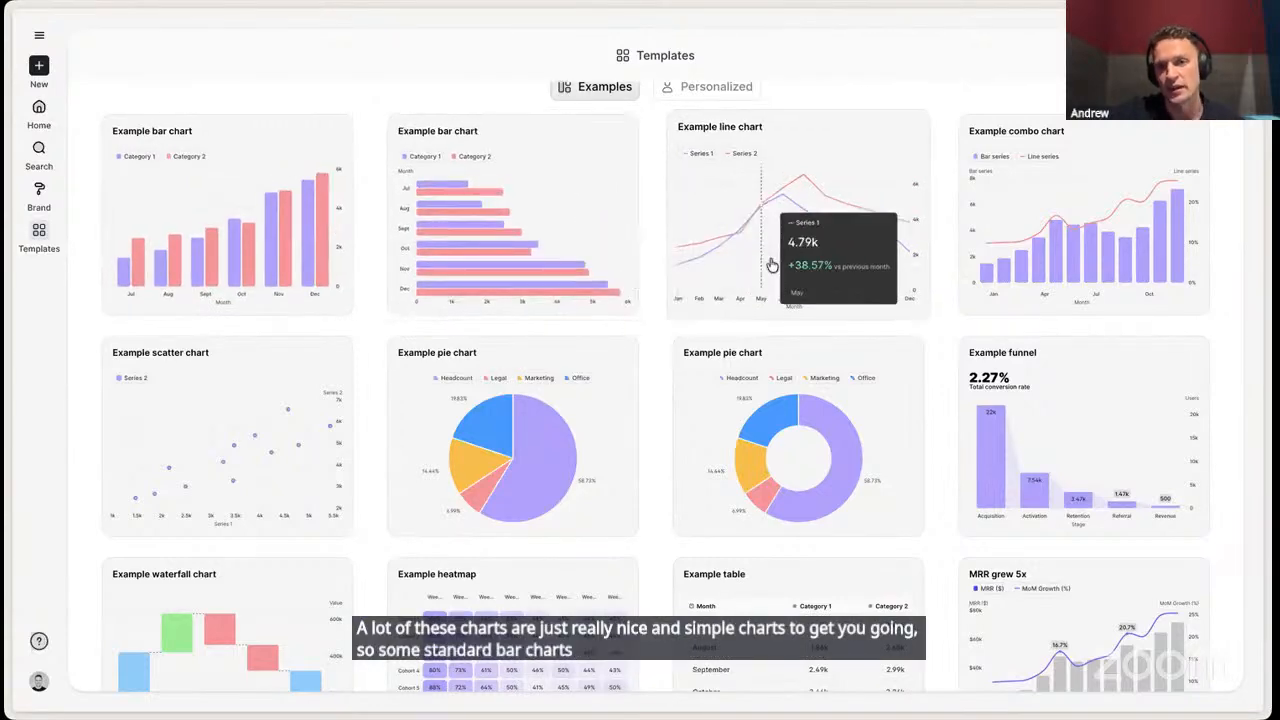
# - Browse the more complex example charts in the Templates gallery and open API integrations is already adopted by 16% of users
pyautogui.scroll(-1, 771, 265)
pyautogui.scroll(-3, 770, 265)
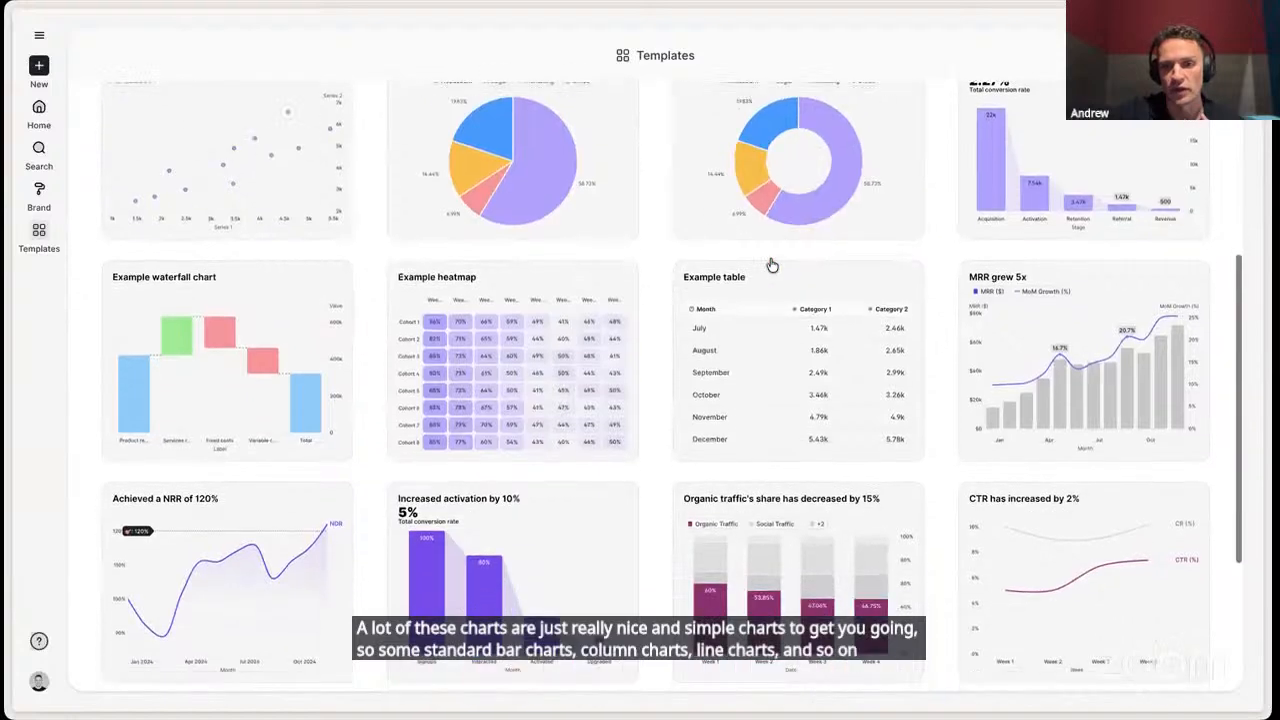
pyautogui.scroll(-2, 651, 377)
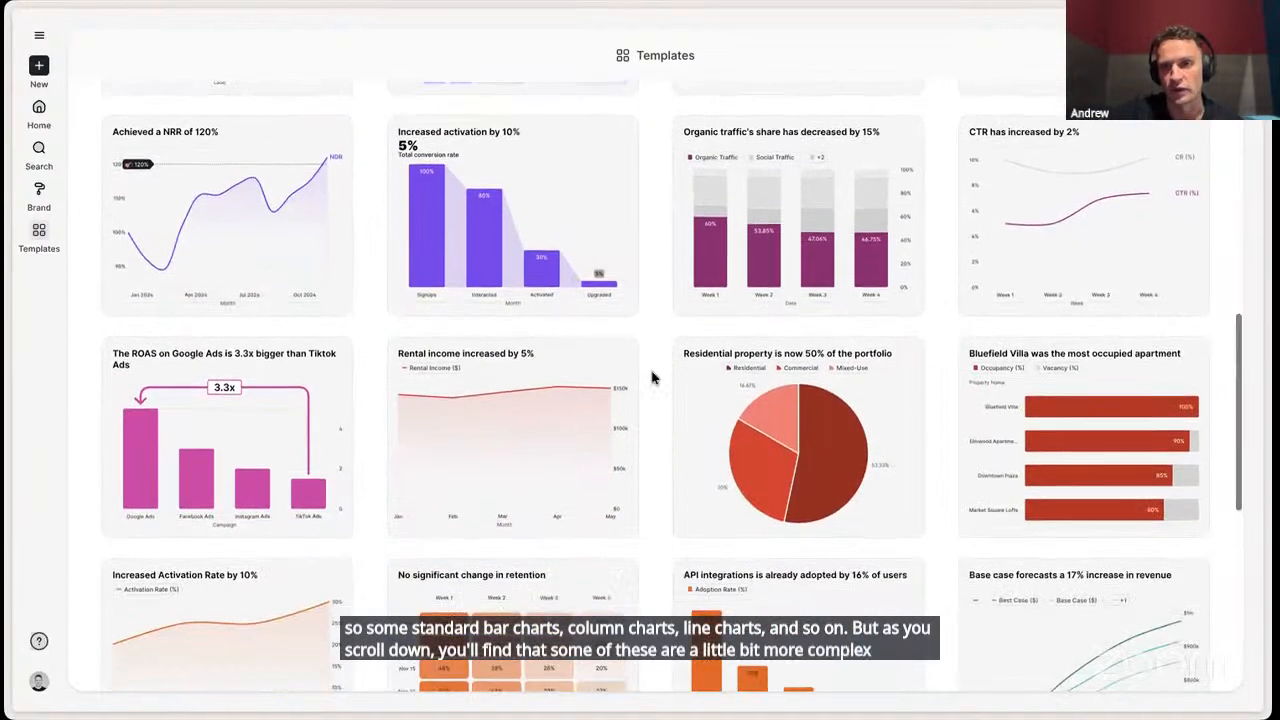
pyautogui.scroll(-2, 651, 377)
pyautogui.scroll(-1, 651, 377)
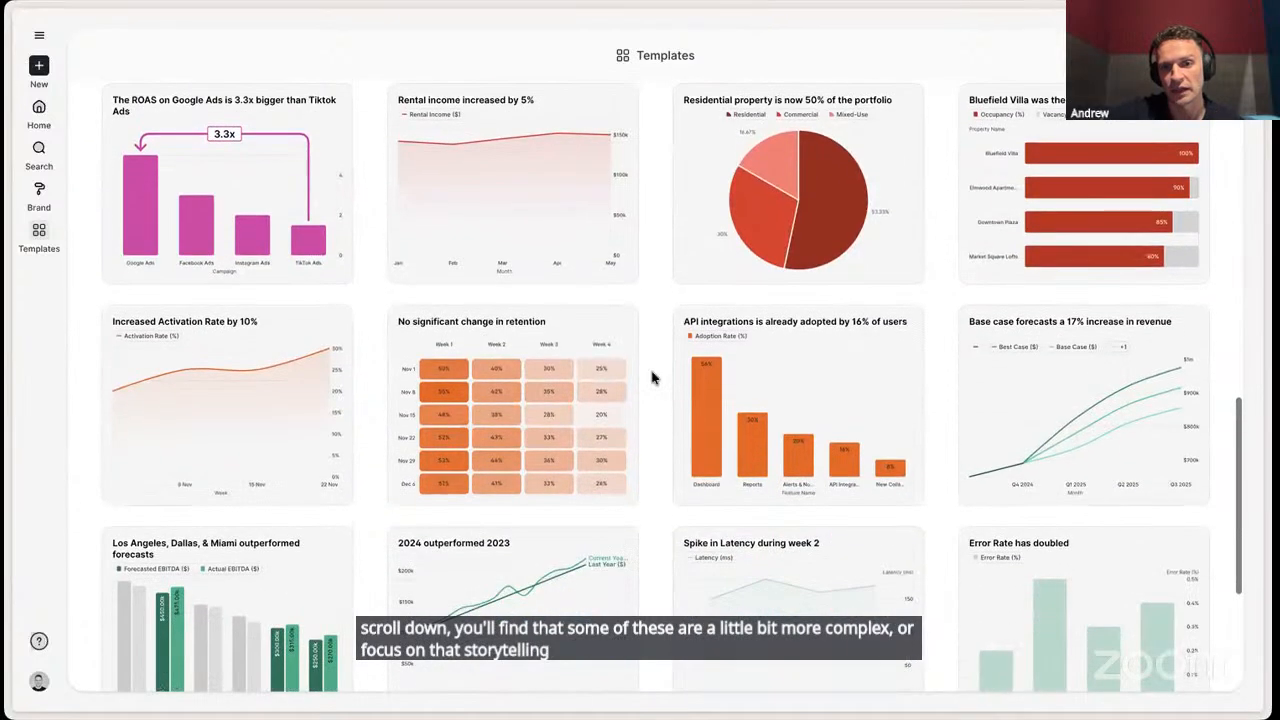
pyautogui.click(797, 374)
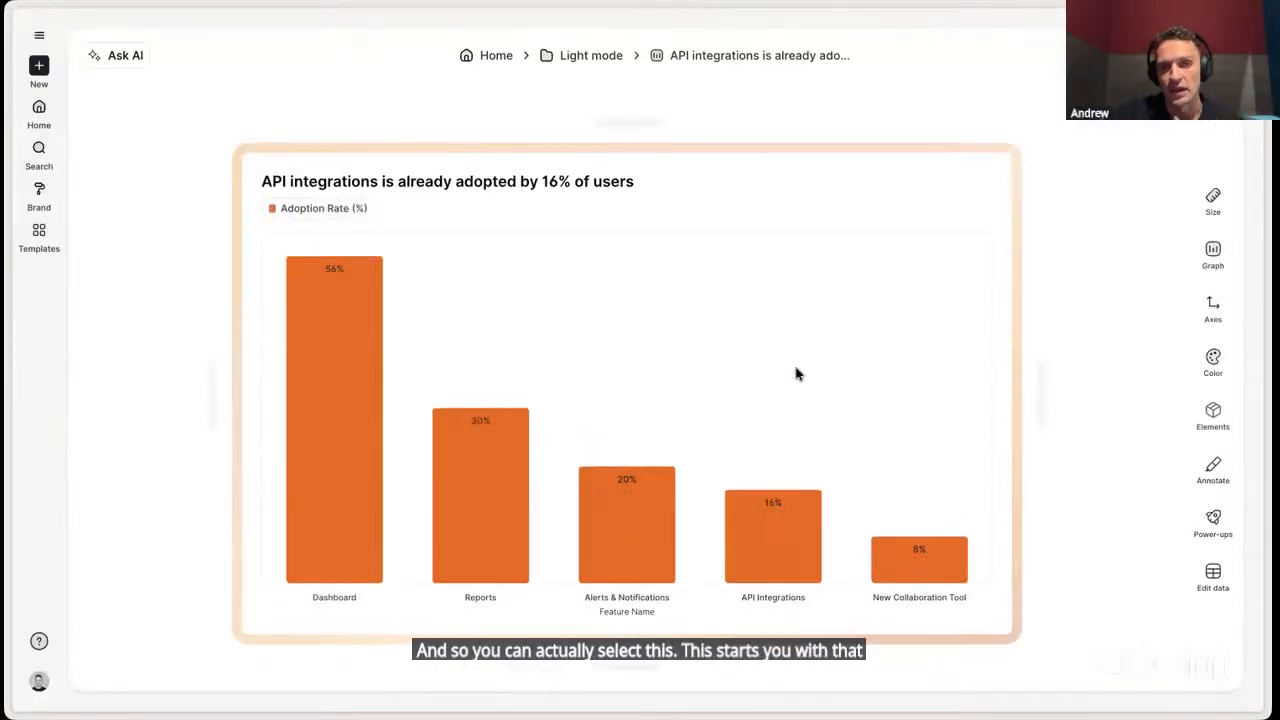
# - Return to the Templates gallery and look over the basic example charts
pyautogui.hscroll(-3, 797, 374)
pyautogui.hscroll(-3, 797, 374)
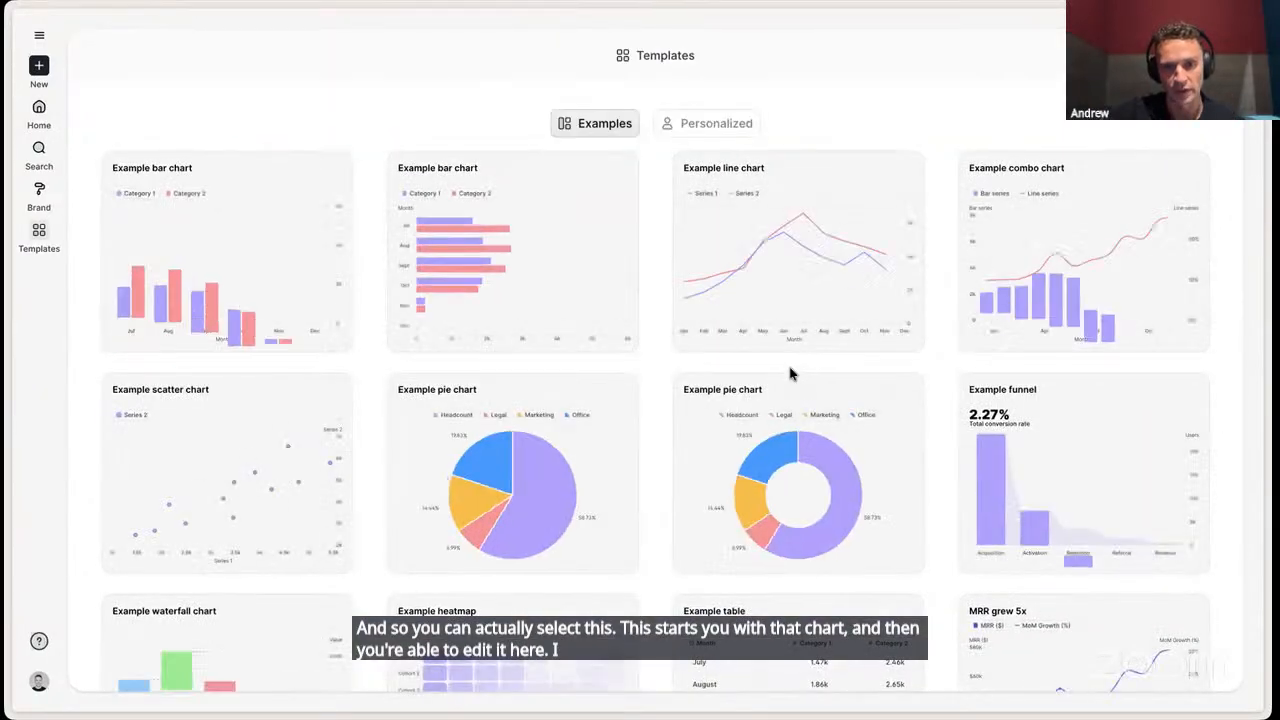
pyautogui.scroll(-3, 658, 391)
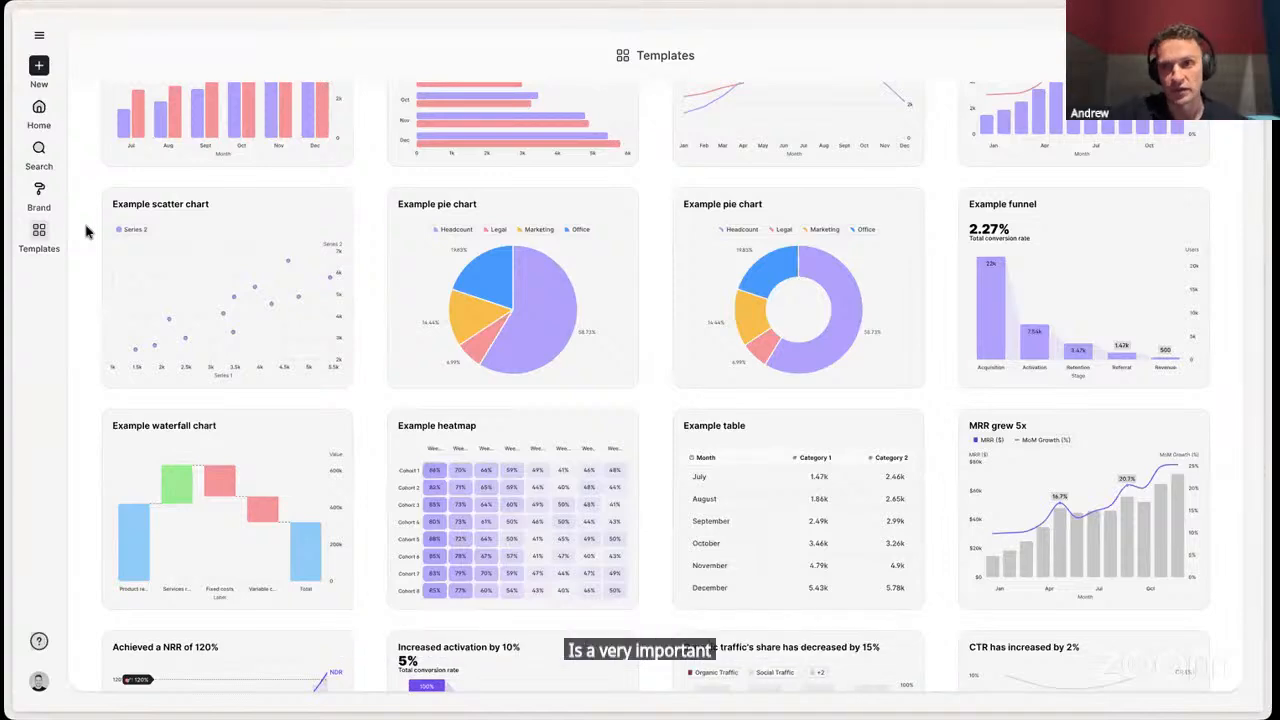
# - Review the Demo account brand kit's font, logos and color palettes, and preview its charts in the dark theme
pyautogui.click(39, 192)
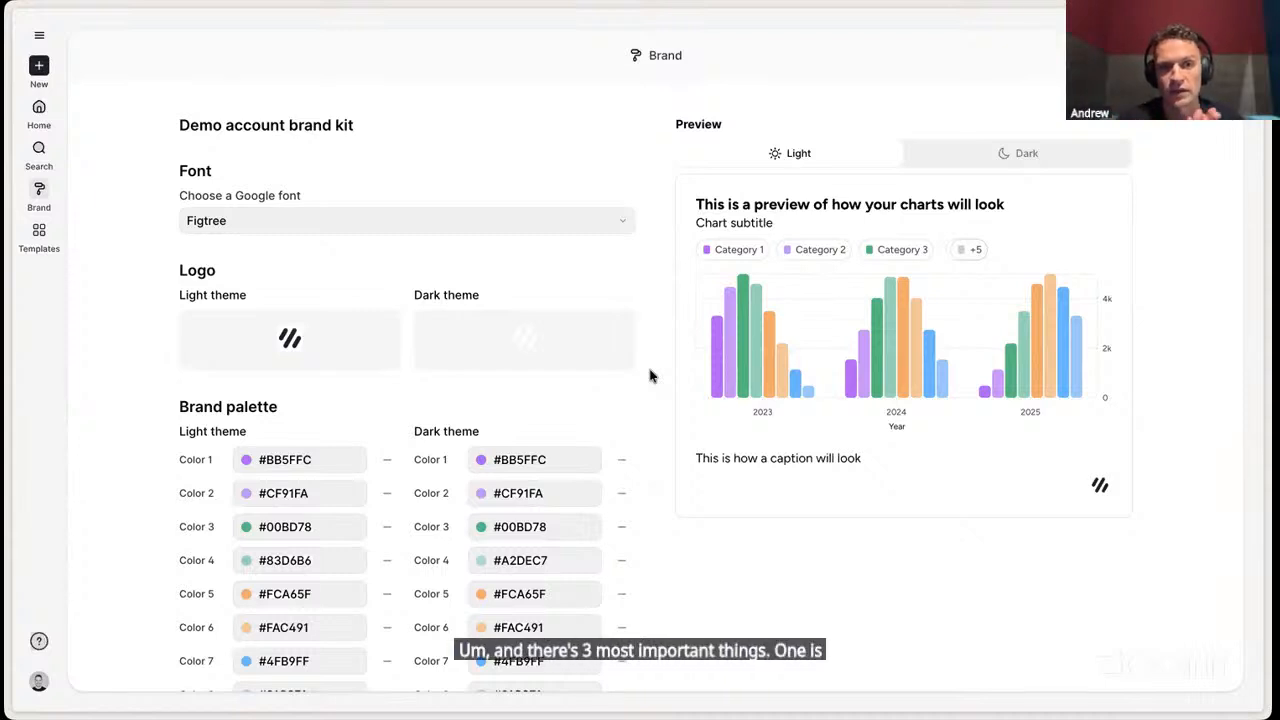
pyautogui.click(625, 227)
pyautogui.click(646, 243)
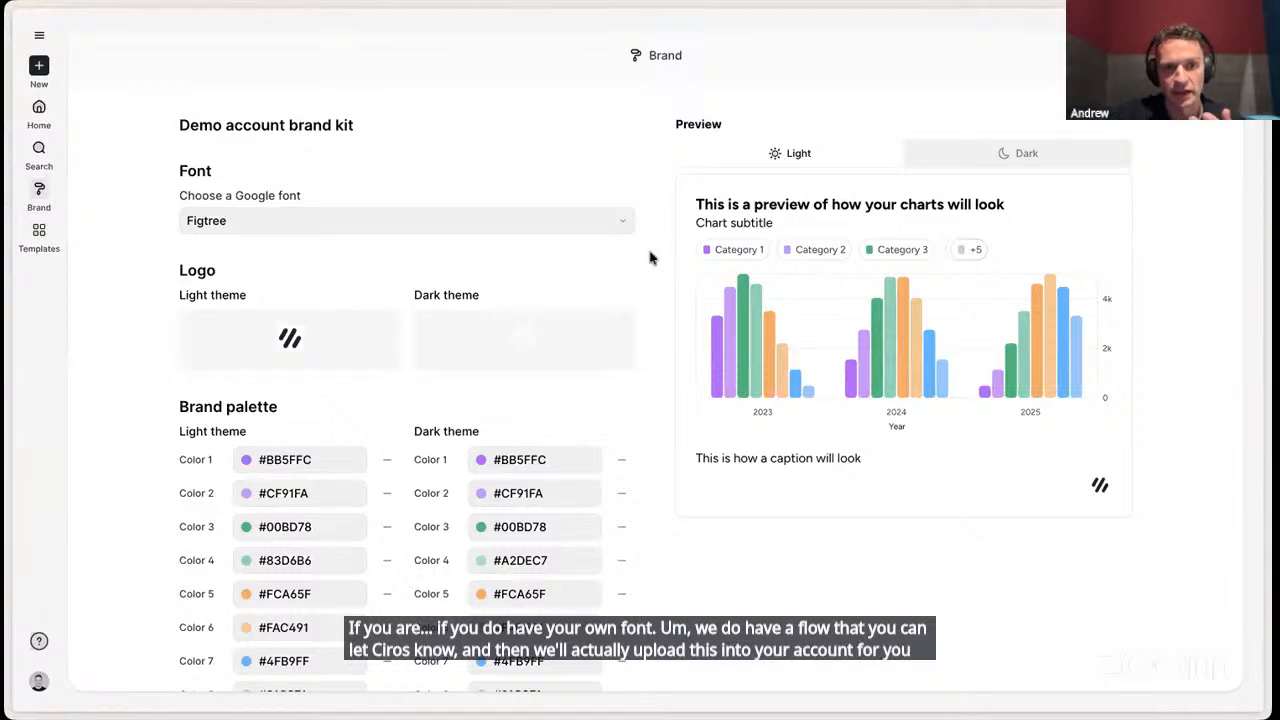
pyautogui.scroll(-1, 649, 258)
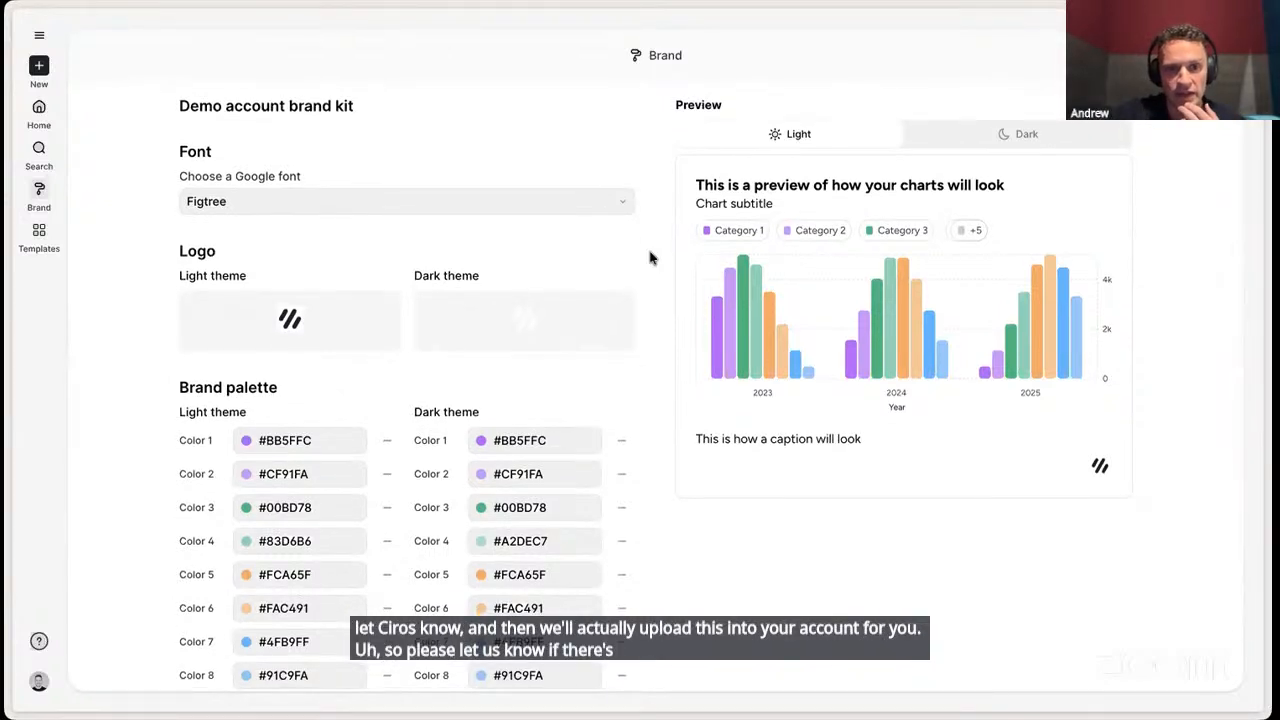
pyautogui.scroll(-2, 650, 257)
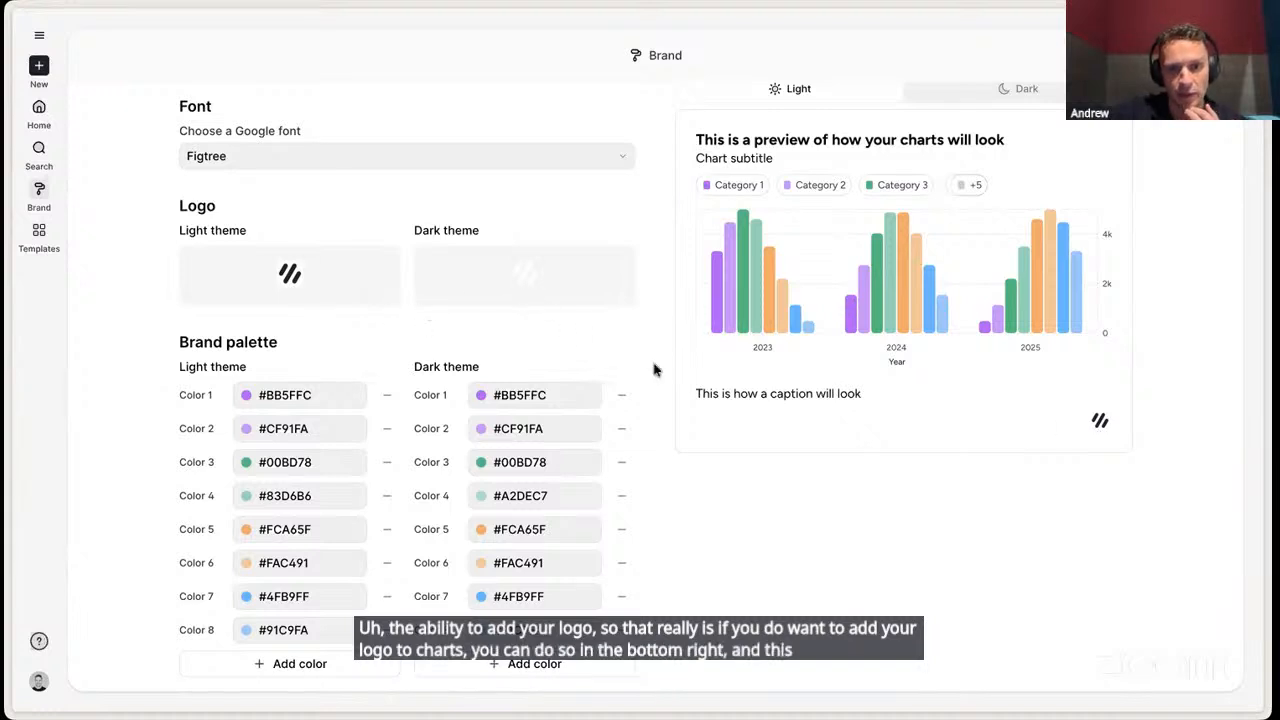
pyautogui.scroll(-1, 653, 370)
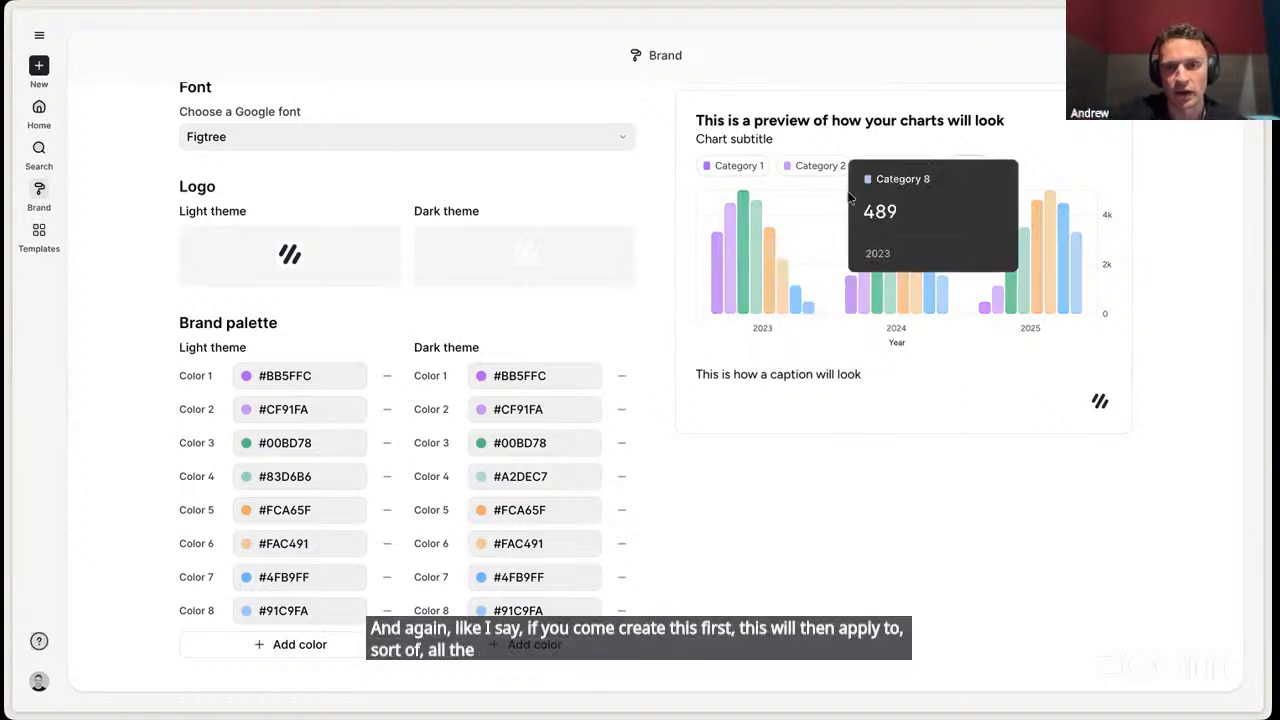
pyautogui.scroll(1, 842, 369)
pyautogui.click(964, 152)
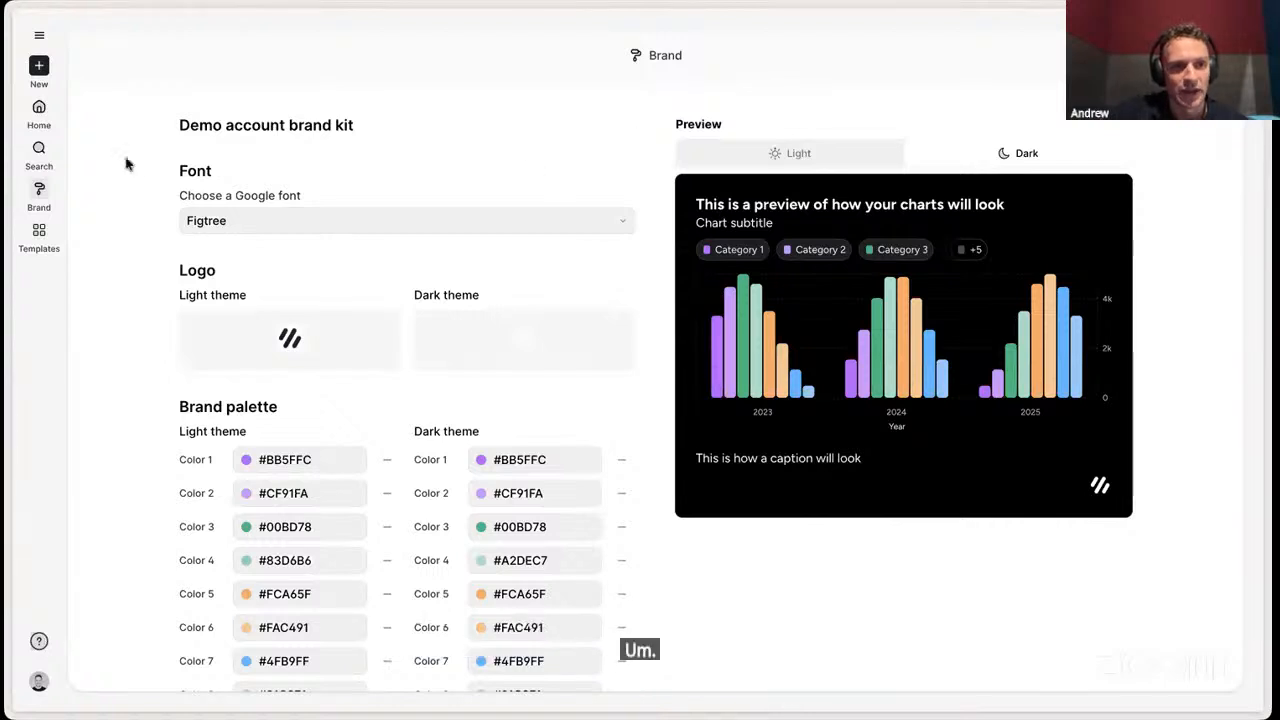
# - Start a new visualization and import the Website Traffic sheet from a Google Drive spreadsheet
pyautogui.click(40, 68)
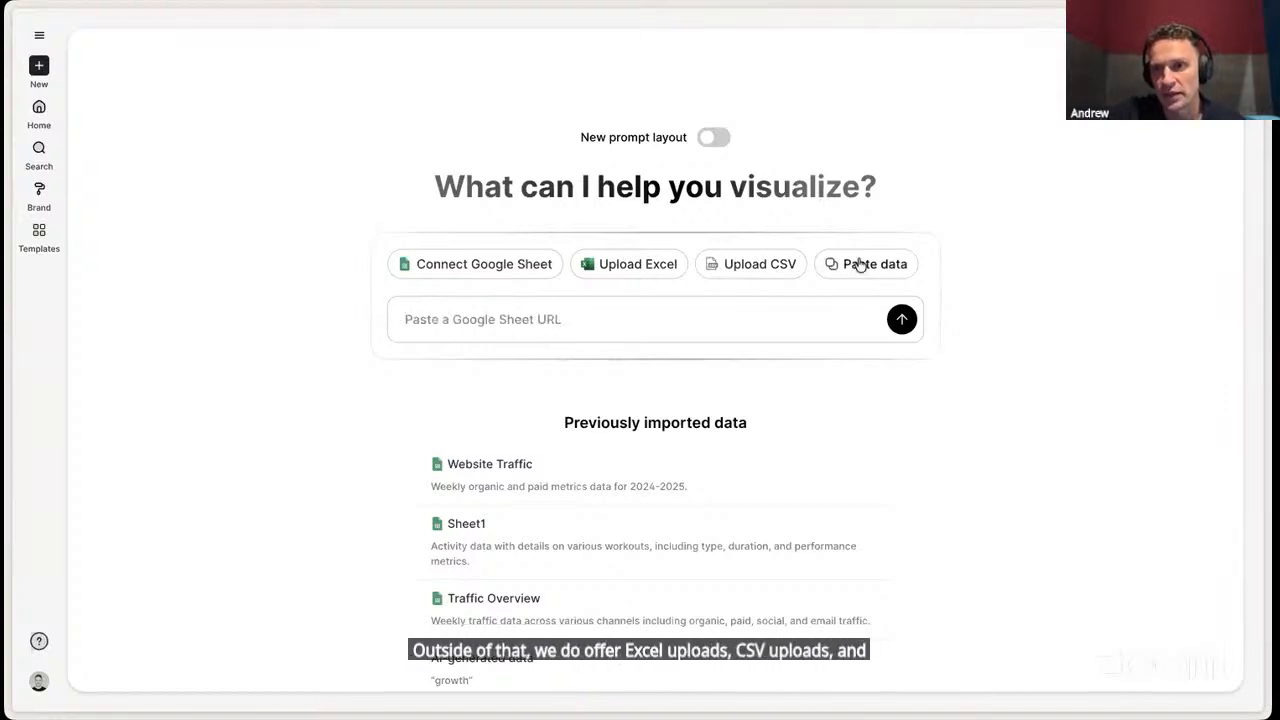
pyautogui.click(483, 263)
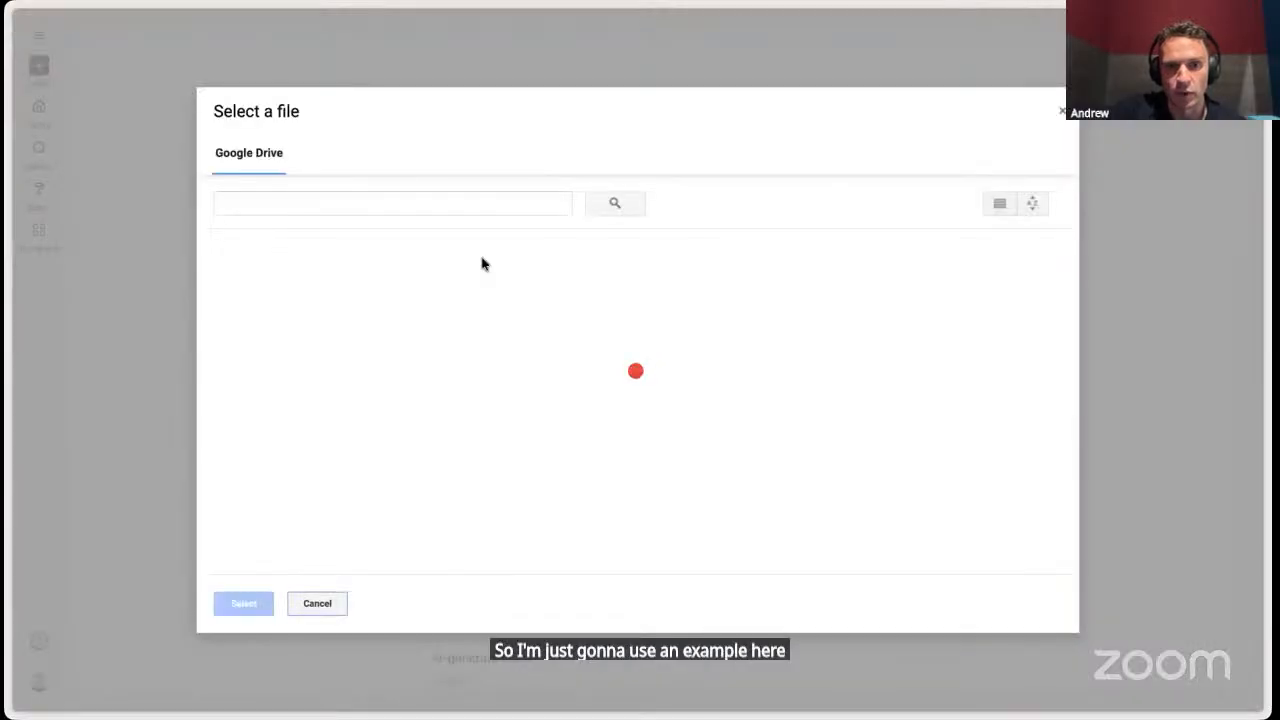
pyautogui.click(284, 330)
pyautogui.doubleClick(284, 330)
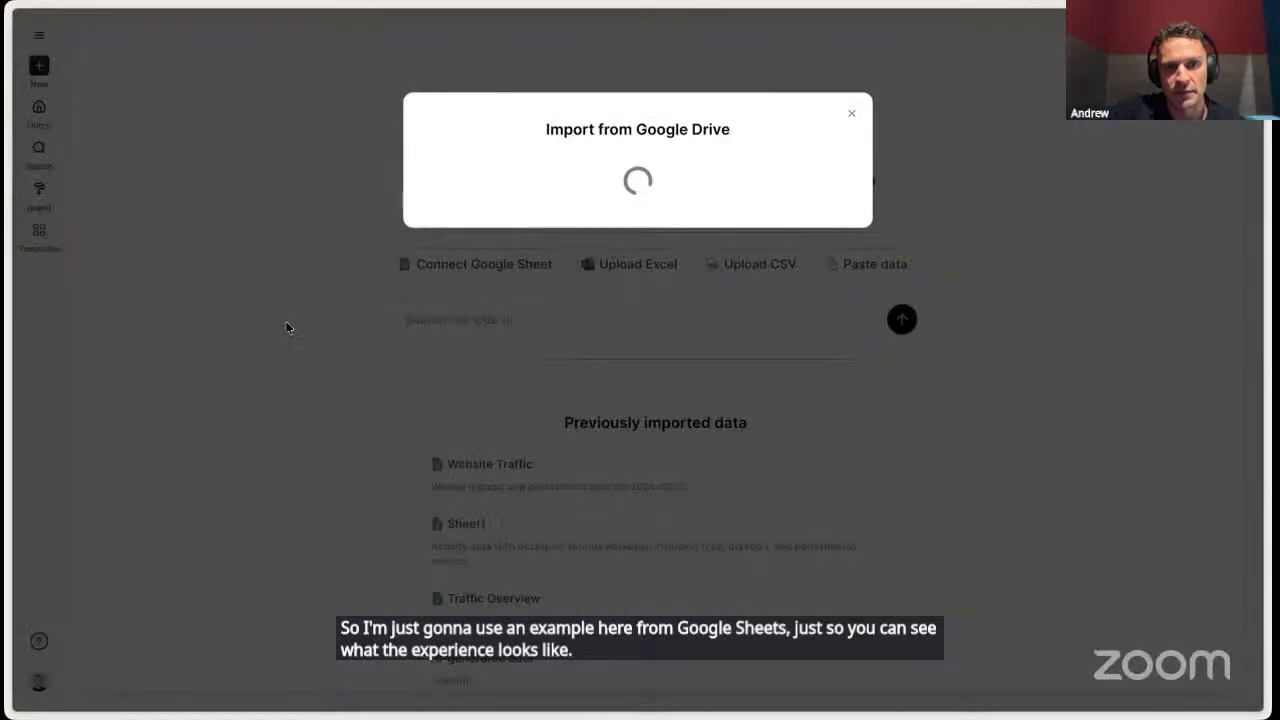
pyautogui.click(584, 210)
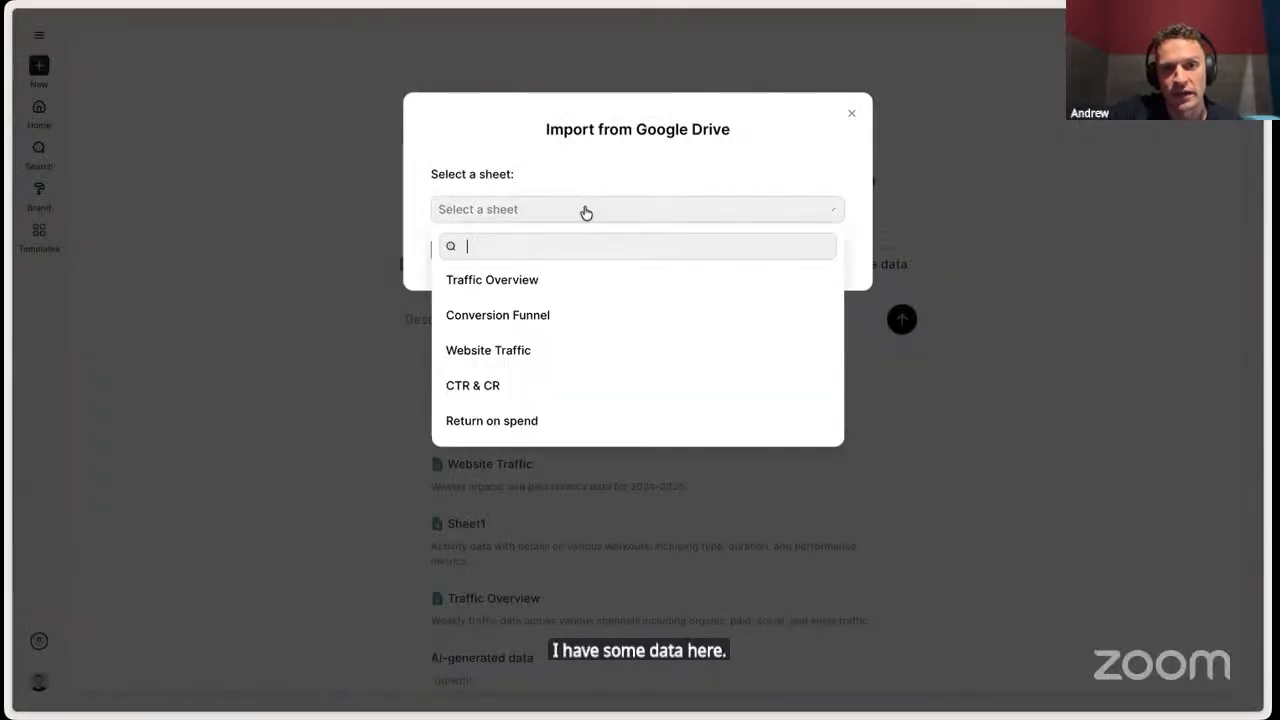
pyautogui.click(557, 349)
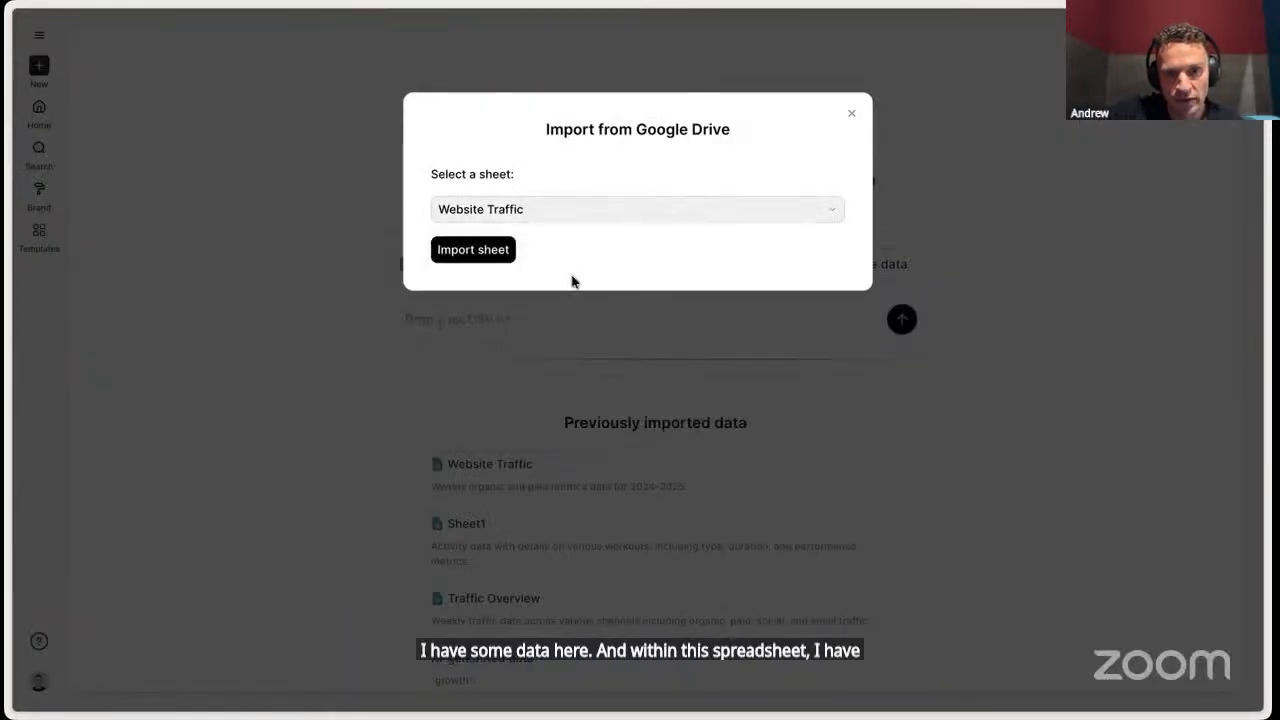
pyautogui.click(489, 249)
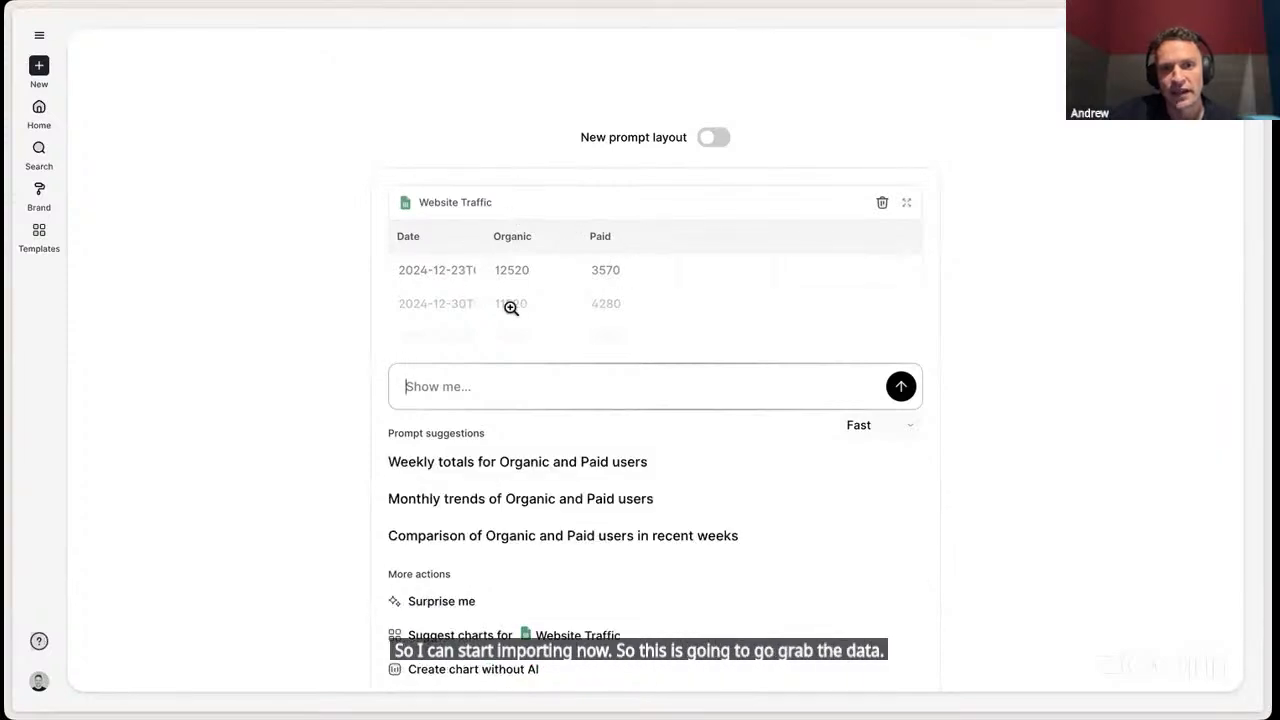
# - Examine the imported Website Traffic rows in the enlarged data preview, and close it
pyautogui.click(816, 286)
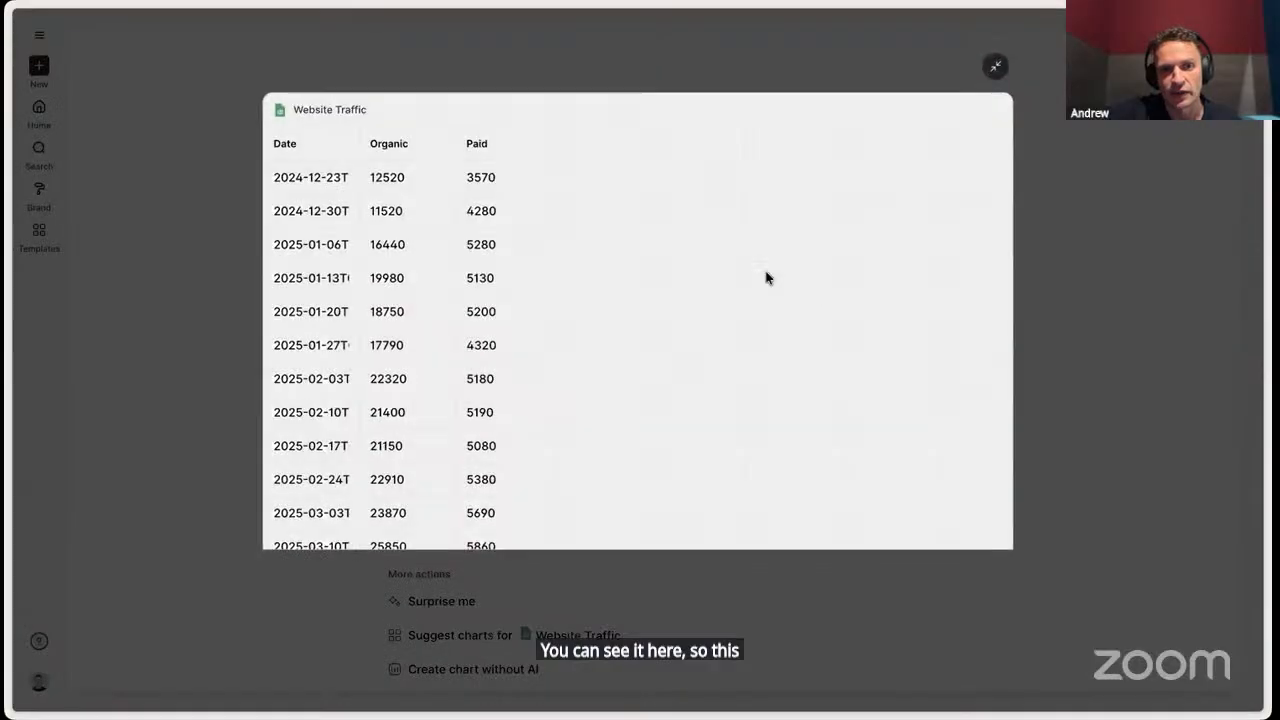
pyautogui.scroll(-5, 529, 331)
pyautogui.scroll(-4, 530, 332)
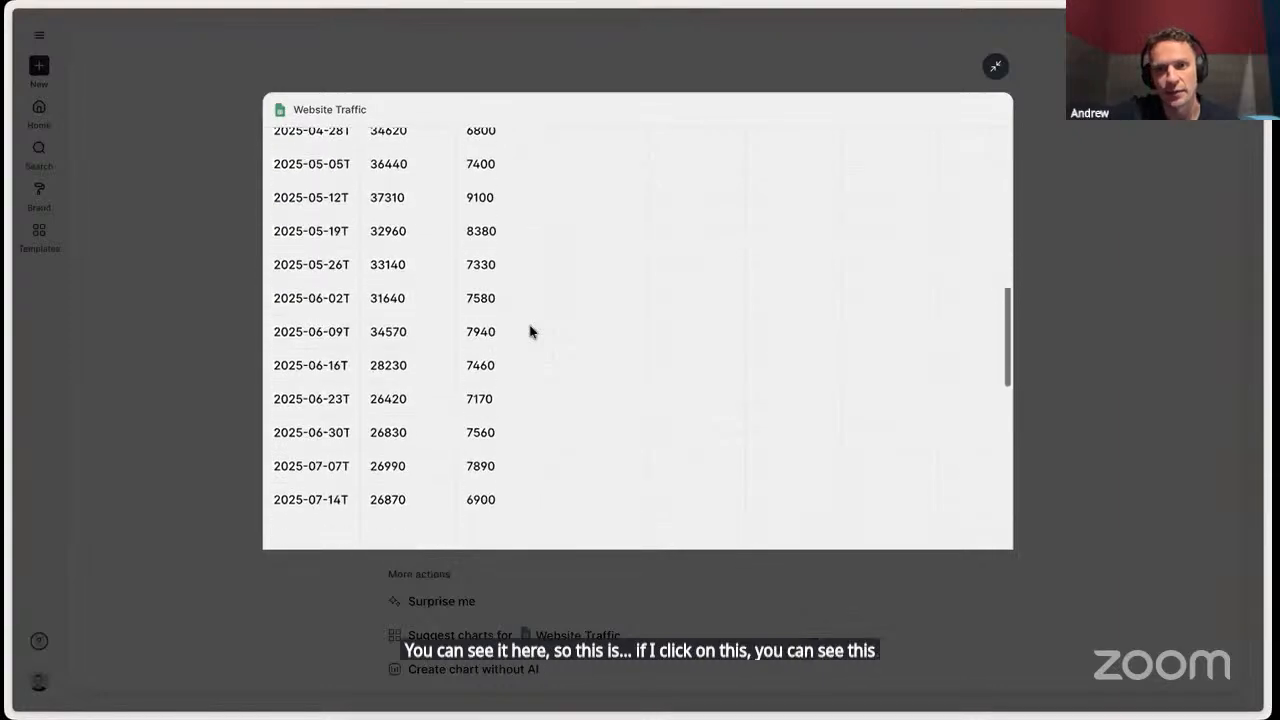
pyautogui.scroll(5, 460, 328)
pyautogui.click(204, 334)
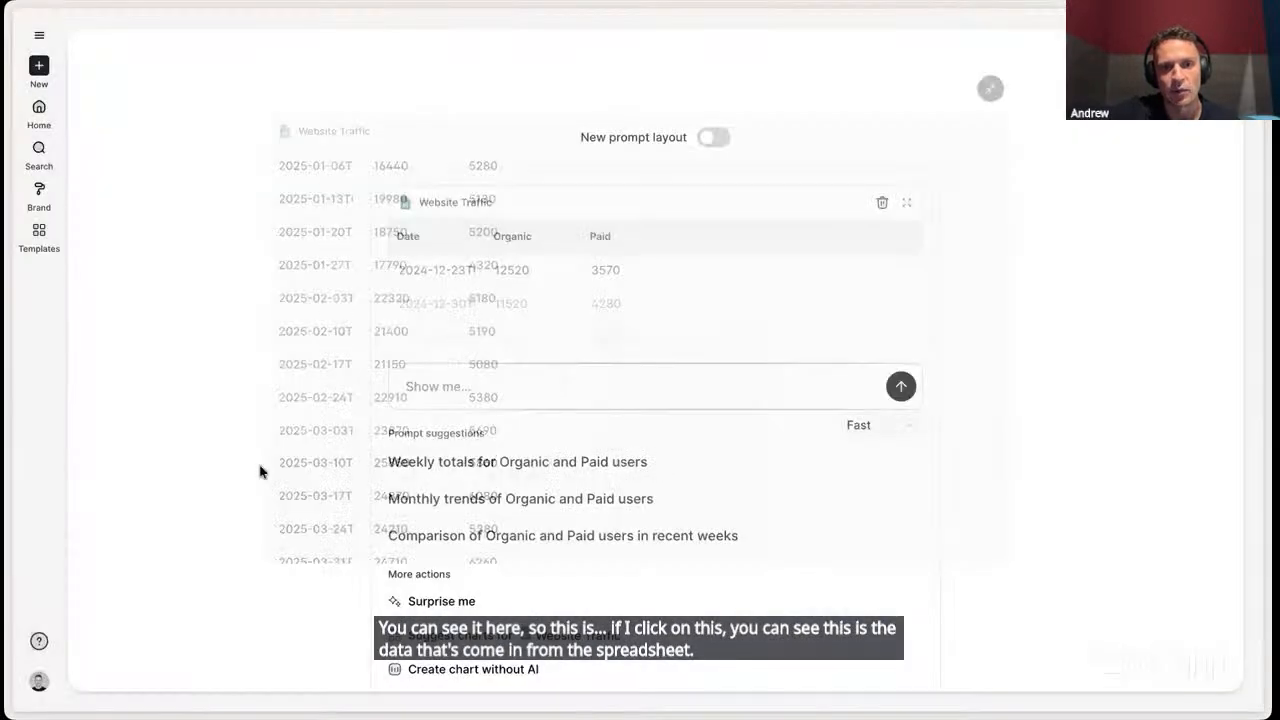
# - Create a chart without AI from the Website Traffic data and hide the Ask AI assistant
pyautogui.scroll(-1, 300, 450)
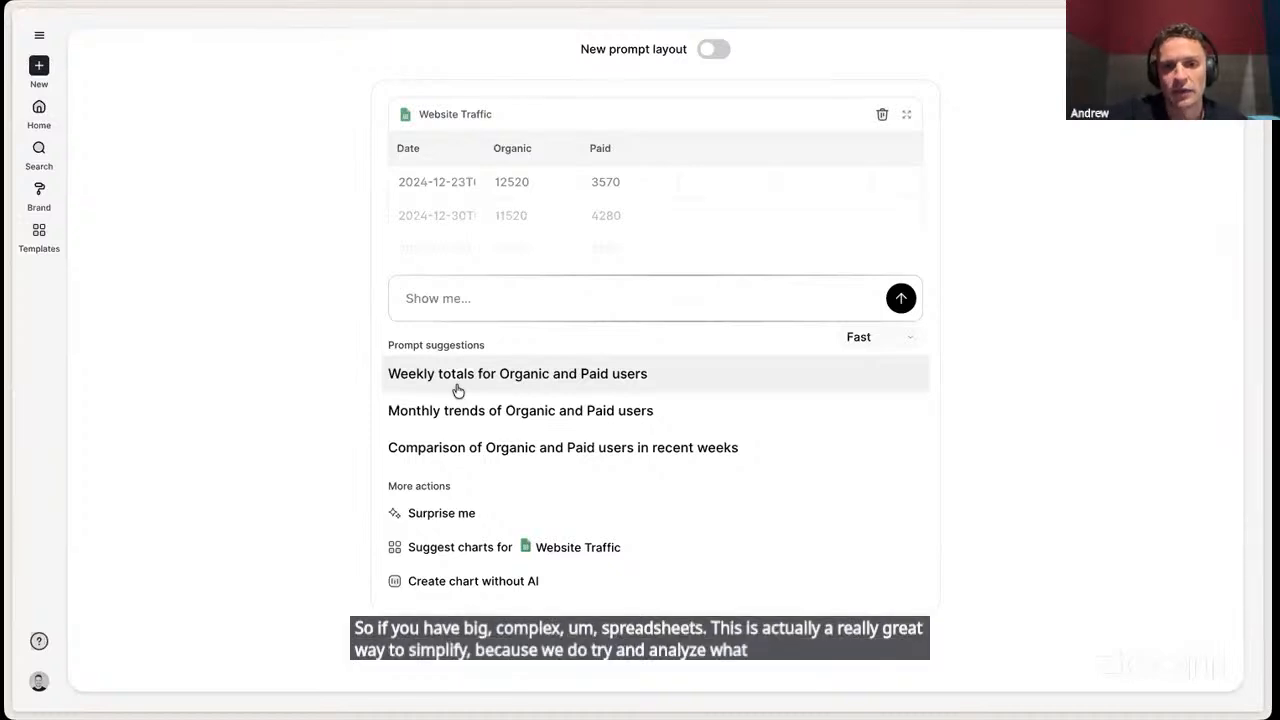
pyautogui.click(503, 588)
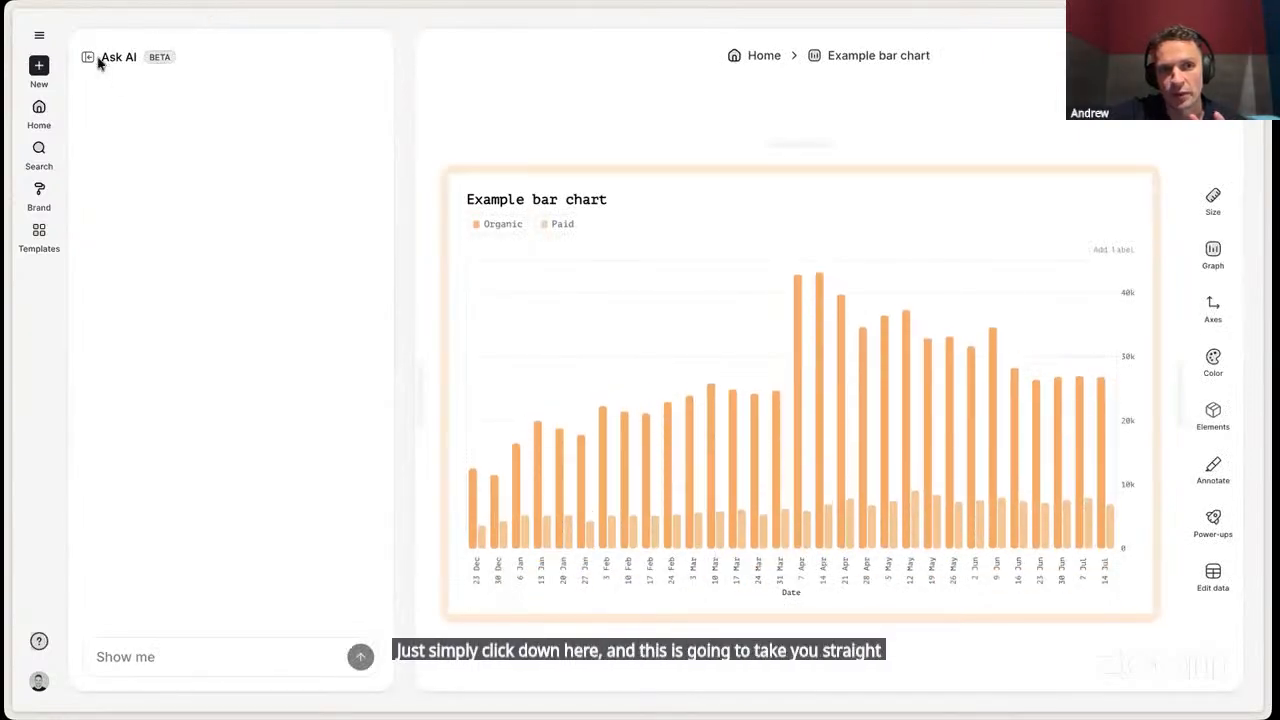
pyautogui.click(89, 58)
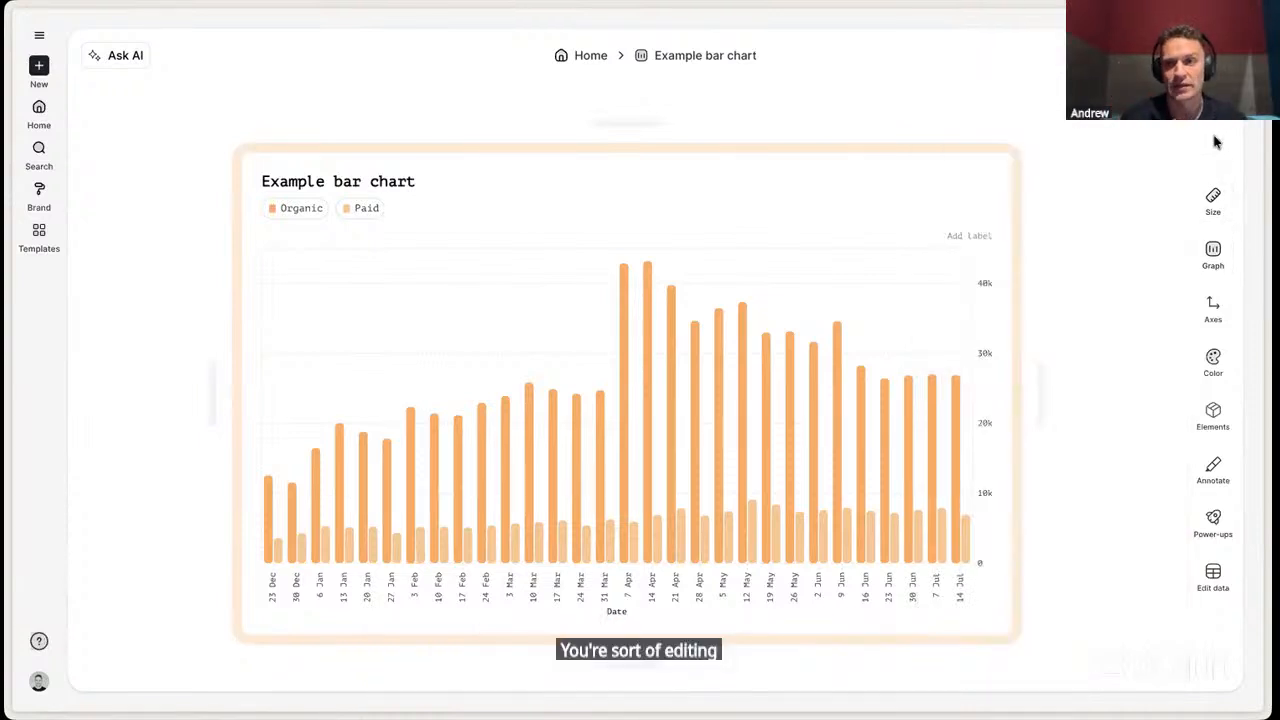
# - Apply the Instagram post size preset to the chart and adjust its frame manually to about 670 px wide
pyautogui.moveTo(1212, 194)
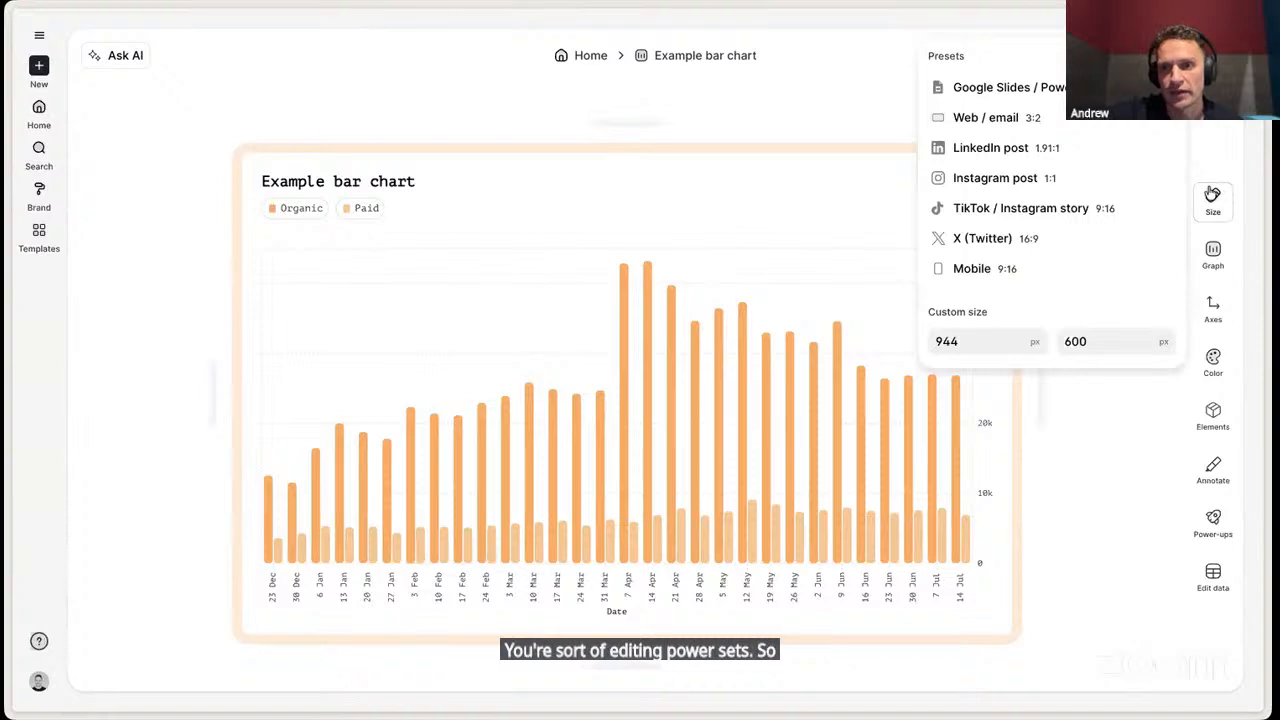
pyautogui.click(1086, 180)
pyautogui.moveTo(866, 383); pyautogui.dragTo(935, 386)
pyautogui.moveTo(651, 149); pyautogui.dragTo(653, 141)
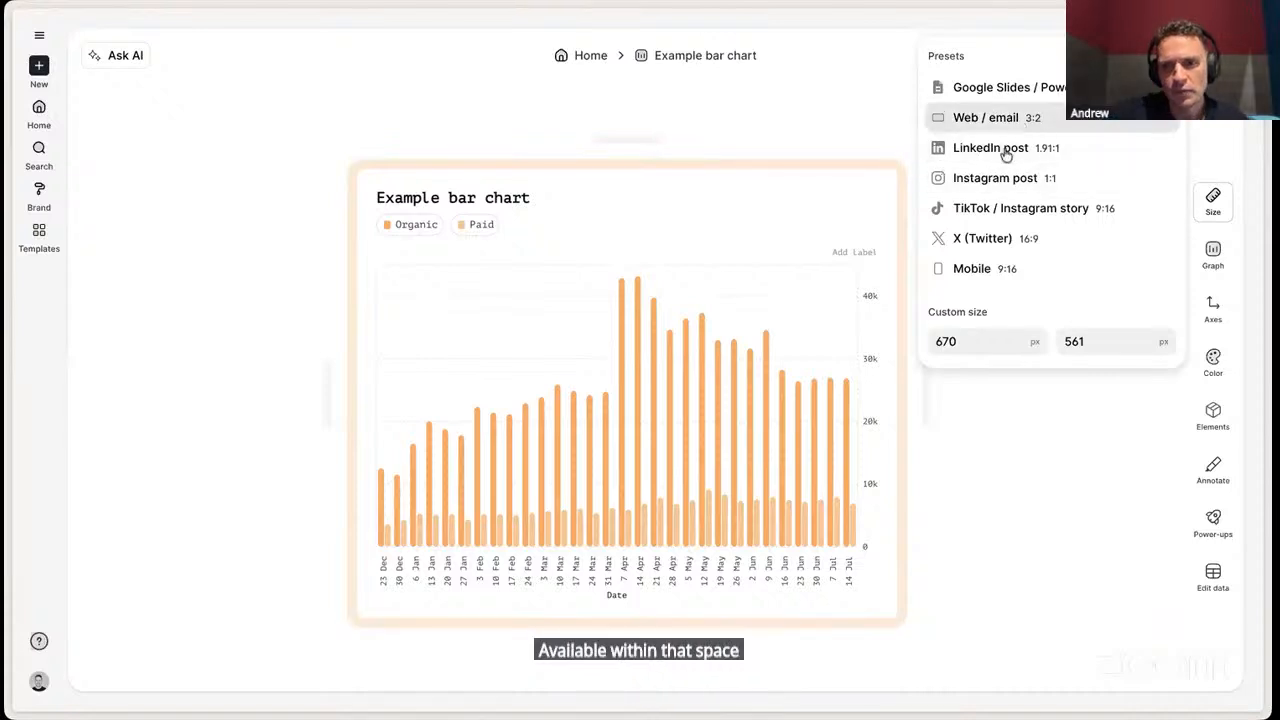
pyautogui.click(1050, 478)
pyautogui.moveTo(649, 140); pyautogui.dragTo(649, 154)
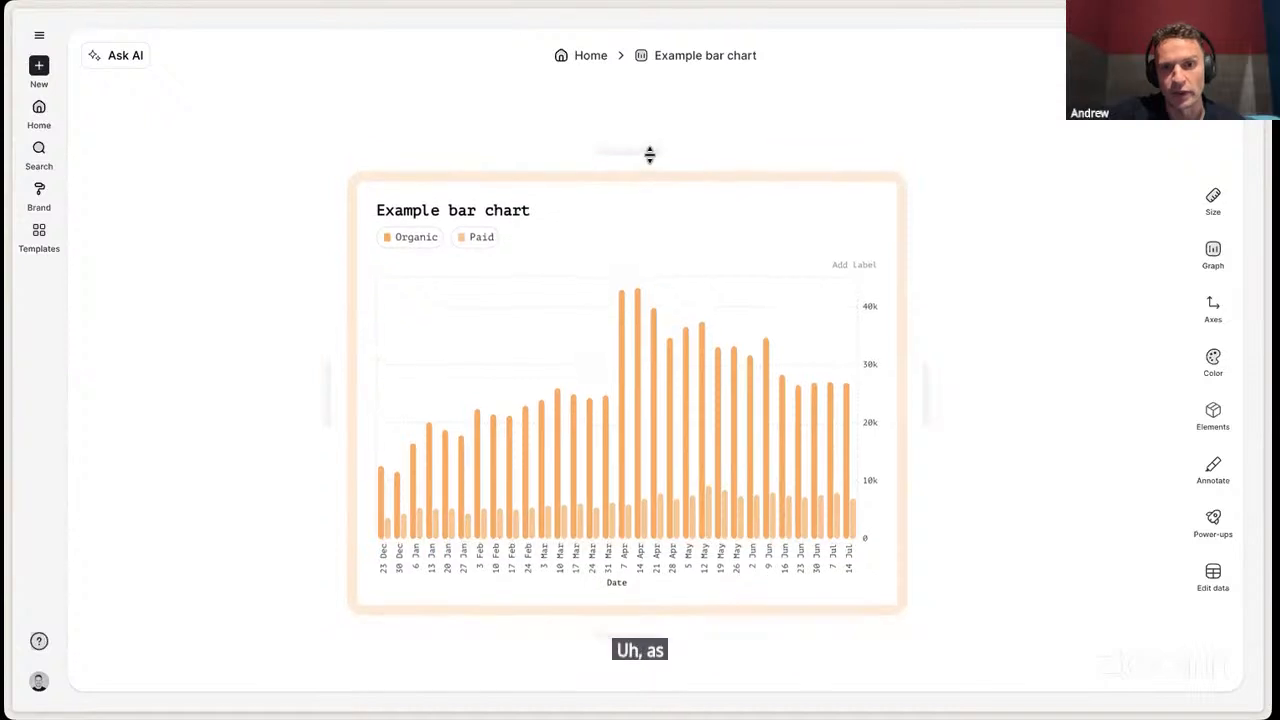
# - Change the column chart to a line chart with the Organic and Paid series stacked
pyautogui.click(1211, 254)
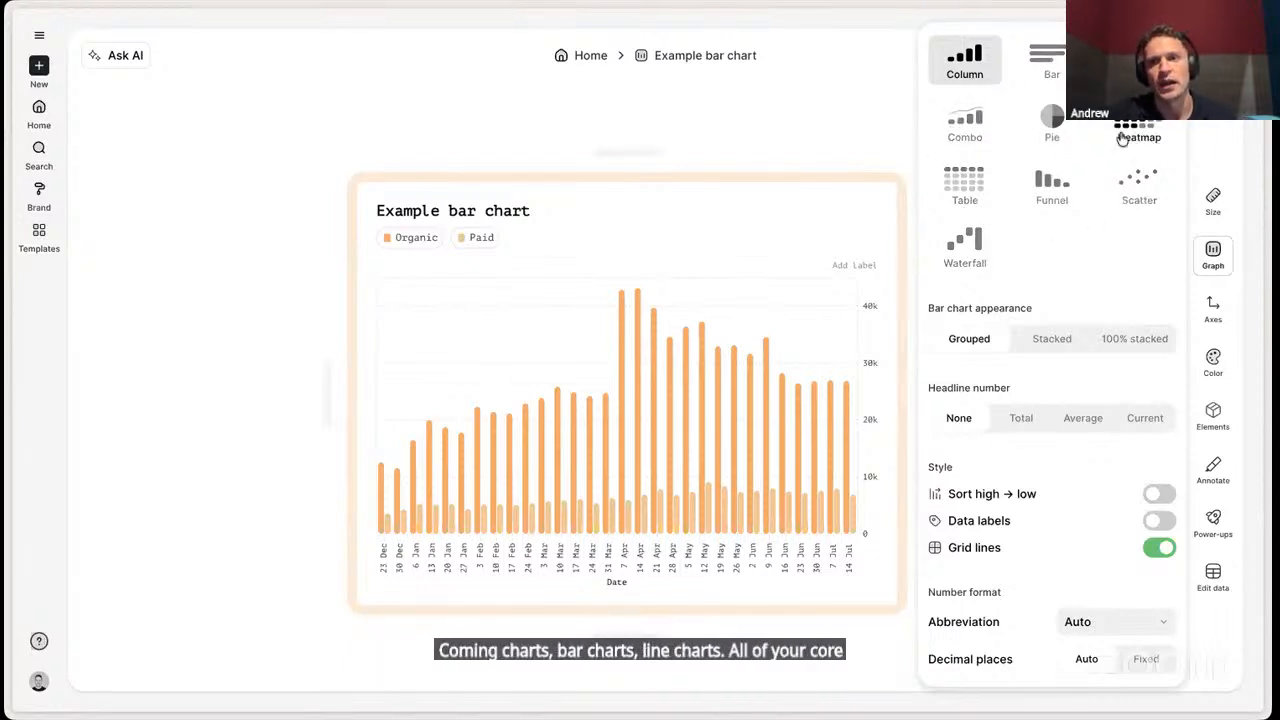
pyautogui.click(1139, 61)
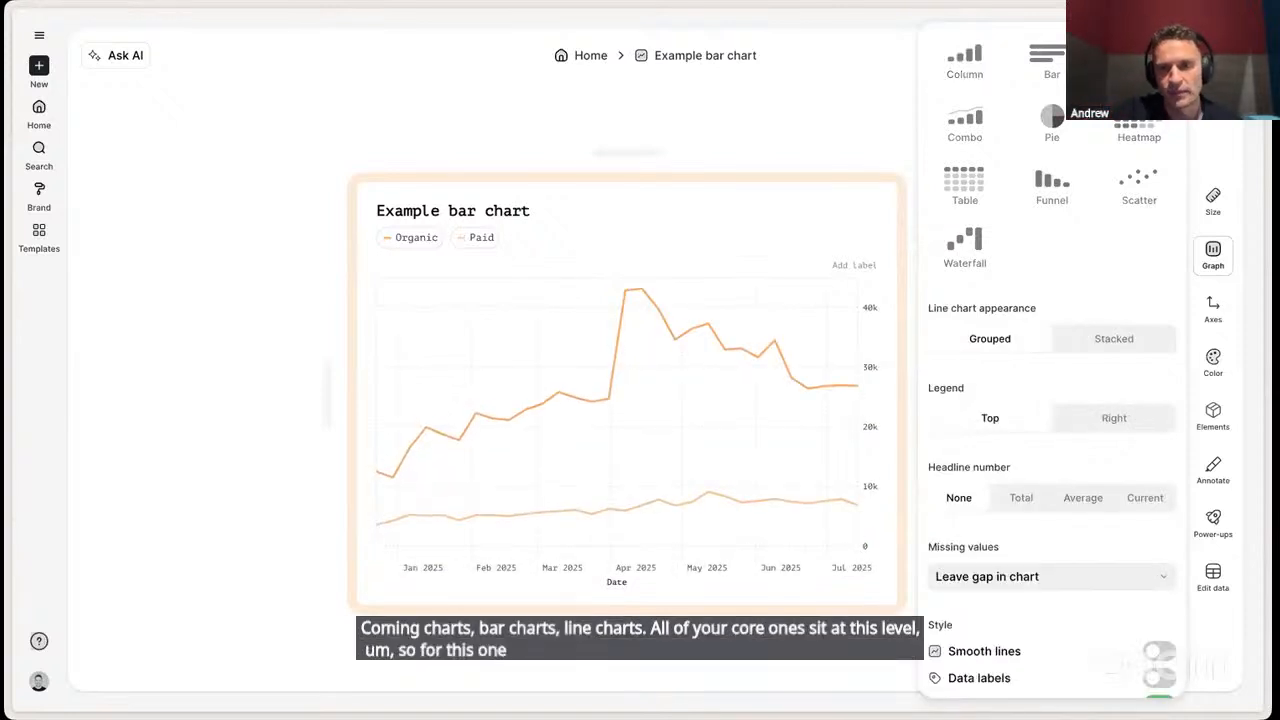
pyautogui.click(1105, 342)
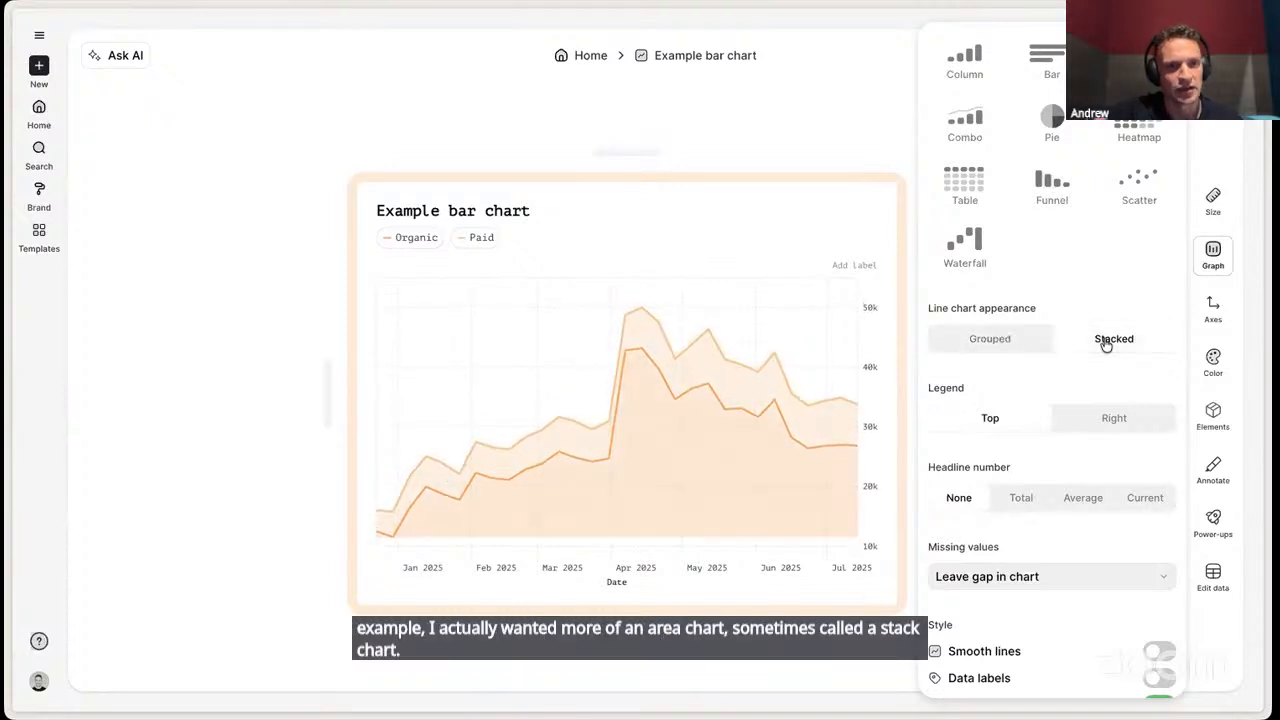
# - Switch the chart type to Column, try the grouped appearance, and set it to 100% stacked
pyautogui.click(970, 57)
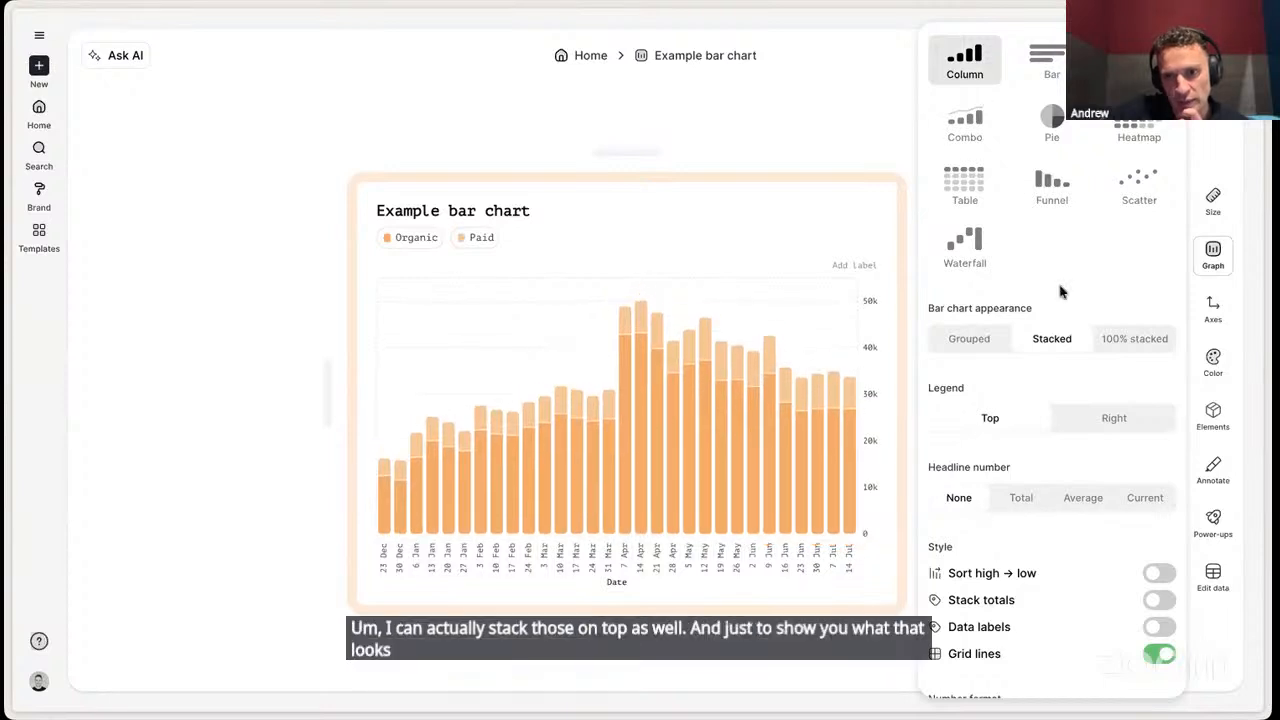
pyautogui.click(1213, 416)
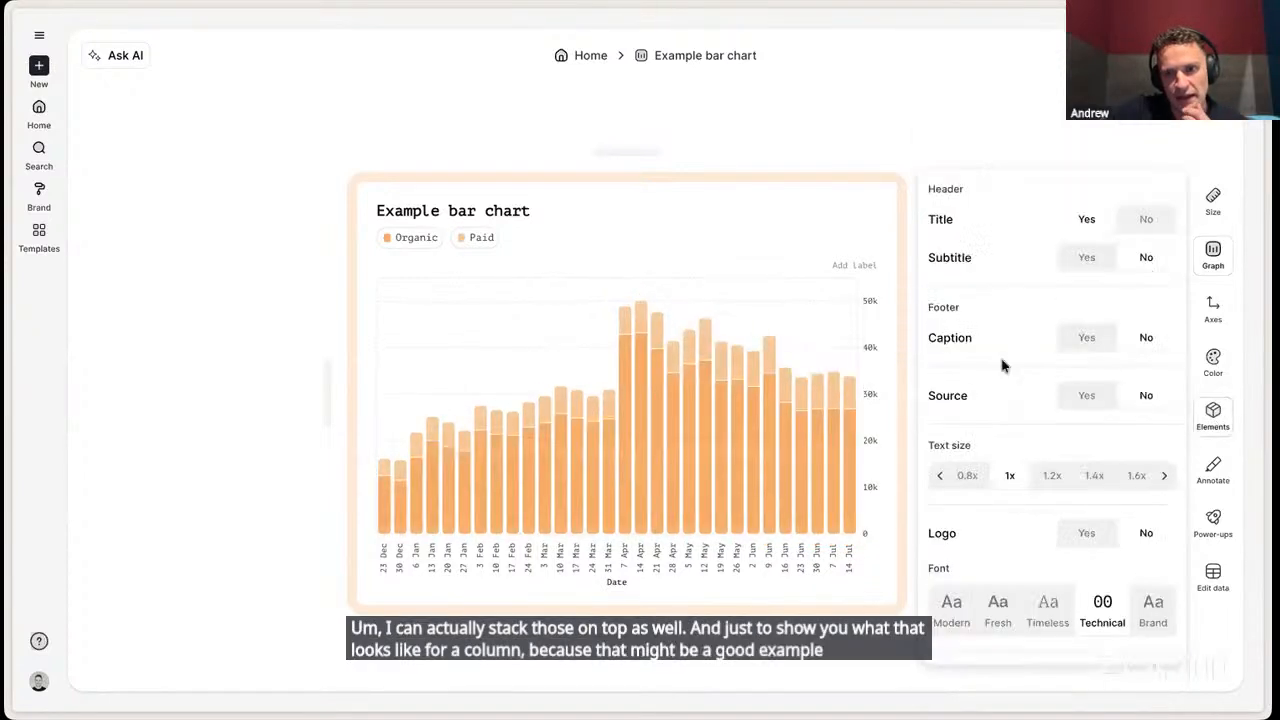
pyautogui.click(1212, 257)
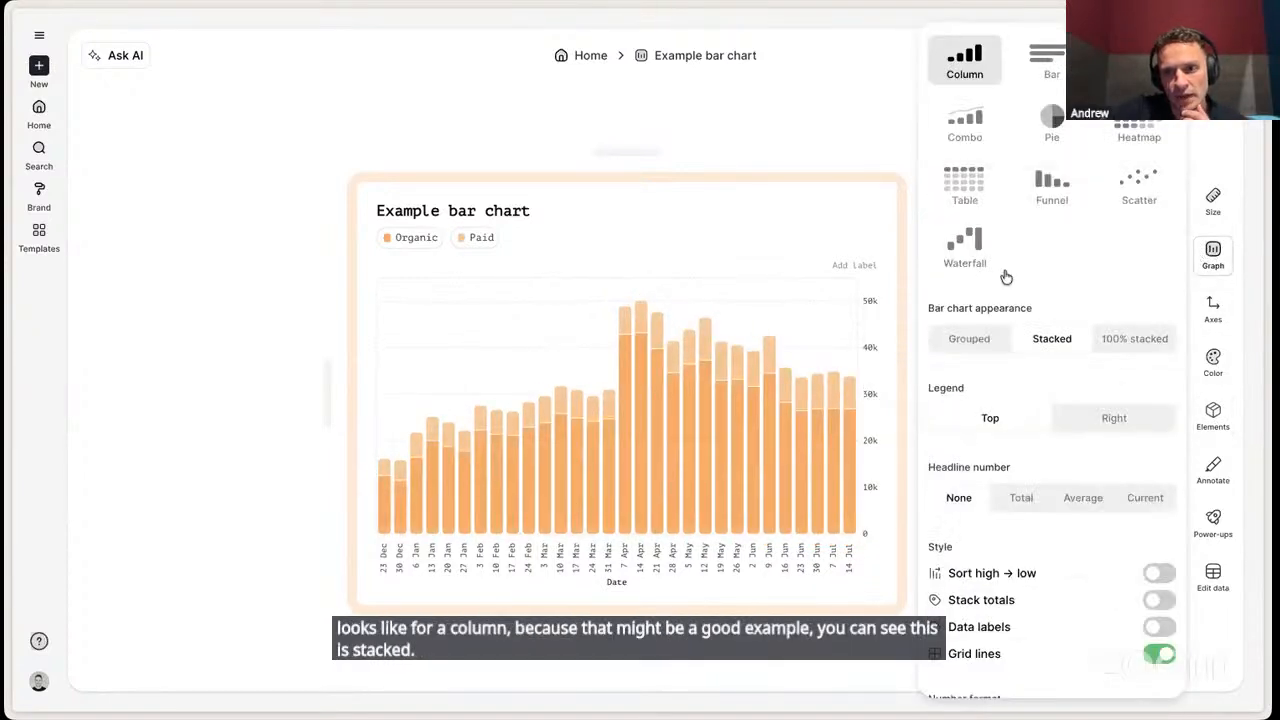
pyautogui.click(958, 338)
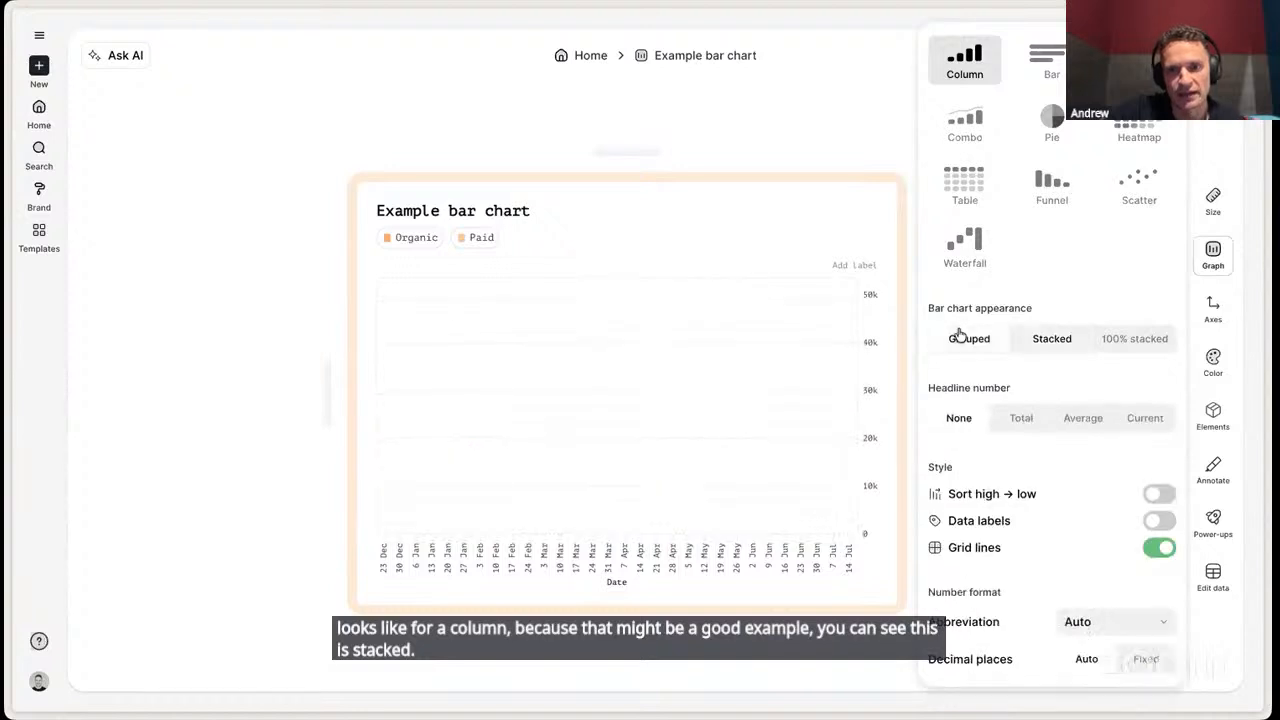
pyautogui.click(1126, 340)
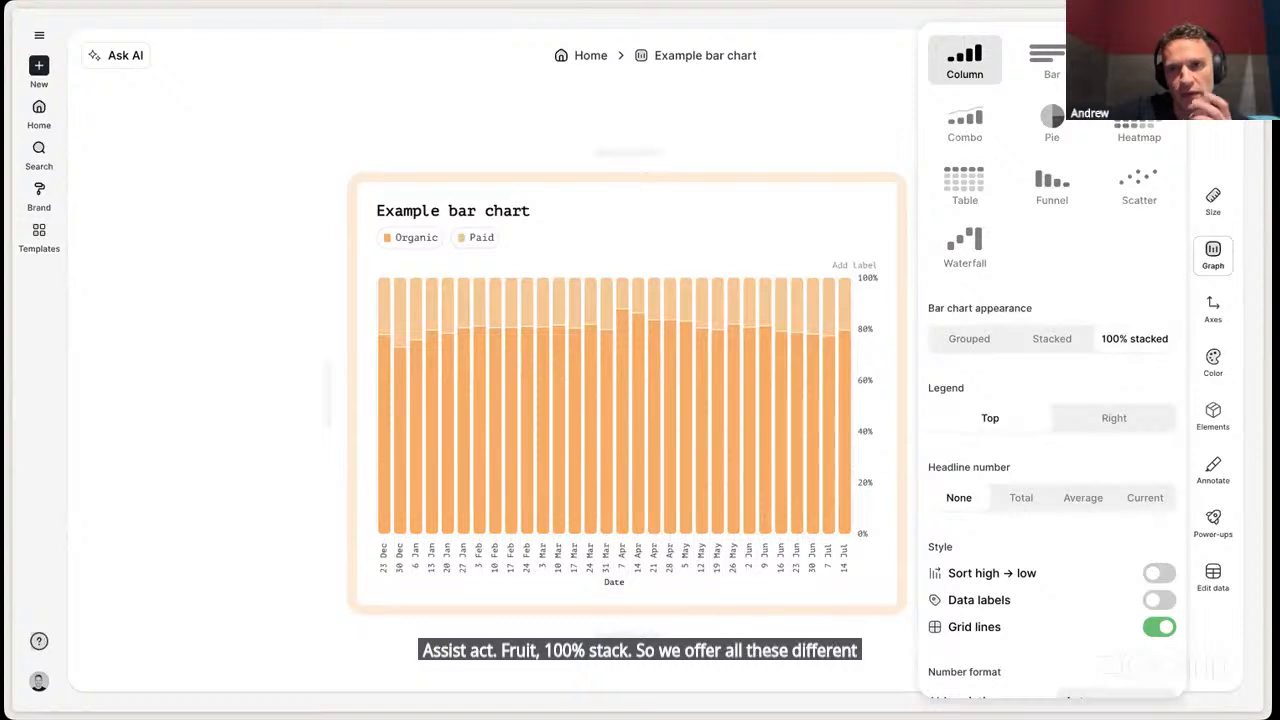
# - Change the 100% stacked column chart to a line chart and open the Ask AI assistant
pyautogui.click(1139, 60)
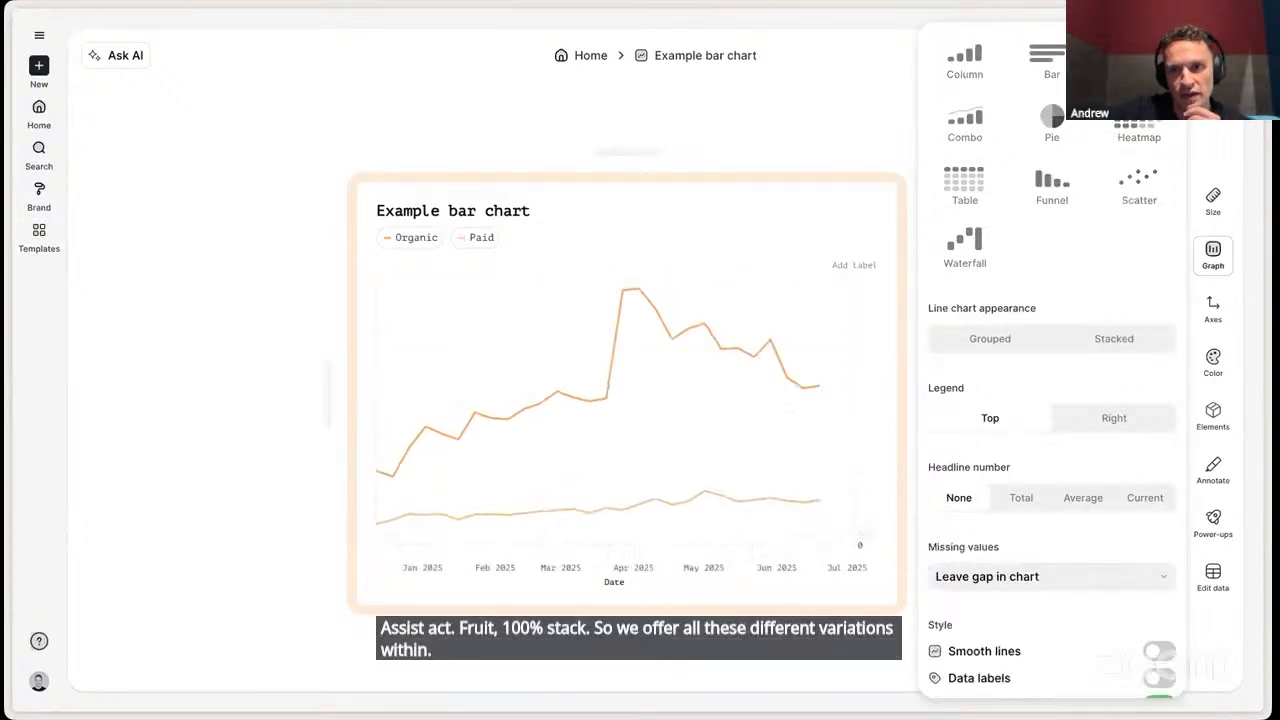
pyautogui.click(825, 117)
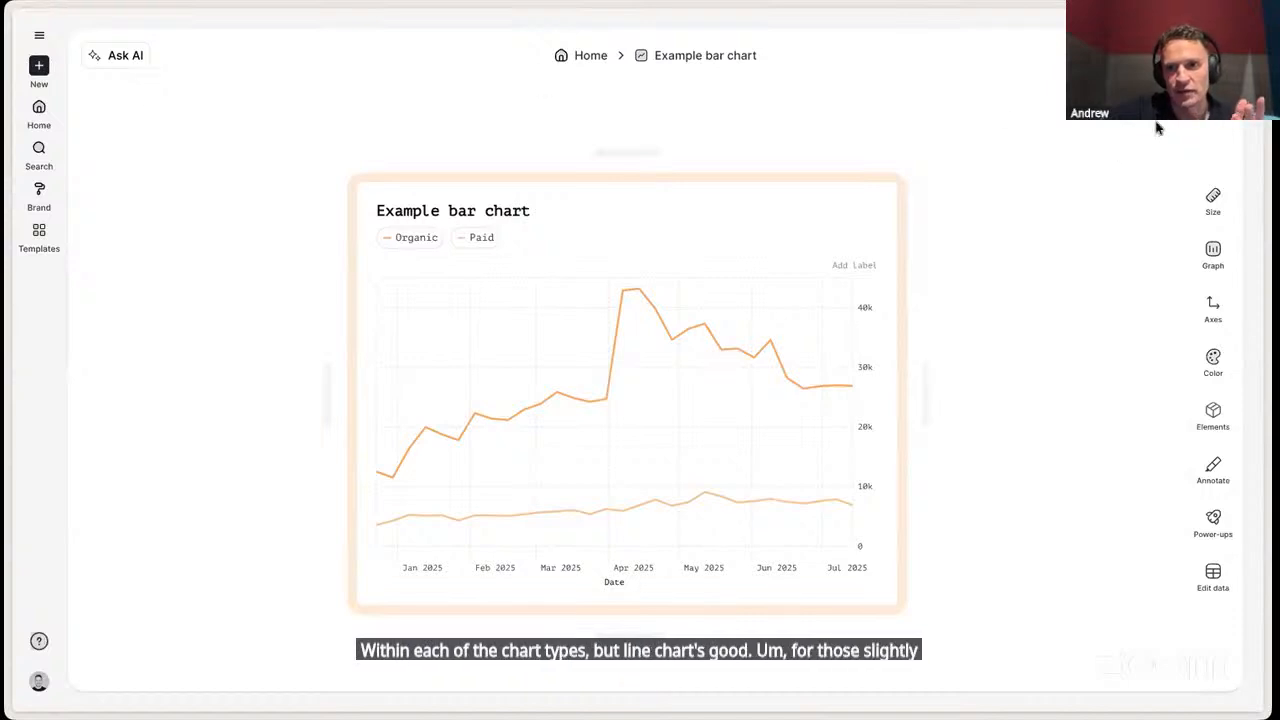
pyautogui.click(122, 58)
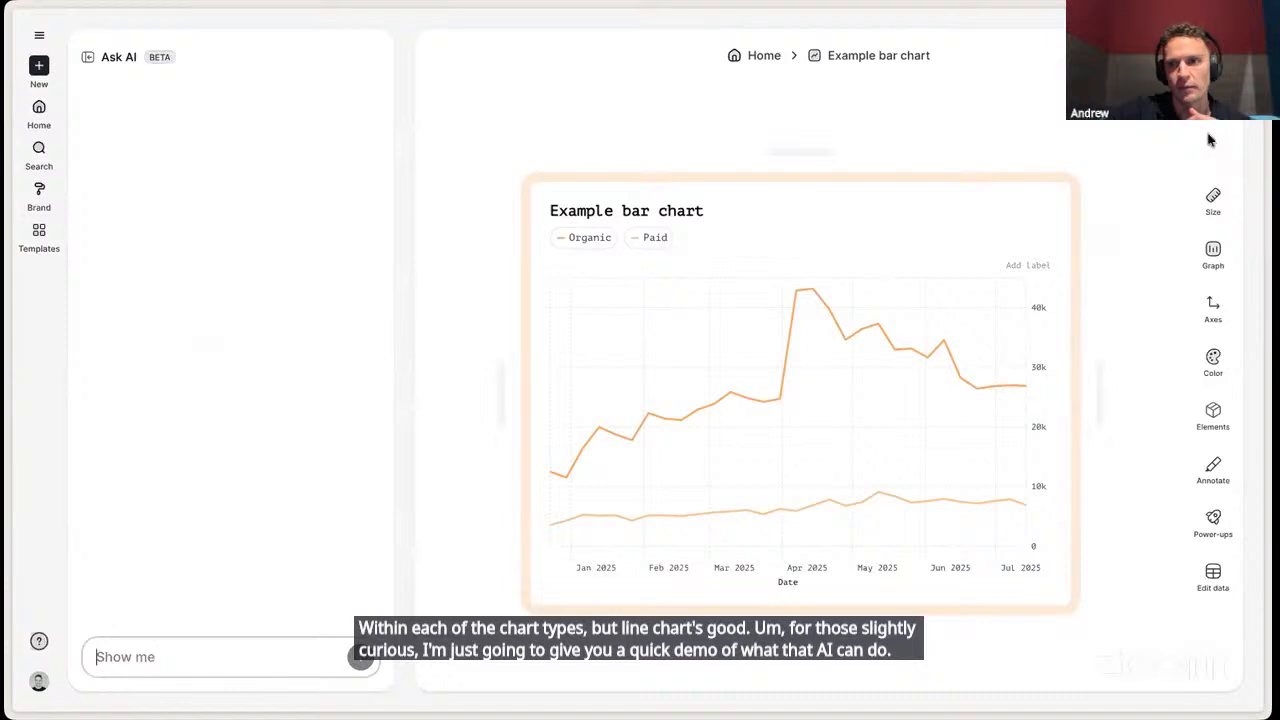
# - Move the chart's legend to the Right, comparing it with the Top placement
pyautogui.click(1212, 254)
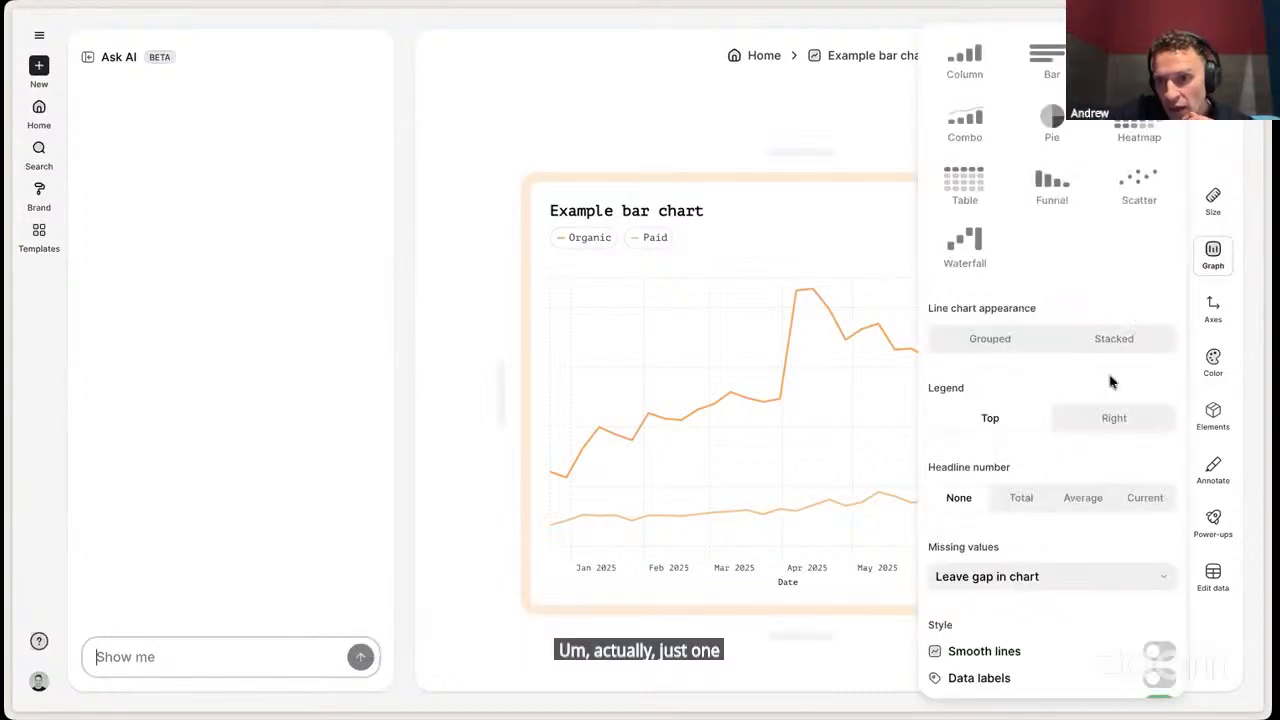
pyautogui.click(995, 418)
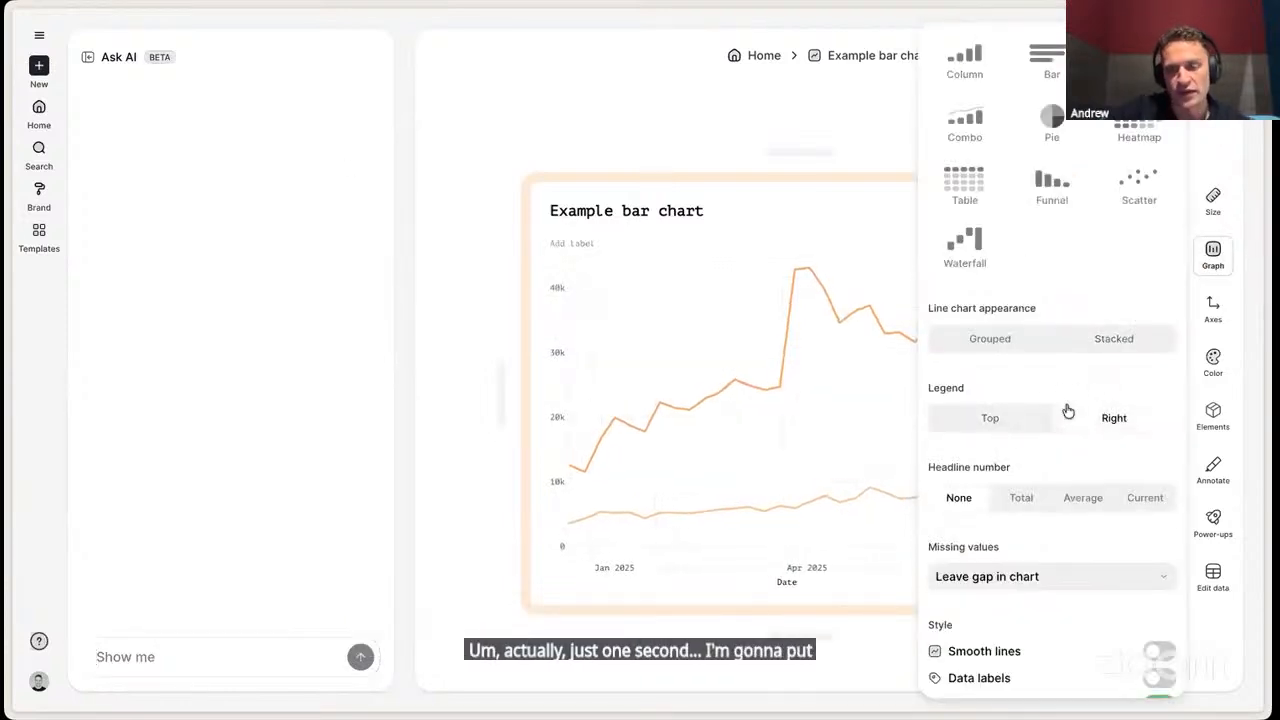
pyautogui.click(953, 418)
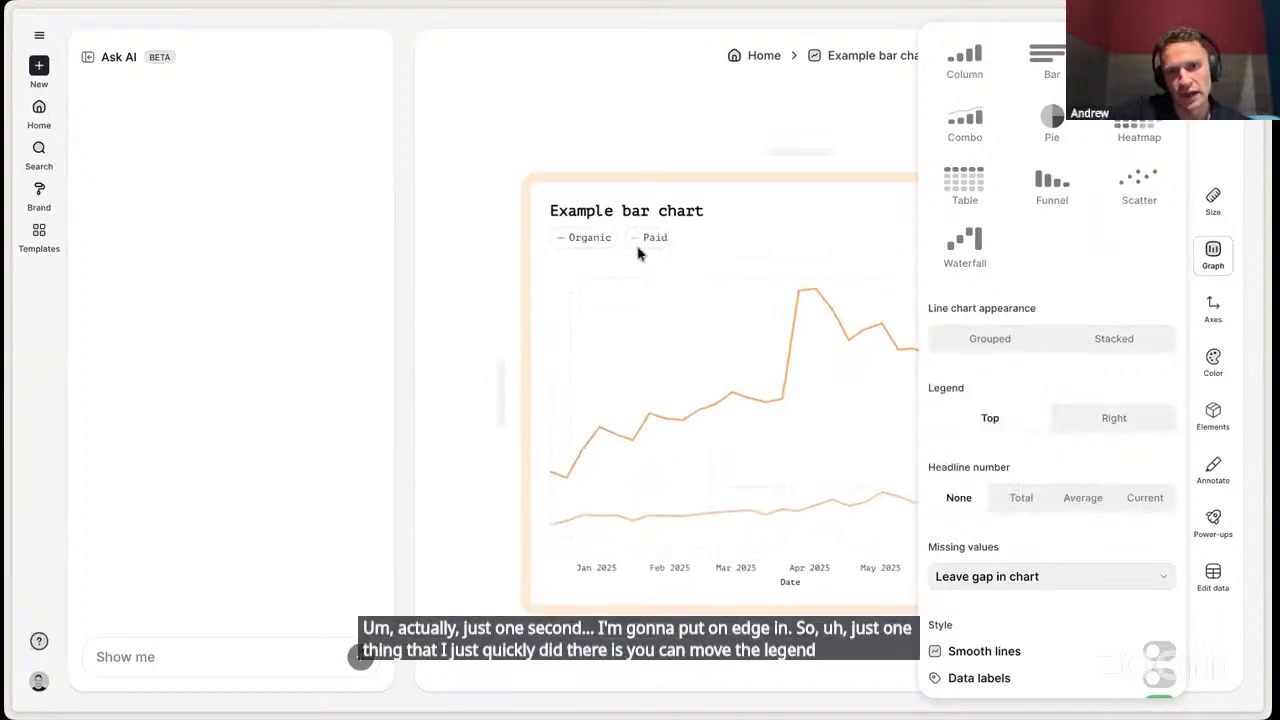
pyautogui.click(1114, 418)
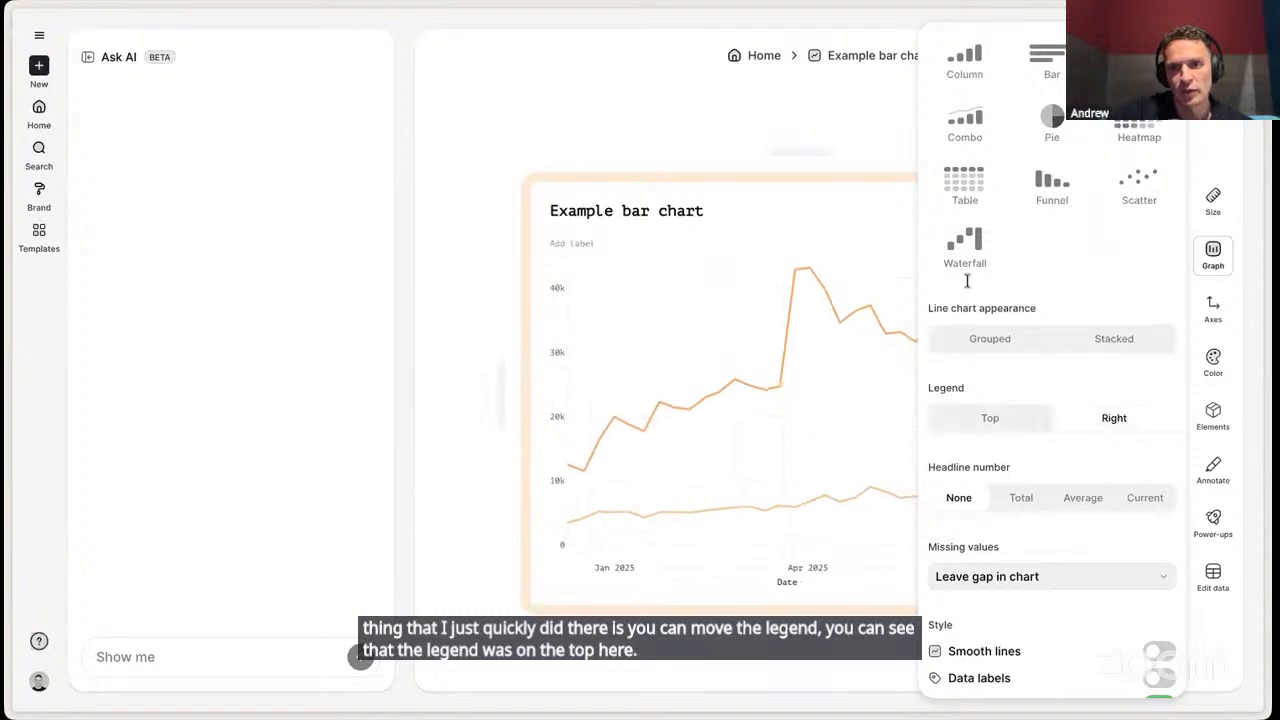
pyautogui.click(902, 114)
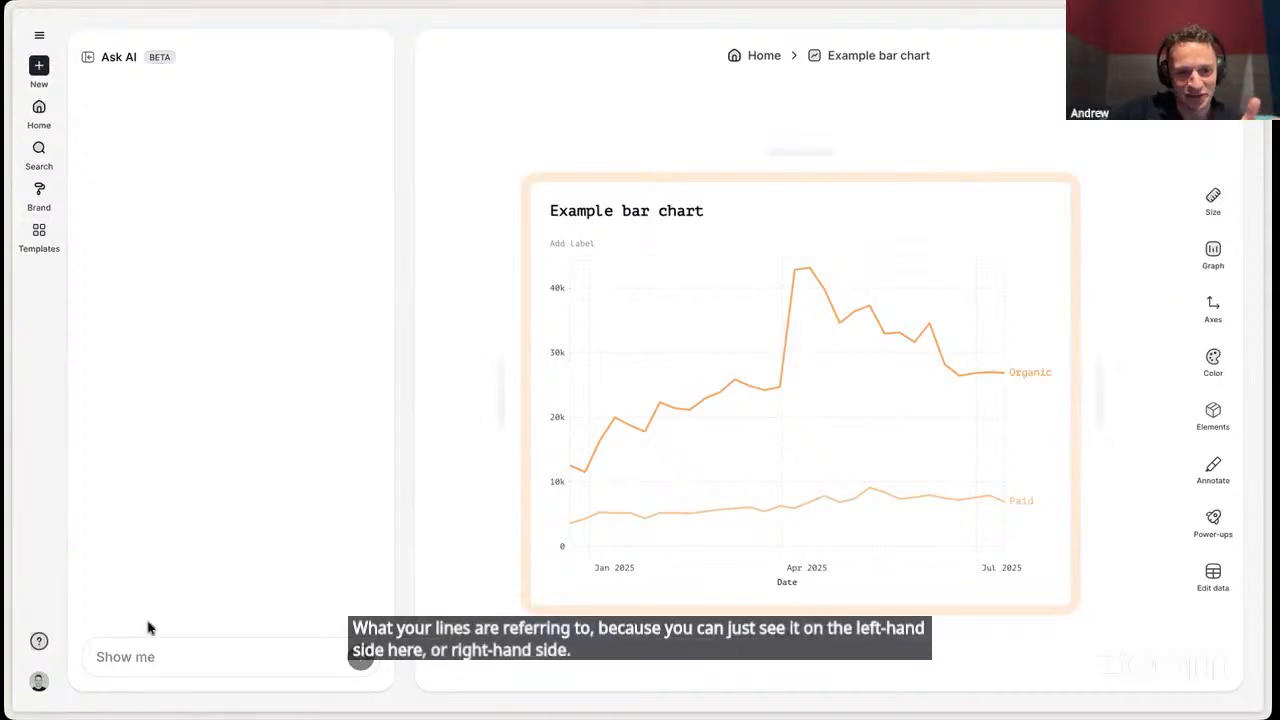
# - Ask the AI assistant "what is the total traffic" and remove that prompt from the chart
pyautogui.click(149, 647)
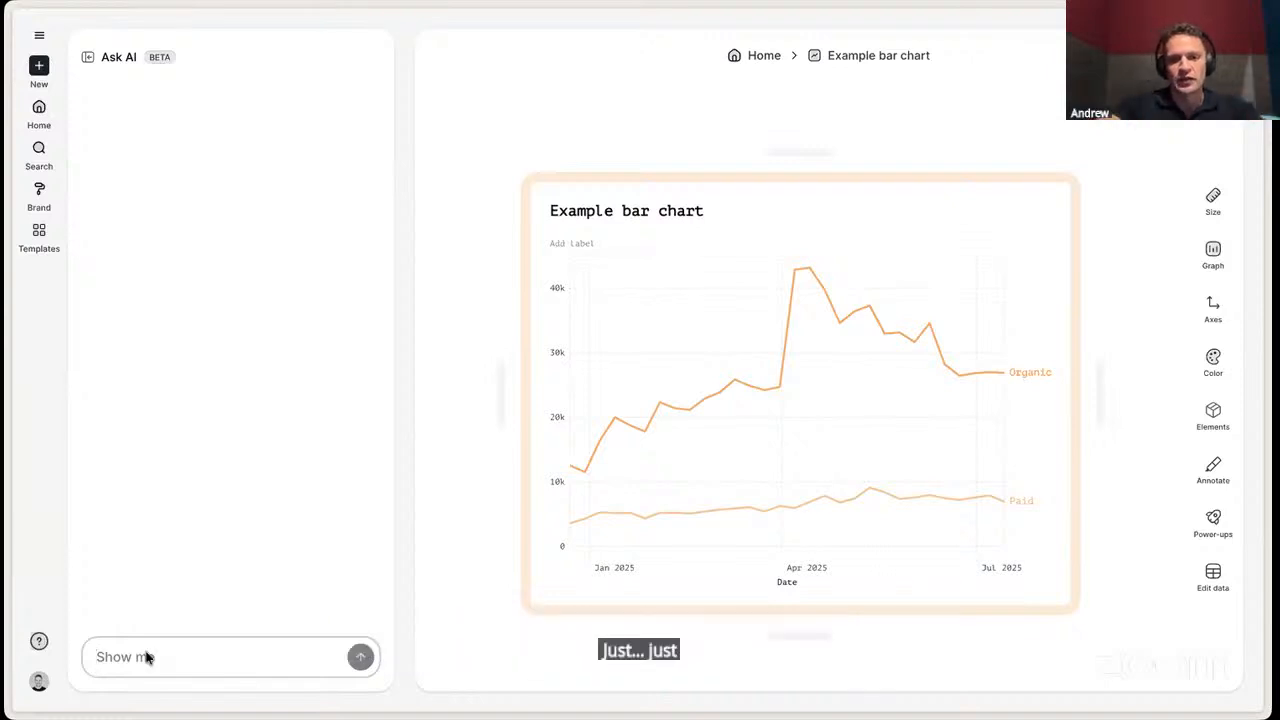
pyautogui.write('what is the total traff')
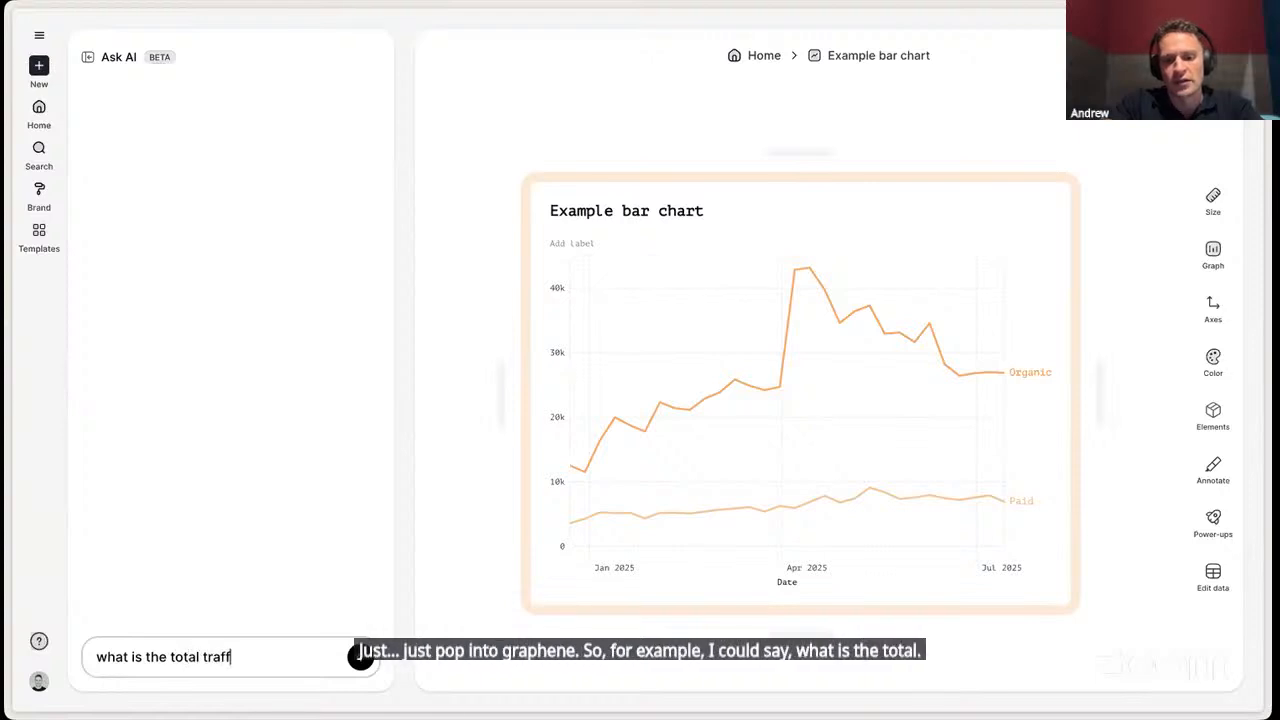
pyautogui.press('Return')
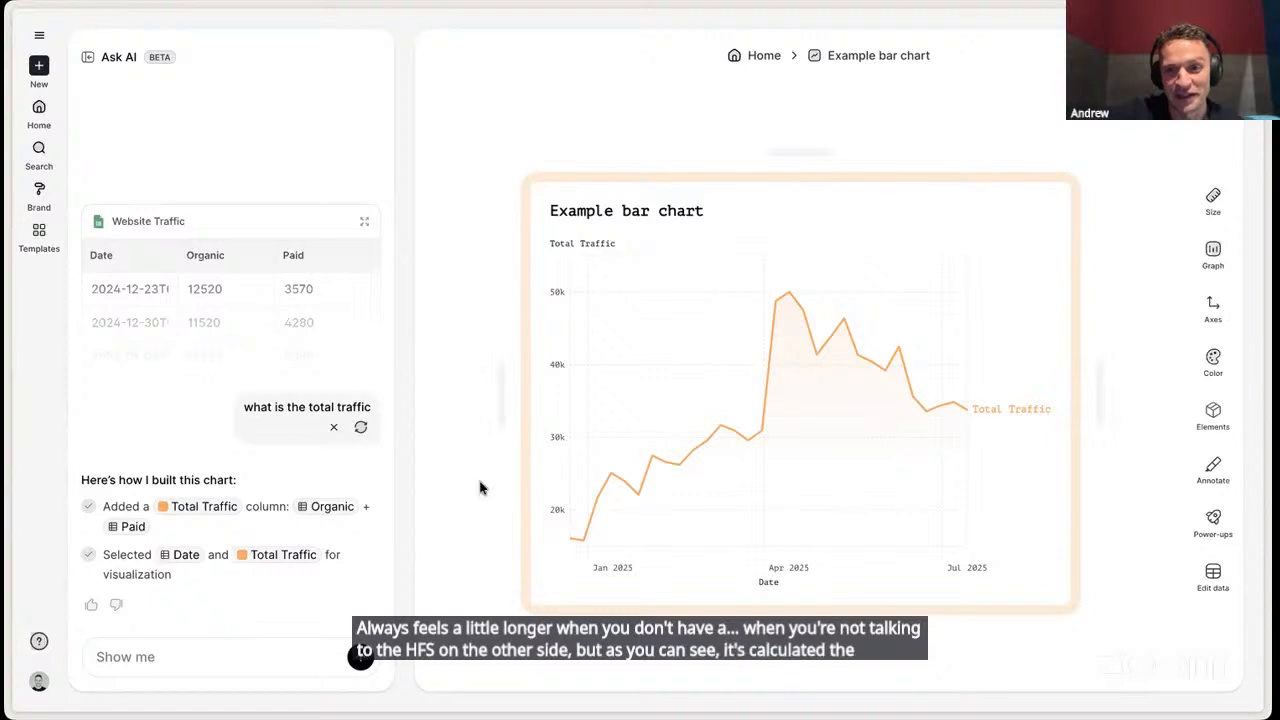
pyautogui.moveTo(889, 394)
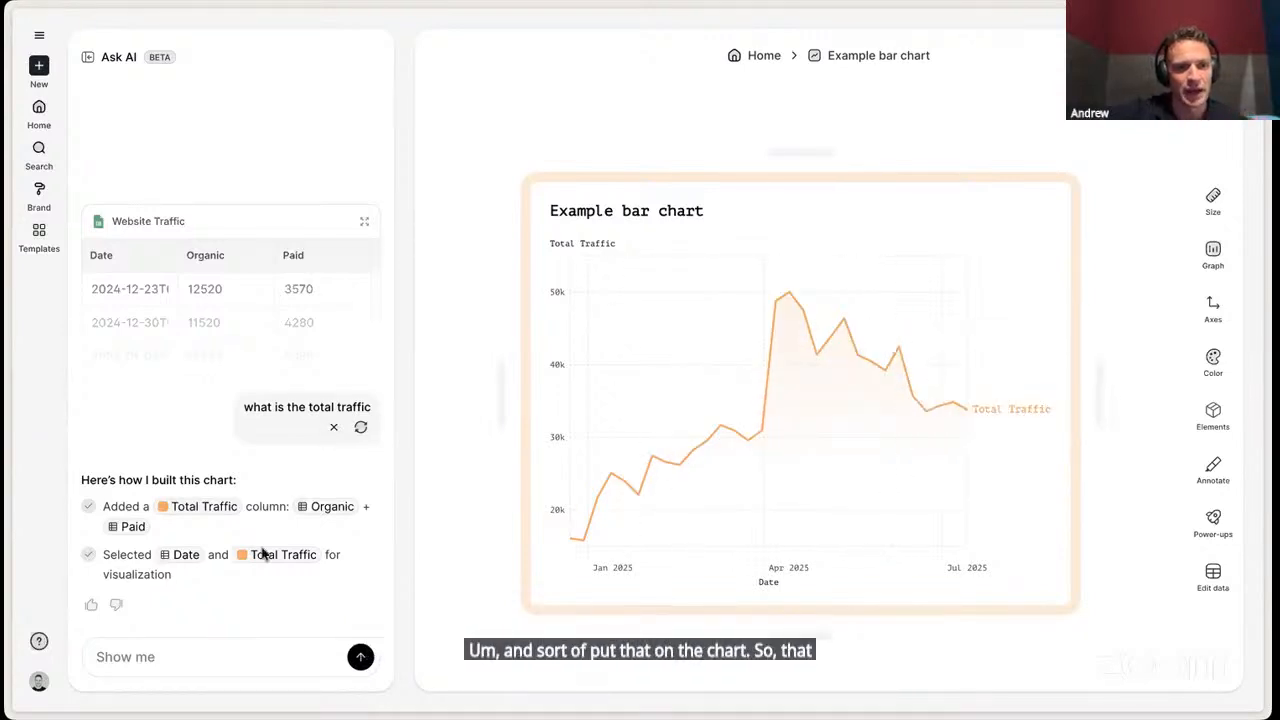
pyautogui.click(334, 427)
# - Ask the AI assistant to "group by months", remove that prompt, and hide the assistant
pyautogui.click(209, 656)
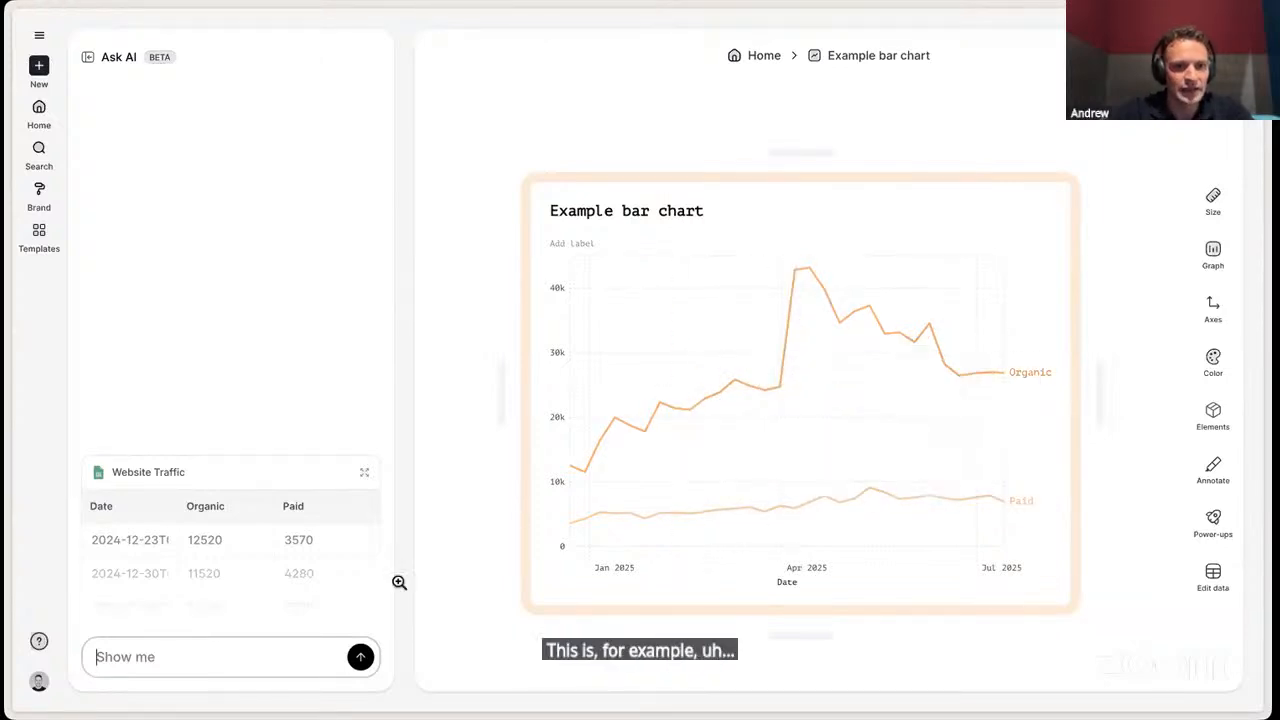
pyautogui.write('show t')
pyautogui.press('BackSpace')
pyautogui.press('BackSpace')
pyautogui.press('BackSpace')
pyautogui.press('BackSpace')
pyautogui.press('BackSpace')
pyautogui.press('BackSpace')
pyautogui.write('group')
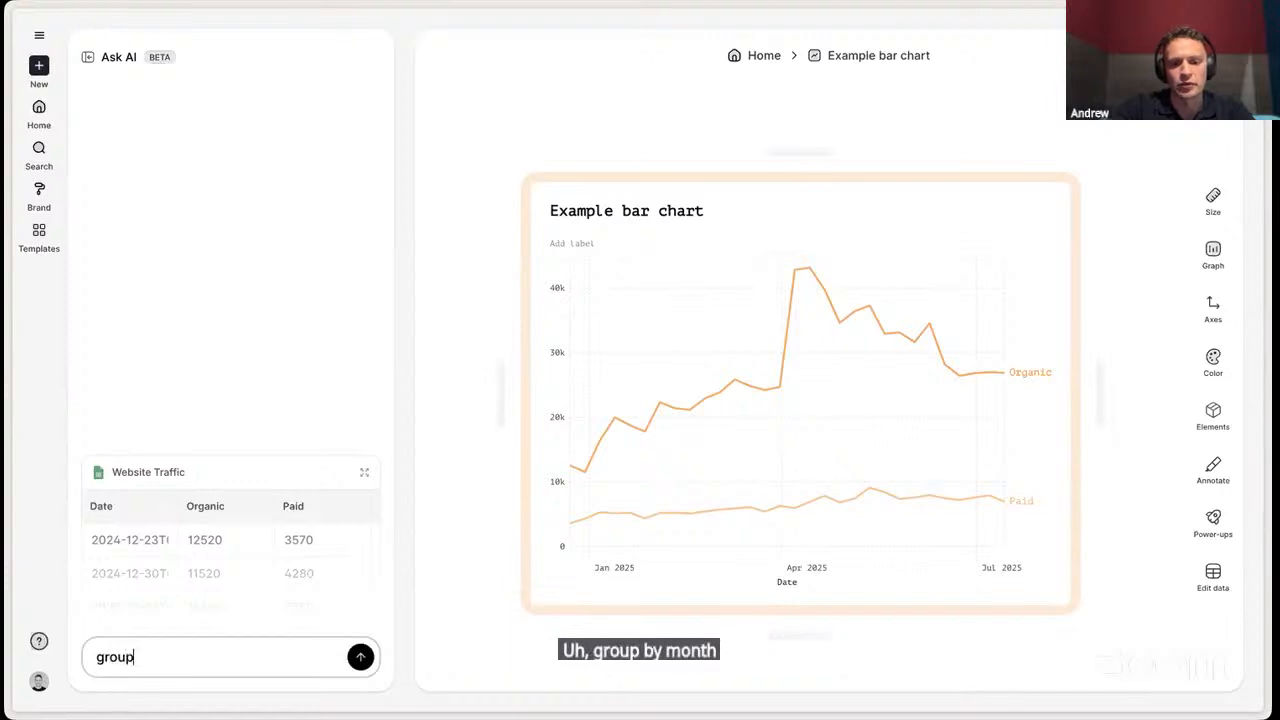
pyautogui.write(' by months')
pyautogui.press('Return')
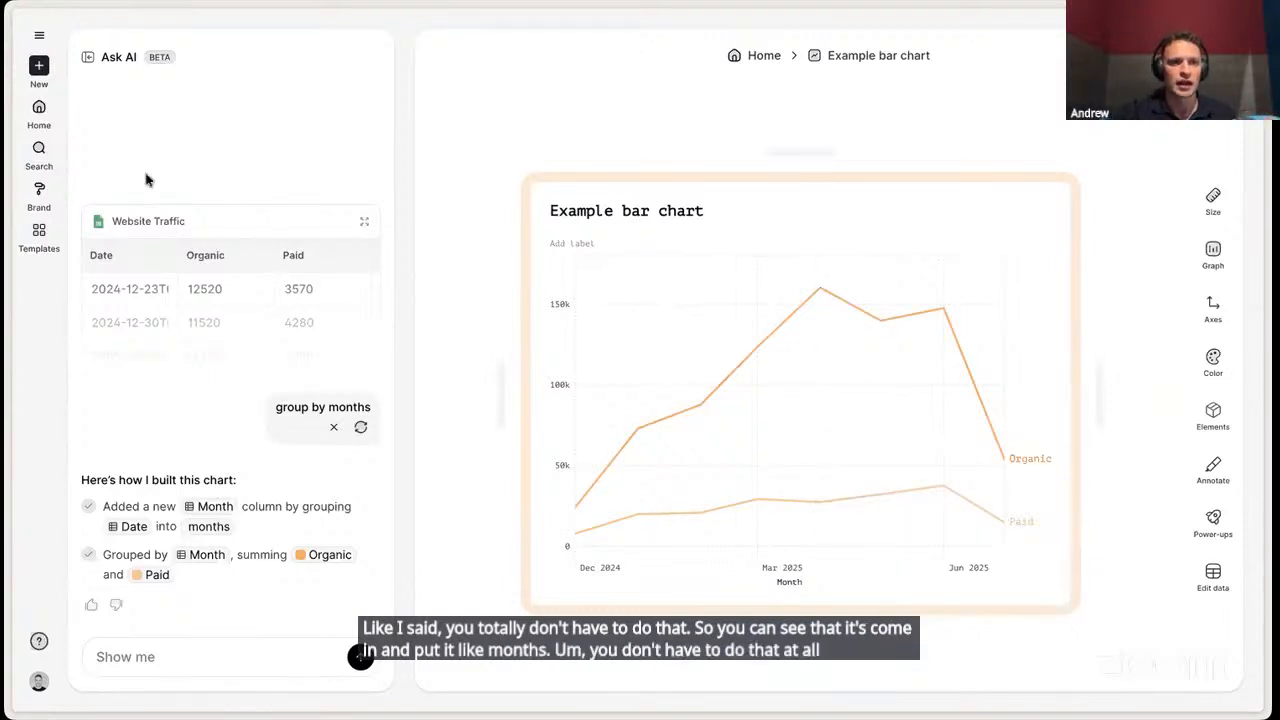
pyautogui.click(334, 427)
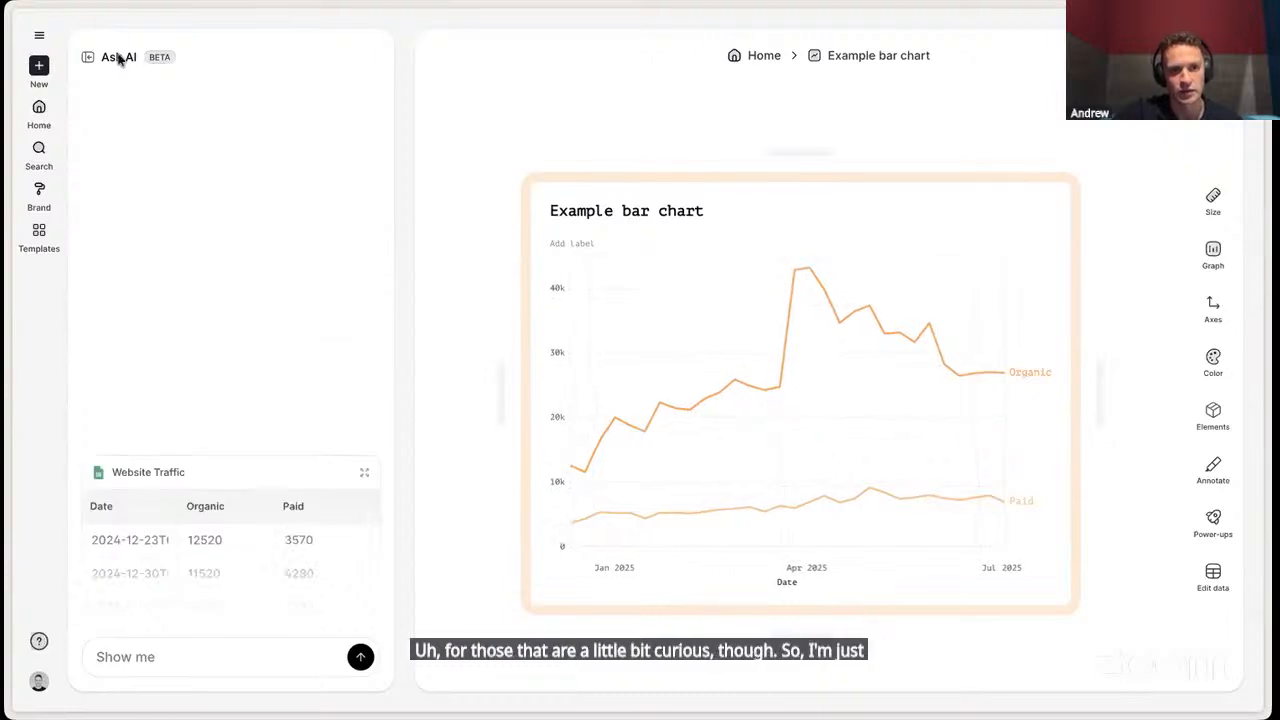
pyautogui.click(88, 57)
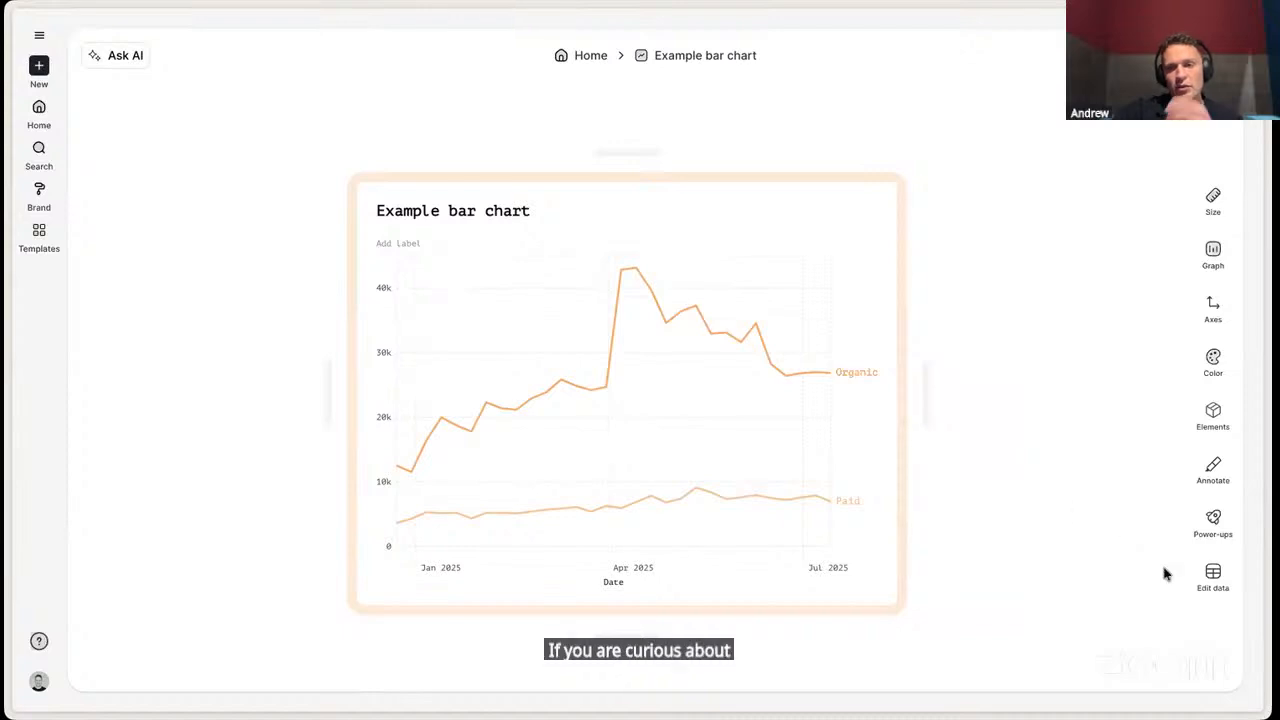
# - Examine the chart's underlying data table along with its refresh, replace and auto-refresh options
pyautogui.click(1216, 586)
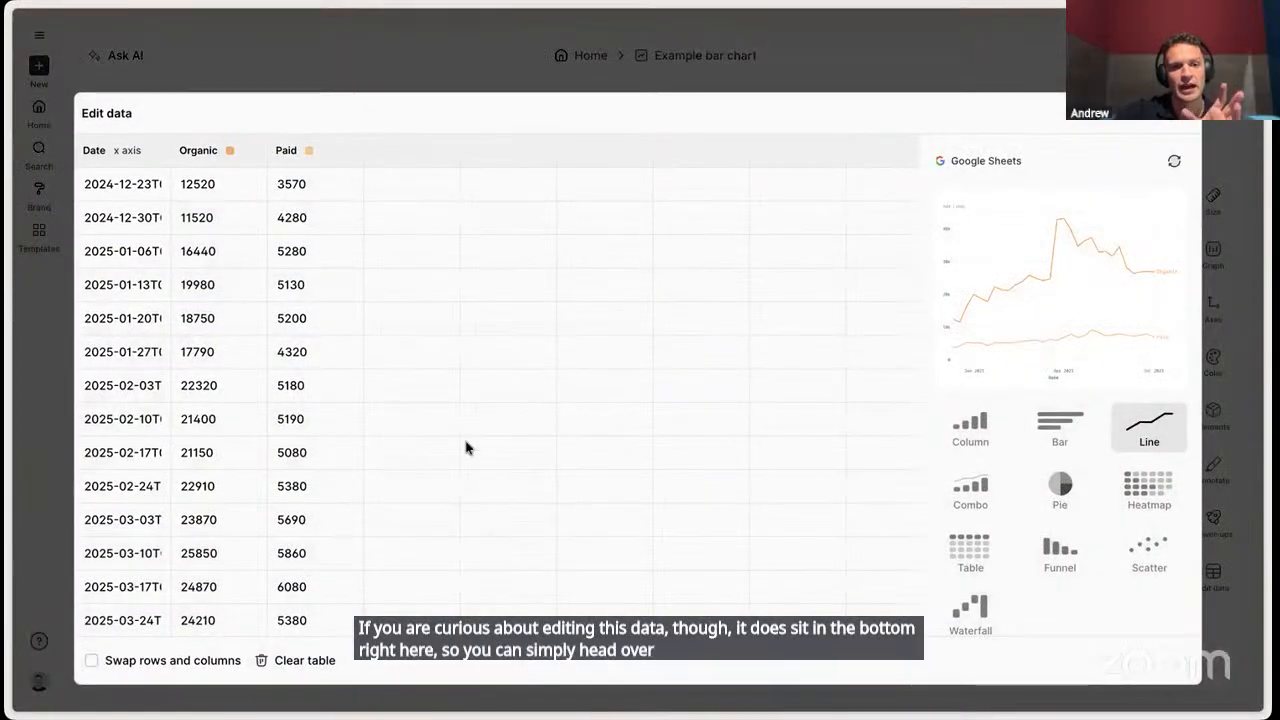
pyautogui.scroll(-10, 466, 446)
pyautogui.scroll(10, 466, 446)
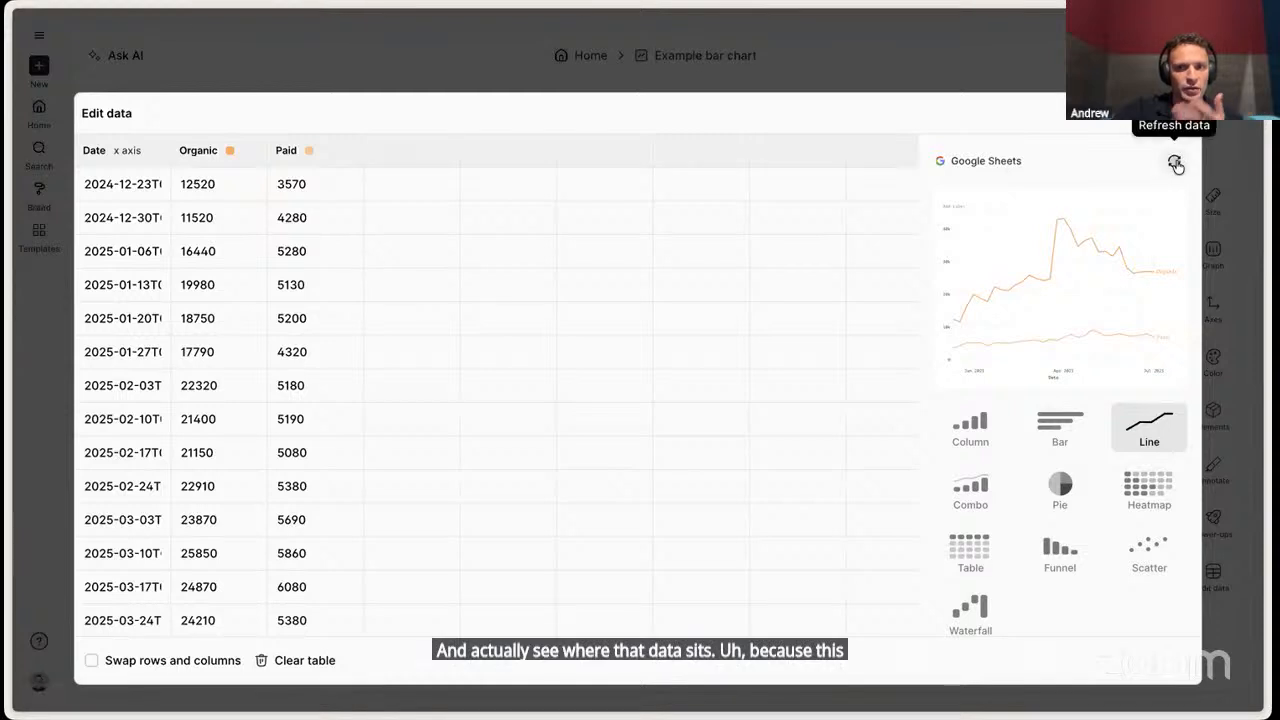
pyautogui.scroll(-1, 1125, 192)
pyautogui.scroll(-3, 1125, 192)
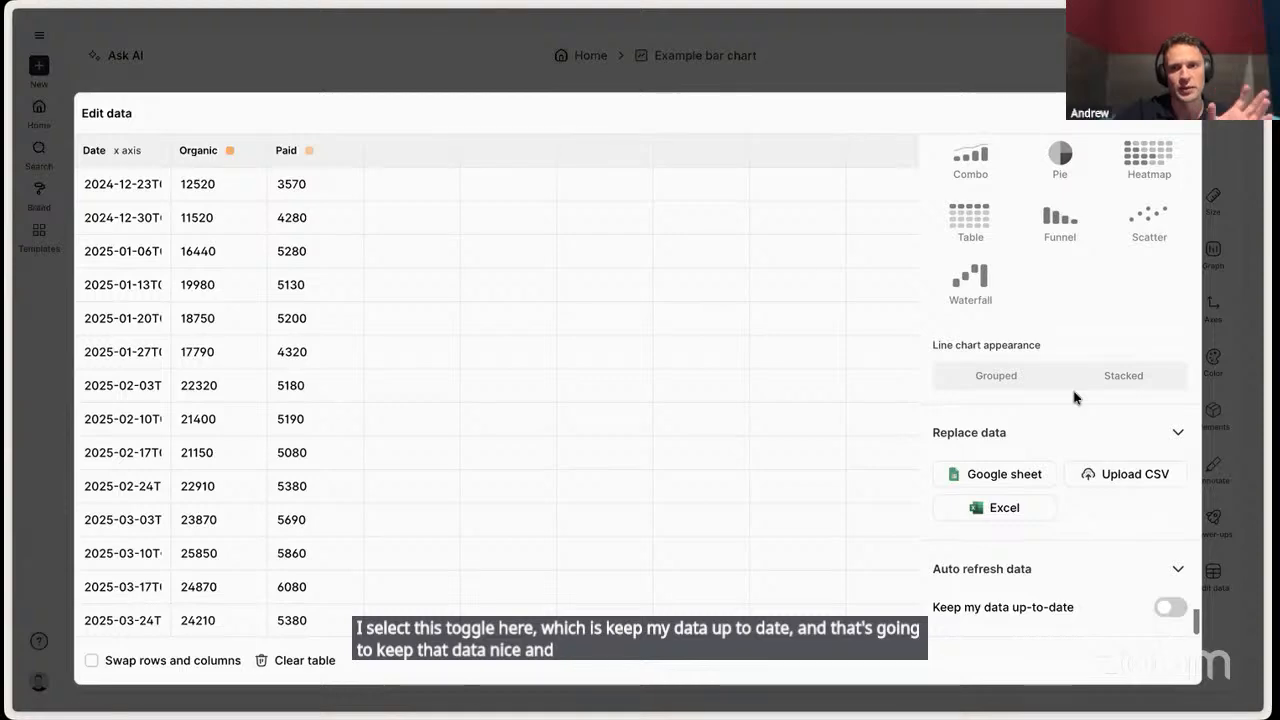
pyautogui.click(970, 59)
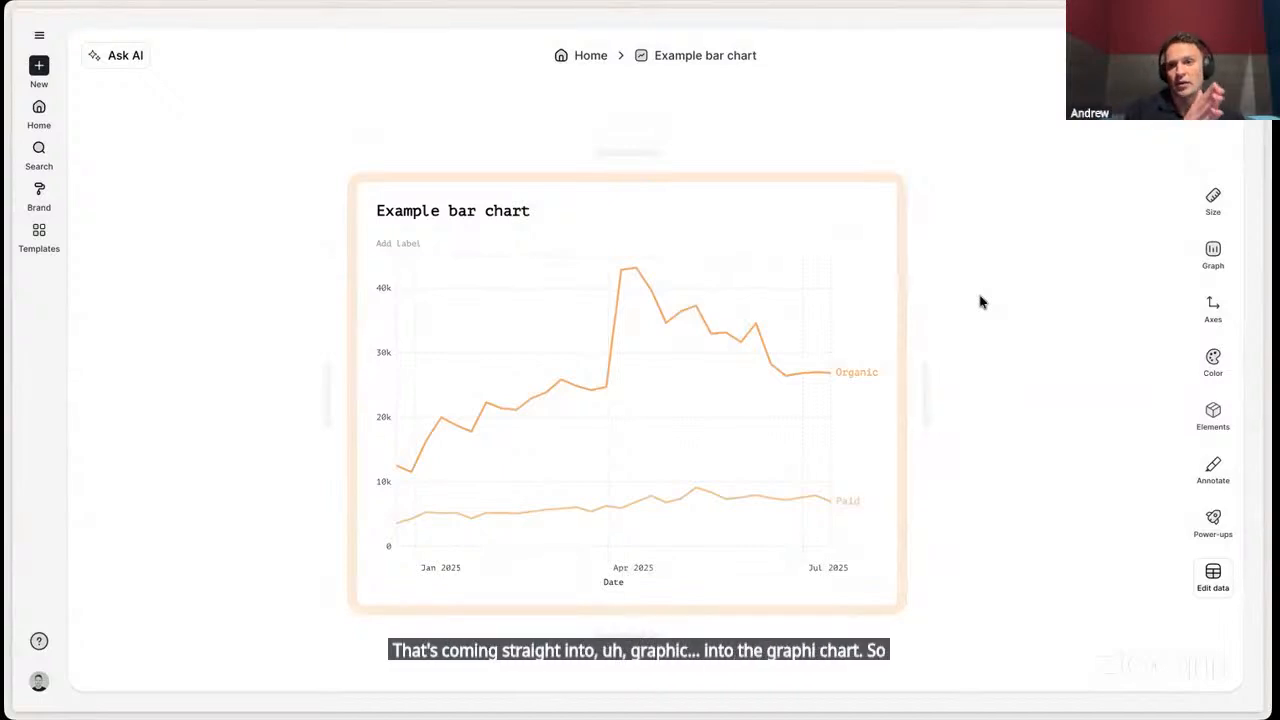
# - Stack the line chart's series and set its headline number to Current after trying Total and Average
pyautogui.click(1220, 262)
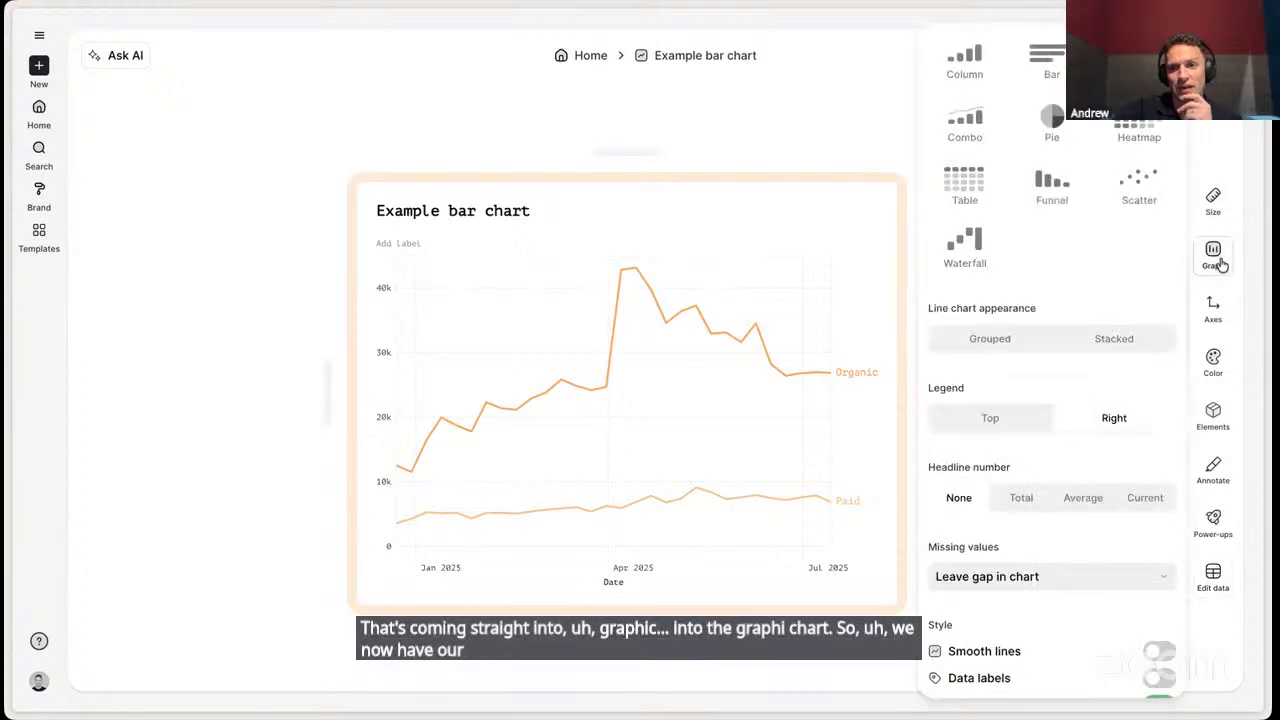
pyautogui.click(1115, 331)
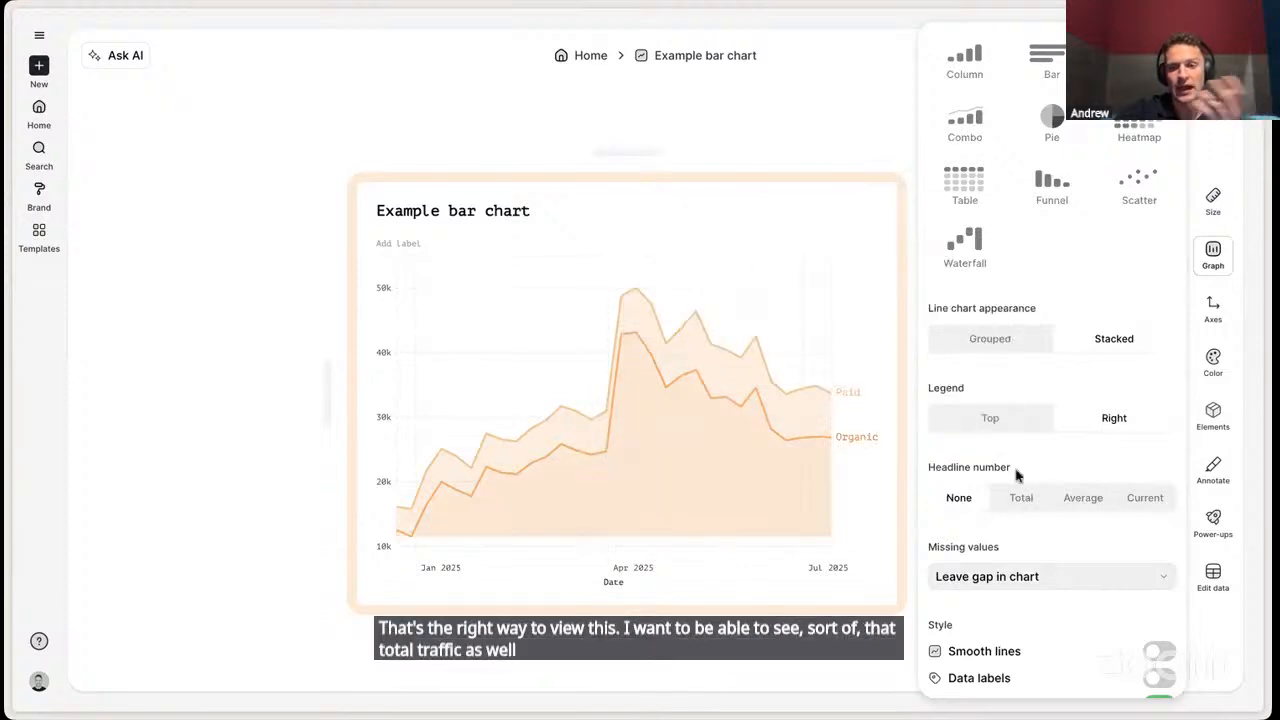
pyautogui.scroll(-1, 1017, 474)
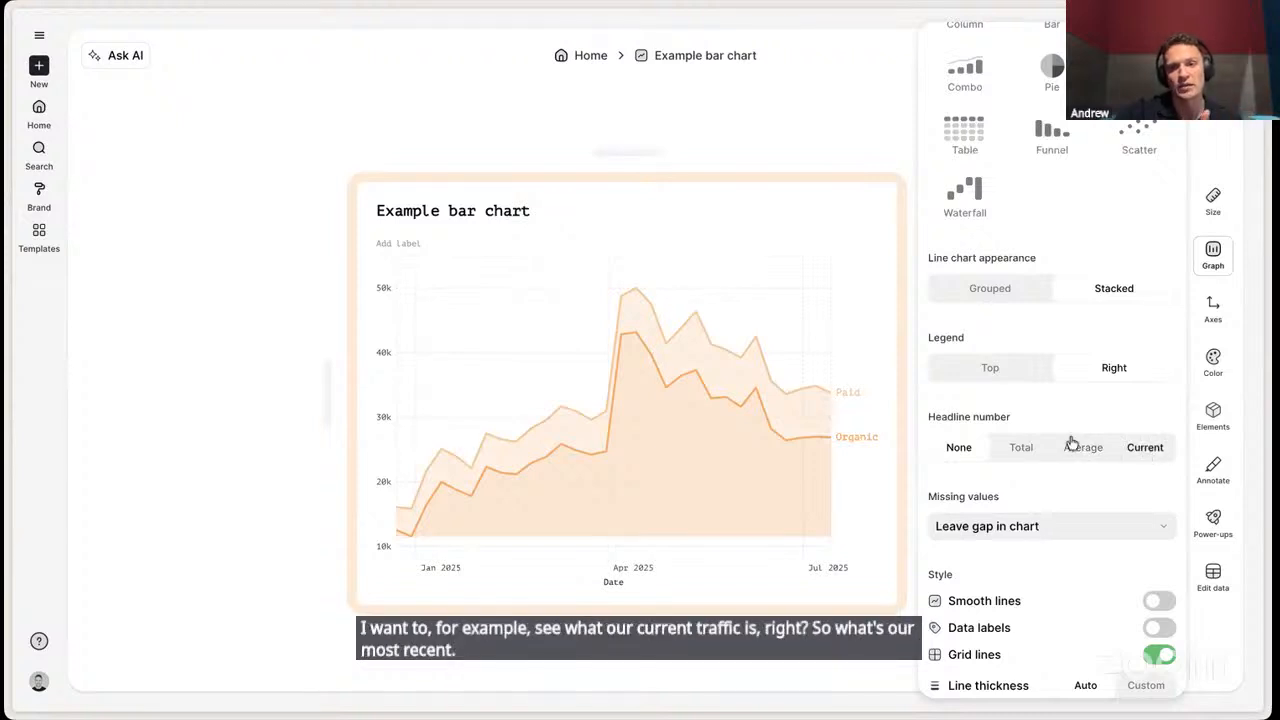
pyautogui.click(1157, 449)
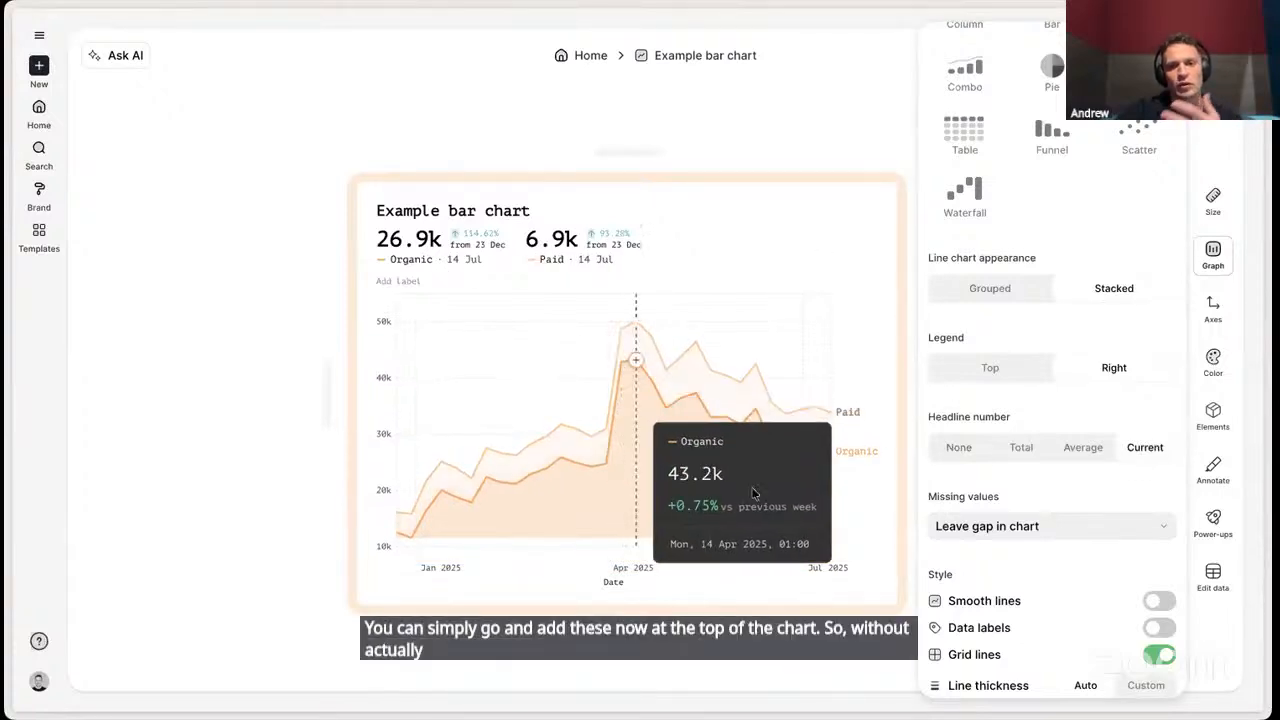
pyautogui.click(1020, 447)
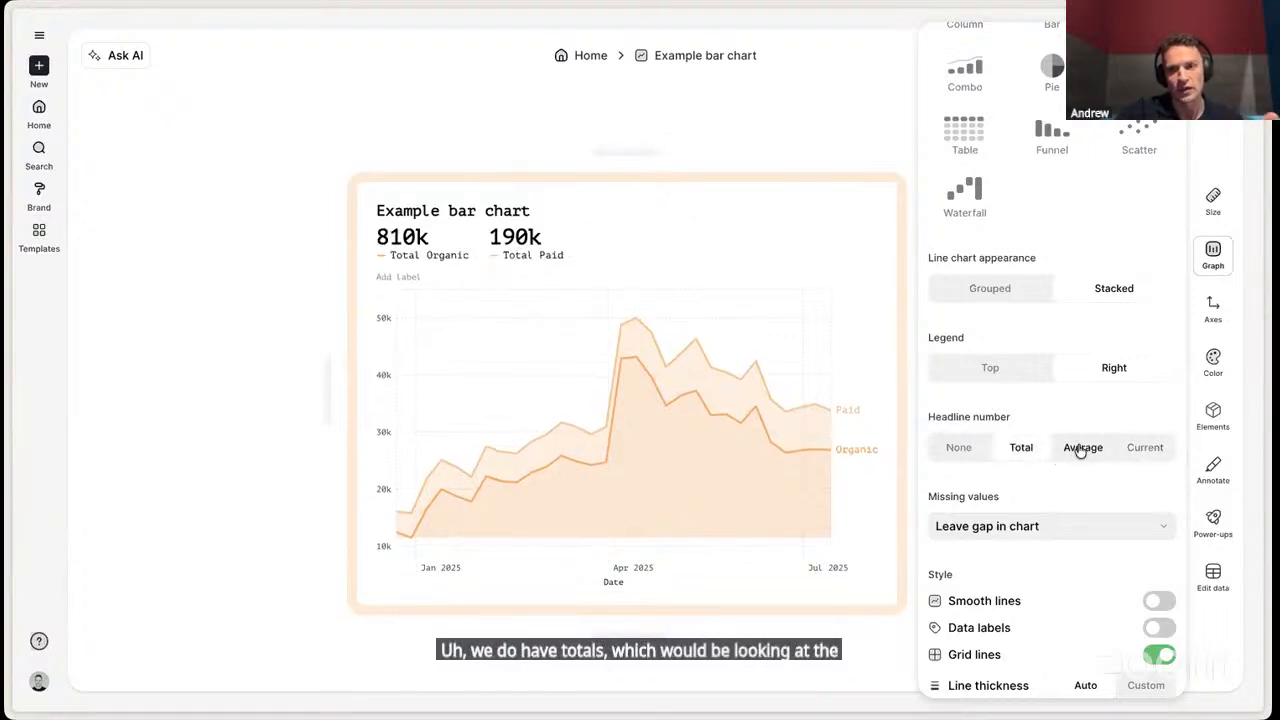
pyautogui.click(1080, 449)
pyautogui.click(1143, 449)
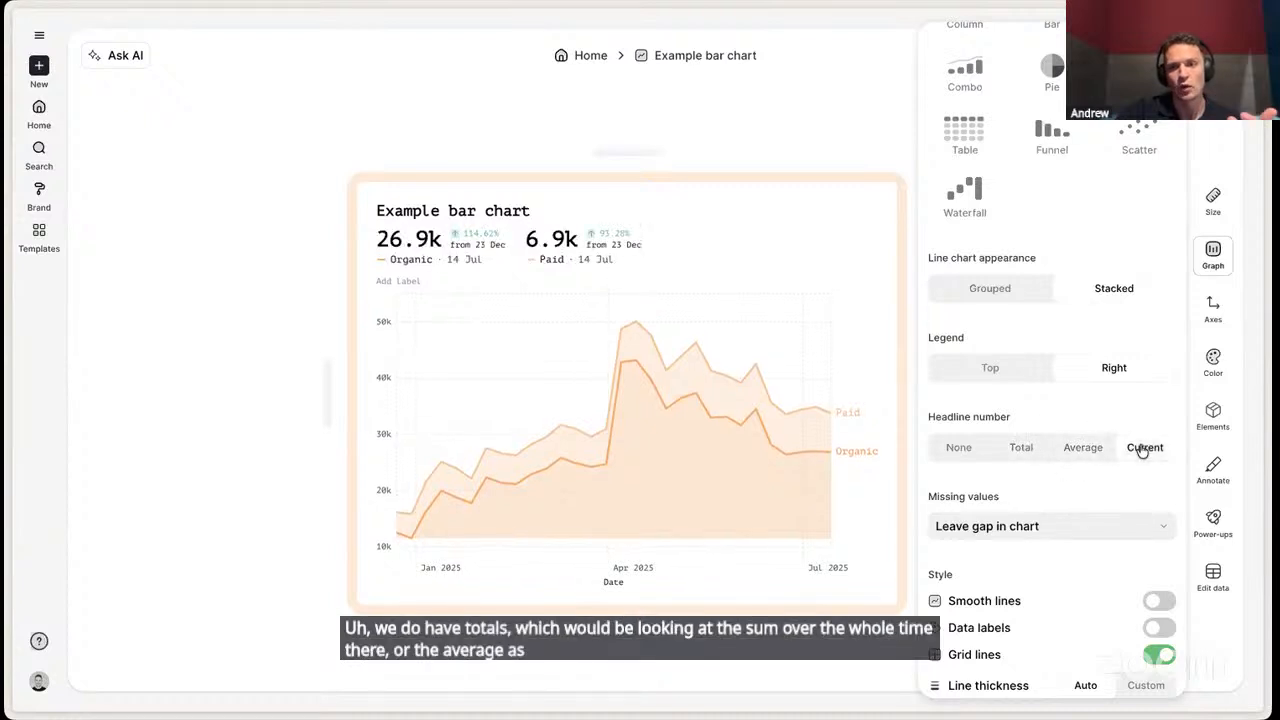
# - Try data labels on the stacked line chart and turn them off again
pyautogui.scroll(-3, 1128, 460)
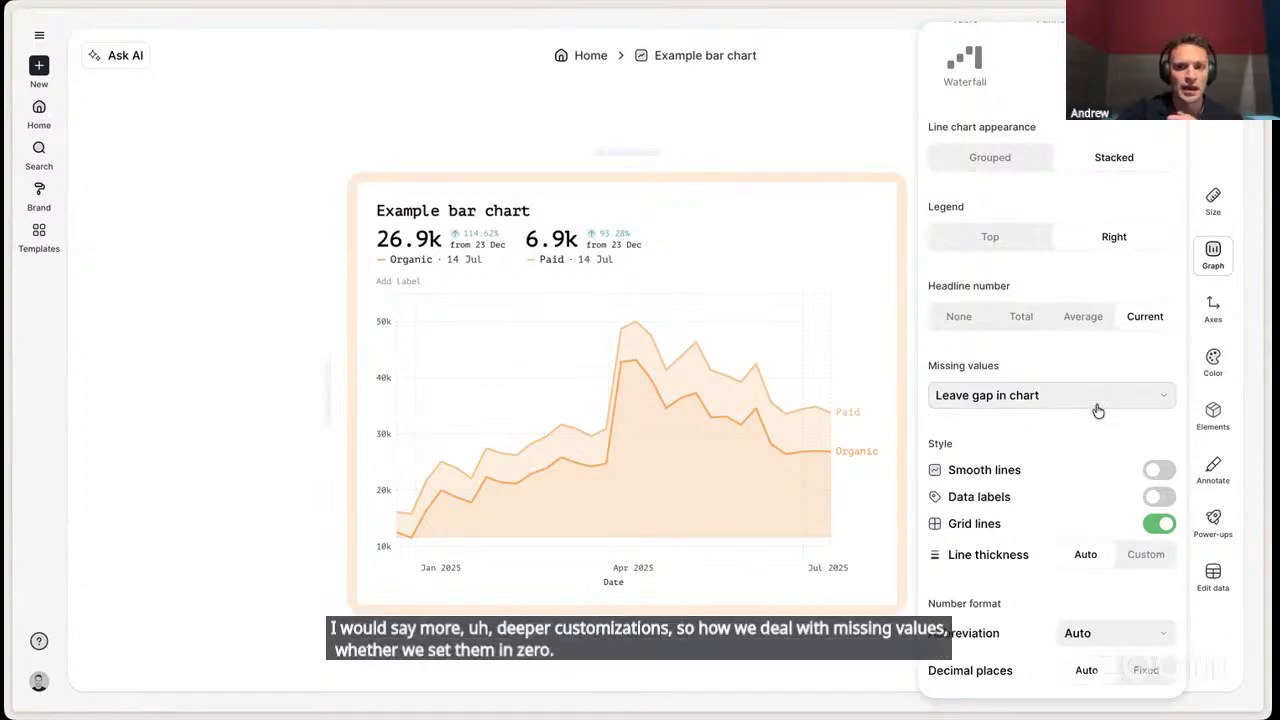
pyautogui.click(1157, 498)
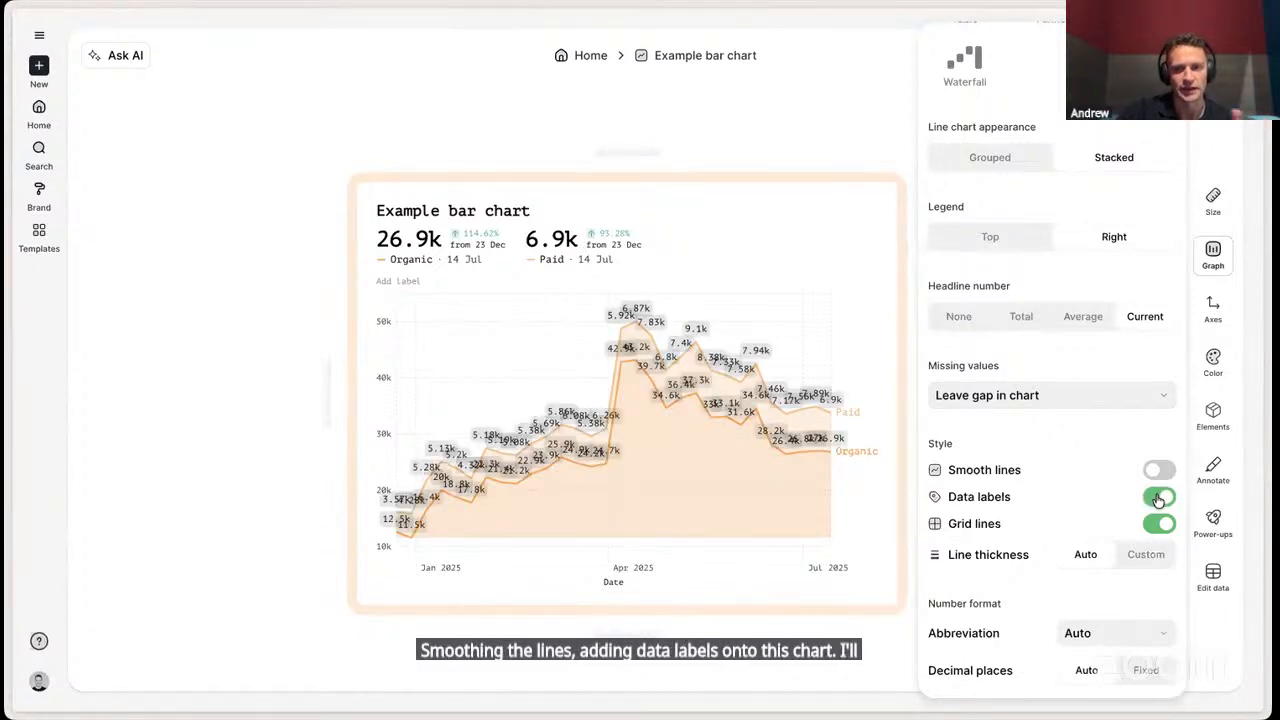
pyautogui.click(1157, 498)
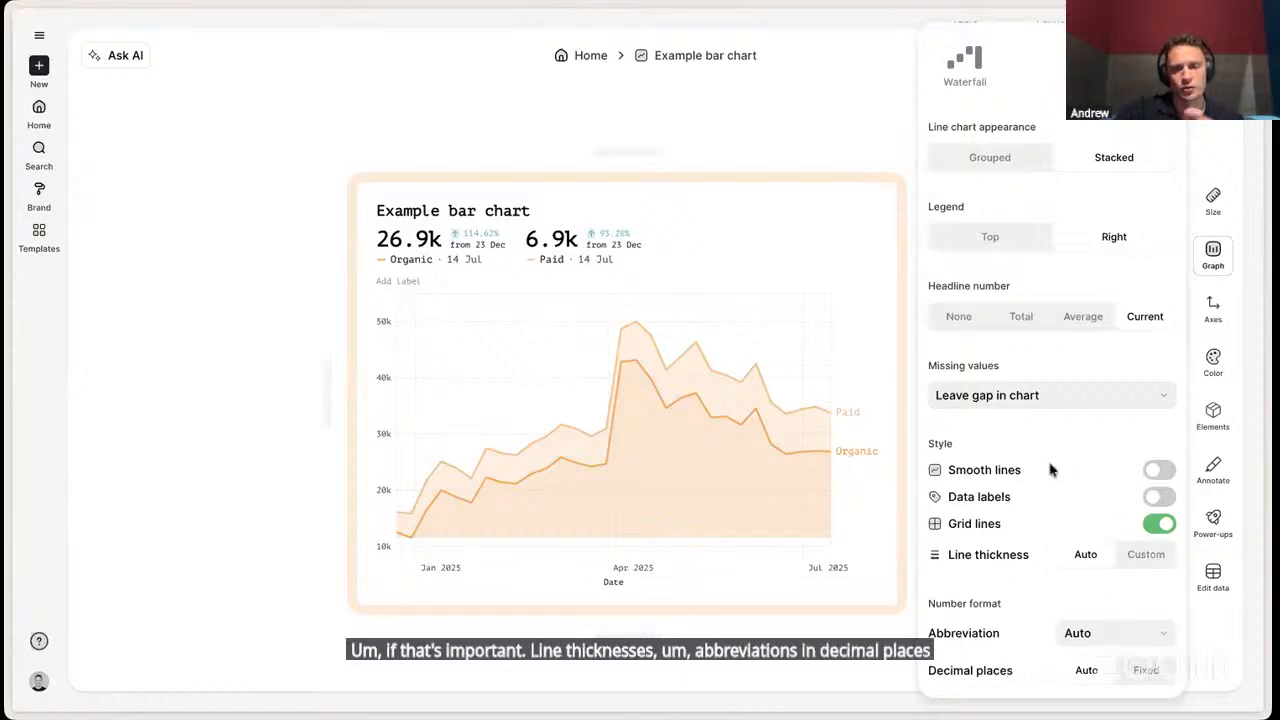
# - Try hiding the chart's y-axis and make it visible again
pyautogui.click(1215, 309)
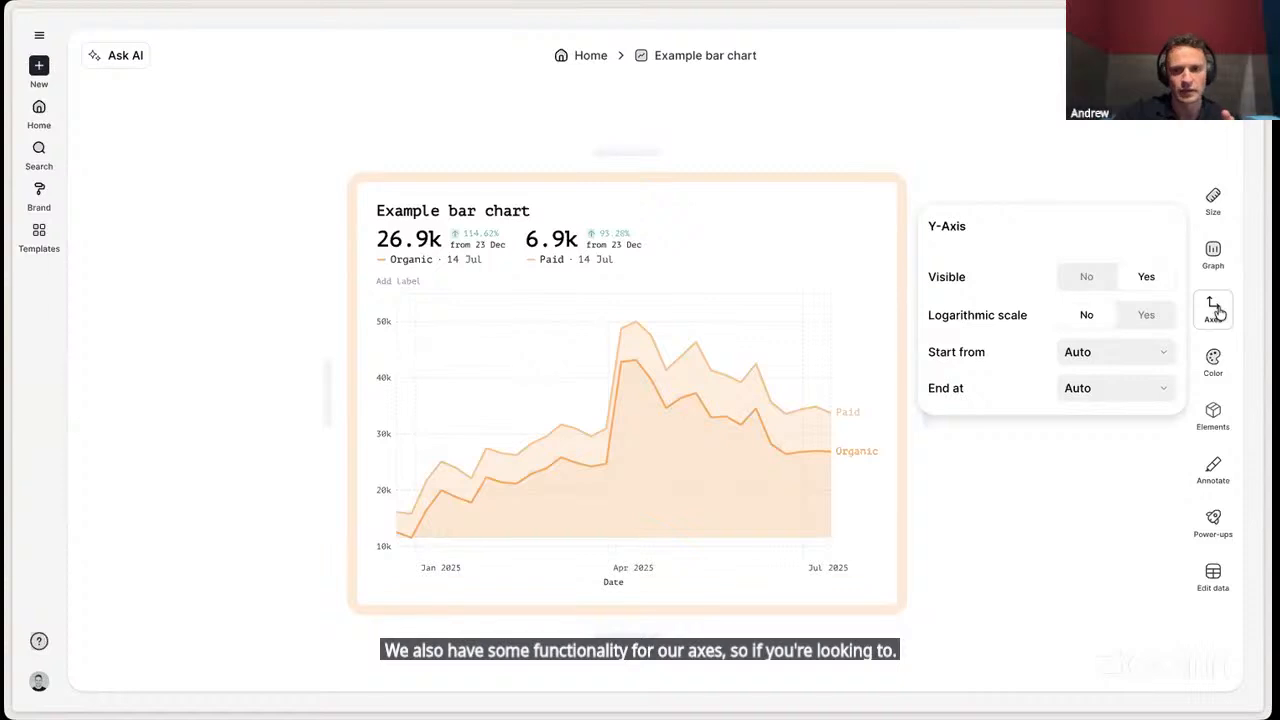
pyautogui.click(1084, 277)
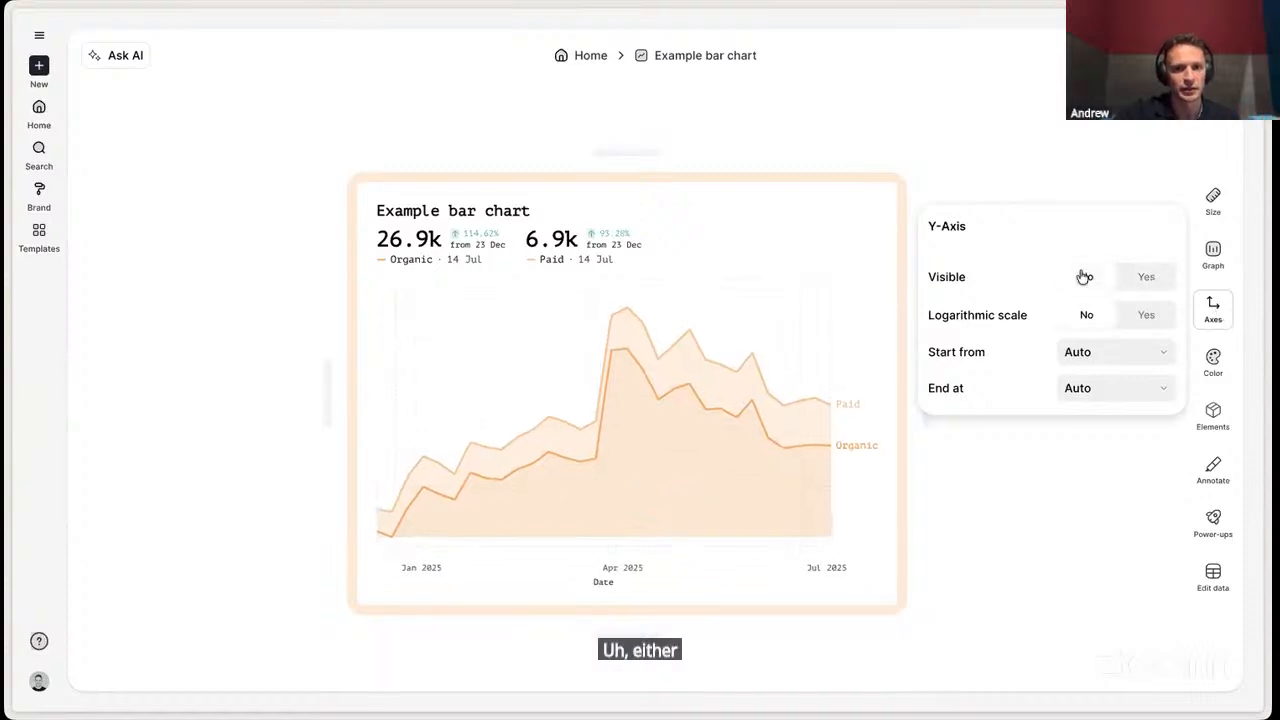
pyautogui.click(1124, 278)
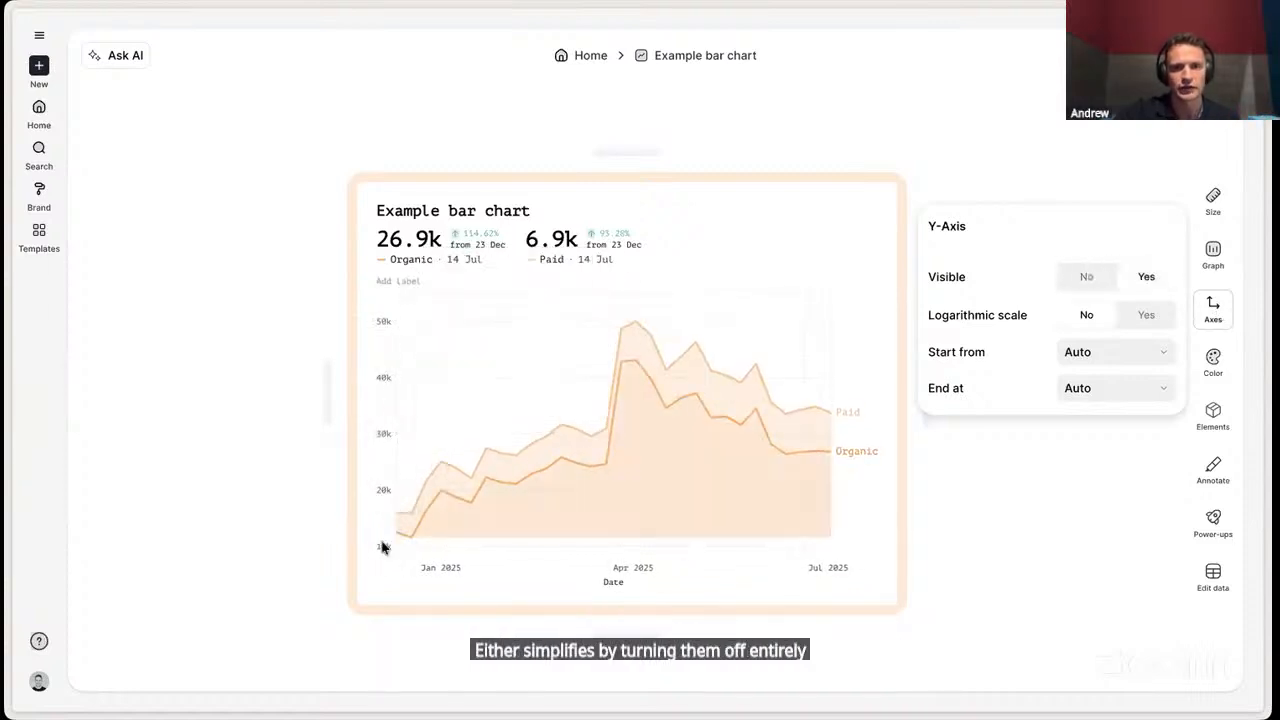
pyautogui.click(1086, 277)
pyautogui.click(1158, 280)
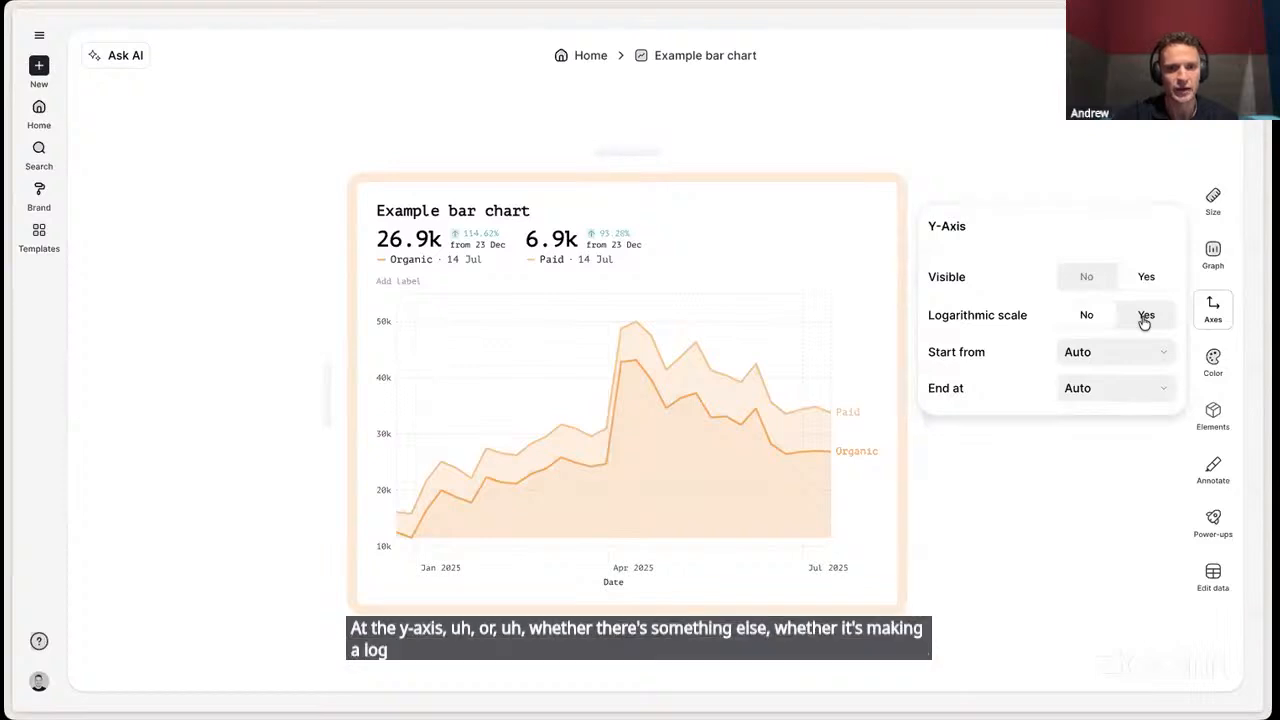
# - Set the y-axis to start from Zero and check the options for where it ends
pyautogui.click(1112, 357)
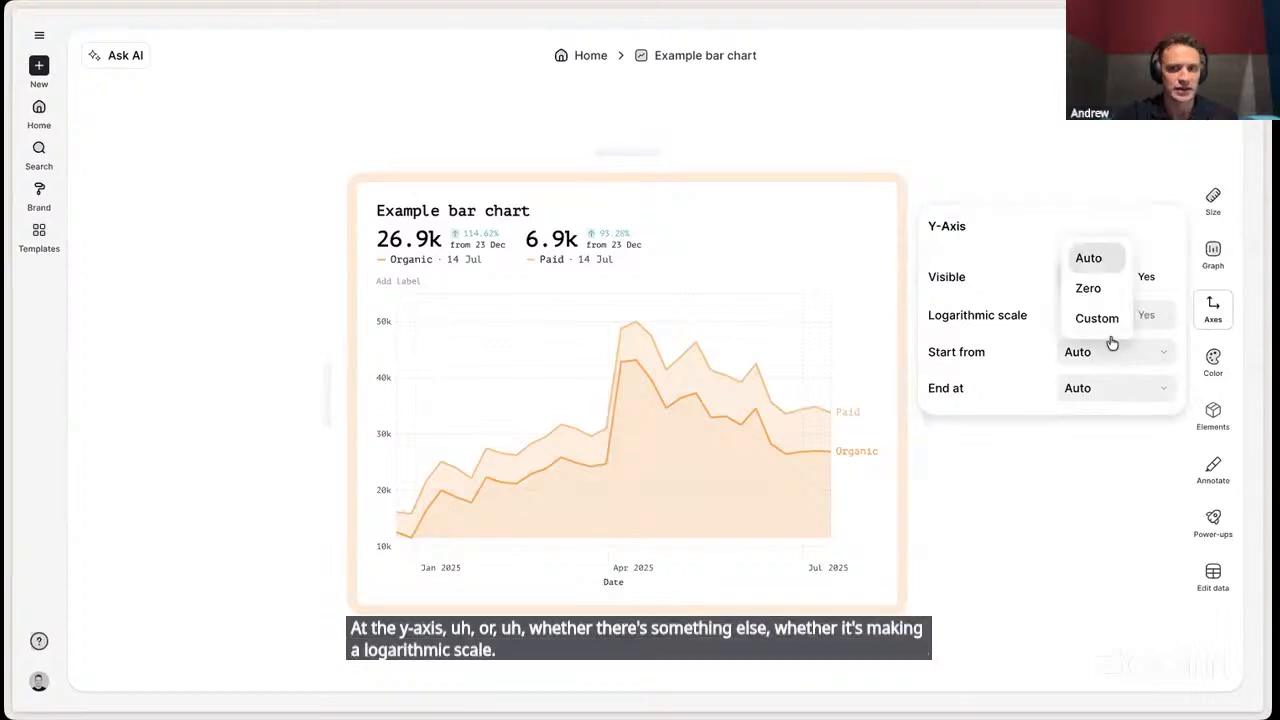
pyautogui.click(1090, 288)
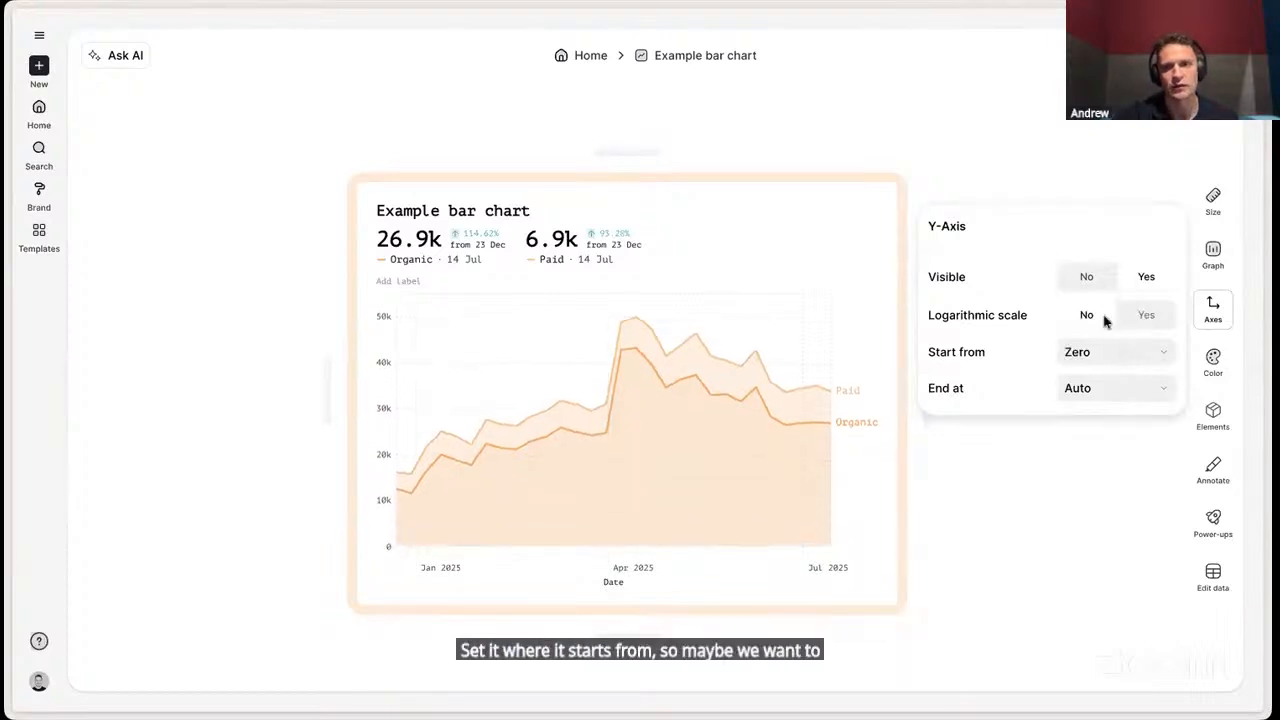
pyautogui.click(1114, 399)
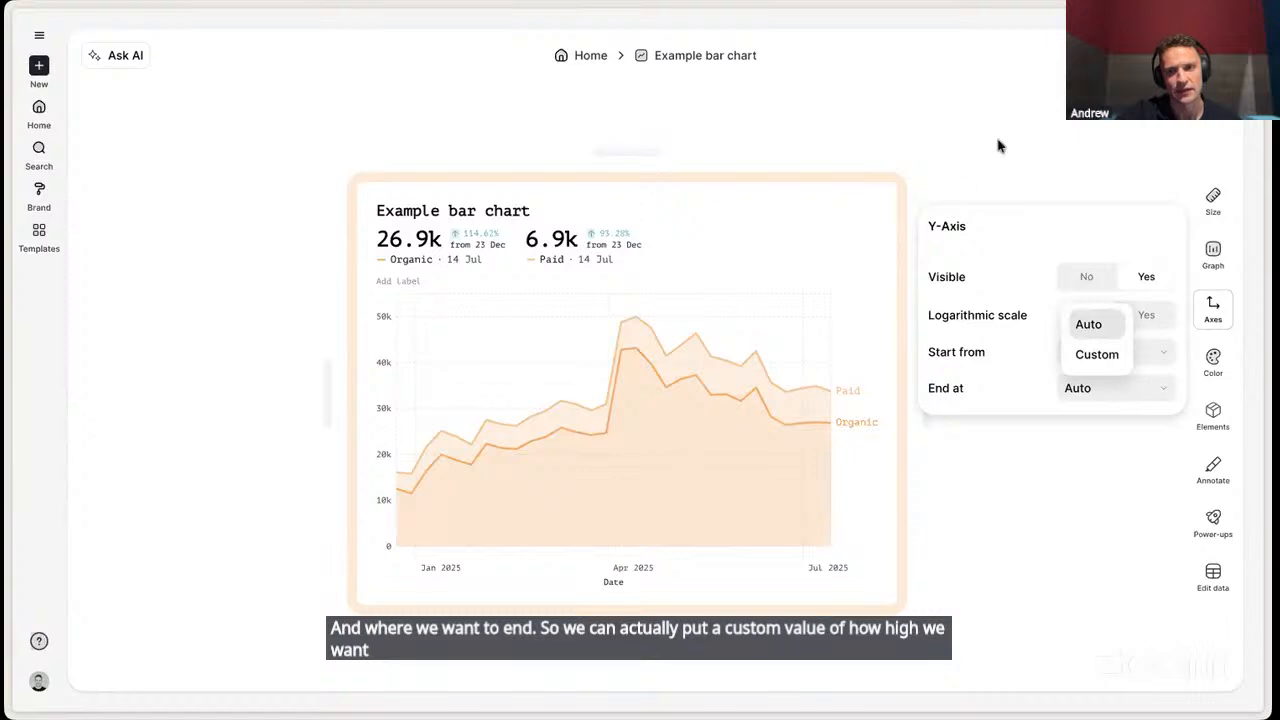
pyautogui.click(1005, 170)
pyautogui.click(1214, 312)
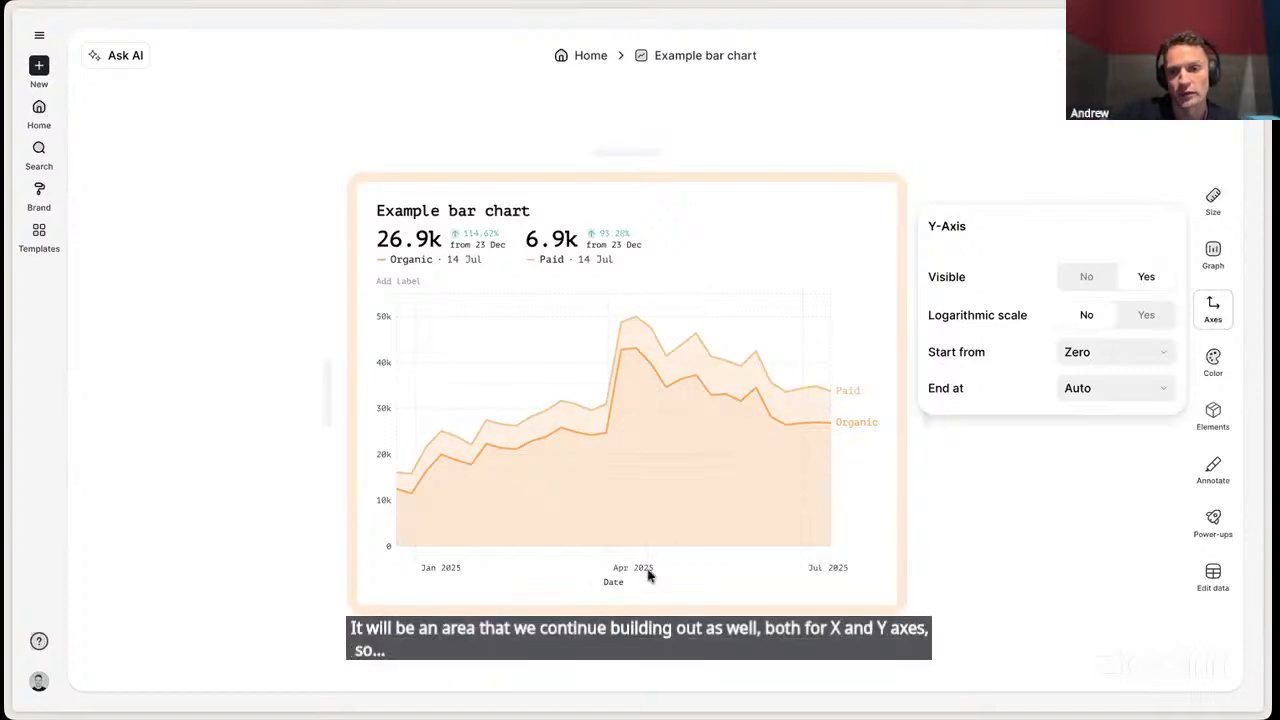
pyautogui.click(1066, 533)
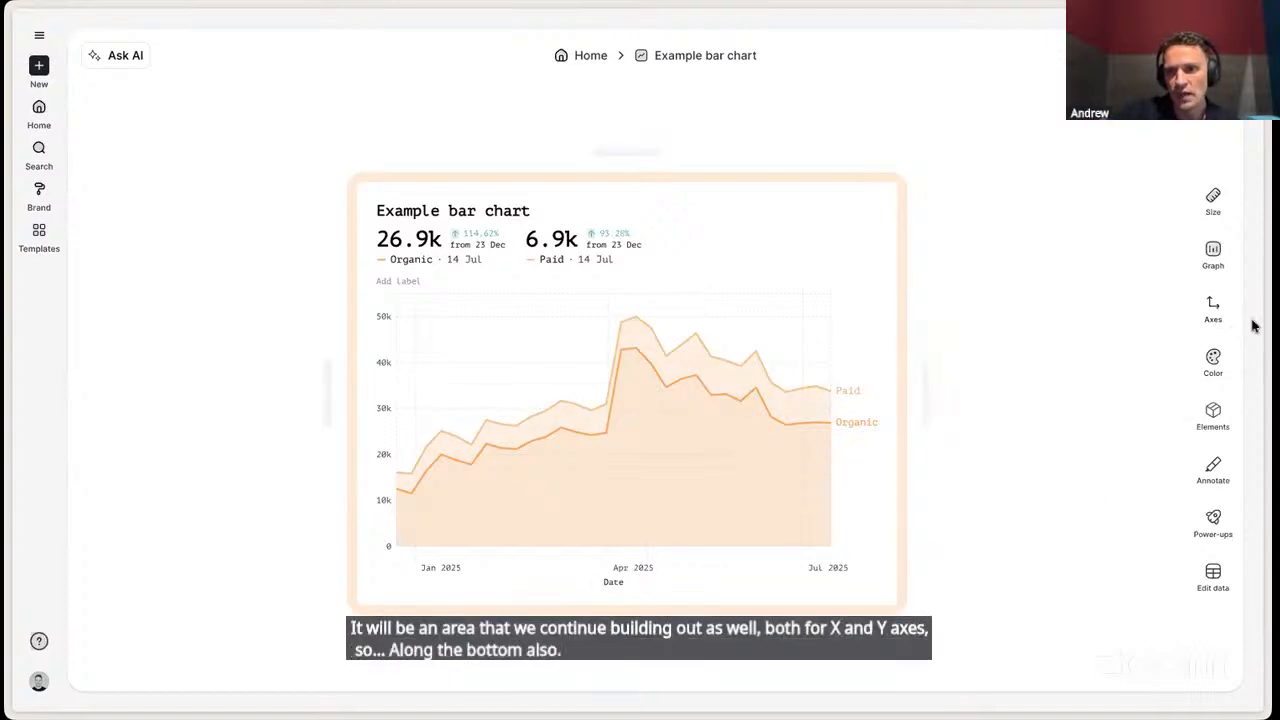
# - Apply the Default team palette from the Brand color scheme to the chart after looking at the Preset scheme
pyautogui.click(1210, 362)
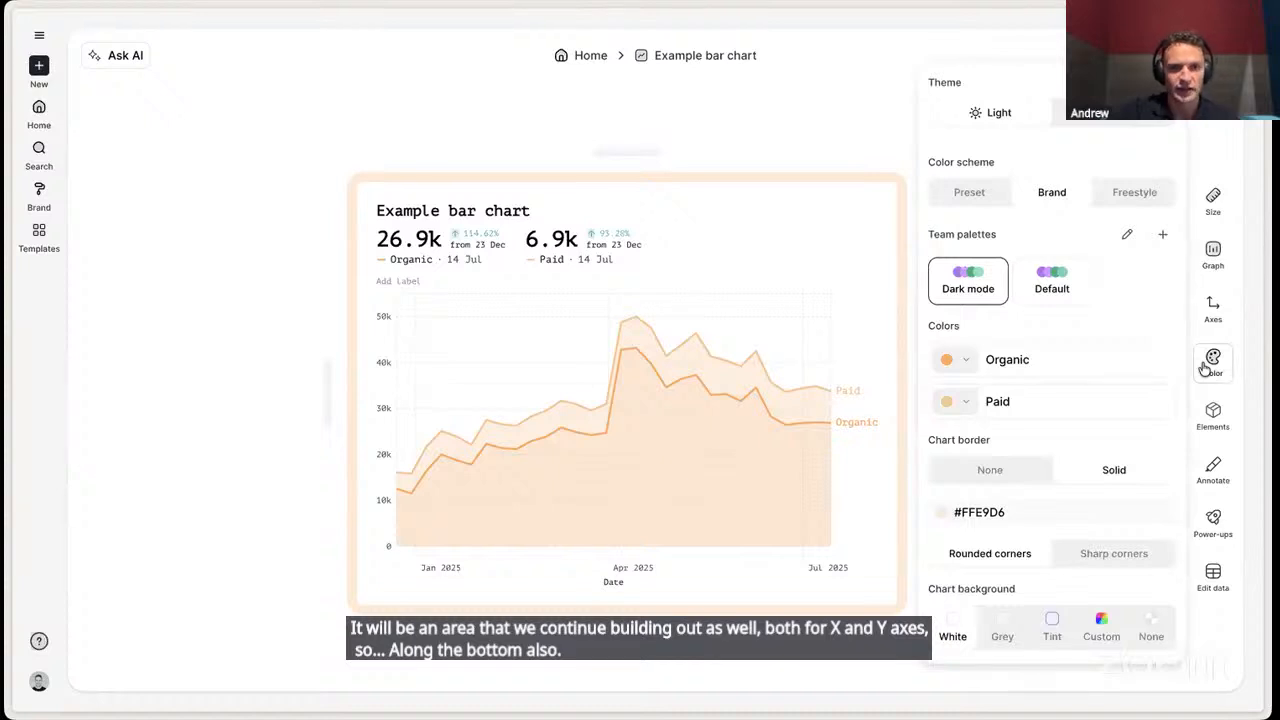
pyautogui.click(970, 195)
pyautogui.click(1058, 198)
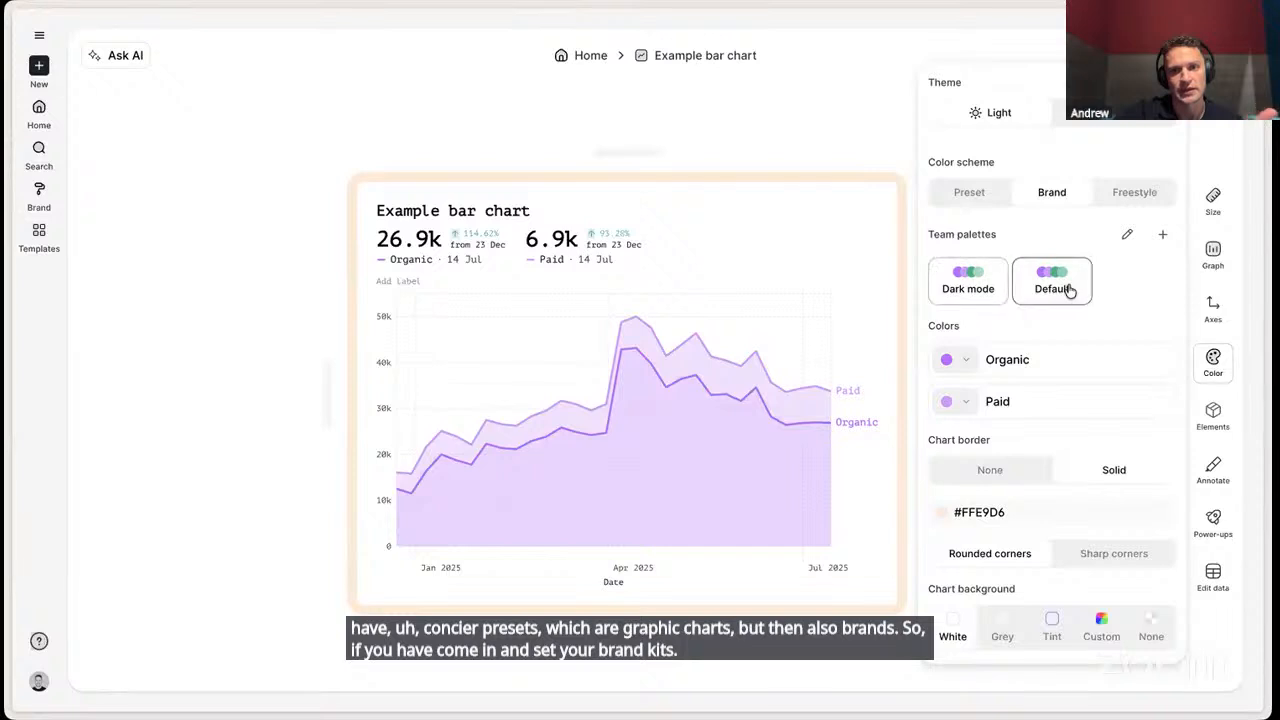
pyautogui.click(1068, 290)
# - Color the Organic series #FCA65F and the Paid series #FAC491 from the brand palette
pyautogui.click(972, 360)
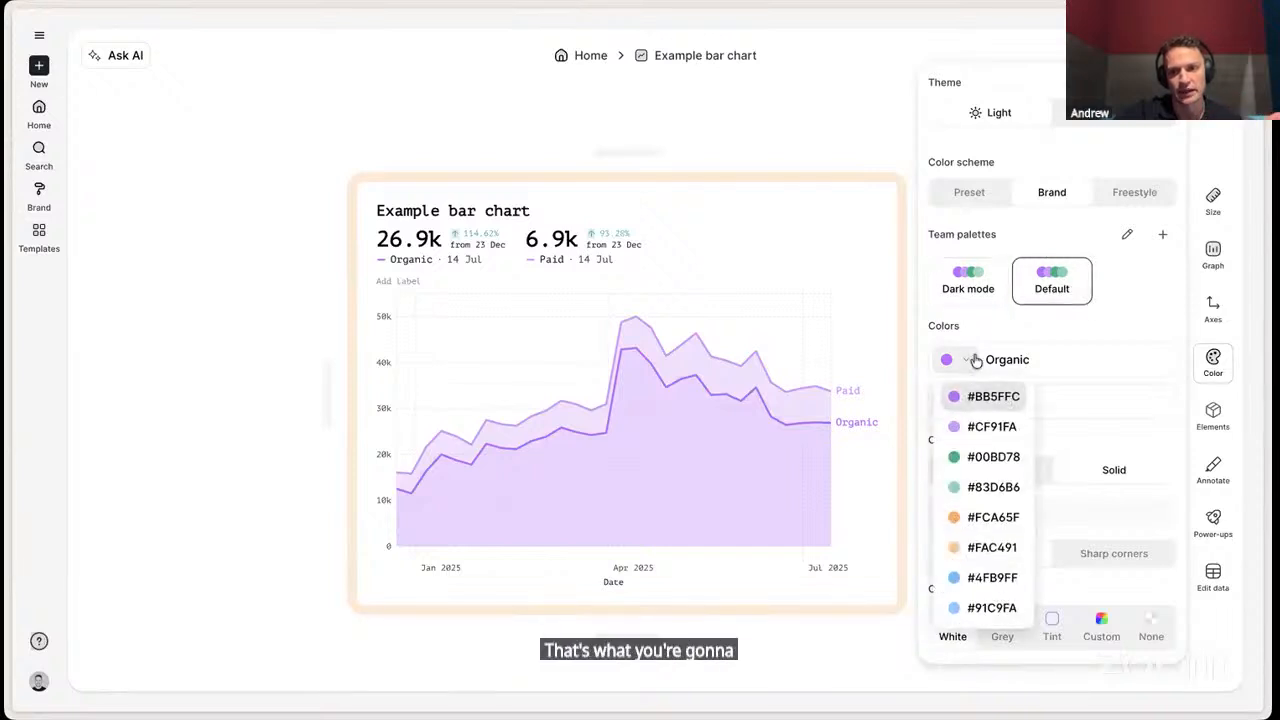
pyautogui.click(980, 516)
pyautogui.click(958, 401)
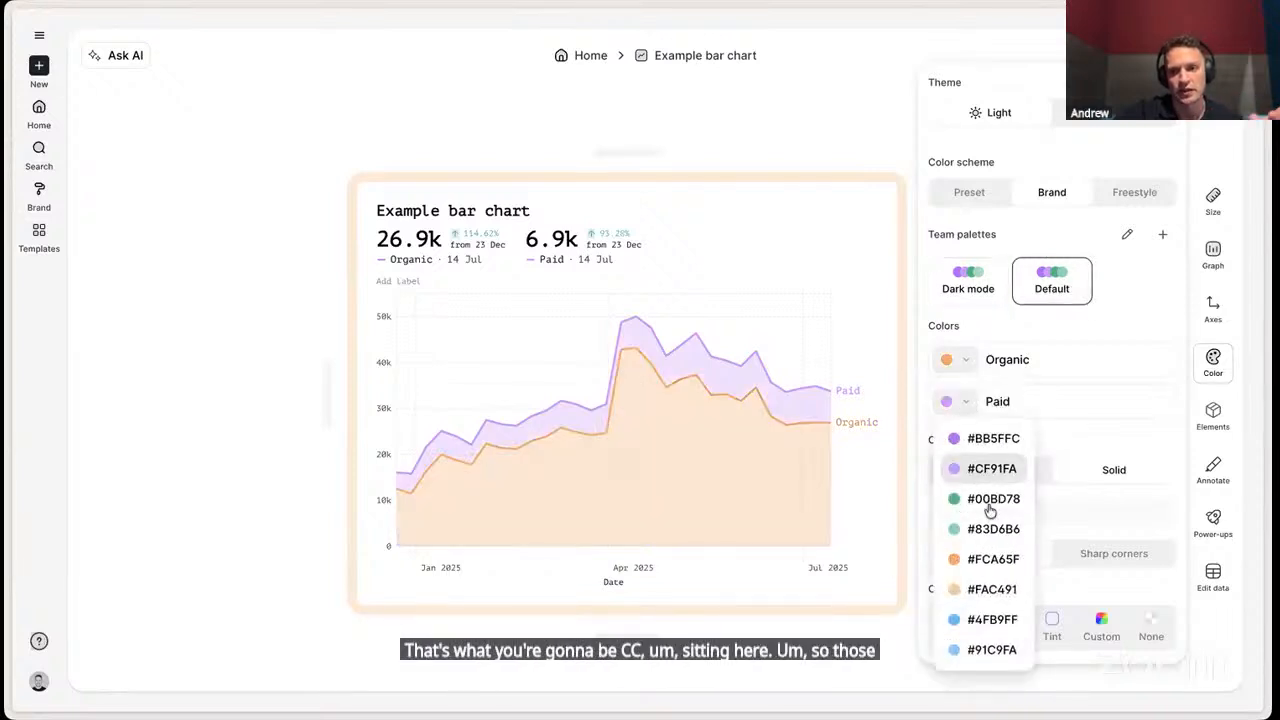
pyautogui.click(985, 589)
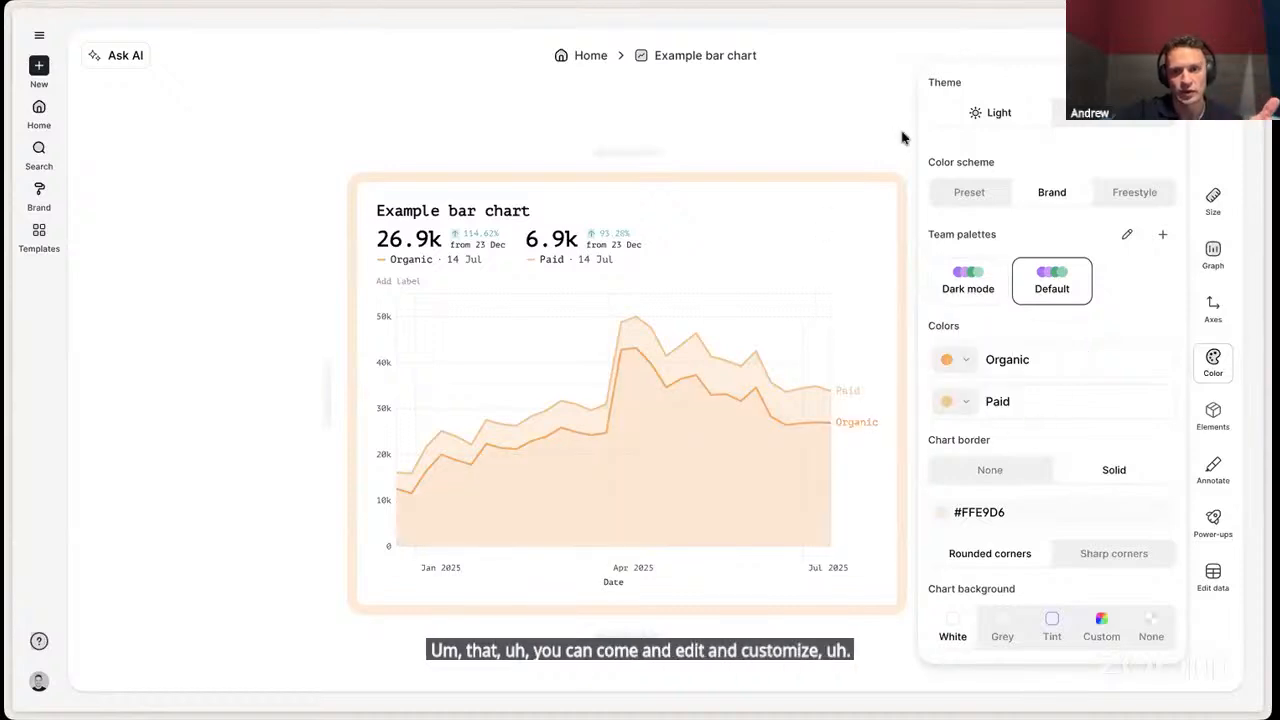
# - Remove the chart border and set the background back to White after trying None
pyautogui.click(980, 465)
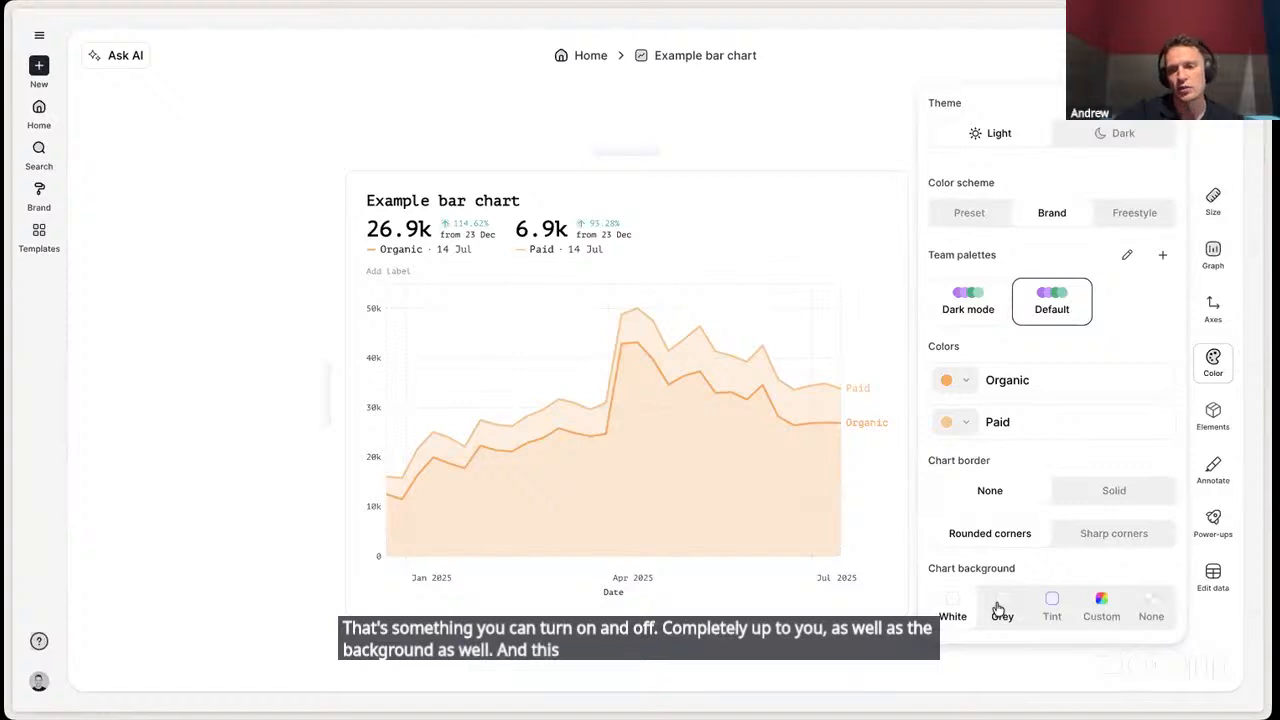
pyautogui.click(1152, 610)
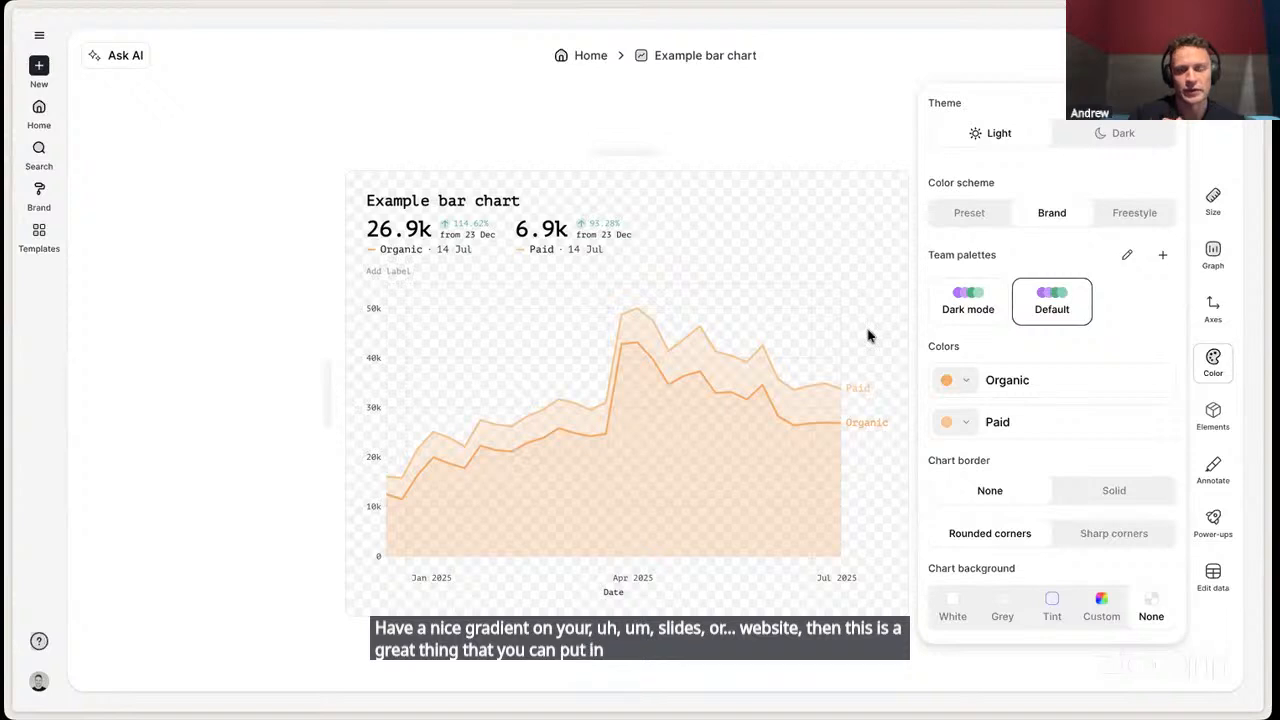
pyautogui.click(952, 612)
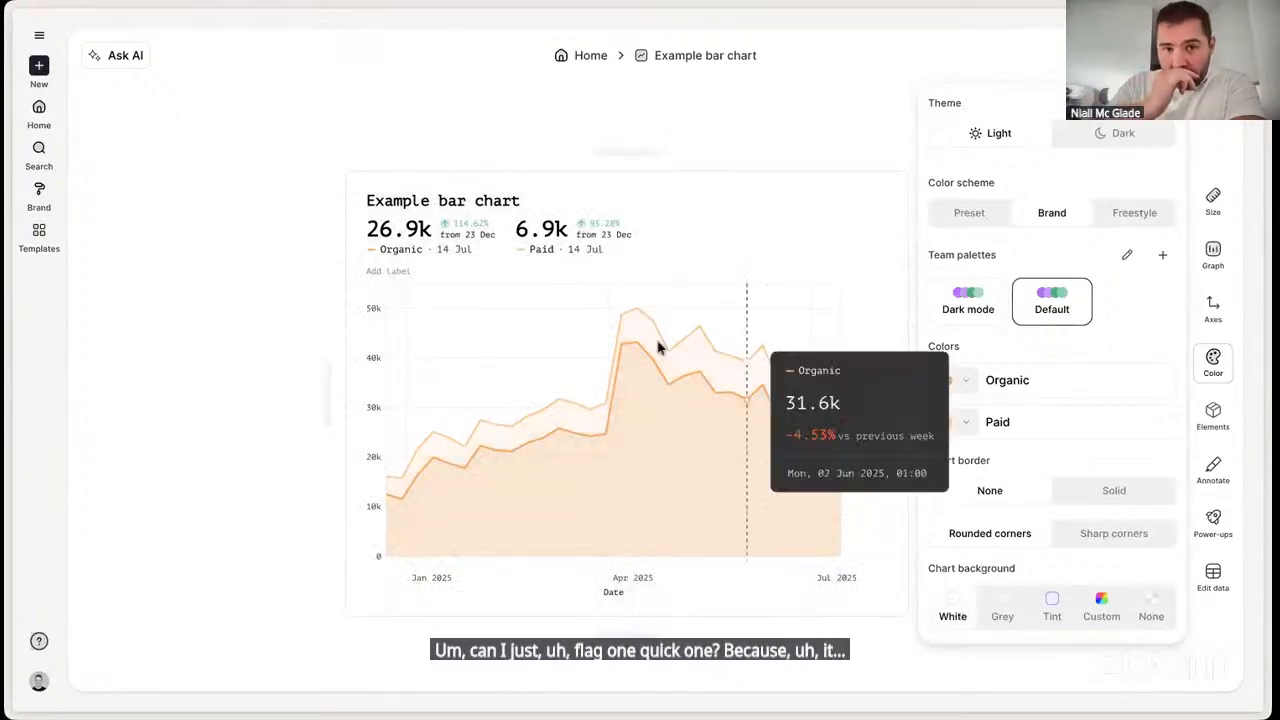
pyautogui.click(358, 131)
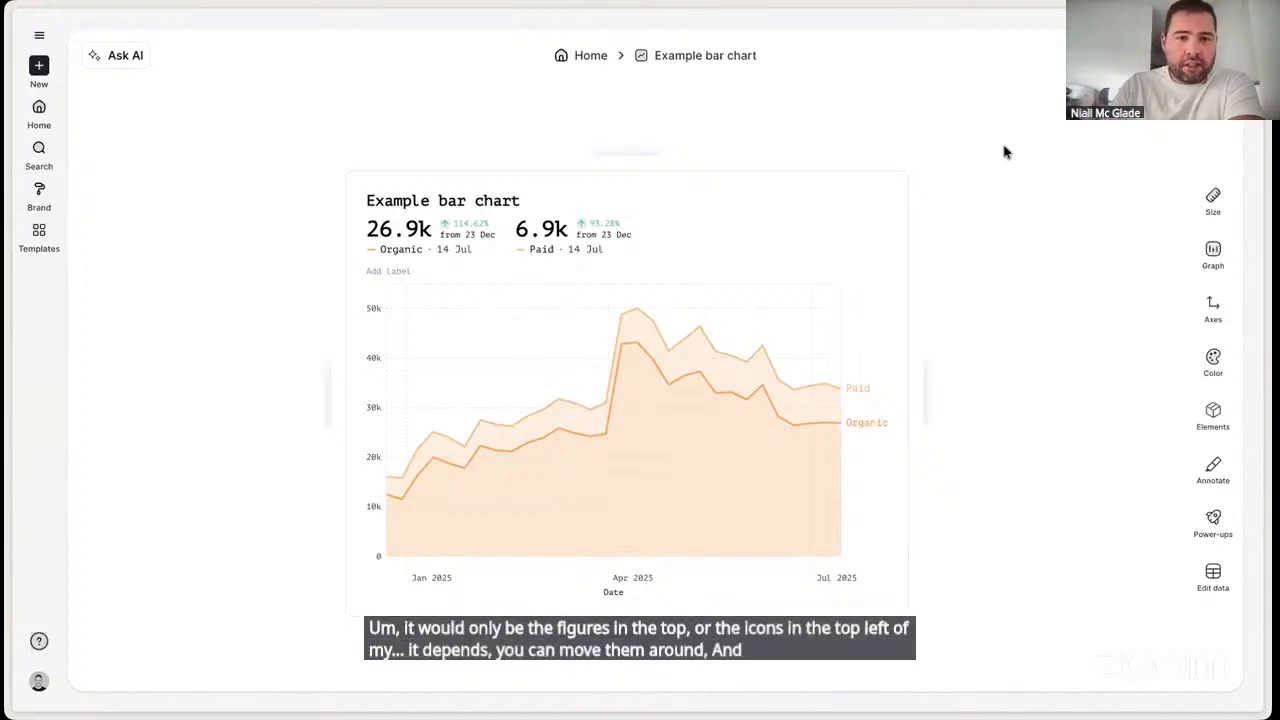
# - Try a narrower chart and widen it back to about its previous width
pyautogui.click(521, 251)
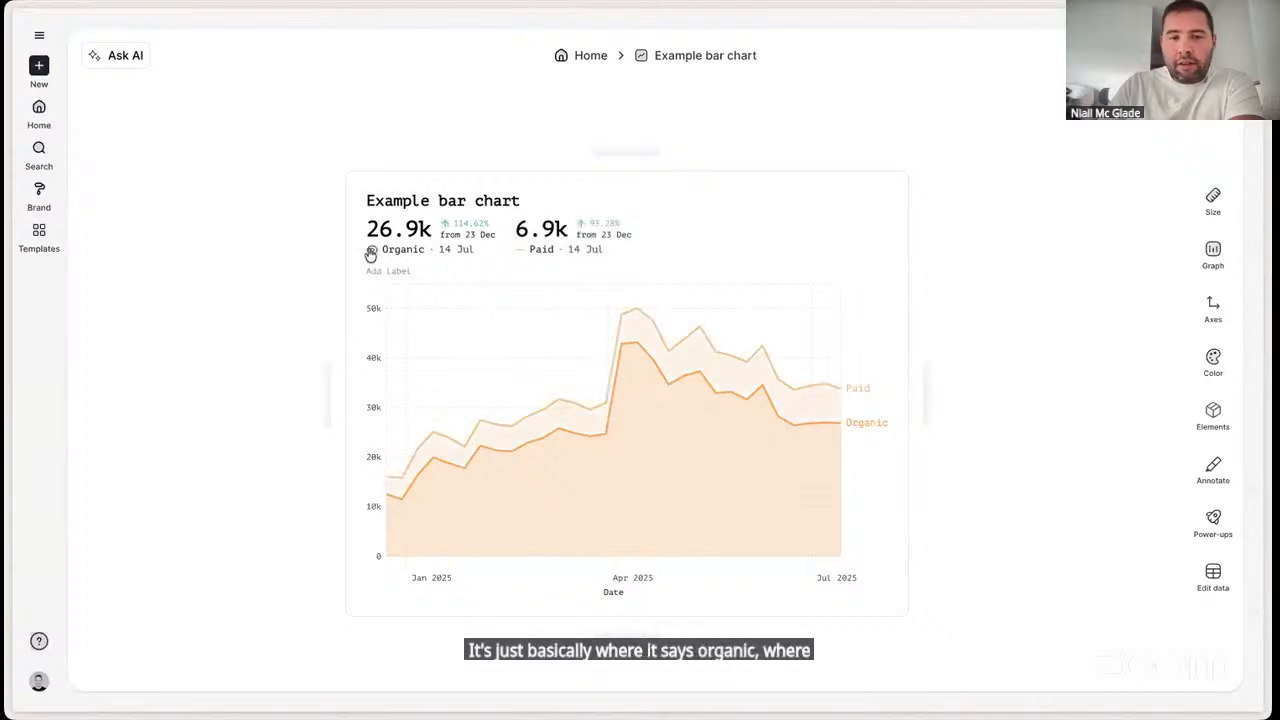
pyautogui.click(371, 251)
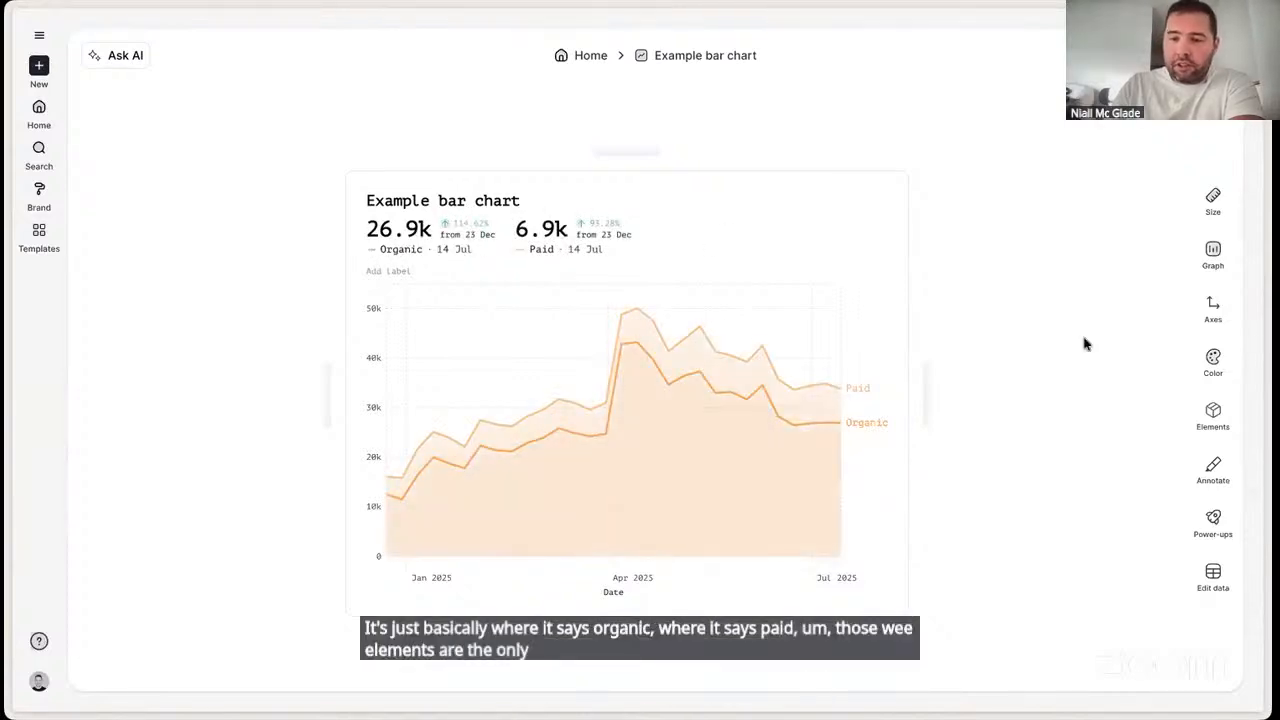
pyautogui.moveTo(923, 394); pyautogui.dragTo(880, 397)
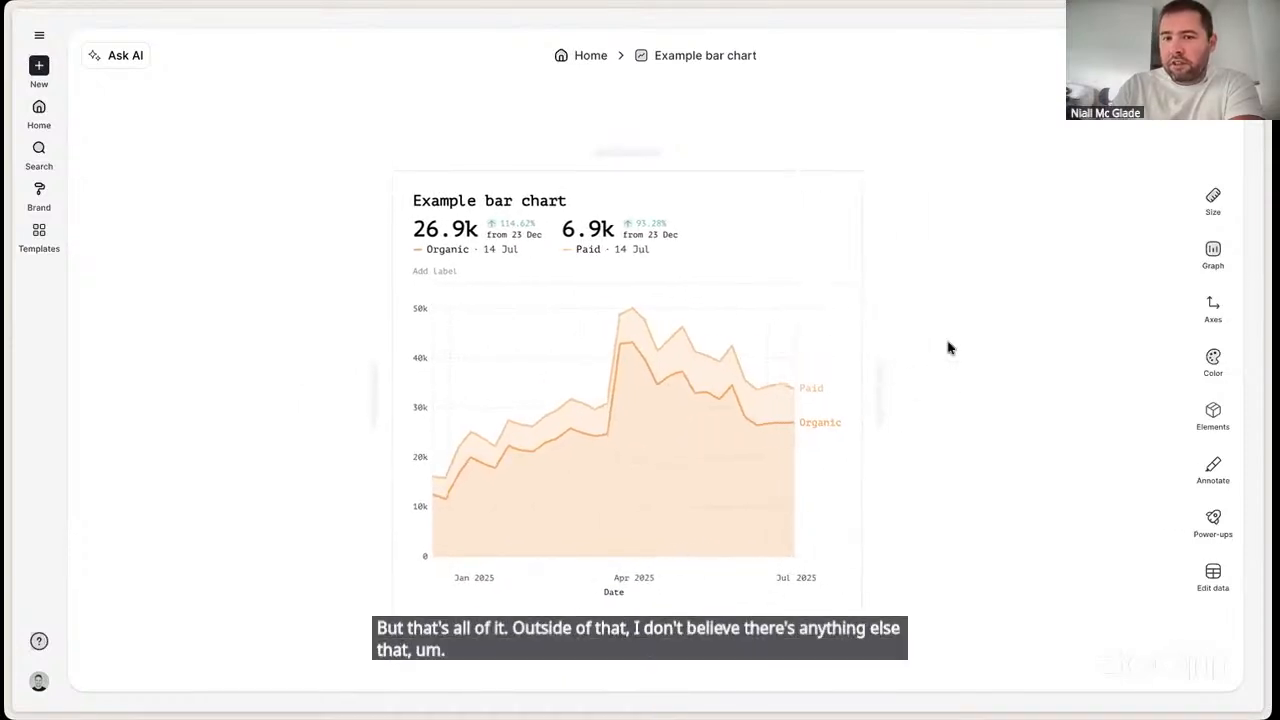
pyautogui.moveTo(877, 380); pyautogui.dragTo(903, 380)
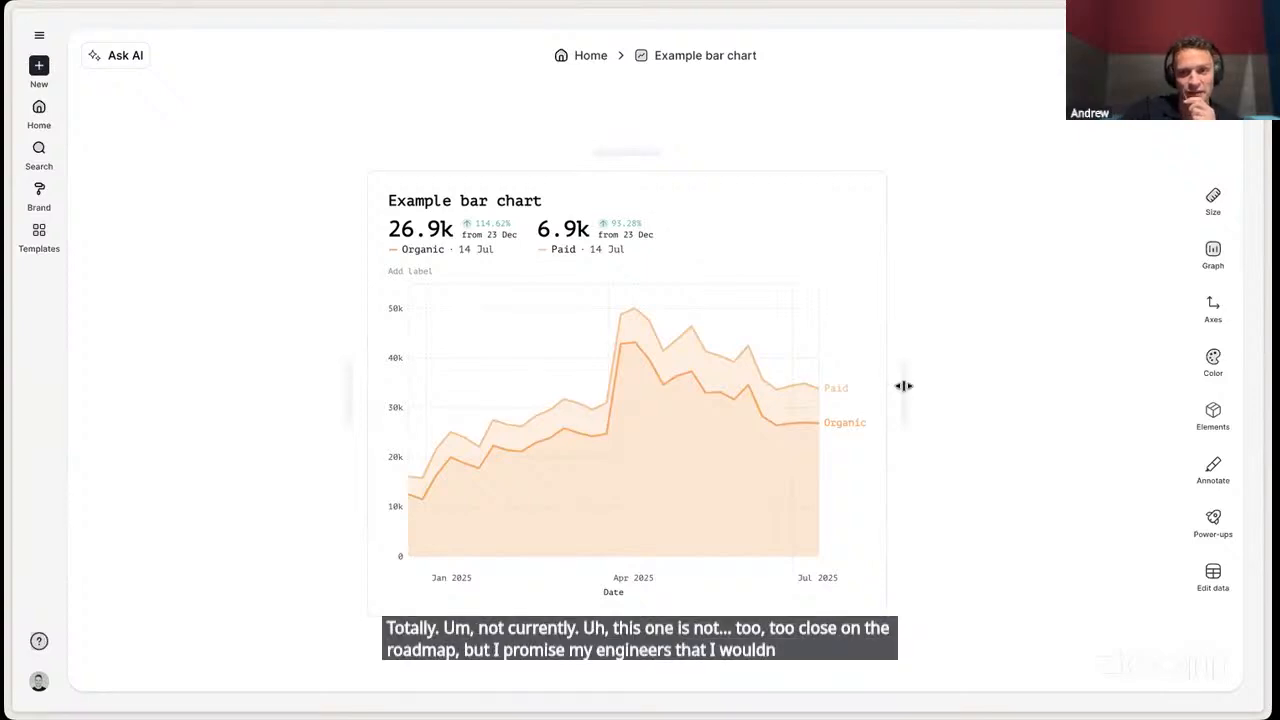
pyautogui.moveTo(905, 388); pyautogui.dragTo(930, 388)
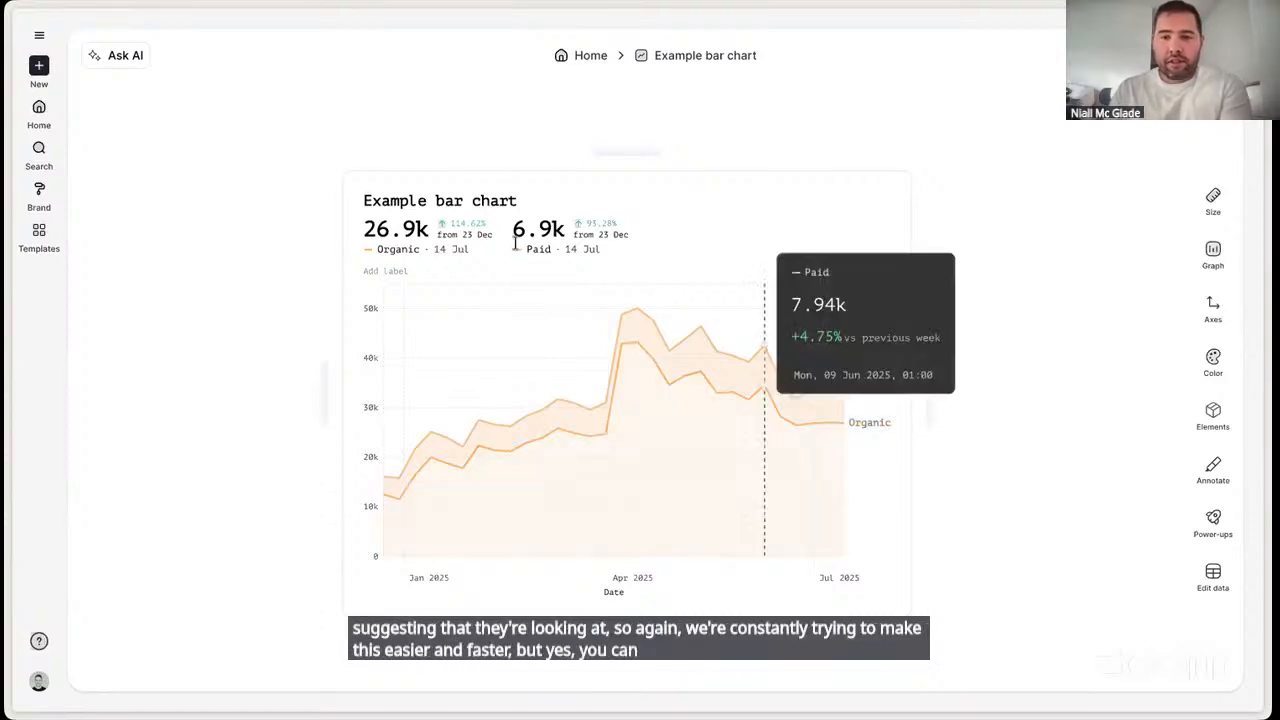
# - Change the chart's title to "Website traffic"
pyautogui.click(465, 200)
pyautogui.tripleClick(465, 200)
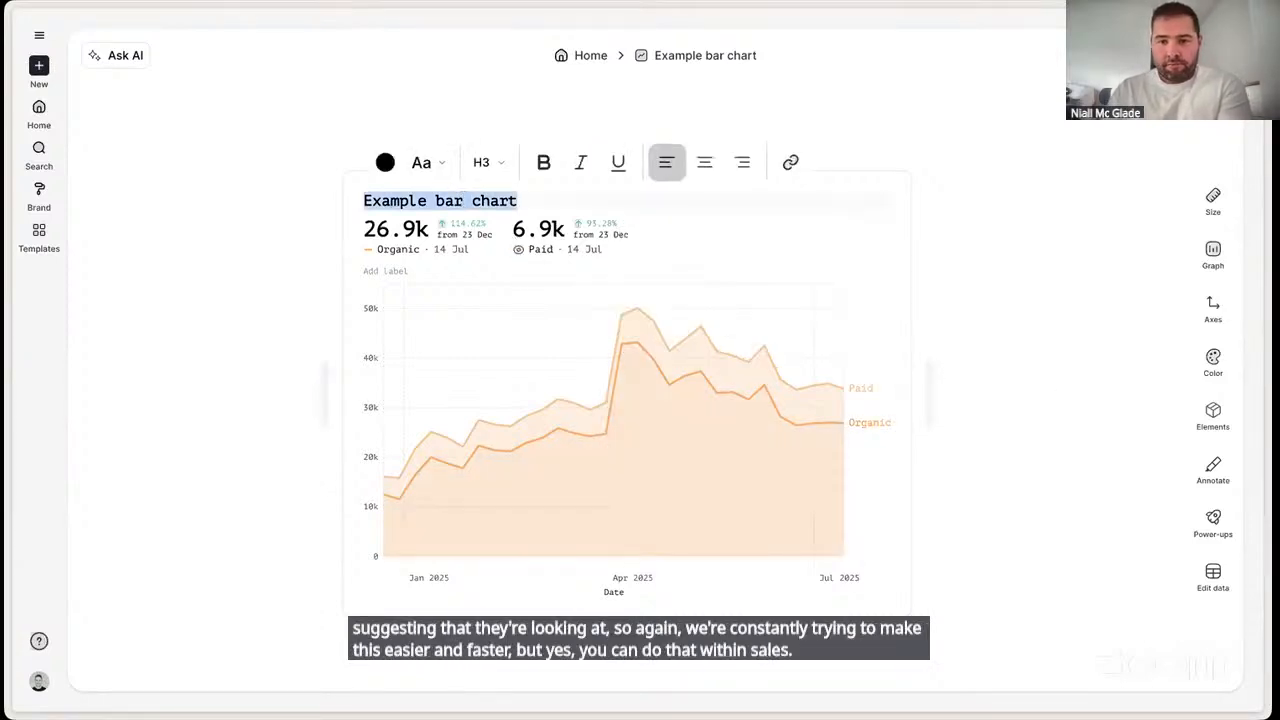
pyautogui.write('Website traffic')
pyautogui.click(1095, 303)
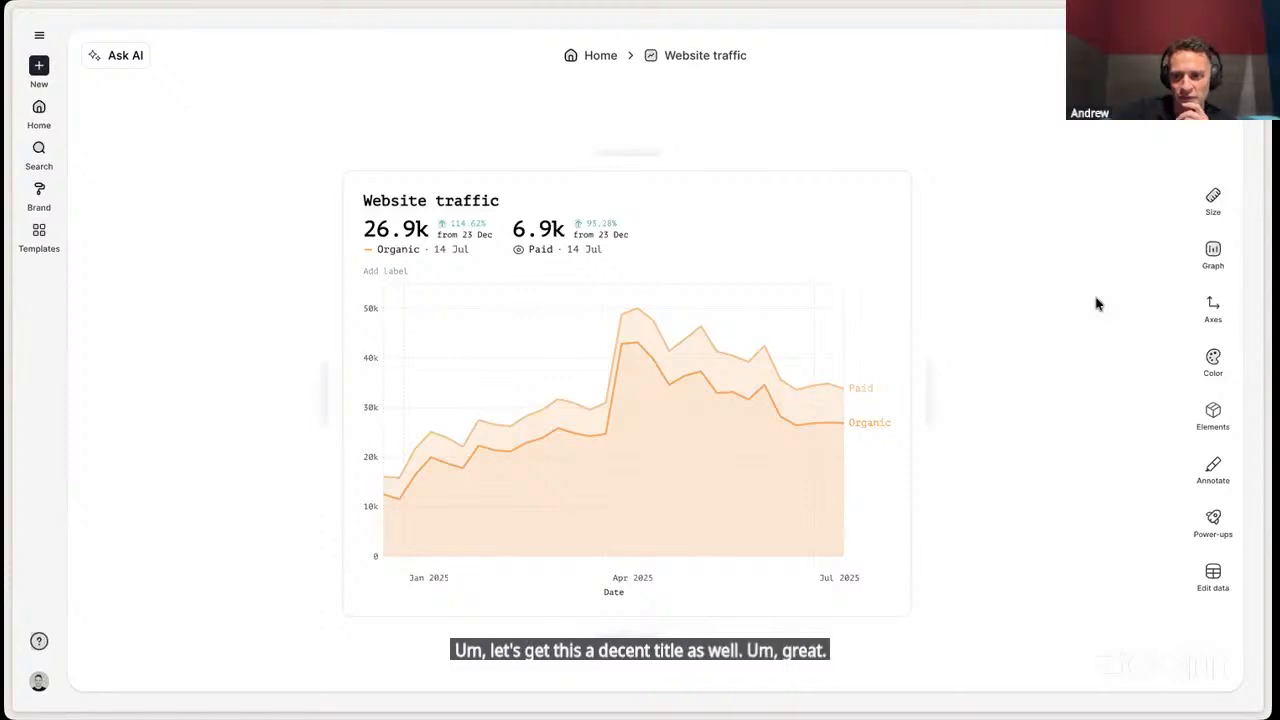
# - Enable the chart's subtitle, caption and source elements, leaving the source URL and name empty
pyautogui.click(1199, 415)
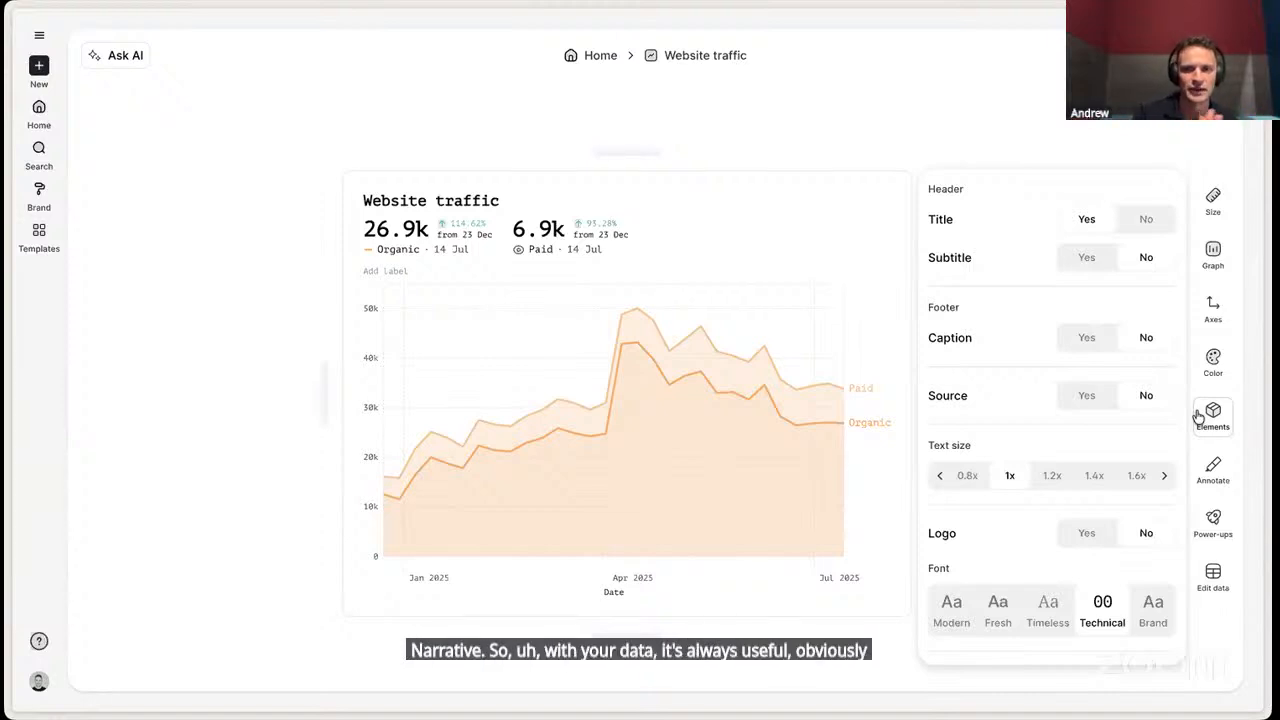
pyautogui.click(1082, 262)
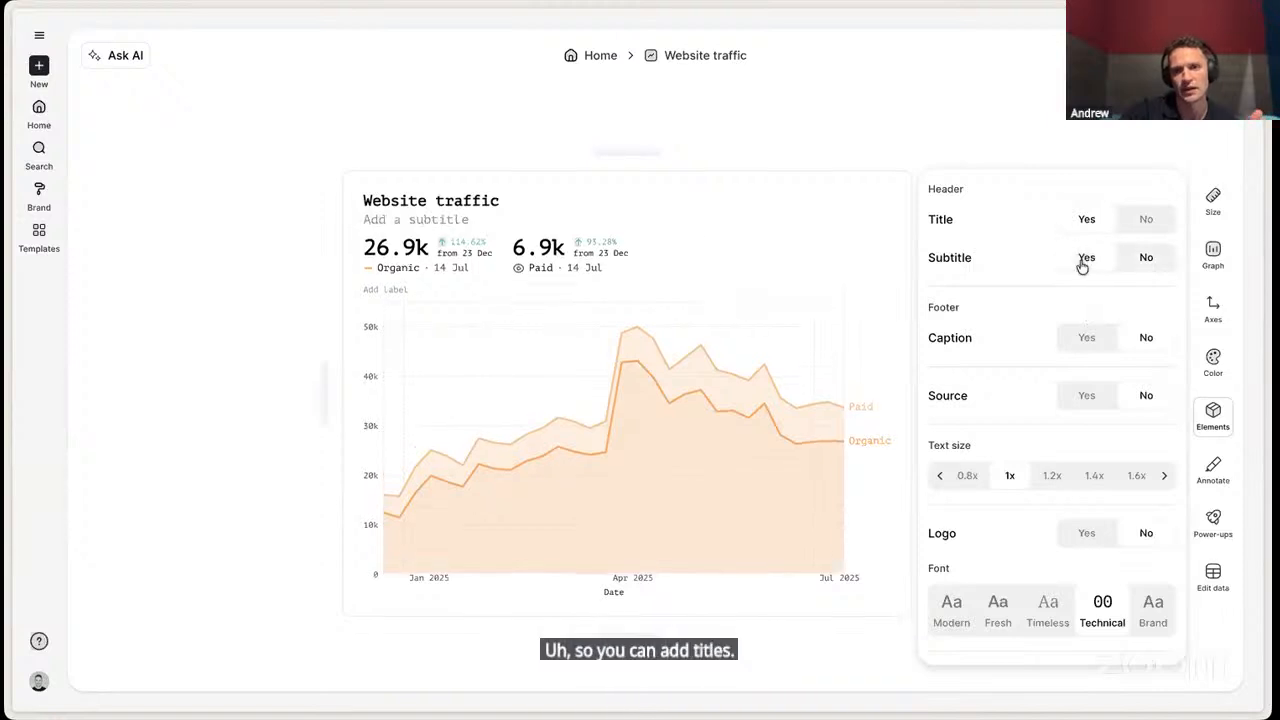
pyautogui.click(1076, 337)
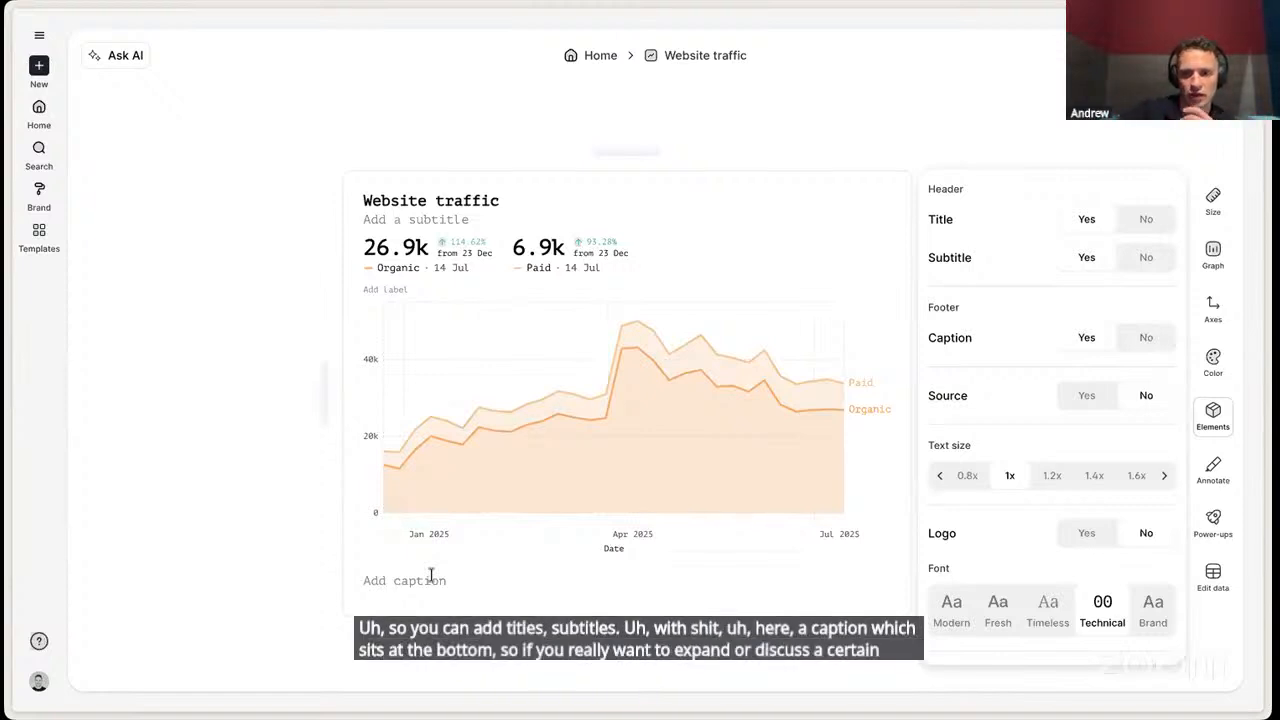
pyautogui.click(1080, 400)
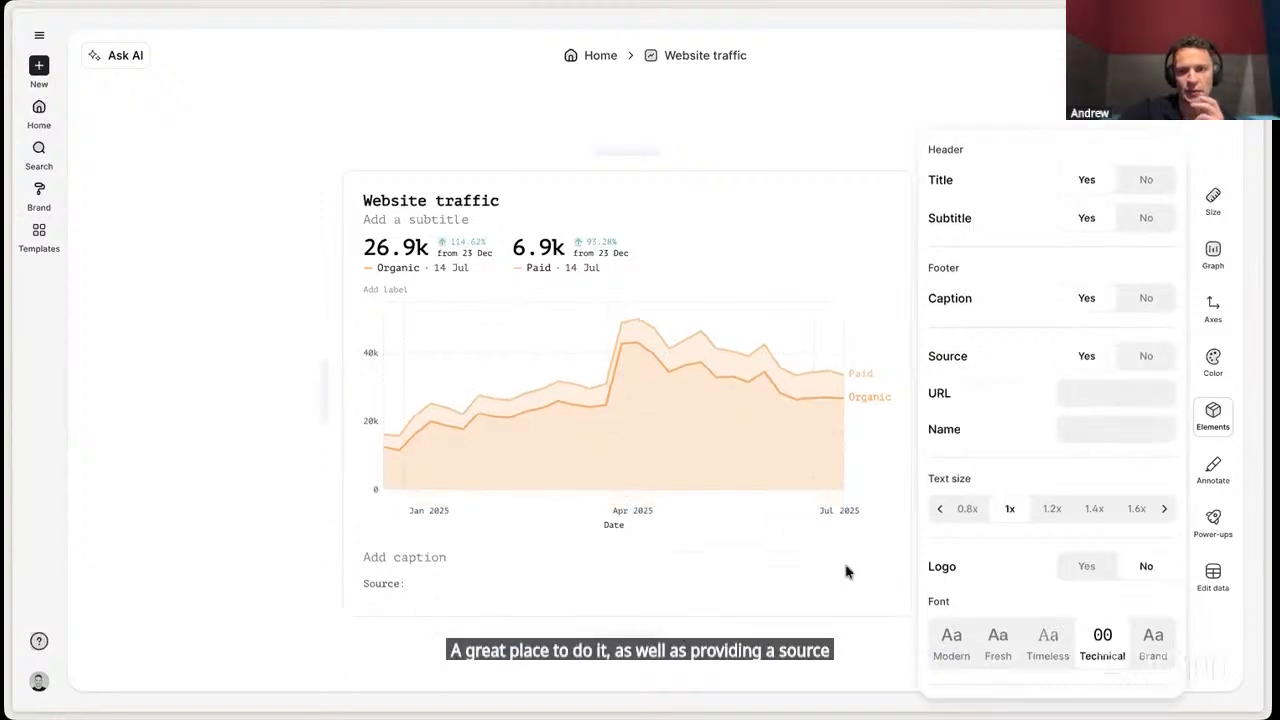
pyautogui.click(1107, 394)
pyautogui.click(1095, 421)
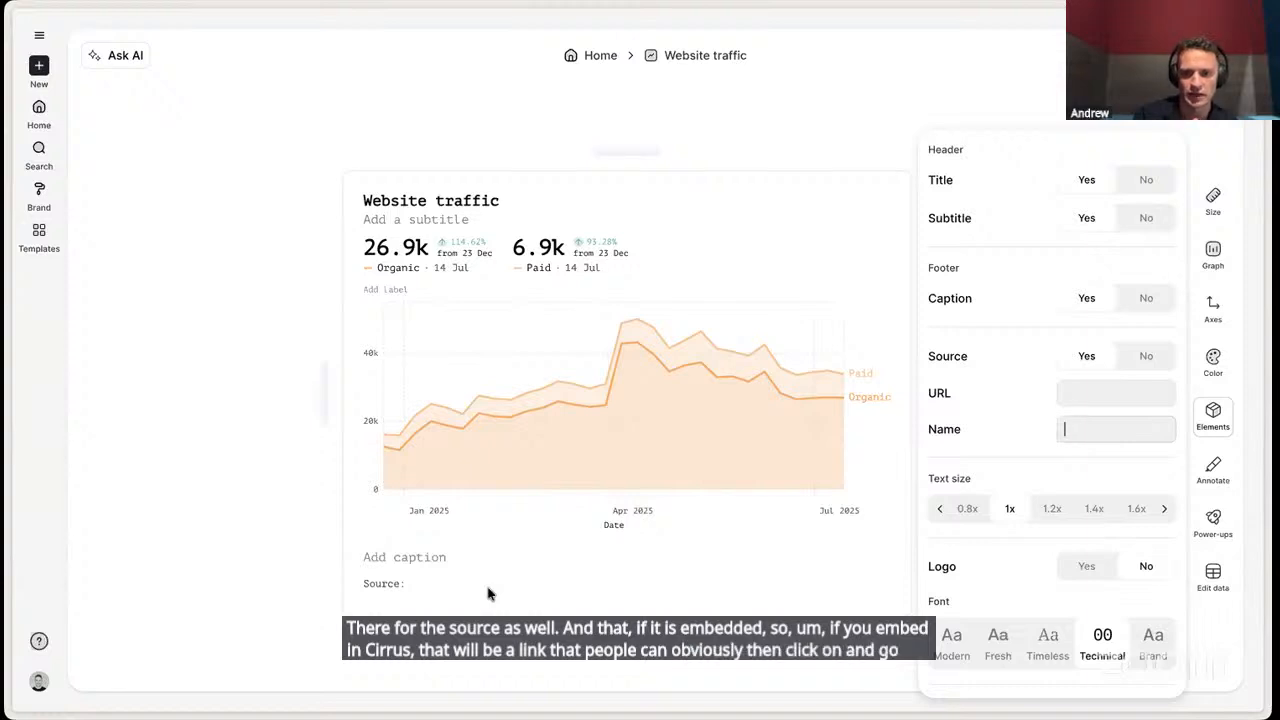
# - Try showing the logo on the chart and hide it again
pyautogui.click(1086, 568)
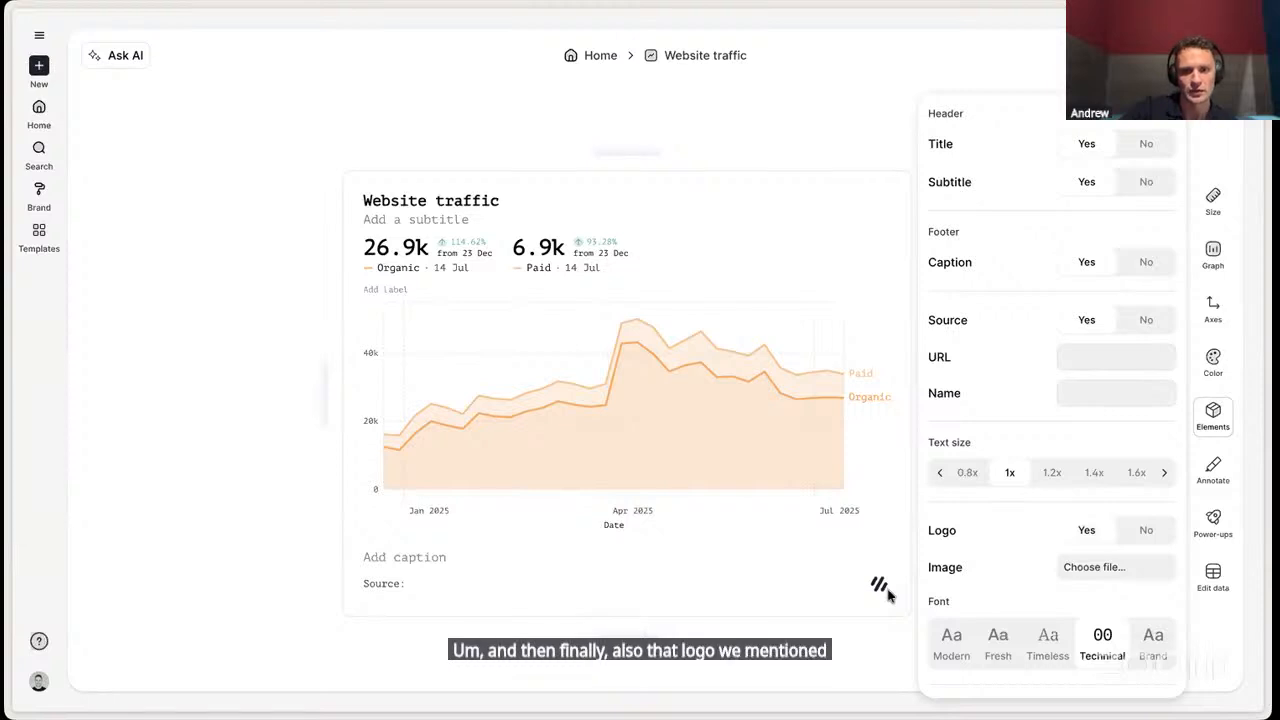
pyautogui.click(1143, 532)
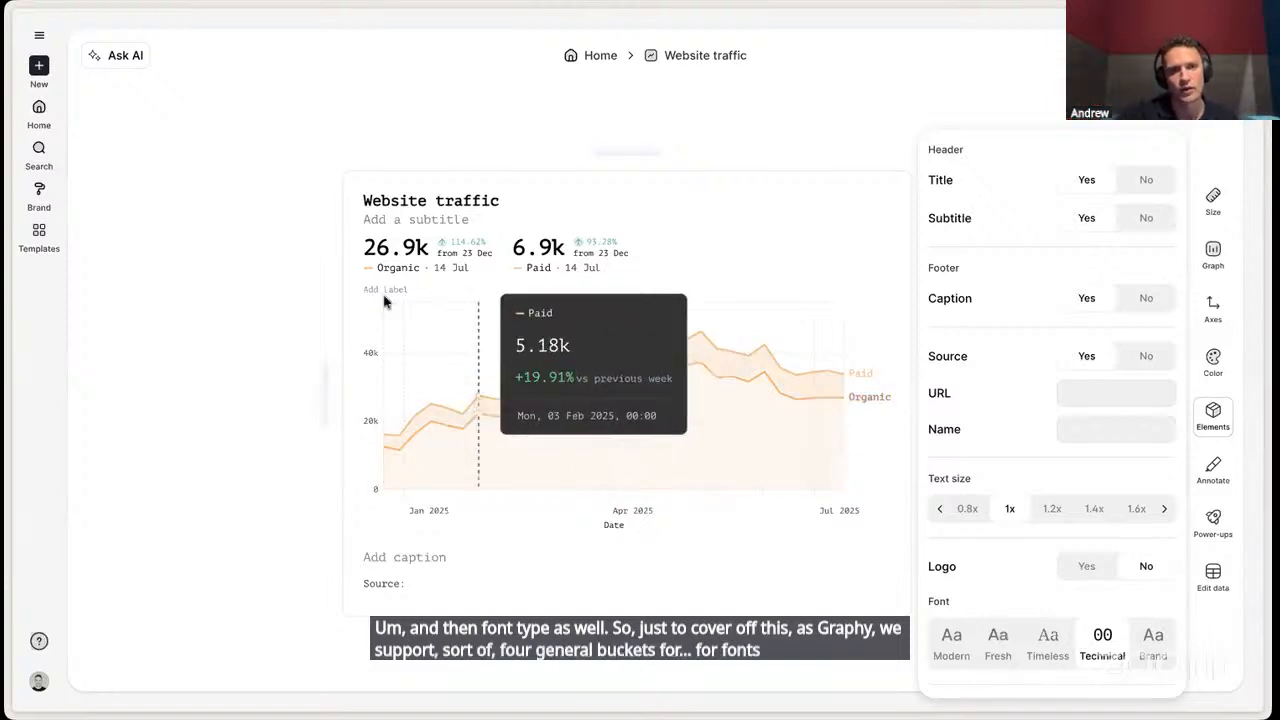
# - Look at the font setting in the brand kit and return to the Website traffic chart
pyautogui.click(41, 193)
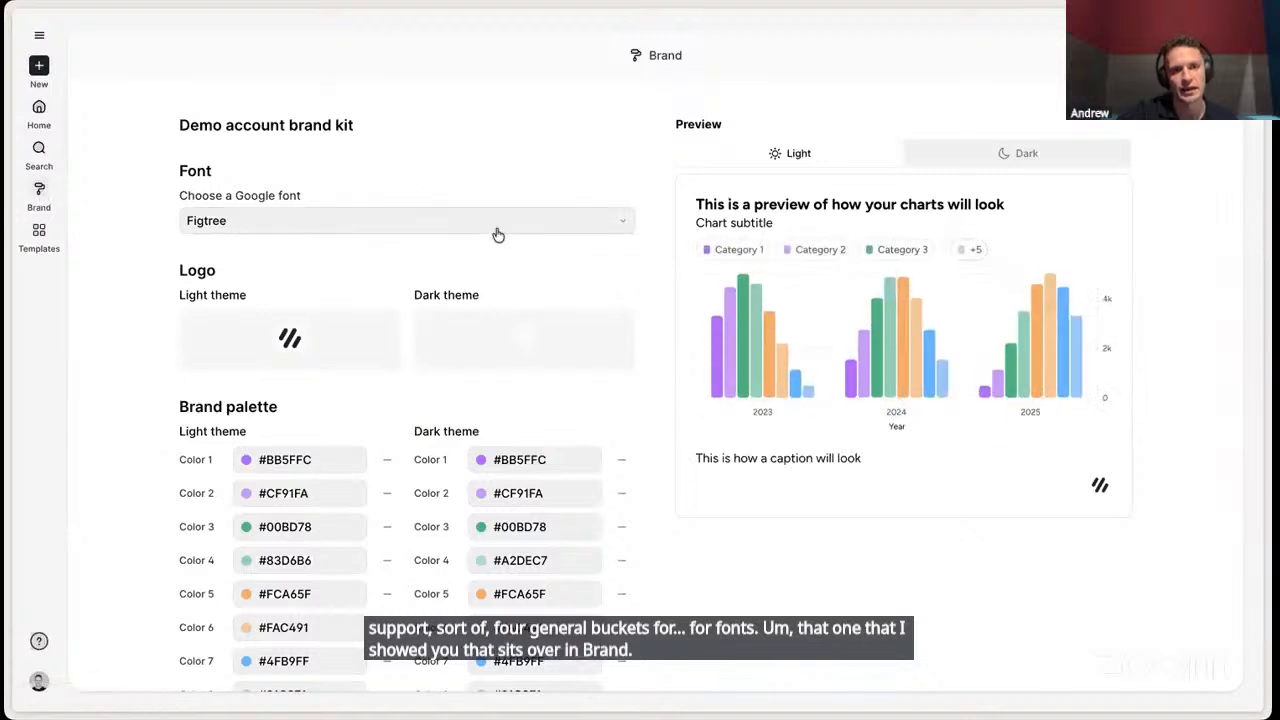
pyautogui.hscroll(-5, 486, 134)
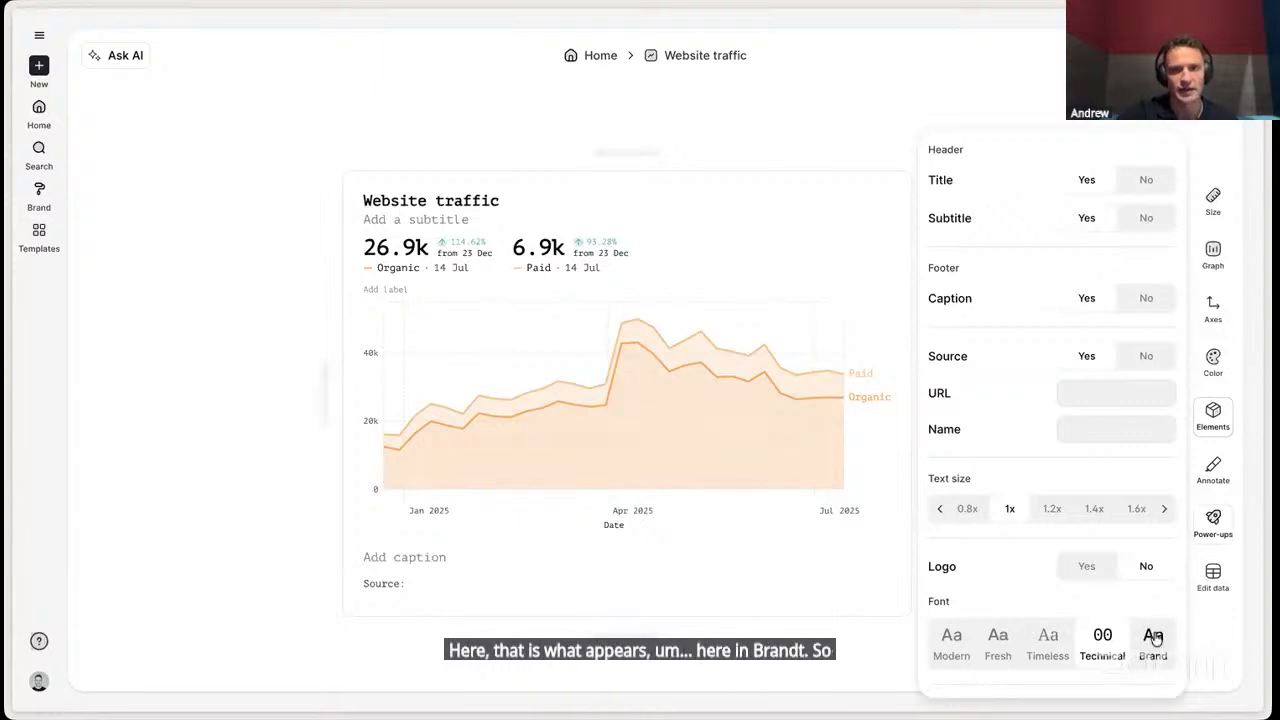
pyautogui.click(826, 150)
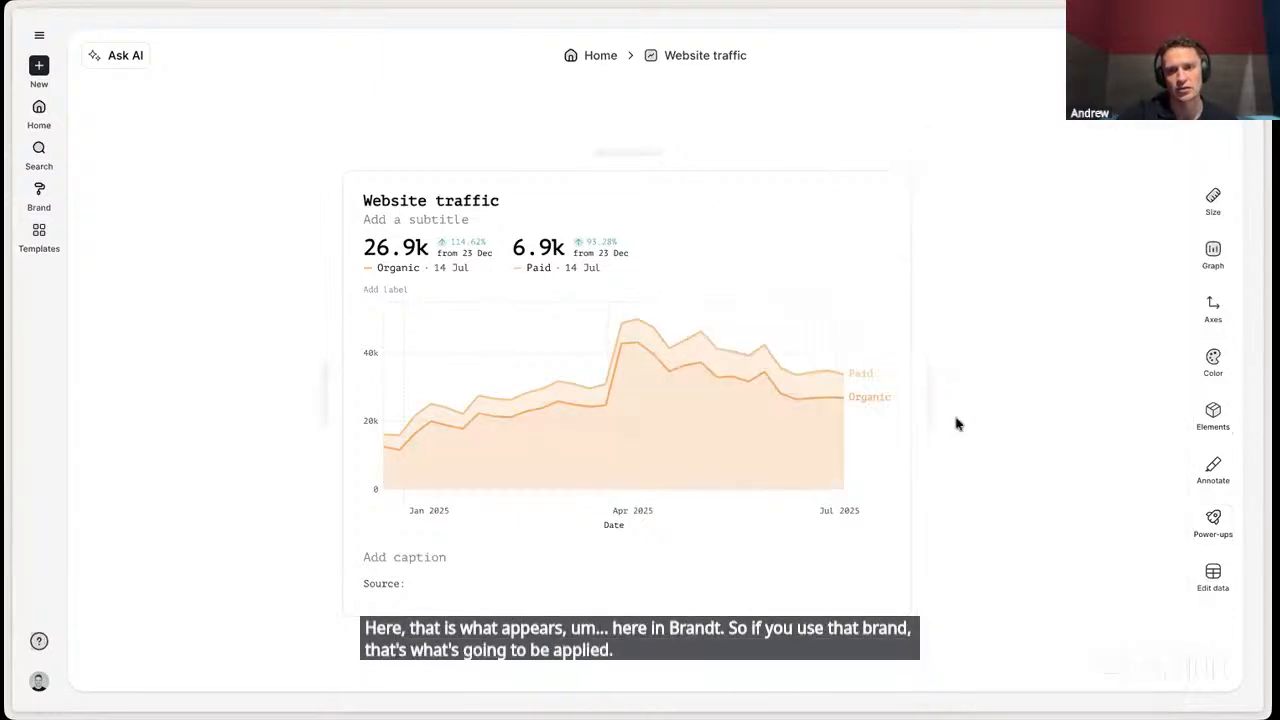
# - Make the chart narrower and check the font options that apply to the whole chart
pyautogui.moveTo(937, 406); pyautogui.dragTo(866, 404)
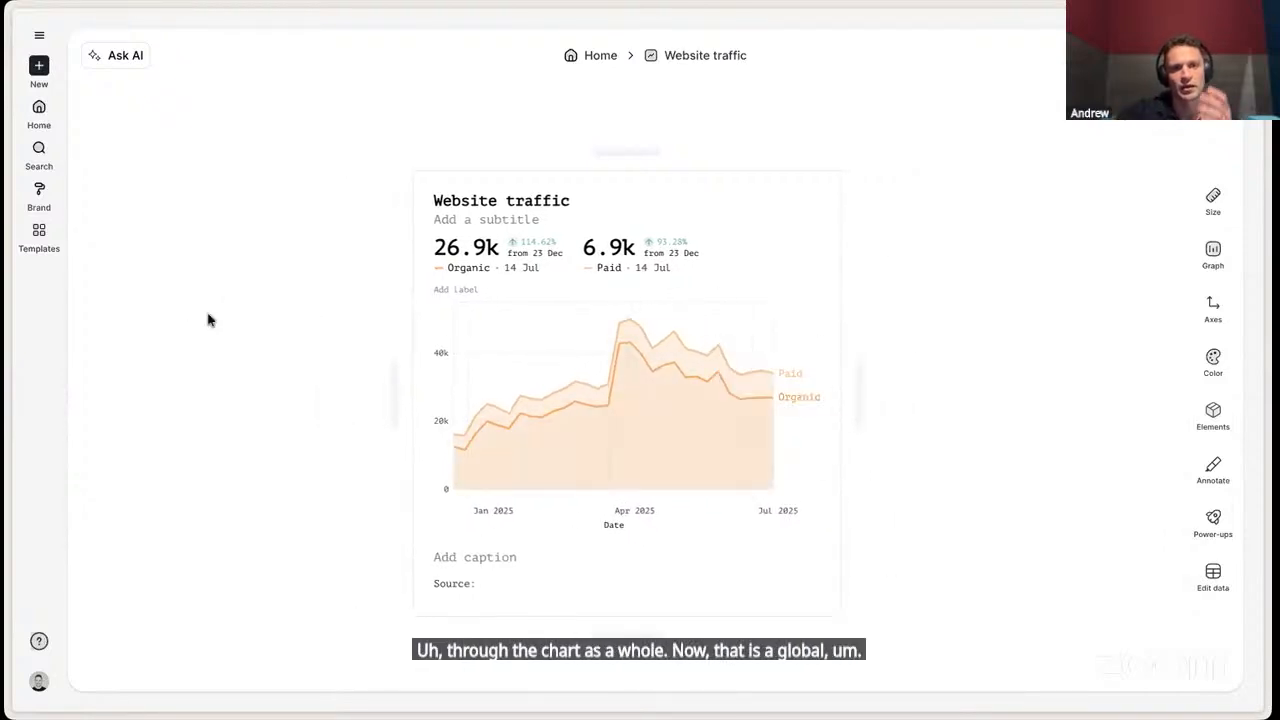
pyautogui.click(1212, 415)
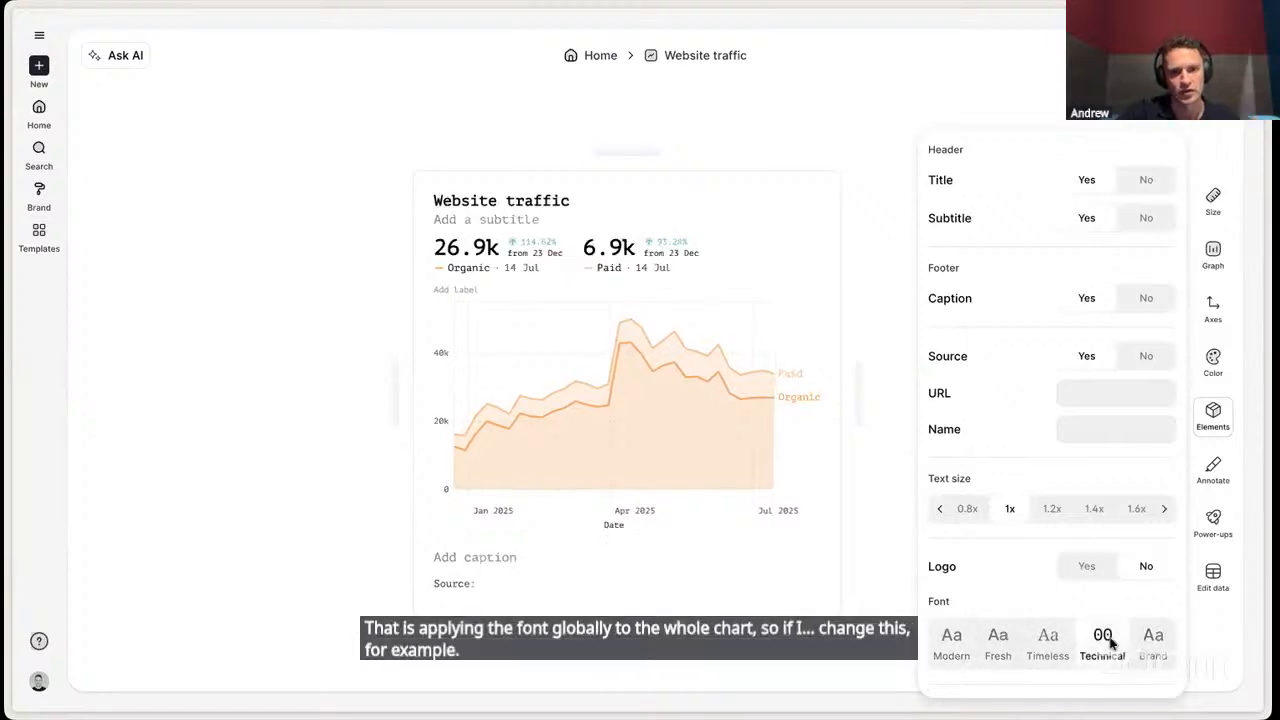
pyautogui.click(894, 290)
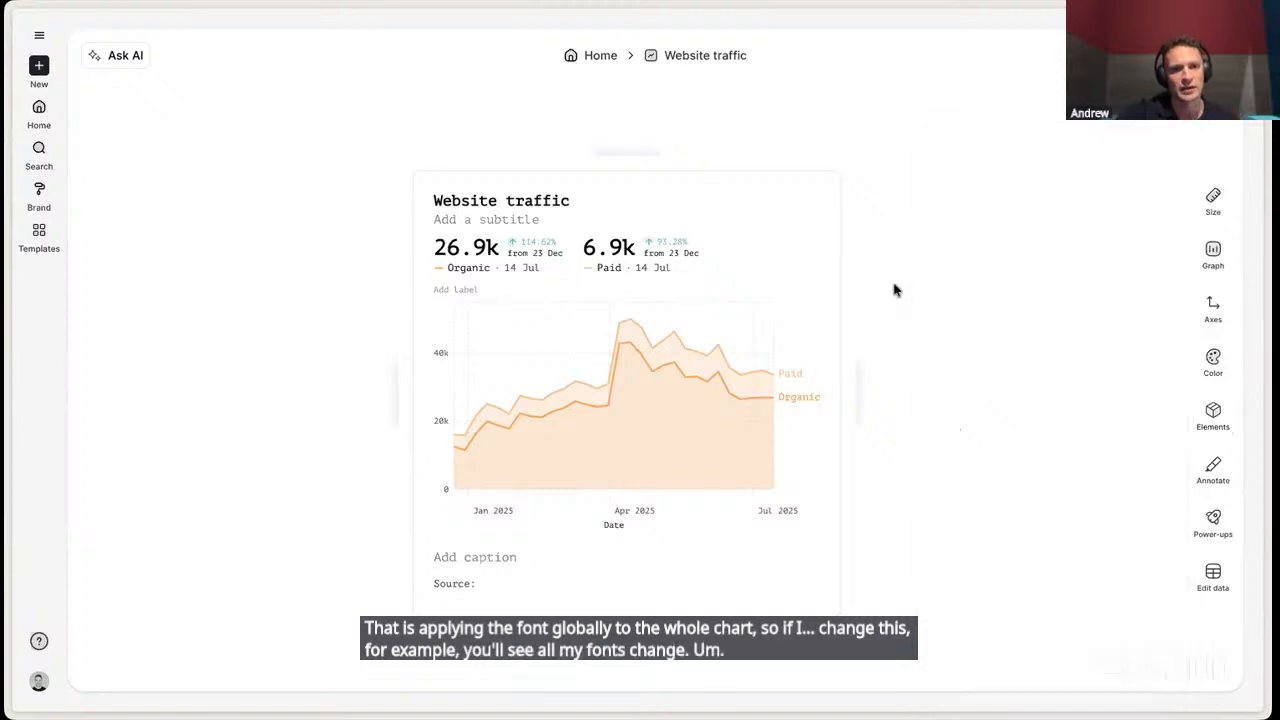
# - Set the chart title's font to Fresh and its heading size to H2
pyautogui.tripleClick(515, 198)
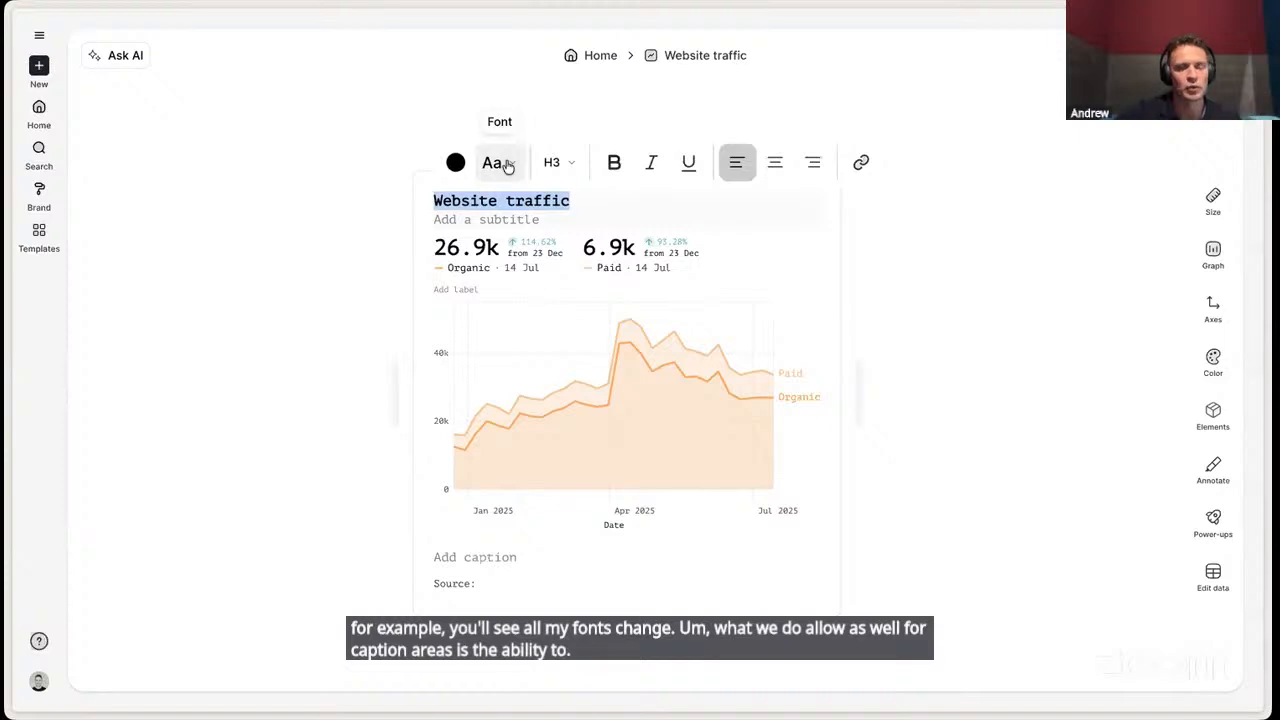
pyautogui.click(508, 164)
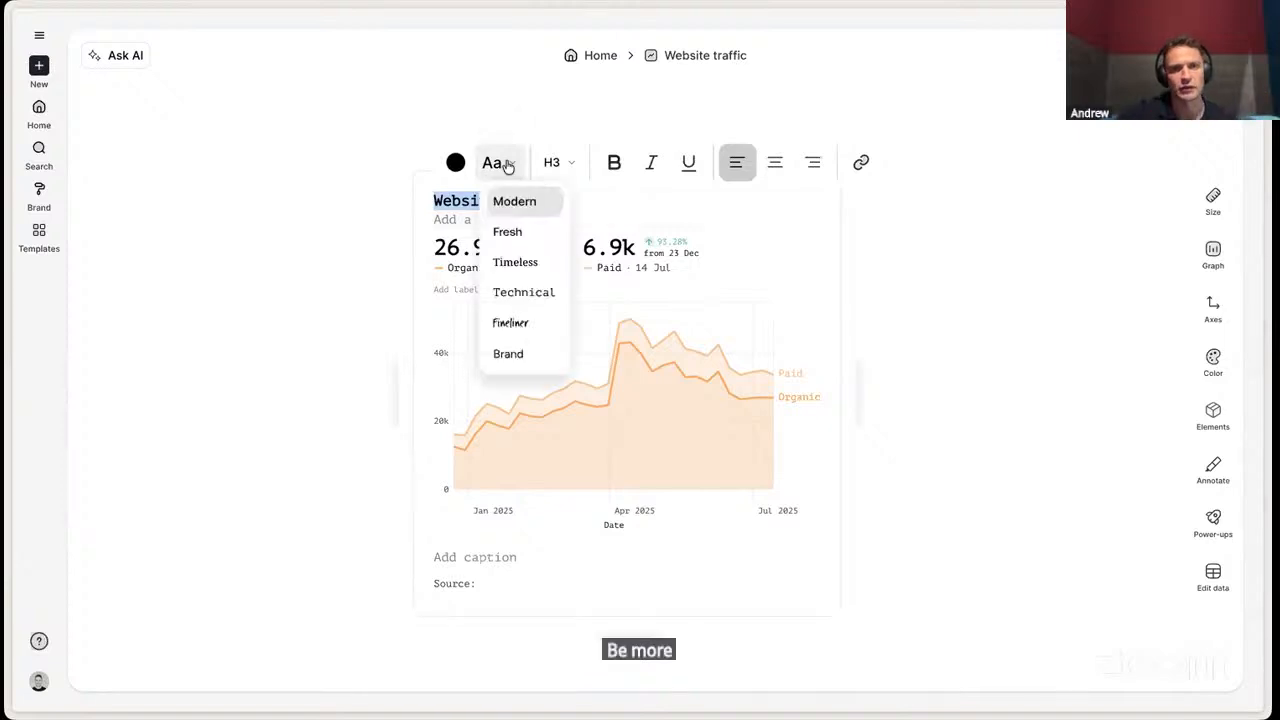
pyautogui.click(509, 232)
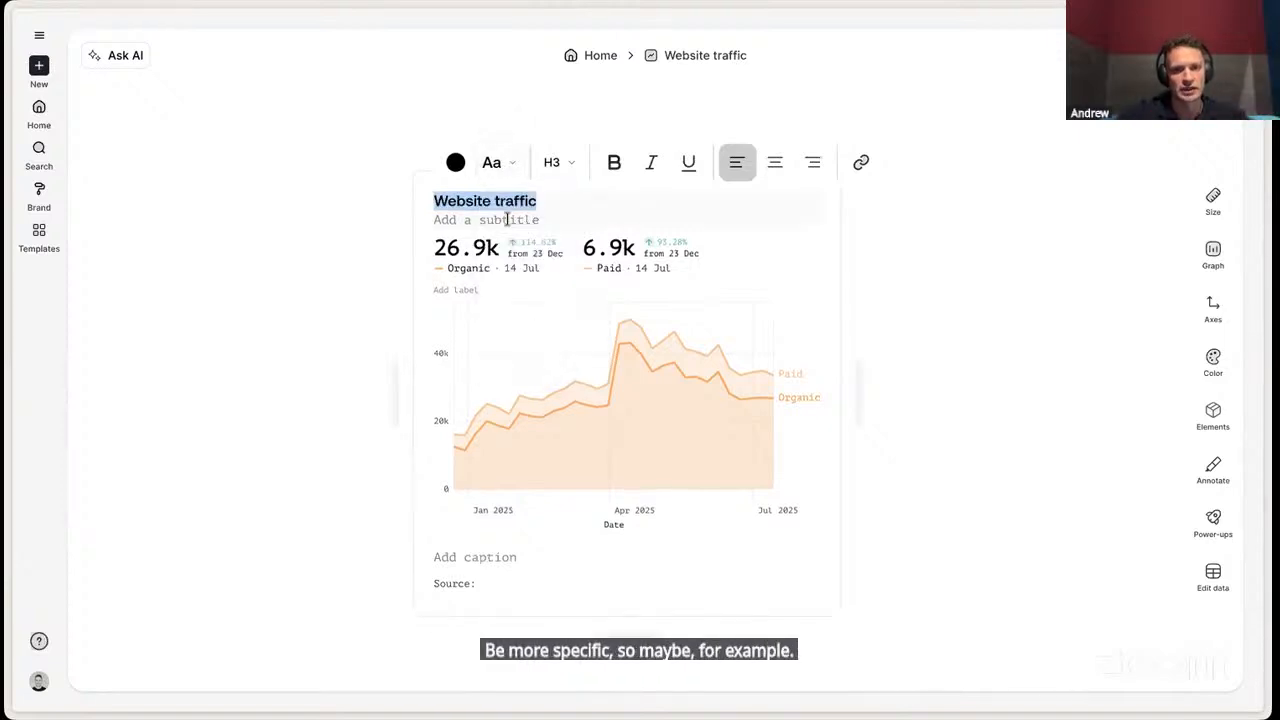
pyautogui.click(554, 163)
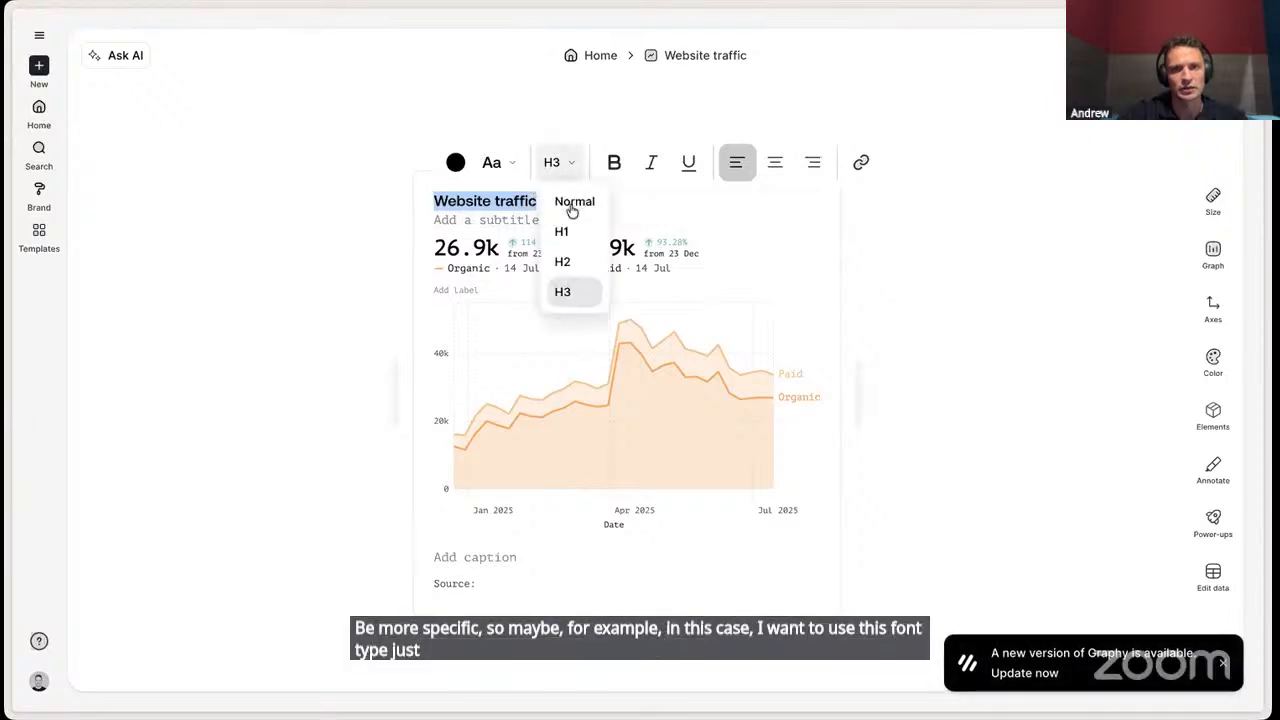
pyautogui.click(580, 261)
pyautogui.click(923, 374)
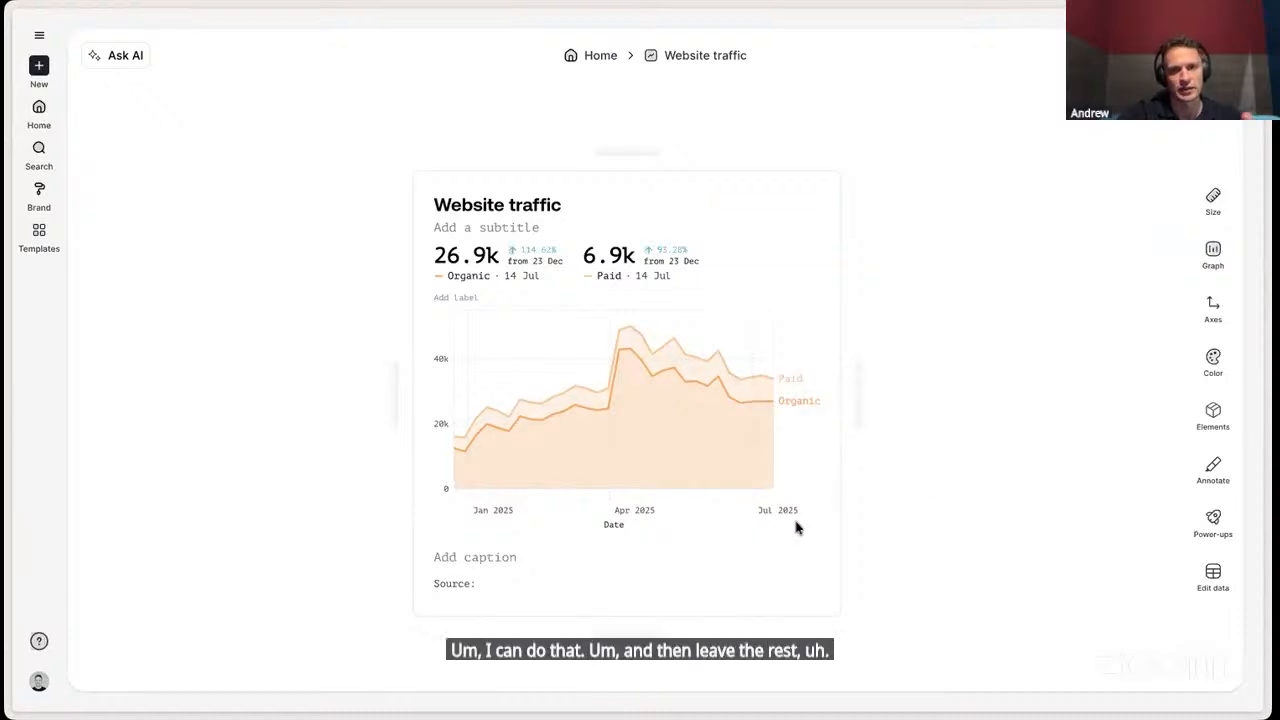
# - Turn off the chart's subtitle, caption and source elements and make the chart wider
pyautogui.click(487, 227)
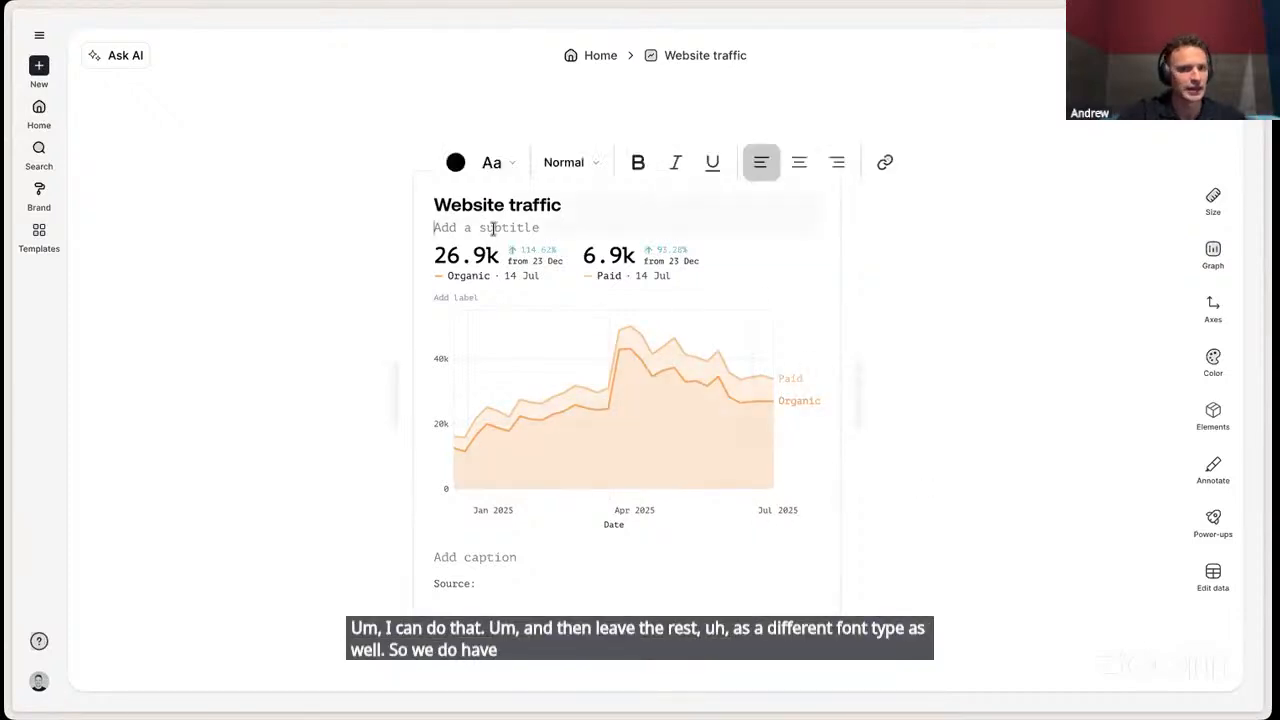
pyautogui.click(1200, 421)
pyautogui.click(1198, 372)
pyautogui.click(1214, 418)
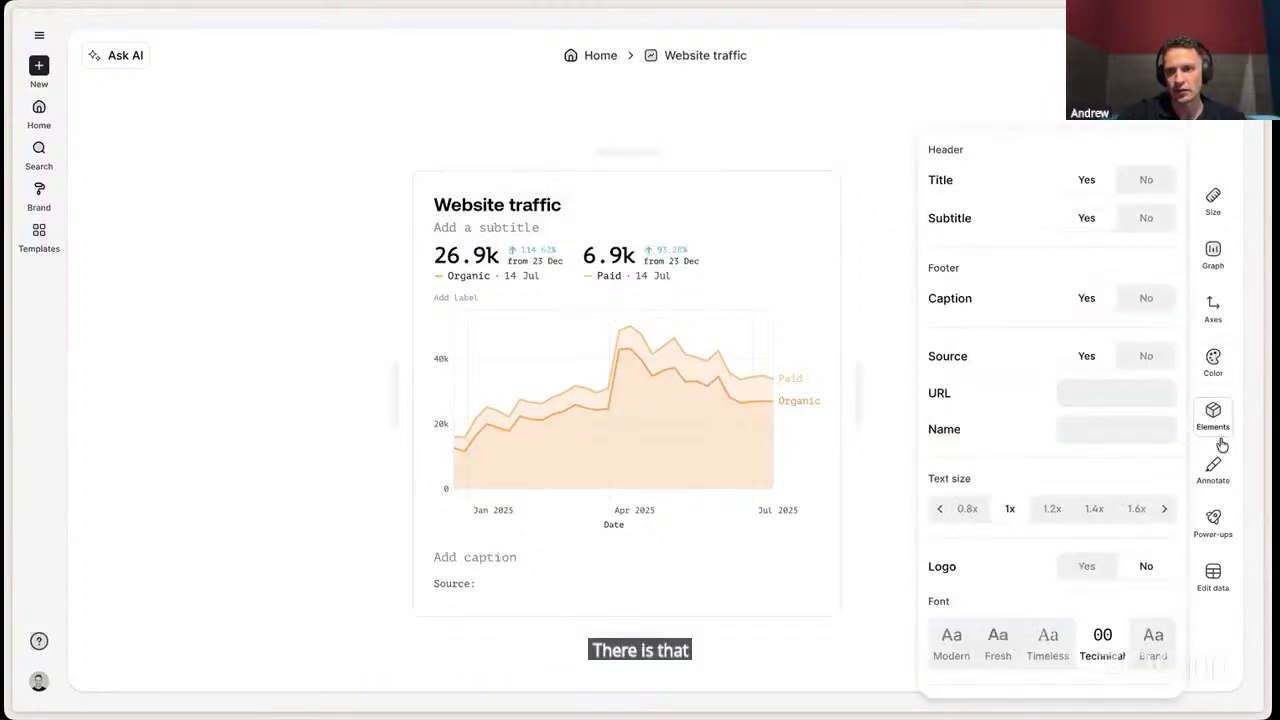
pyautogui.click(1146, 220)
pyautogui.click(1145, 298)
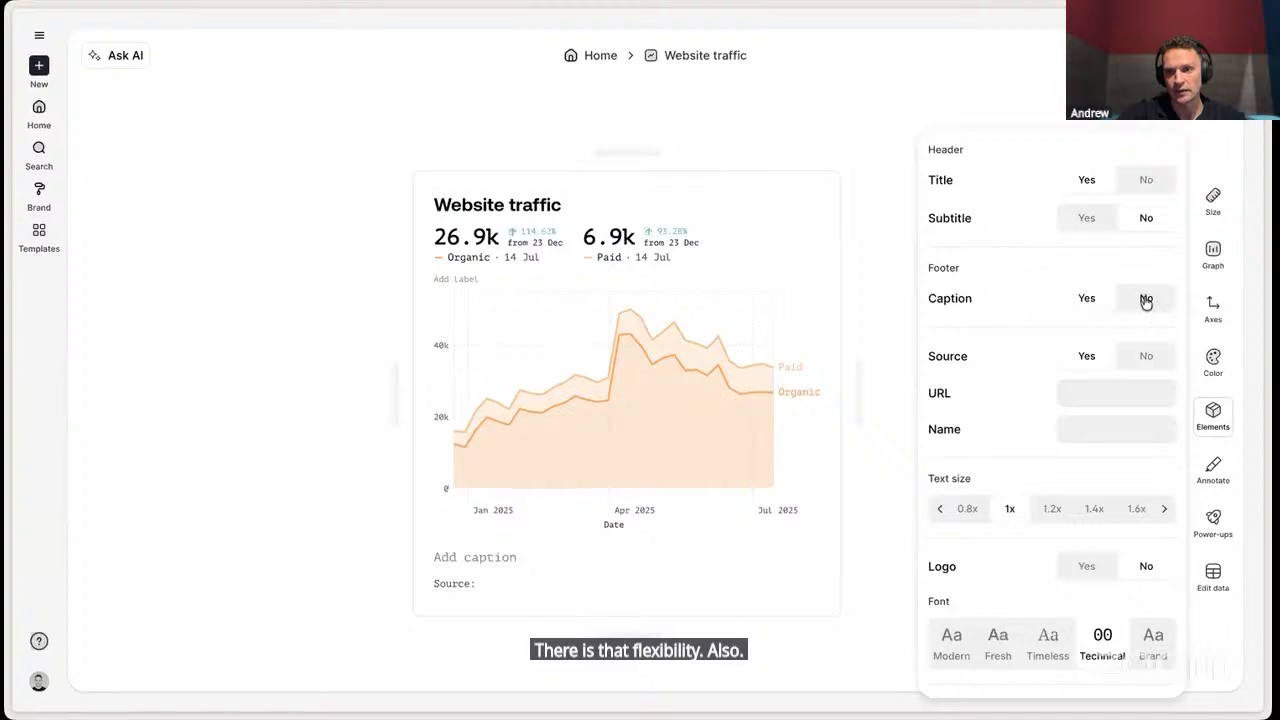
pyautogui.click(1146, 356)
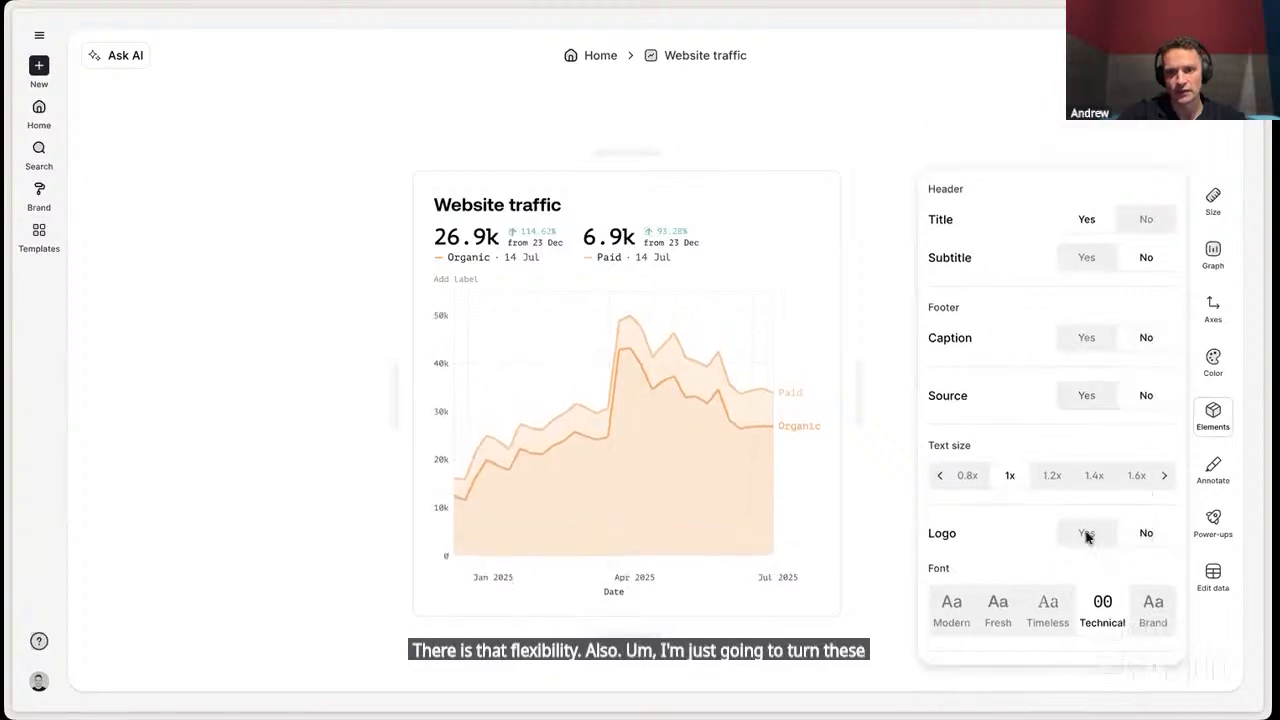
pyautogui.click(904, 497)
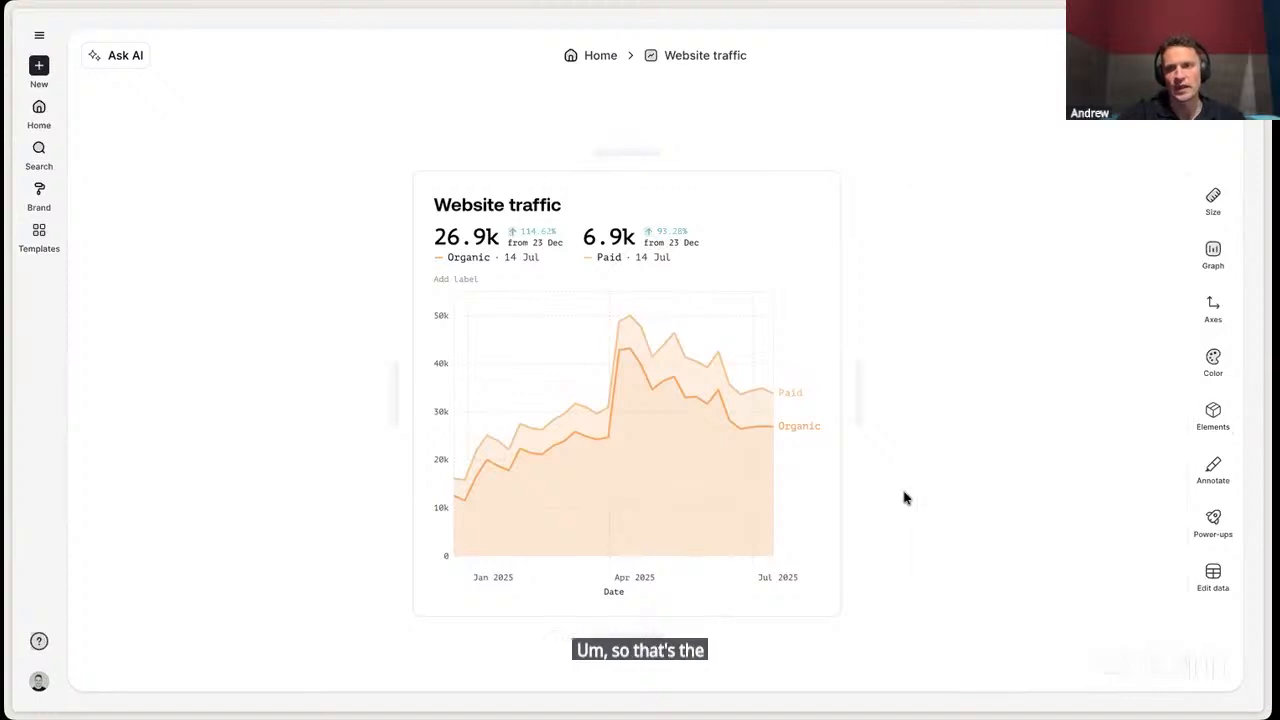
pyautogui.moveTo(860, 408); pyautogui.dragTo(916, 408)
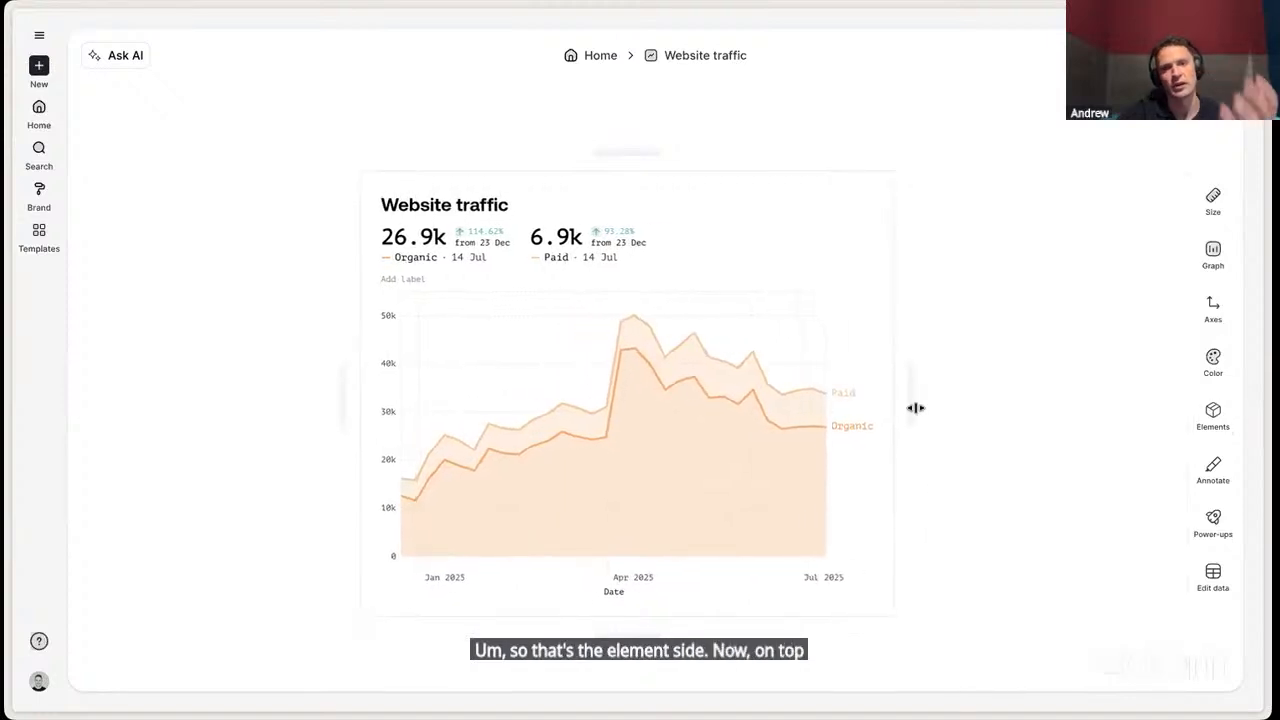
# - Highlight the Paid data points at the 14 Apr and 9 Jun peaks
pyautogui.click(1219, 490)
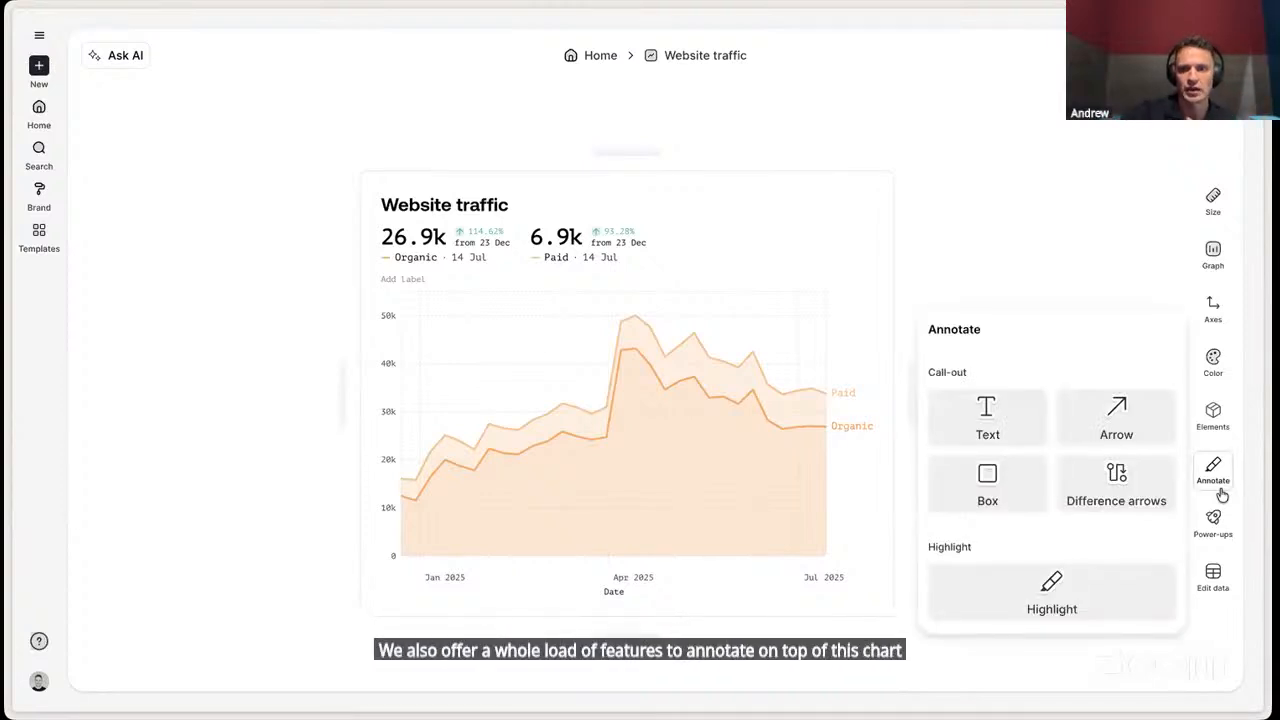
pyautogui.click(1072, 585)
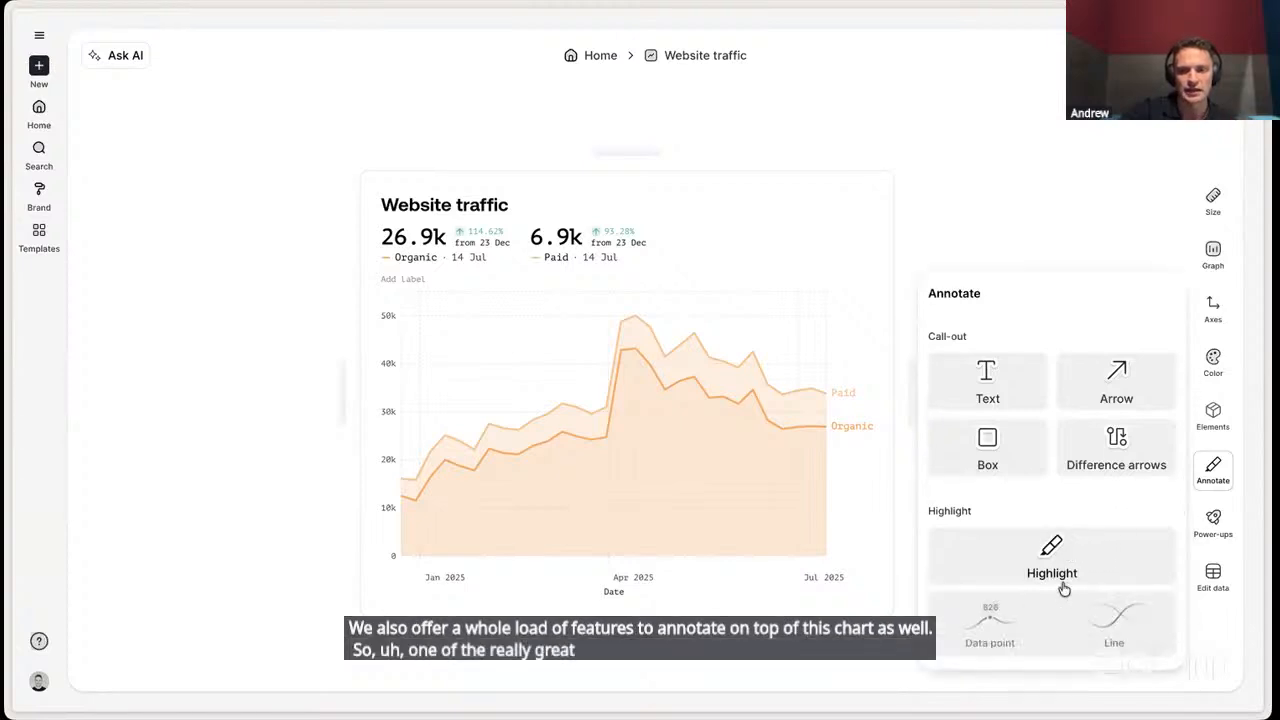
pyautogui.click(1001, 641)
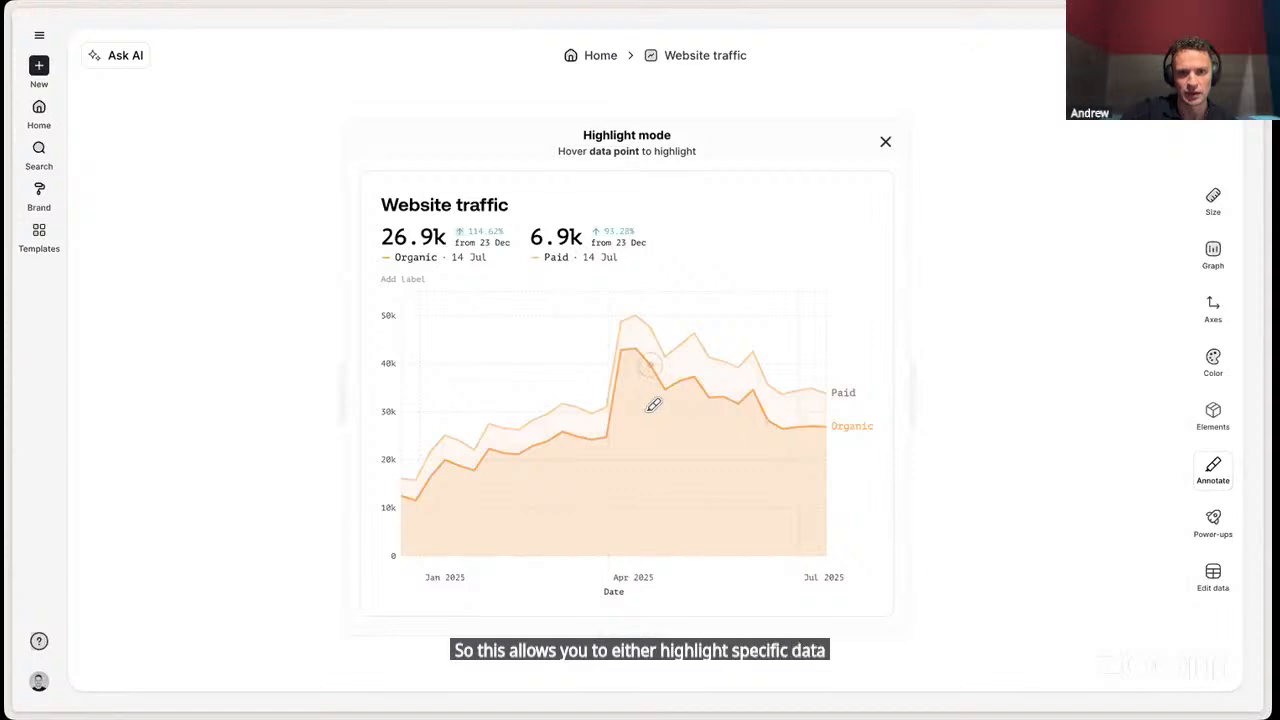
pyautogui.moveTo(641, 306)
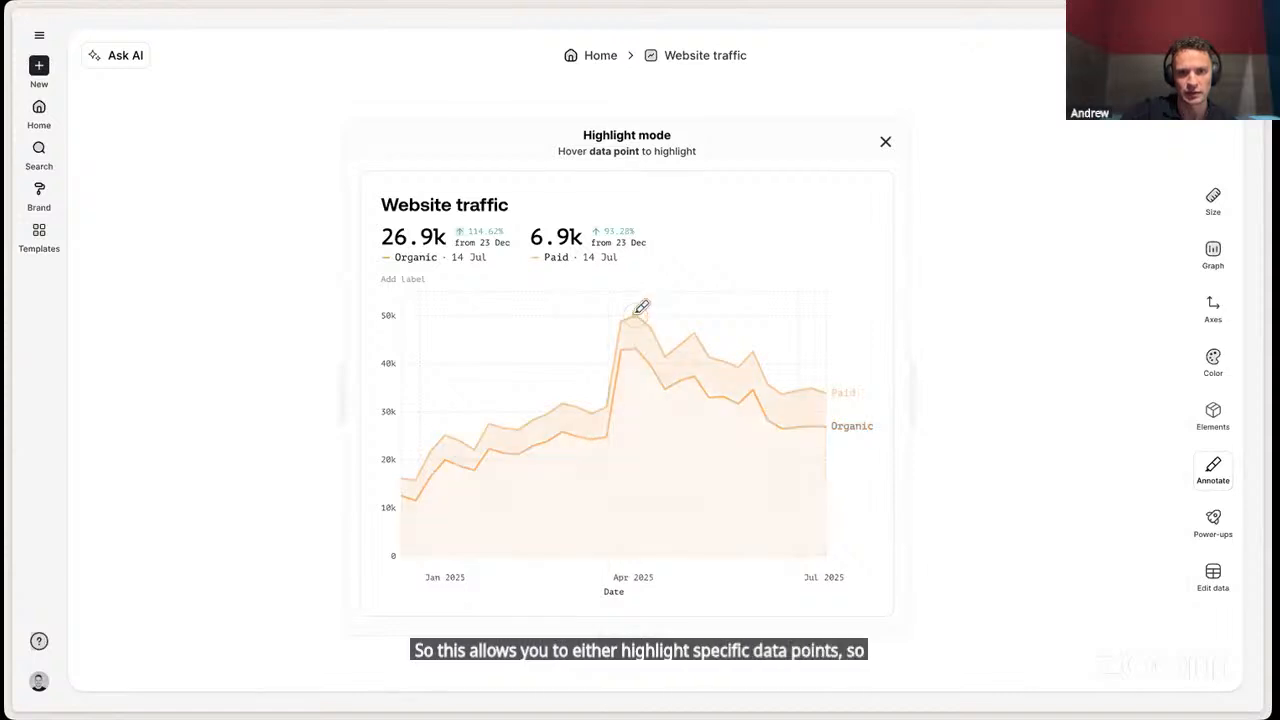
pyautogui.click(752, 348)
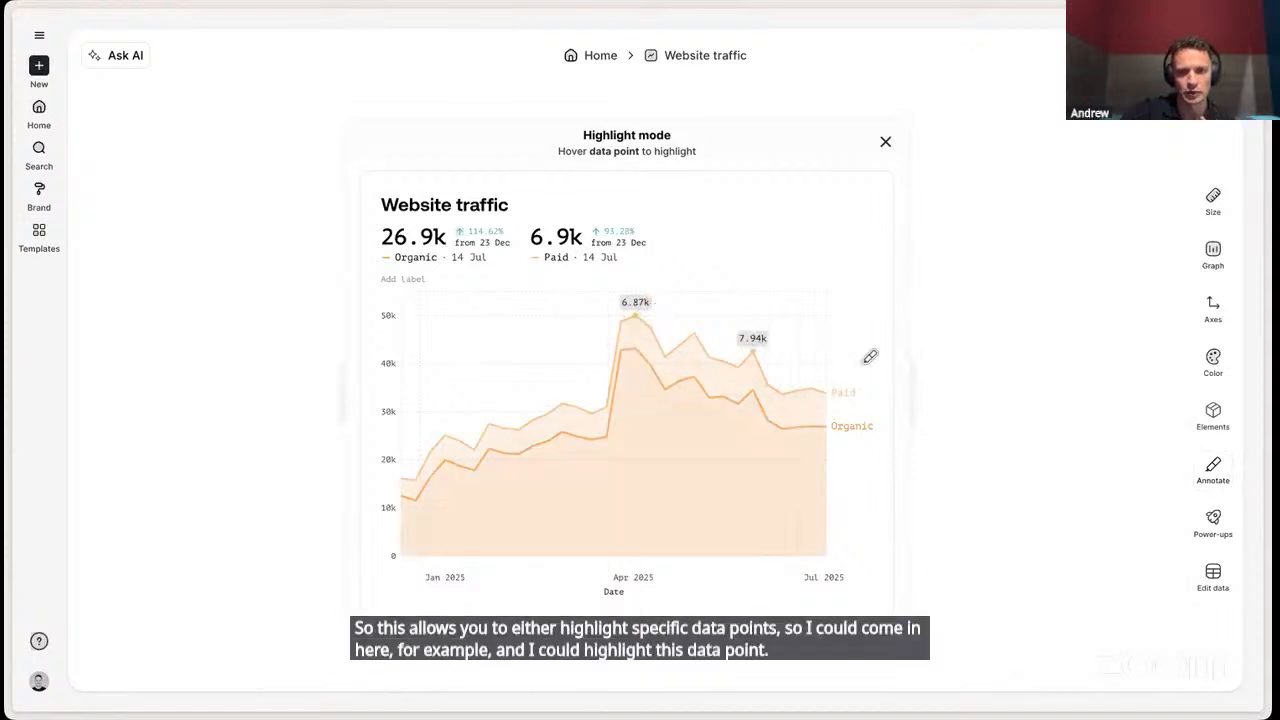
# - Try highlighting an entire series line on the chart
pyautogui.moveTo(1213, 482)
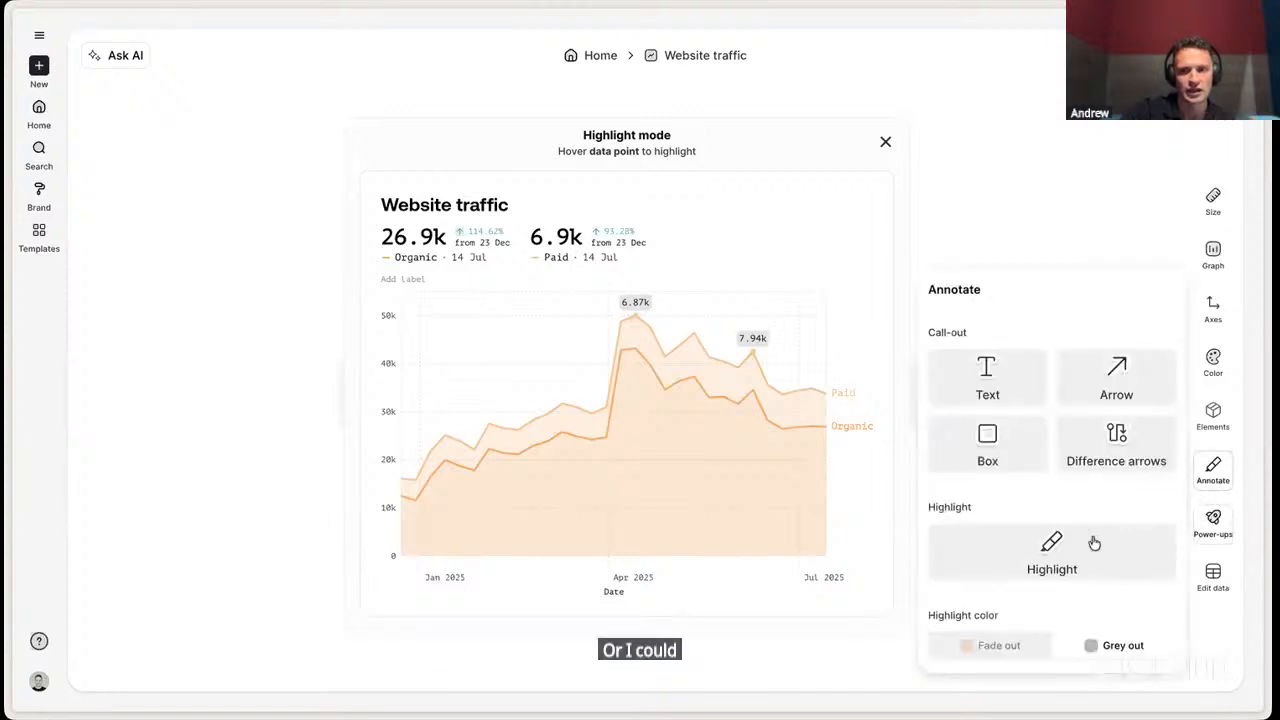
pyautogui.click(1062, 558)
pyautogui.click(1113, 500)
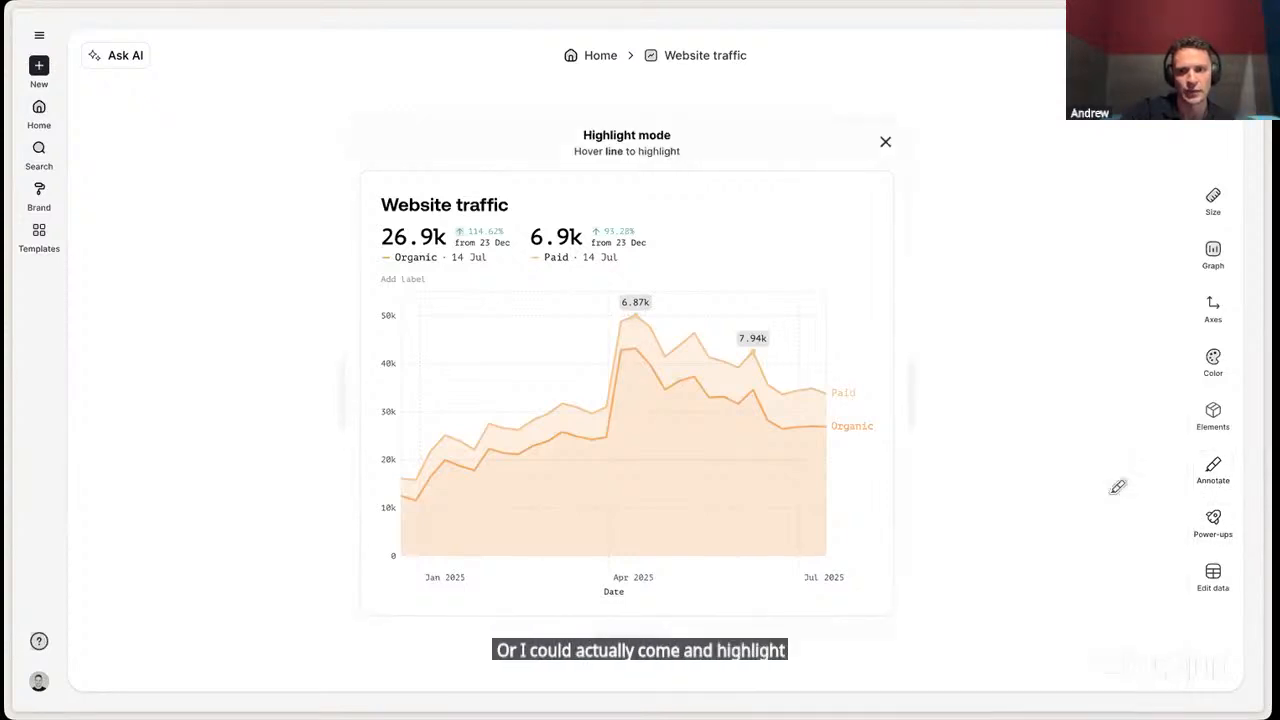
pyautogui.click(740, 405)
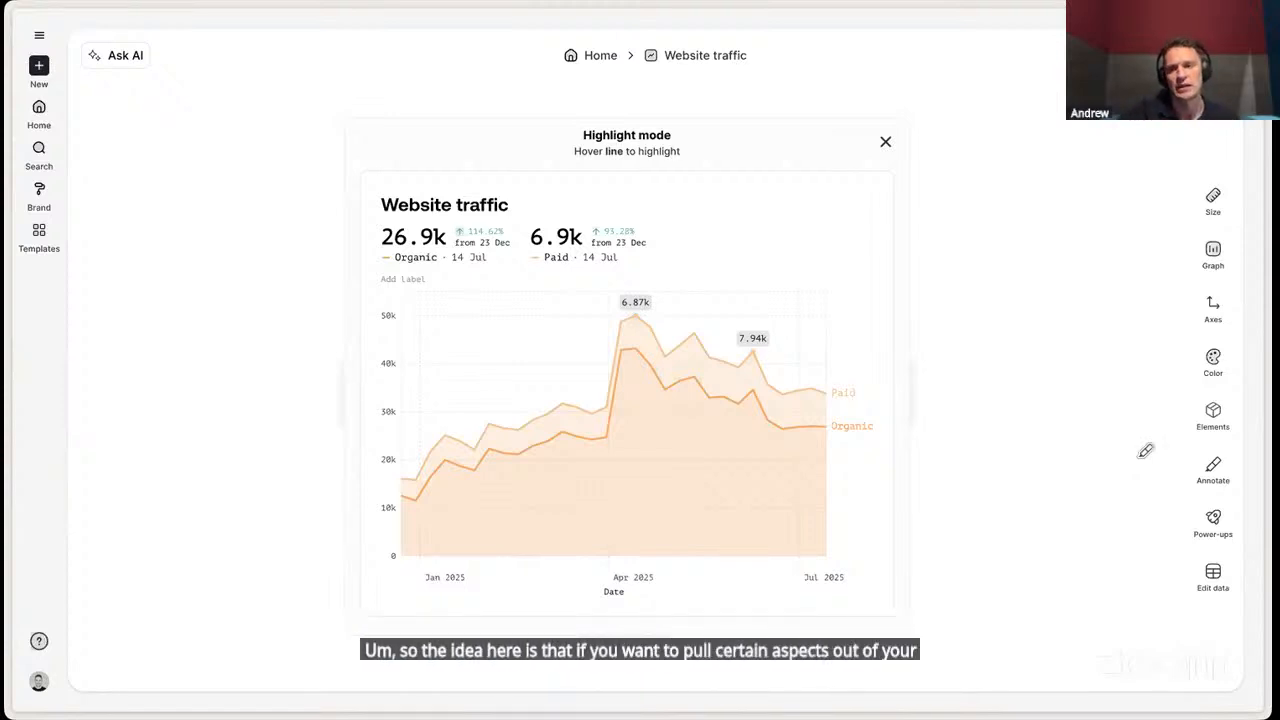
# - Change the graph to a column chart and highlight the whole stacks for 23 Jun, 30 Jun, 7 Jul and 14 Jul
pyautogui.moveTo(1221, 253)
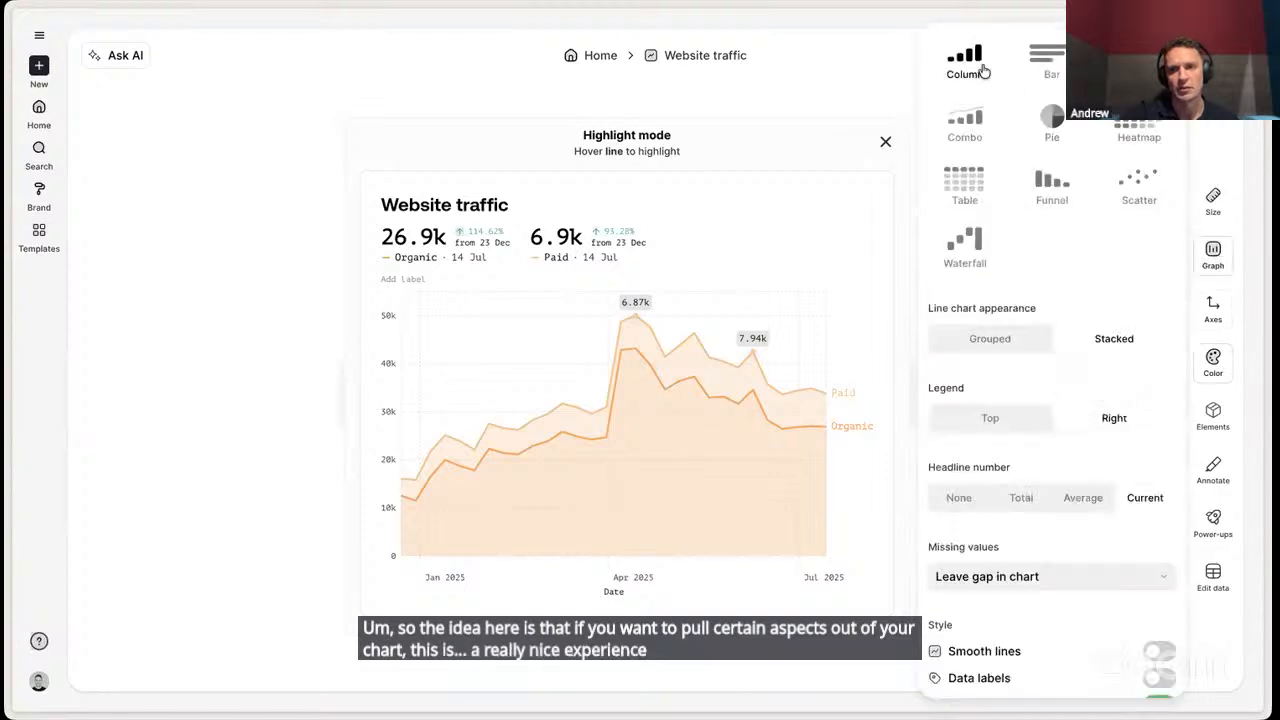
pyautogui.click(983, 70)
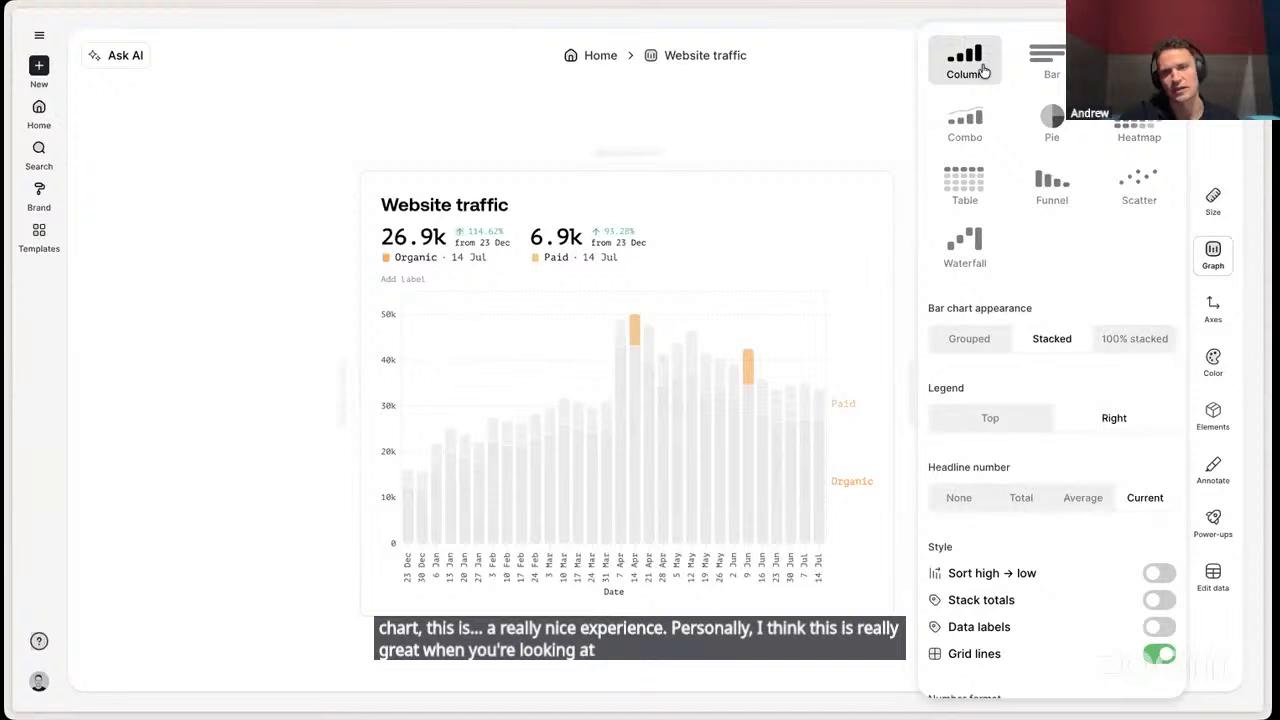
pyautogui.click(1208, 424)
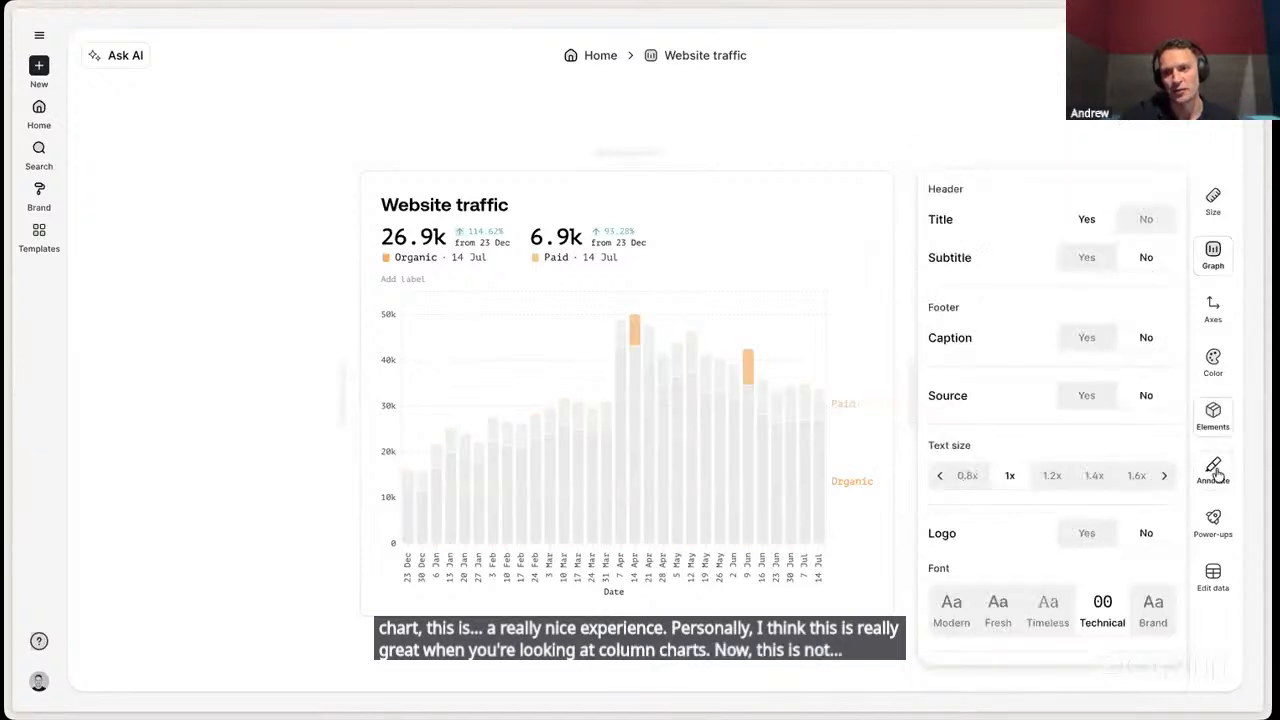
pyautogui.click(1213, 472)
pyautogui.click(1040, 548)
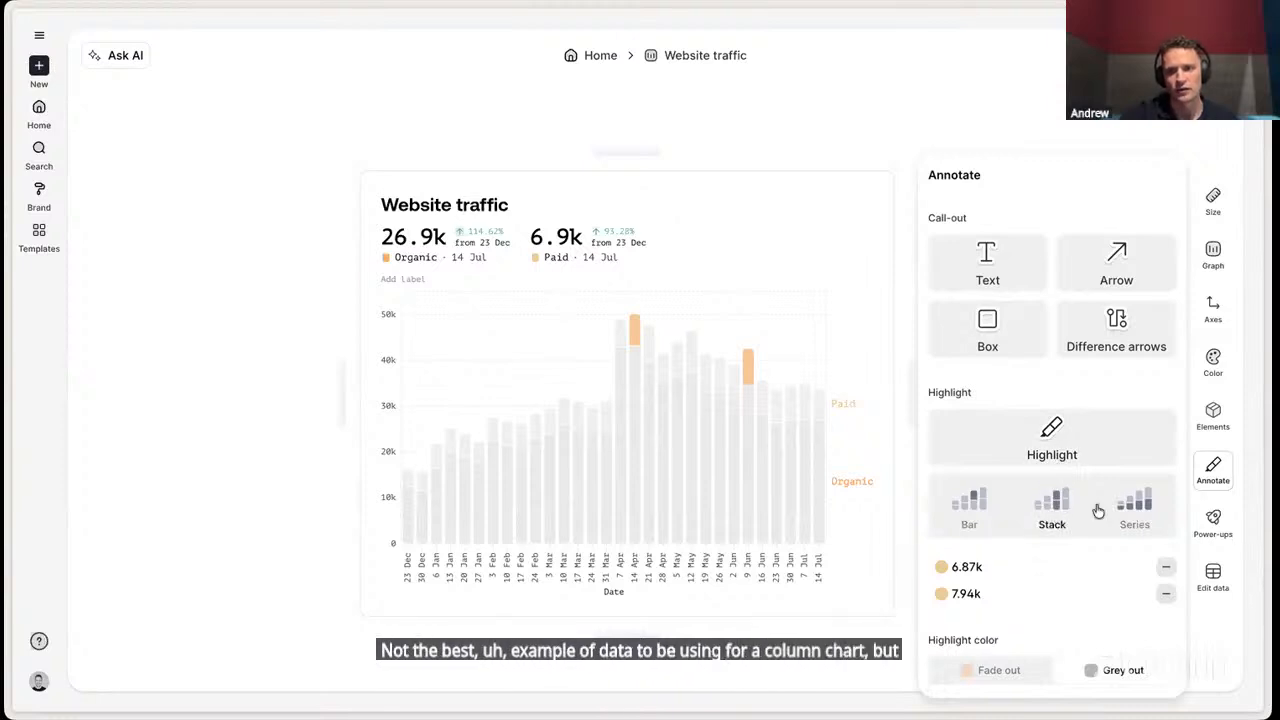
pyautogui.click(1073, 504)
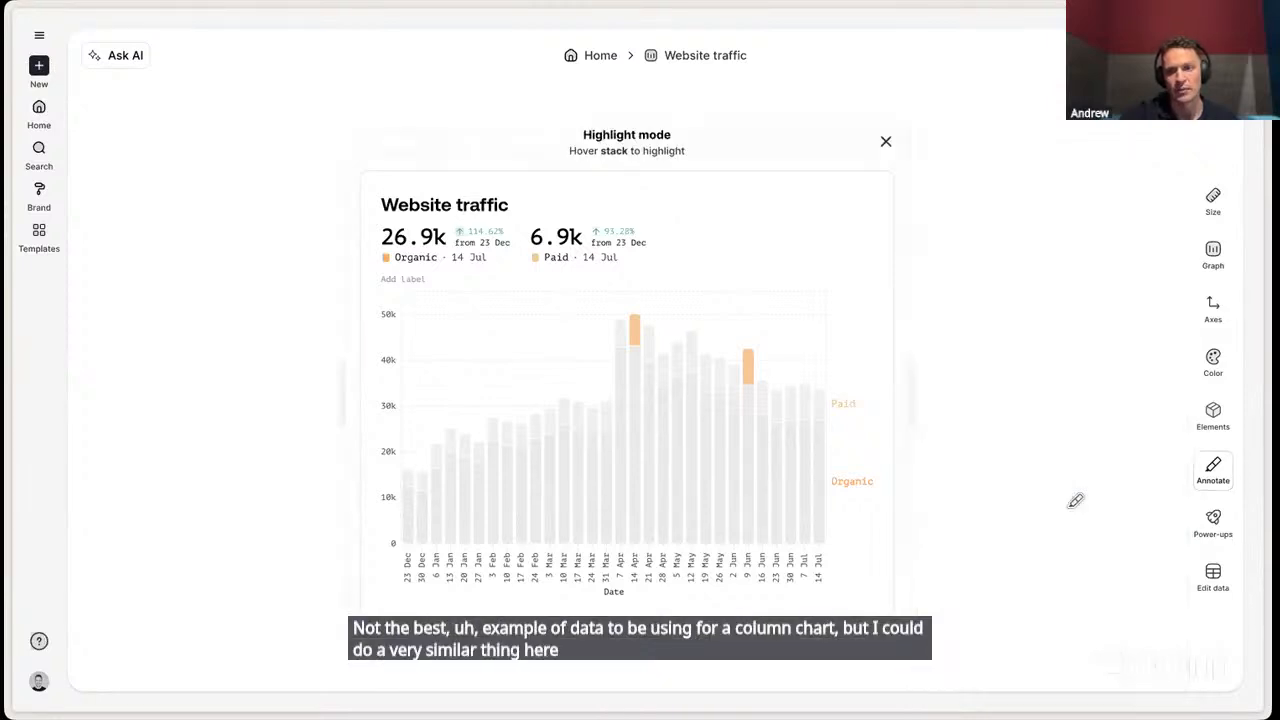
pyautogui.click(780, 400)
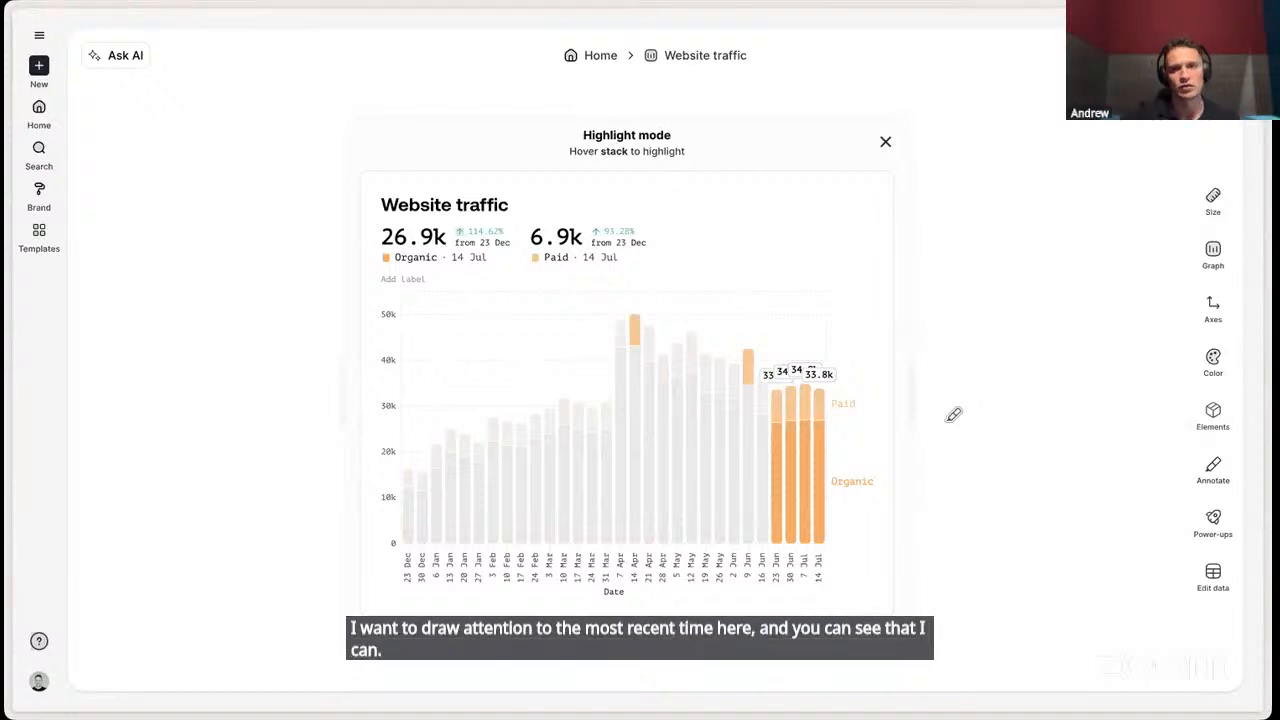
# - Change the graph back to a line chart and remove all the data point and stack highlights
pyautogui.click(1212, 255)
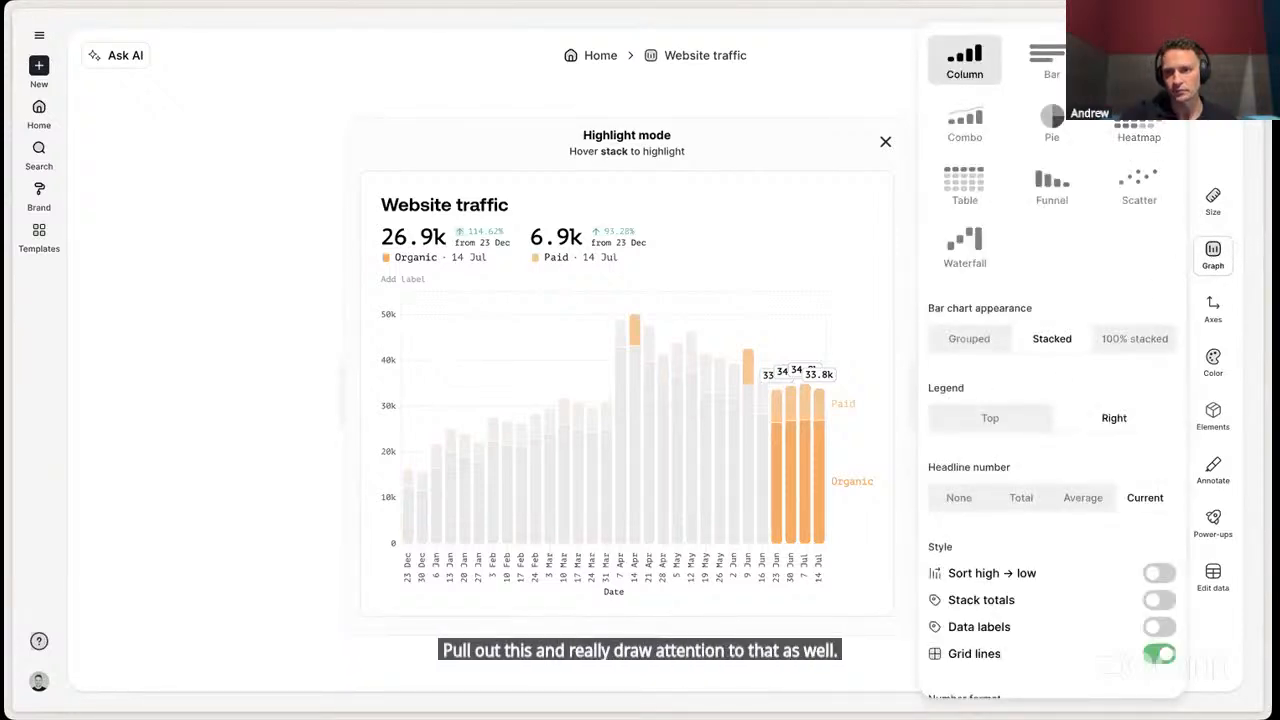
pyautogui.click(1139, 60)
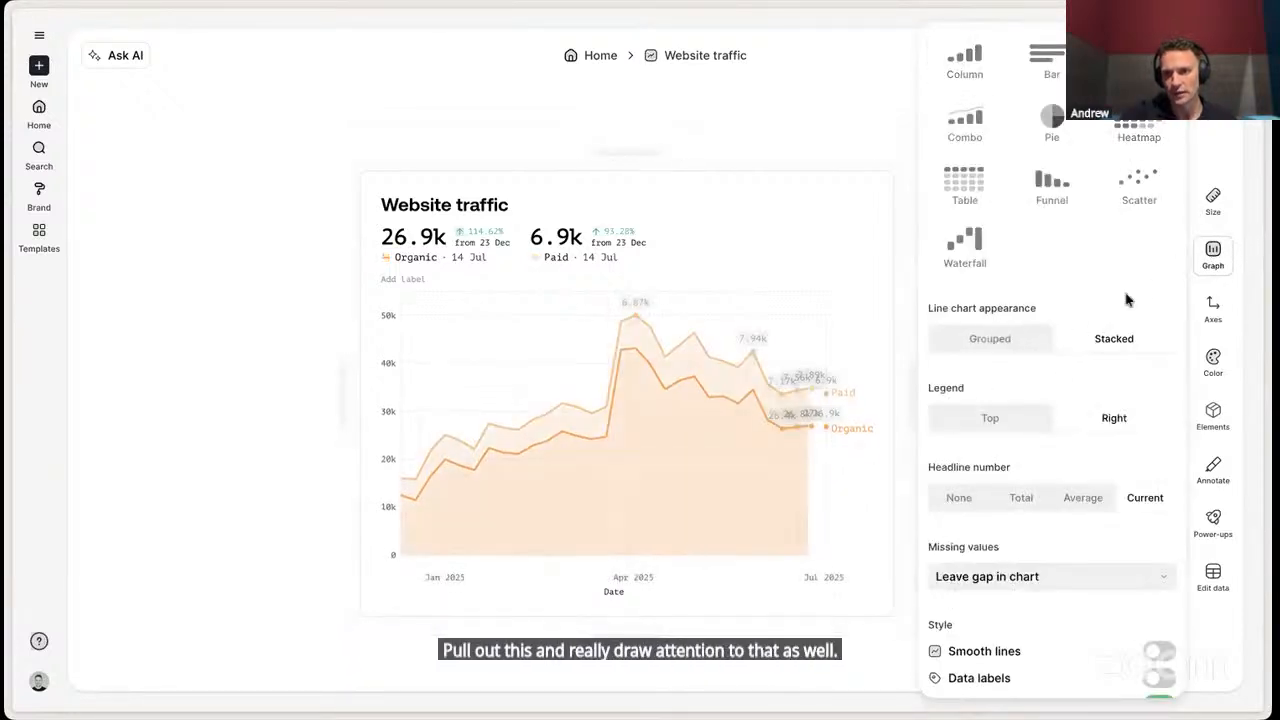
pyautogui.click(1218, 487)
pyautogui.click(1097, 548)
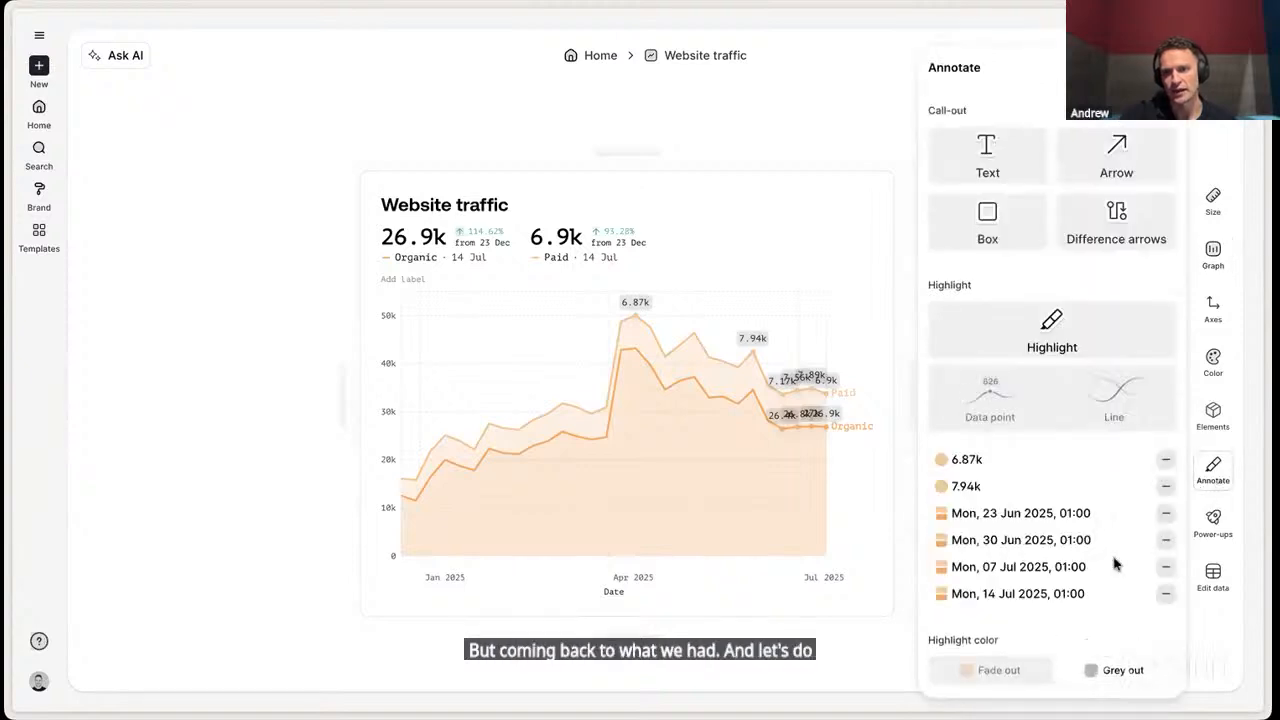
pyautogui.click(1166, 514)
pyautogui.click(1166, 540)
pyautogui.click(1166, 566)
pyautogui.click(1167, 591)
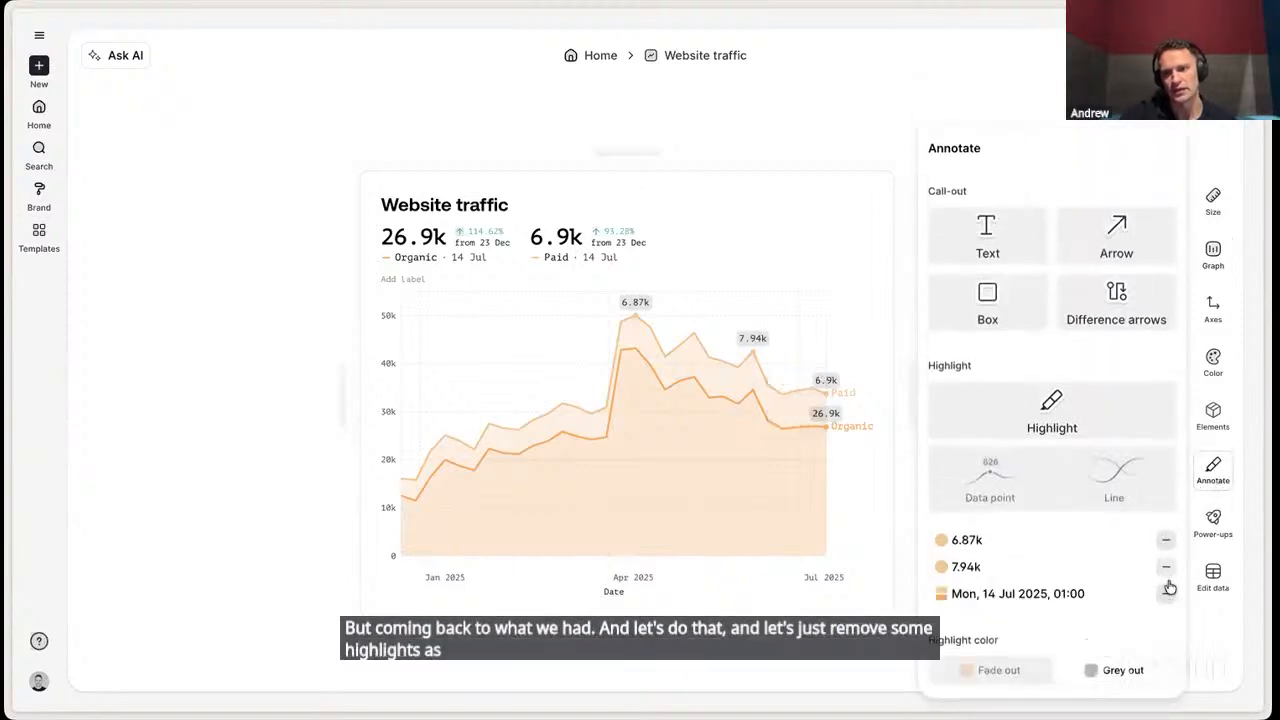
pyautogui.click(1166, 567)
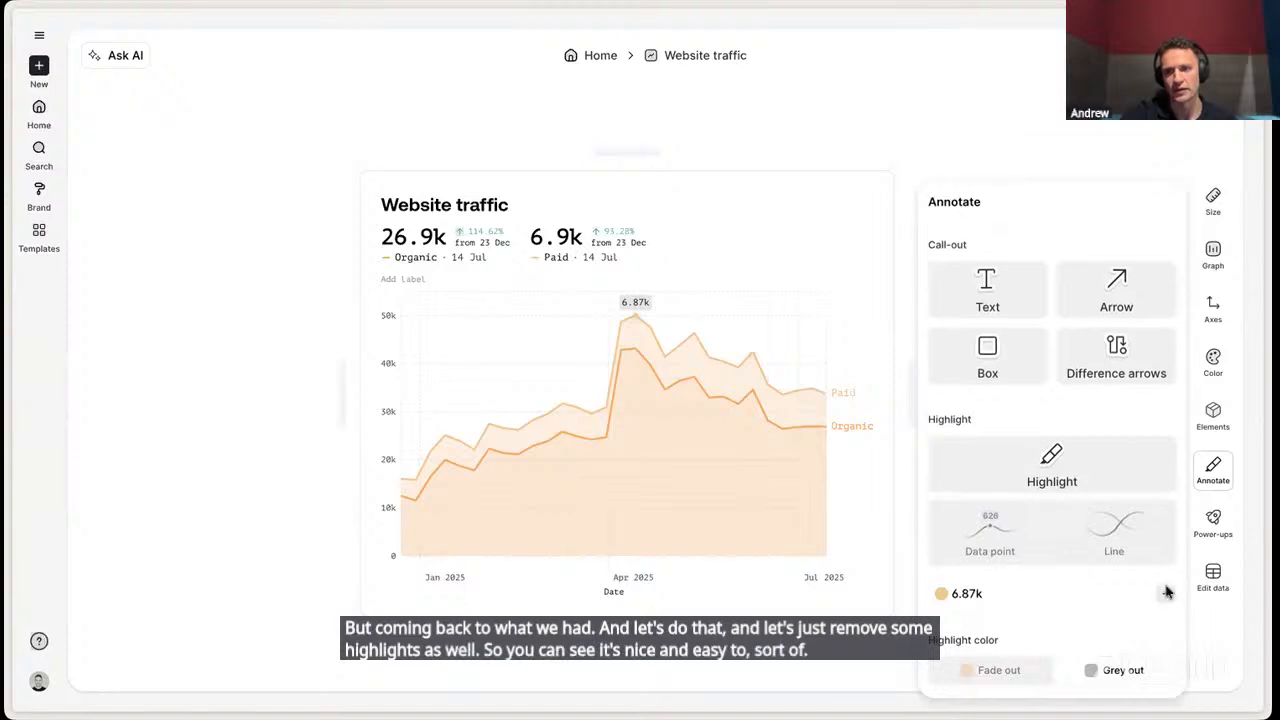
pyautogui.click(1167, 593)
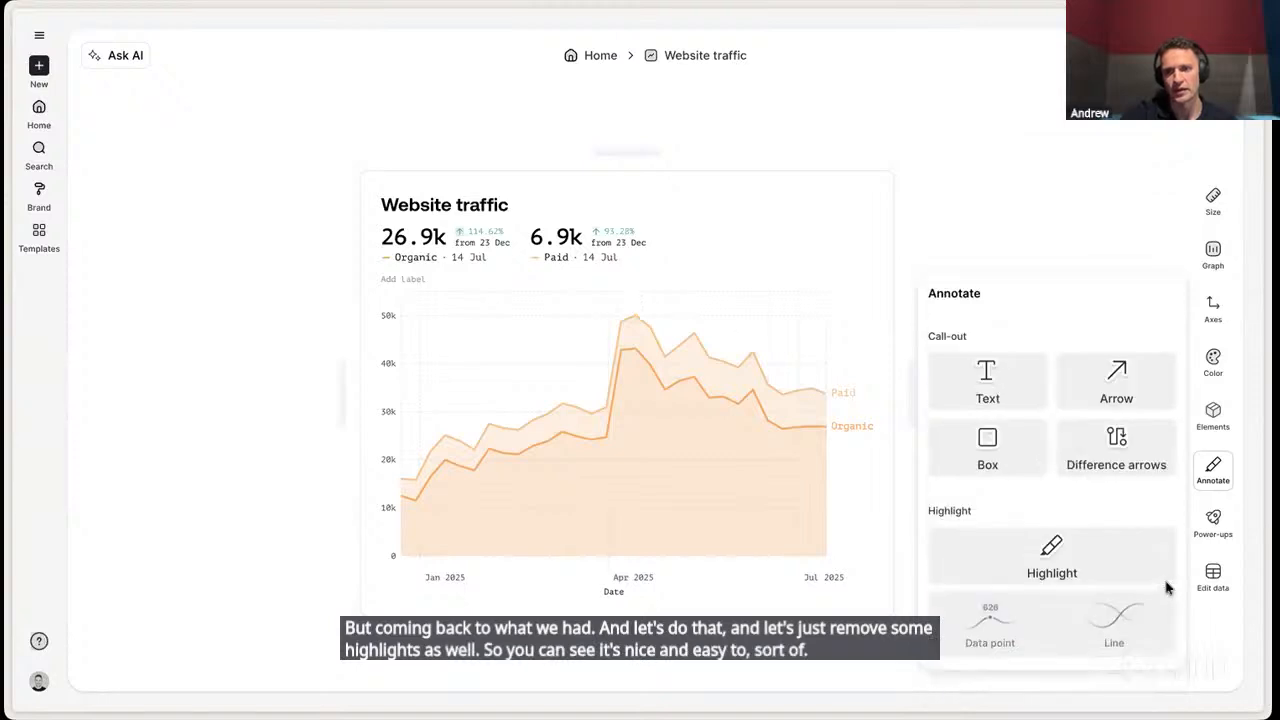
# - Add a difference arrow running from the 14 Apr Paid peak to the 9 Jun Paid peak
pyautogui.click(1116, 452)
pyautogui.moveTo(809, 425); pyautogui.dragTo(635, 322)
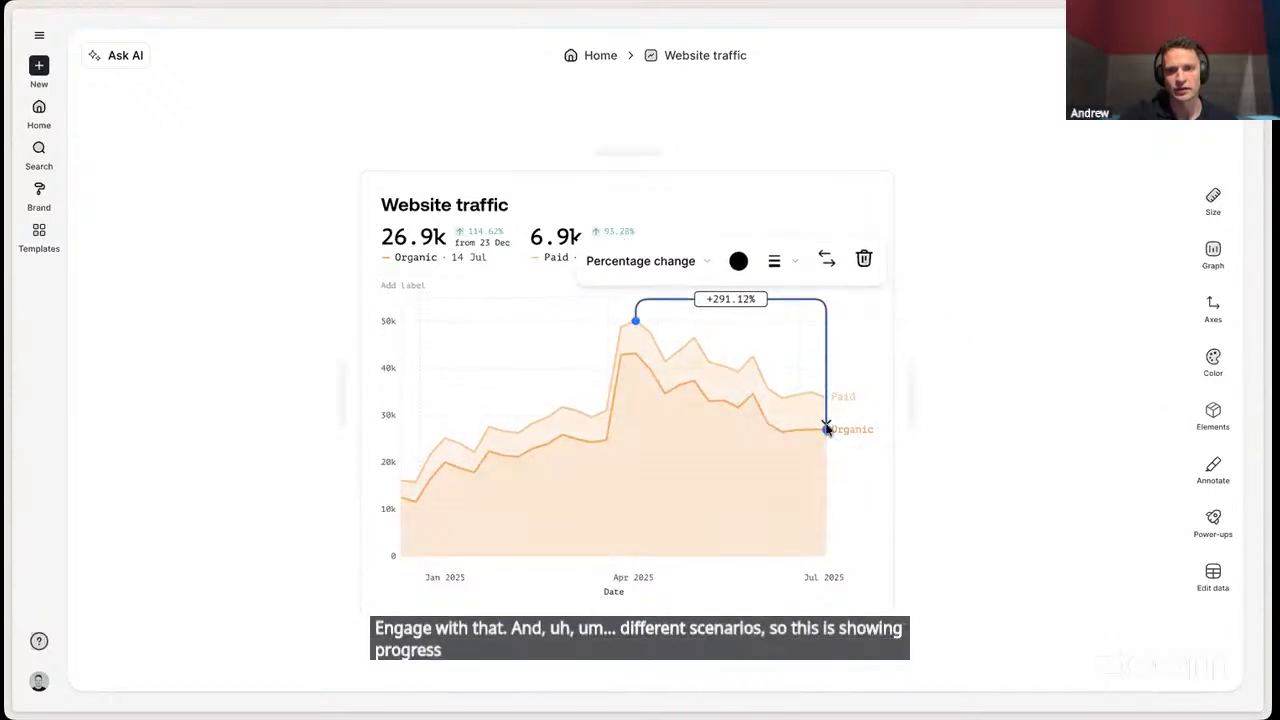
pyautogui.moveTo(826, 427); pyautogui.dragTo(754, 360)
# - Show the difference arrow's value as a proportion, set its size to Medium and color it light orange
pyautogui.click(646, 266)
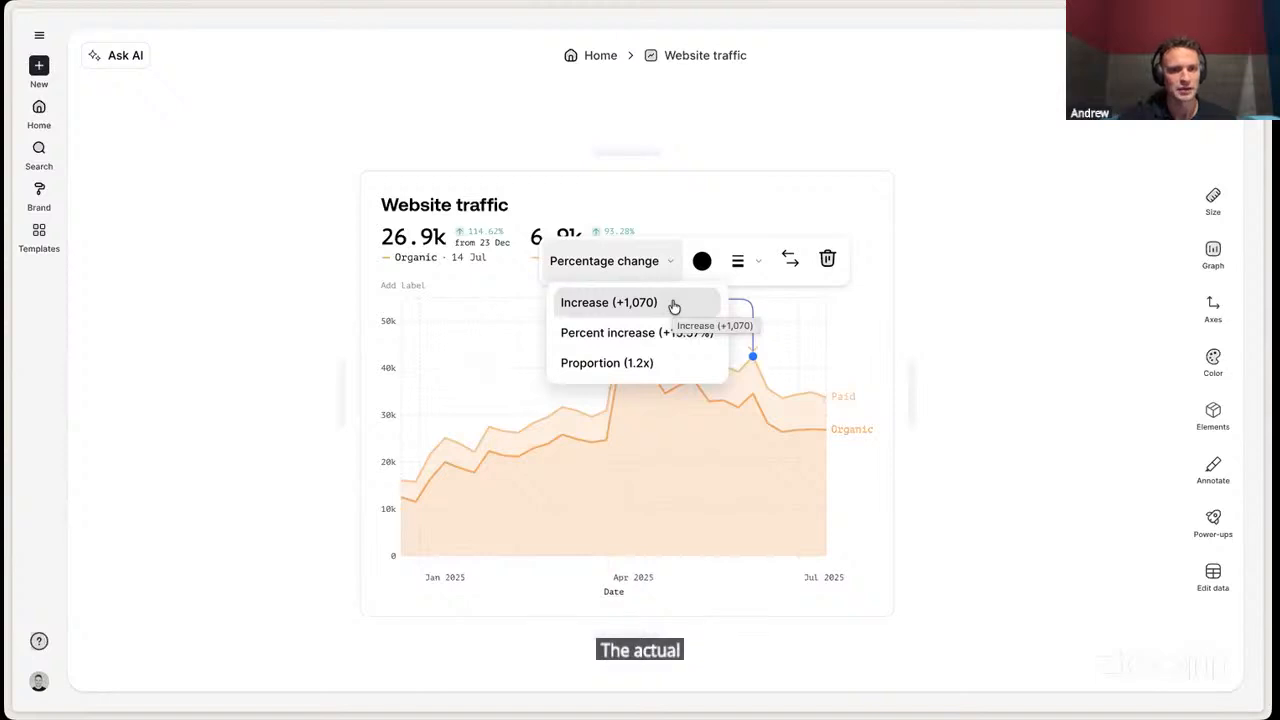
pyautogui.click(640, 363)
pyautogui.click(716, 262)
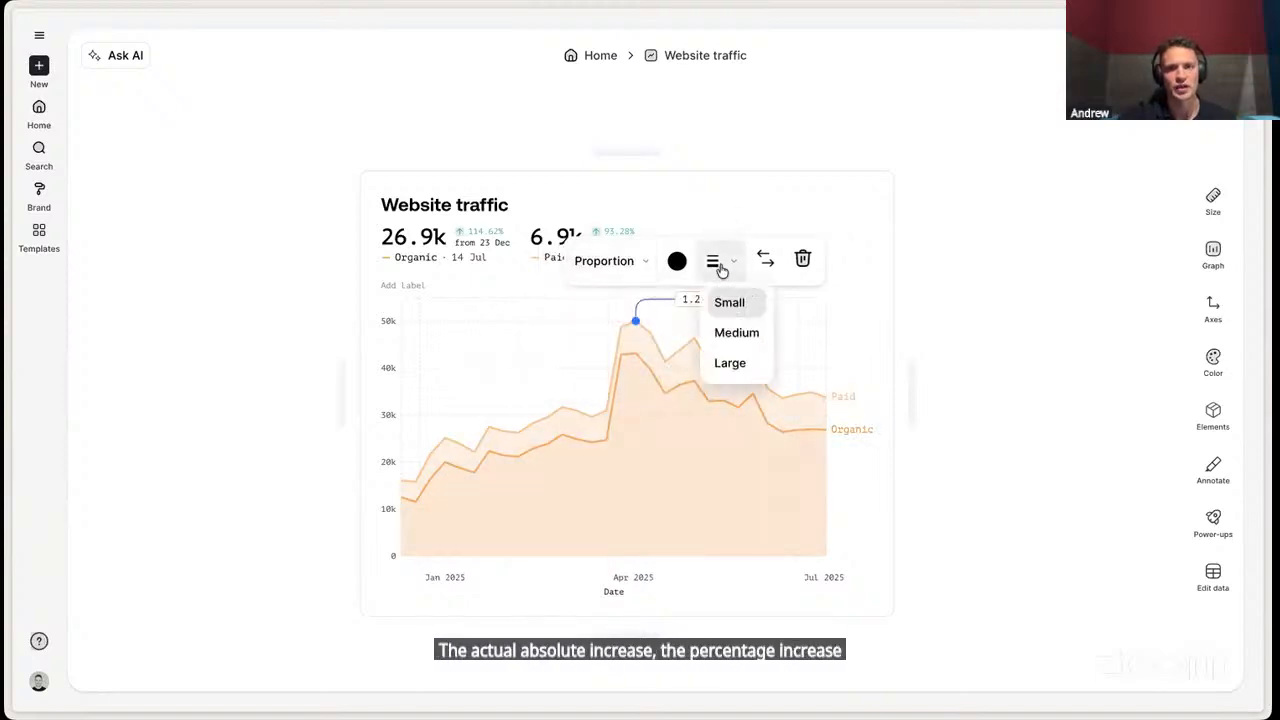
pyautogui.click(736, 330)
pyautogui.click(1063, 363)
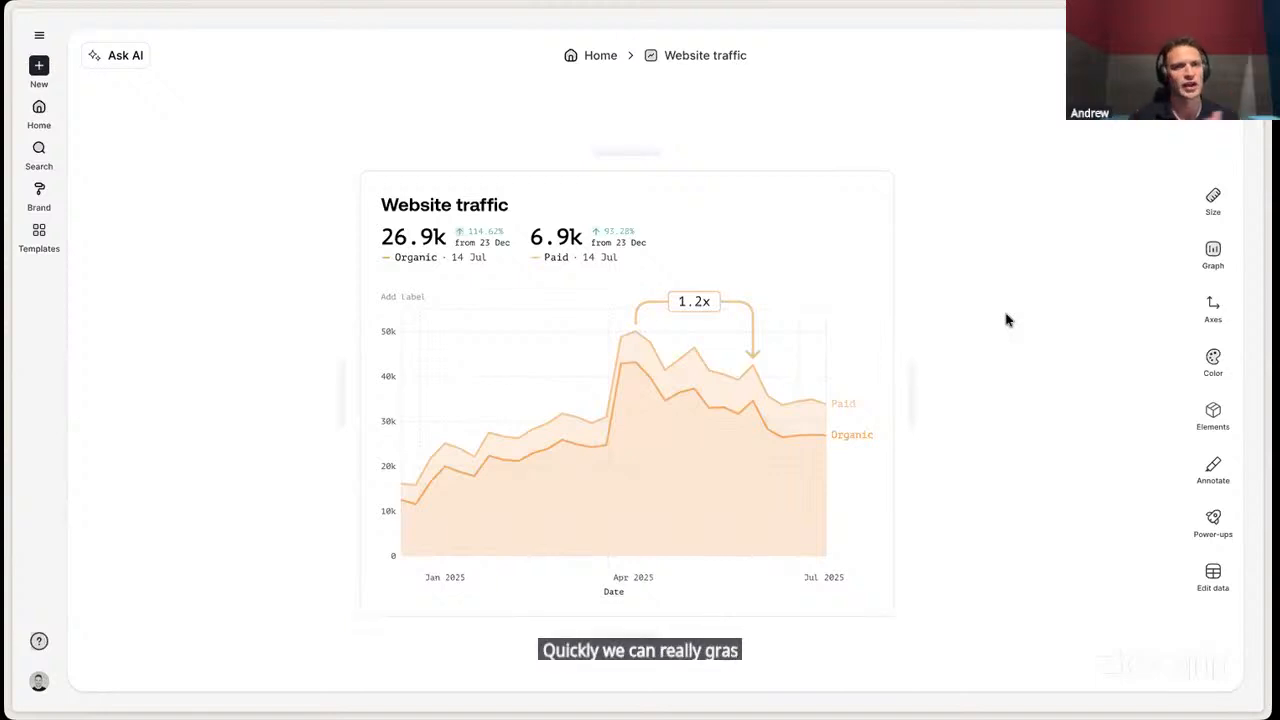
# - Add a callout arrow from the empty area above the March data, pointing down to the base of the steep Paid rise
pyautogui.click(1226, 465)
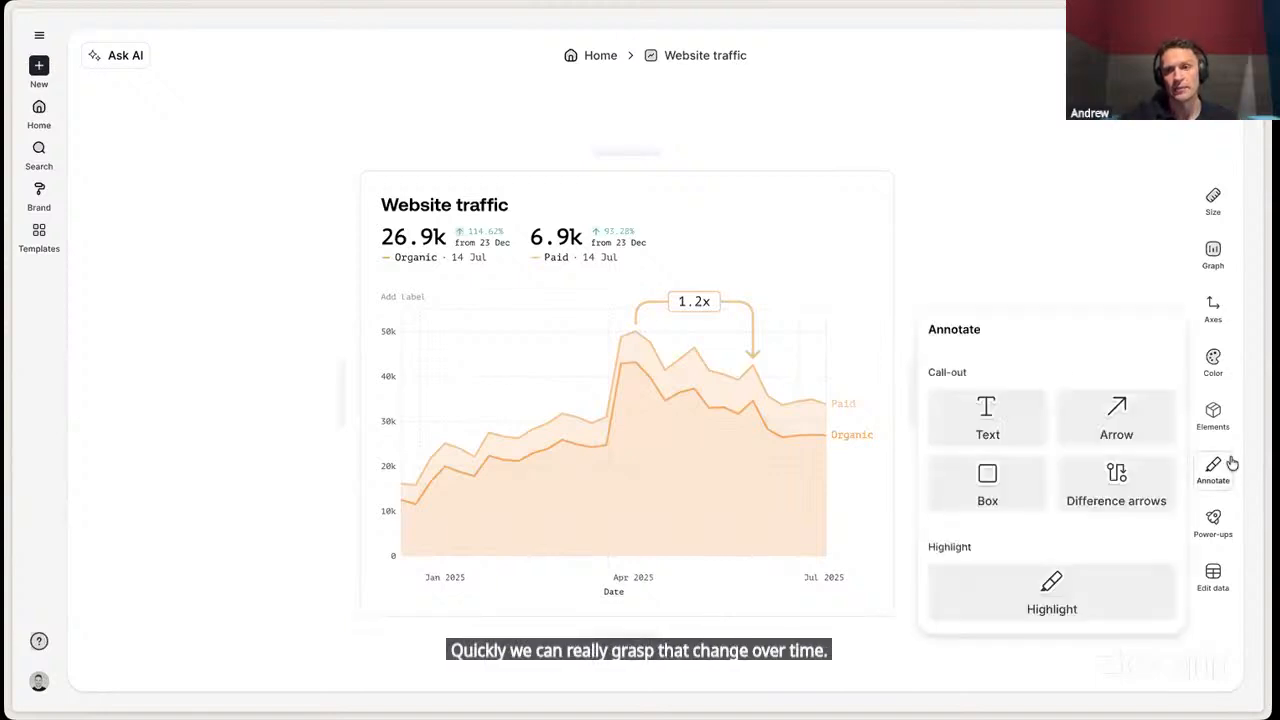
pyautogui.click(1118, 418)
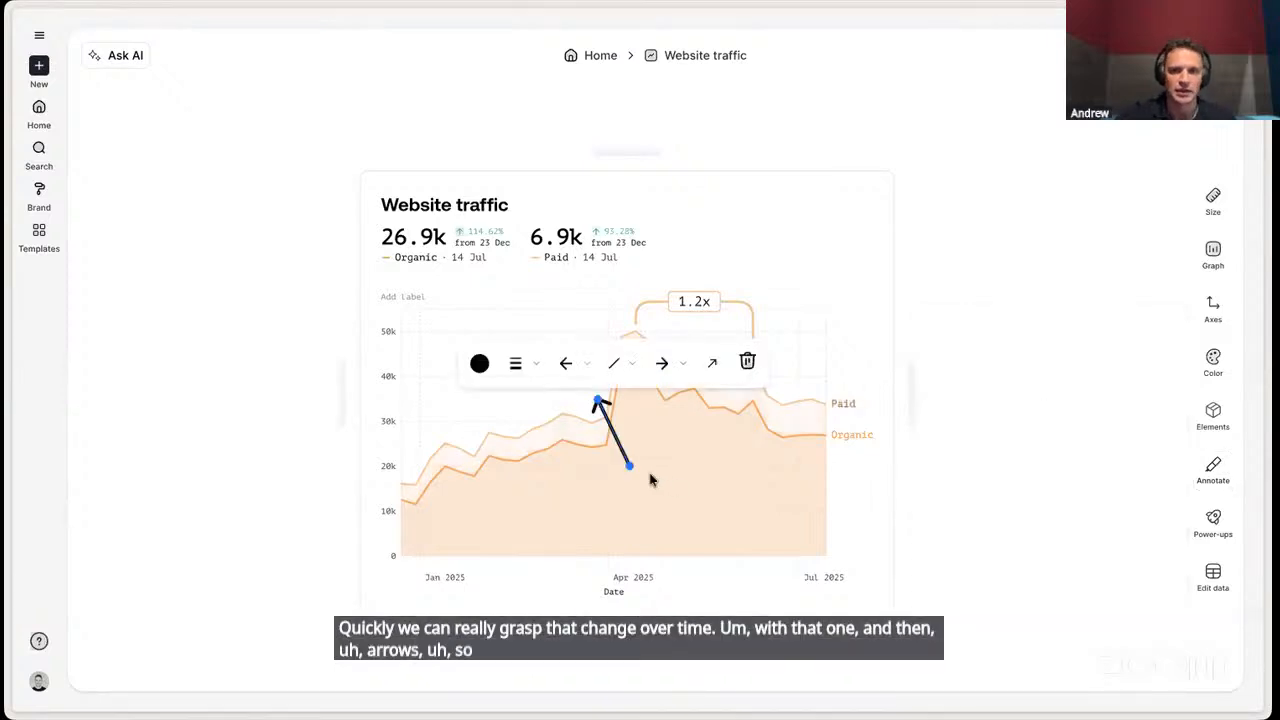
pyautogui.moveTo(626, 464)
pyautogui.mouseDown()
pyautogui.moveTo(480, 355)
pyautogui.moveTo(529, 357)
pyautogui.mouseUp()
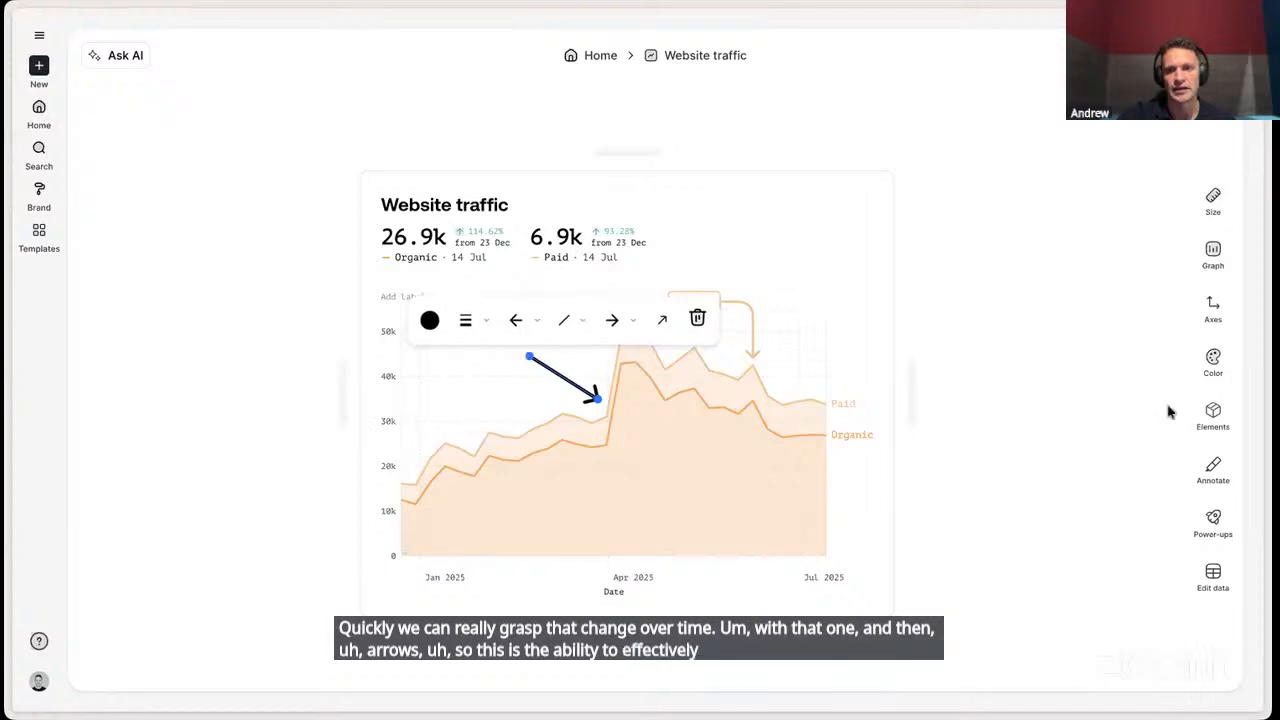
# - Add a text callout reading "something important happened" and move it beside the arrow's tail
pyautogui.click(1225, 484)
pyautogui.click(980, 416)
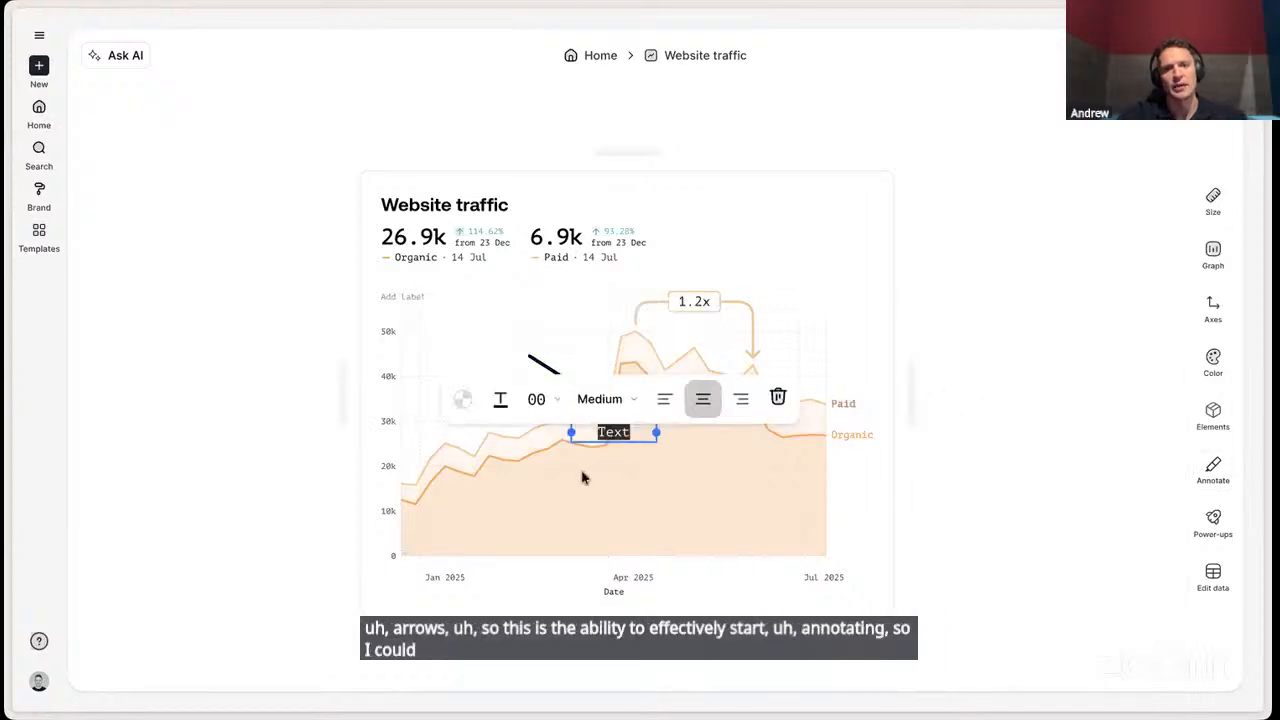
pyautogui.write('somethi')
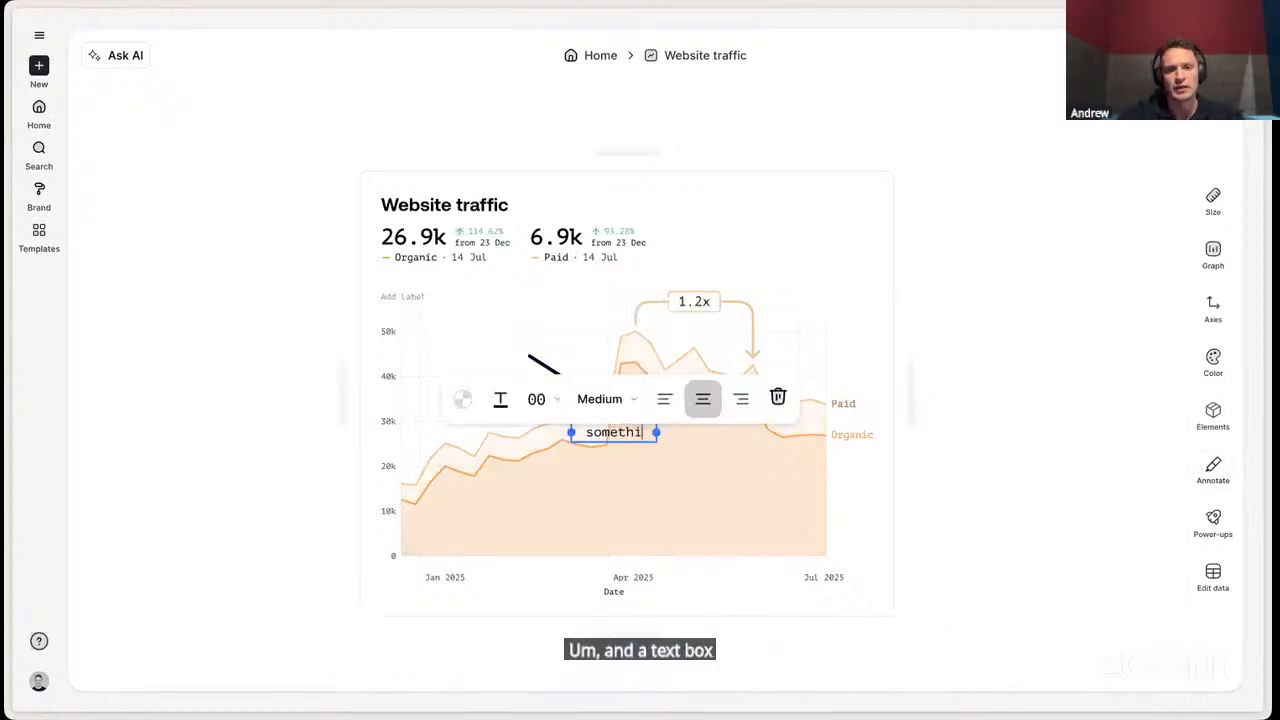
pyautogui.write('ng important')
pyautogui.press('Return')
pyautogui.write('happened')
pyautogui.moveTo(624, 442)
pyautogui.mouseDown()
pyautogui.moveTo(540, 367)
pyautogui.moveTo(492, 362)
pyautogui.mouseUp()
# - Remove the callout text's stray line break, widen its box so it fits on two lines, and place it just above the arrow
pyautogui.doubleClick(483, 345)
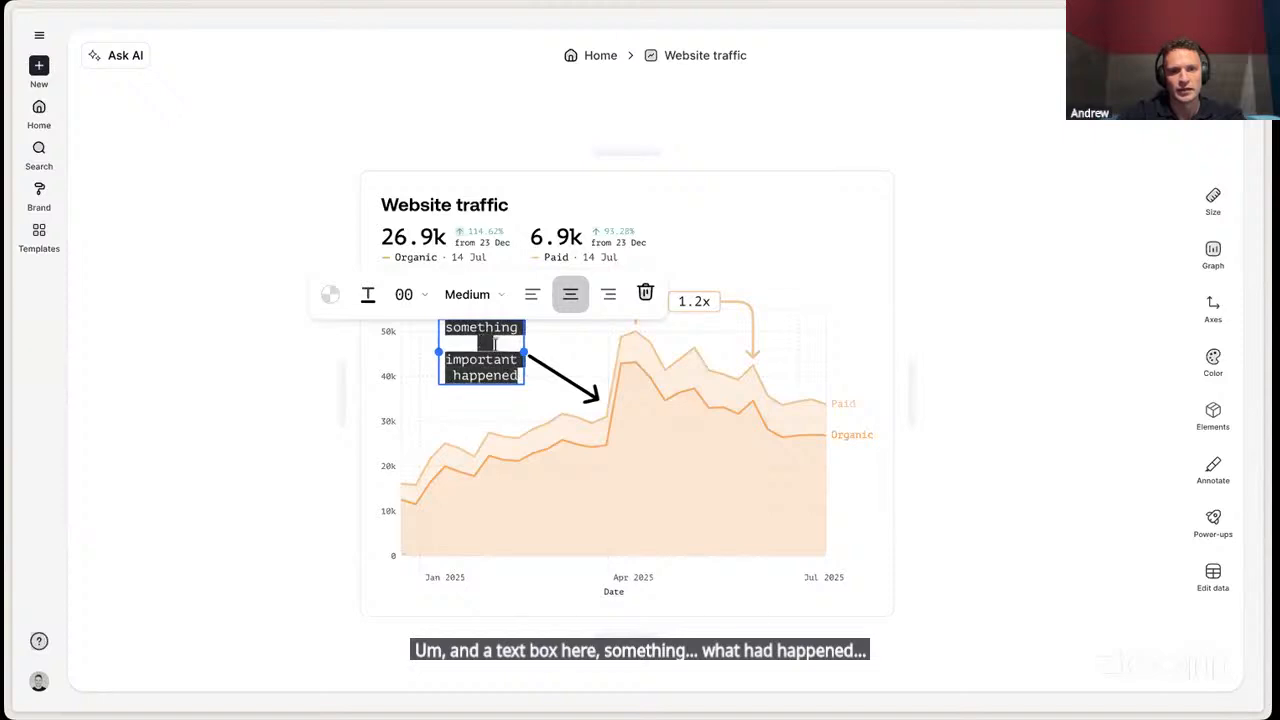
pyautogui.click(497, 342)
pyautogui.press('Delete')
pyautogui.moveTo(525, 352); pyautogui.dragTo(592, 352)
pyautogui.doubleClick(518, 344)
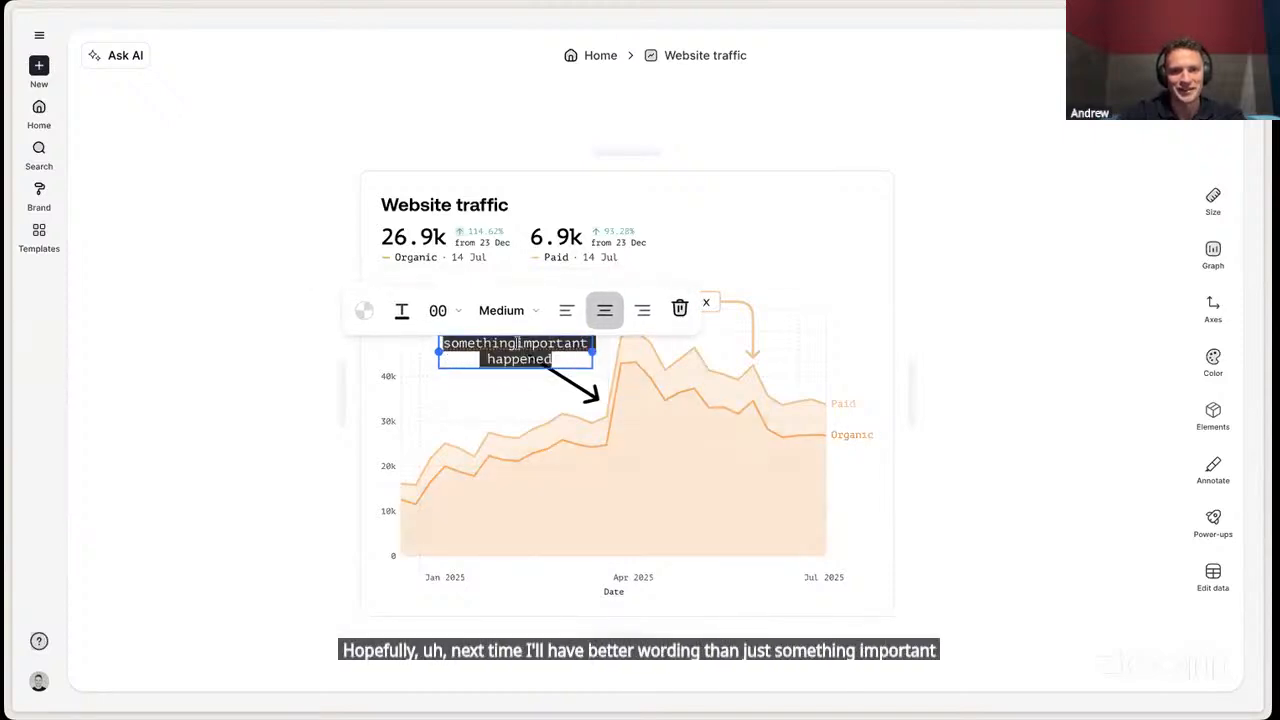
pyautogui.click(530, 352)
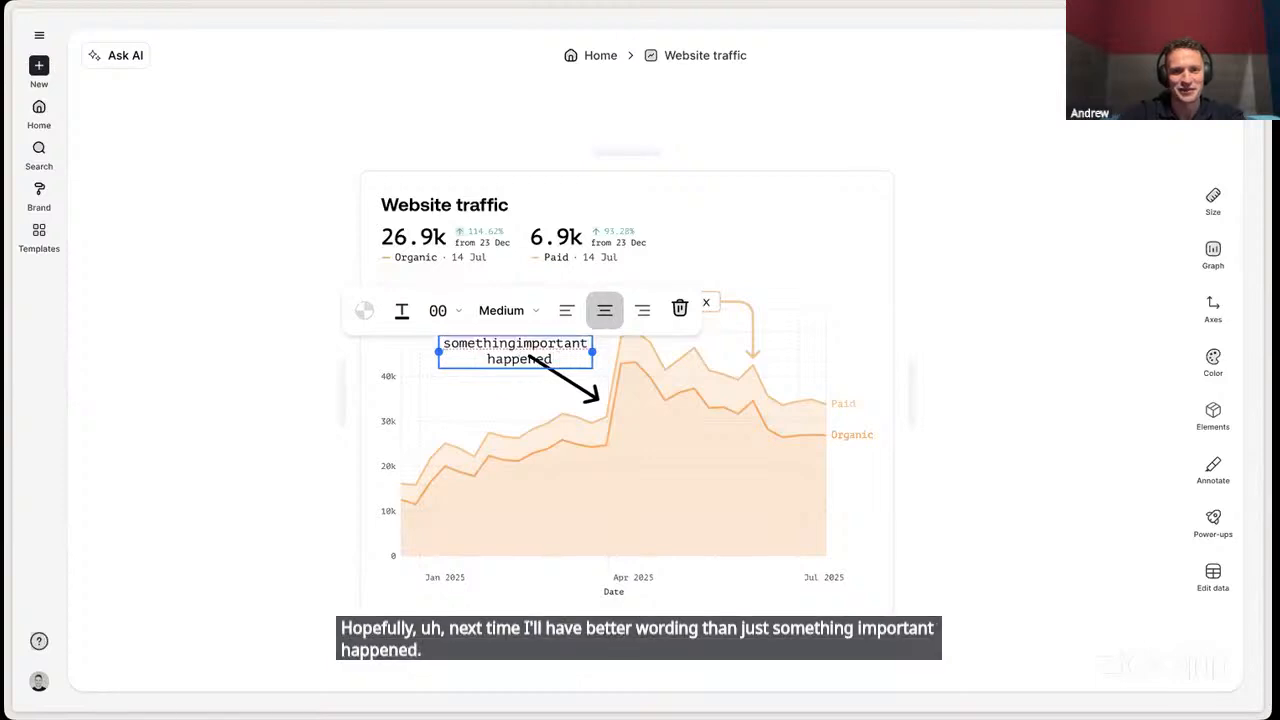
pyautogui.click(794, 229)
pyautogui.click(547, 347)
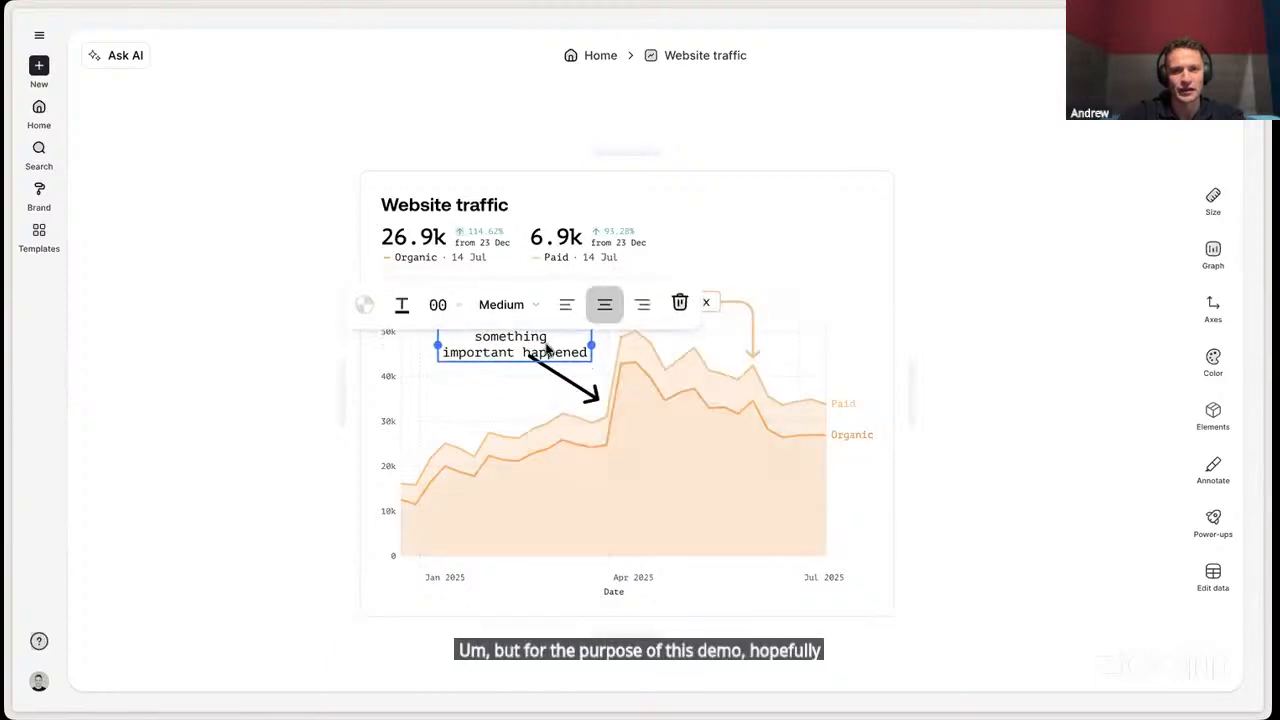
pyautogui.moveTo(547, 347); pyautogui.dragTo(538, 340)
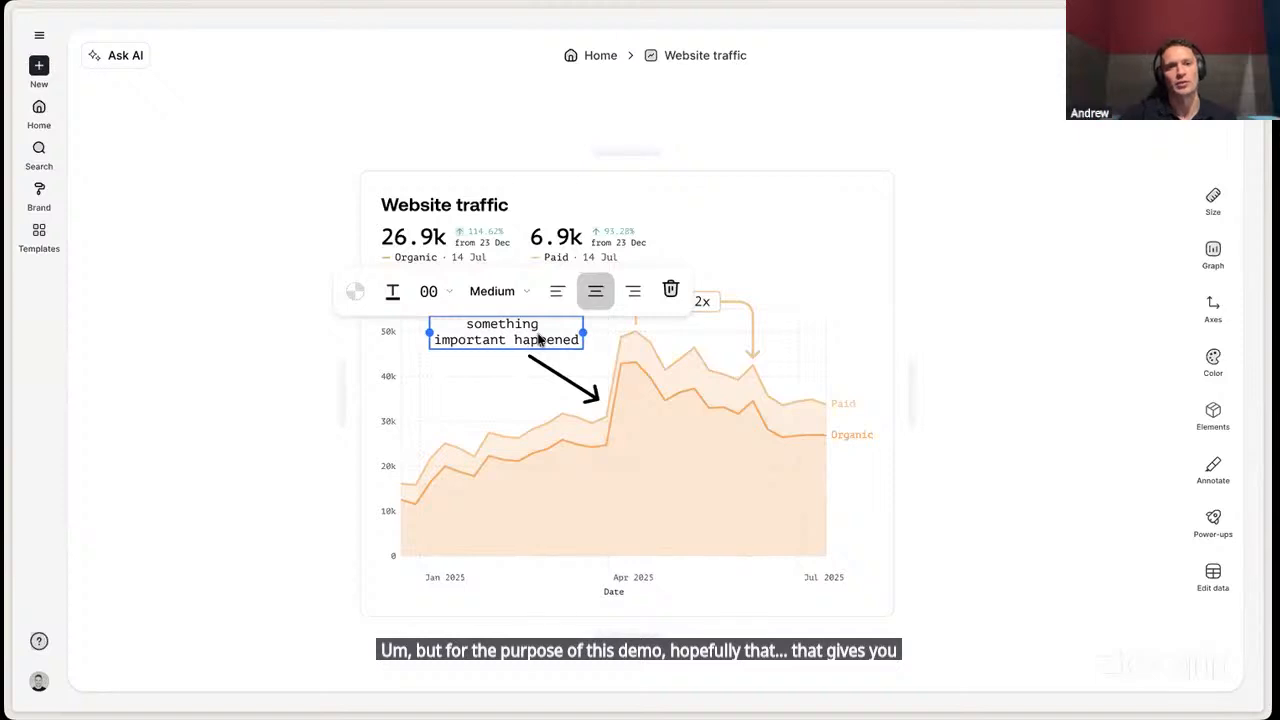
pyautogui.click(1050, 289)
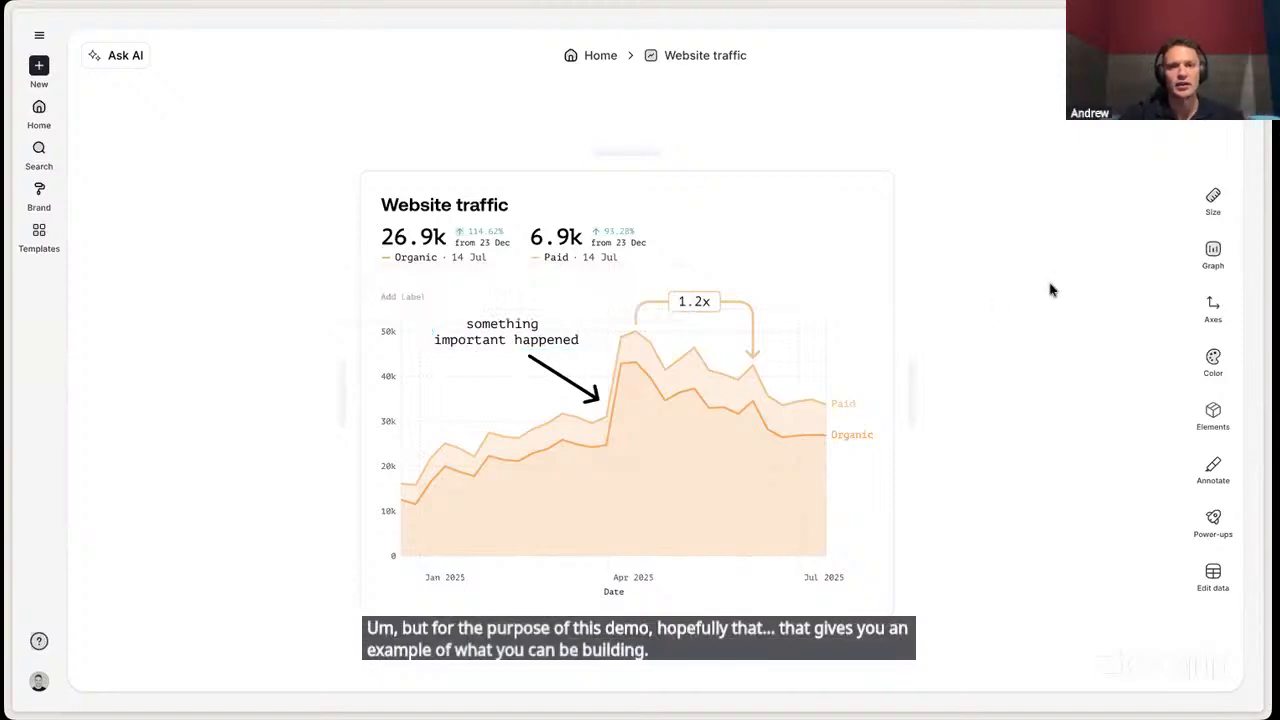
# - Delete the "something important happened" callout and its arrow from the graph
pyautogui.click(533, 338)
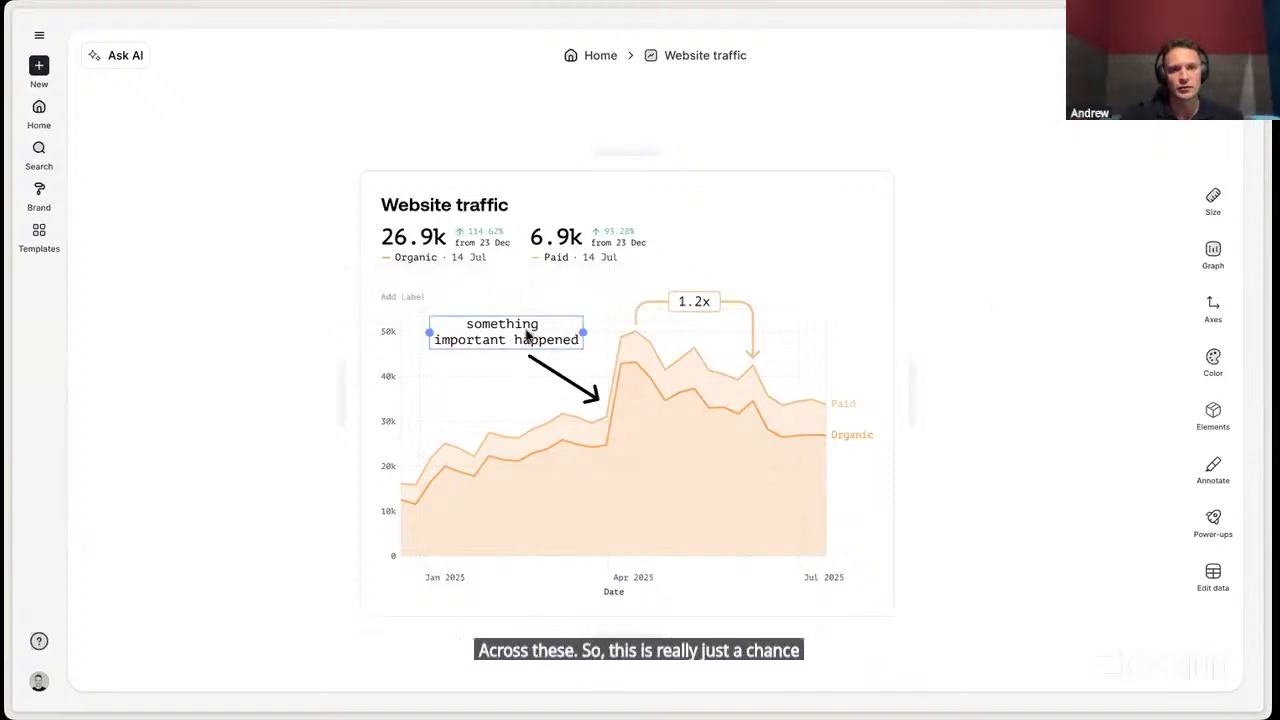
pyautogui.press('Delete')
pyautogui.click(560, 378)
pyautogui.press('Delete')
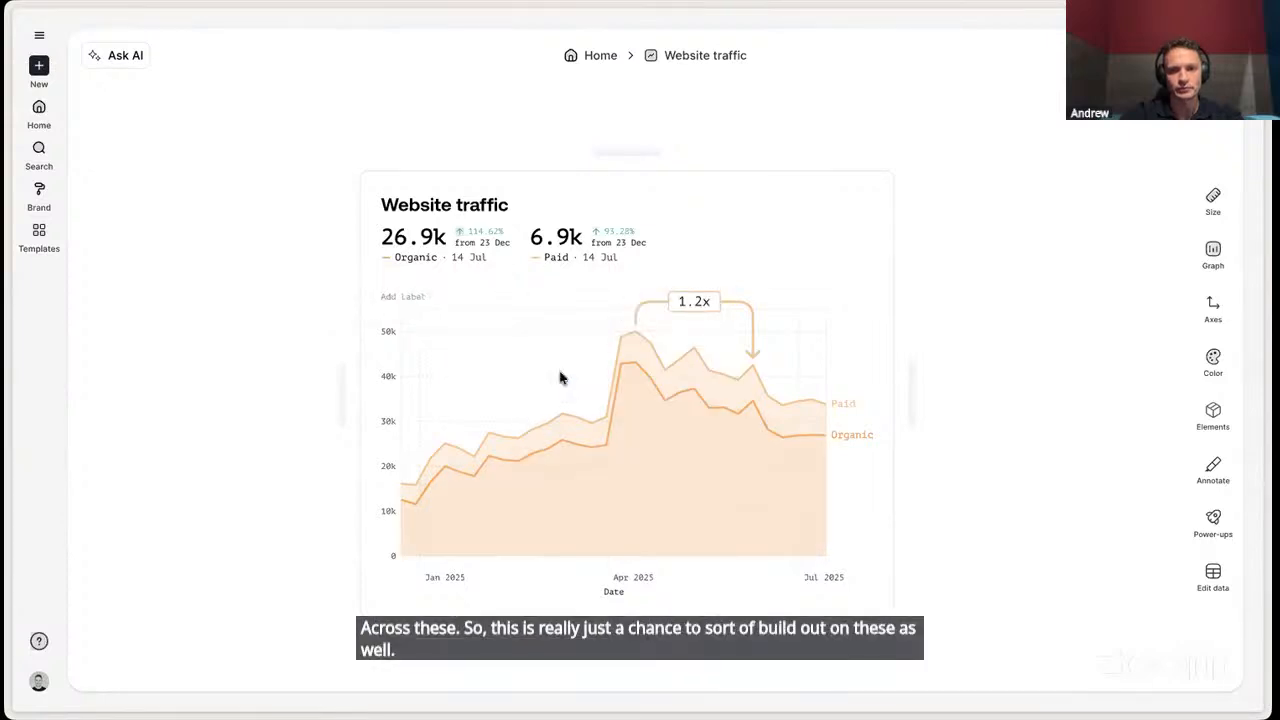
# - Annotate the 3 Feb Paid data point with the comment "Launch happened here"
pyautogui.moveTo(487, 430)
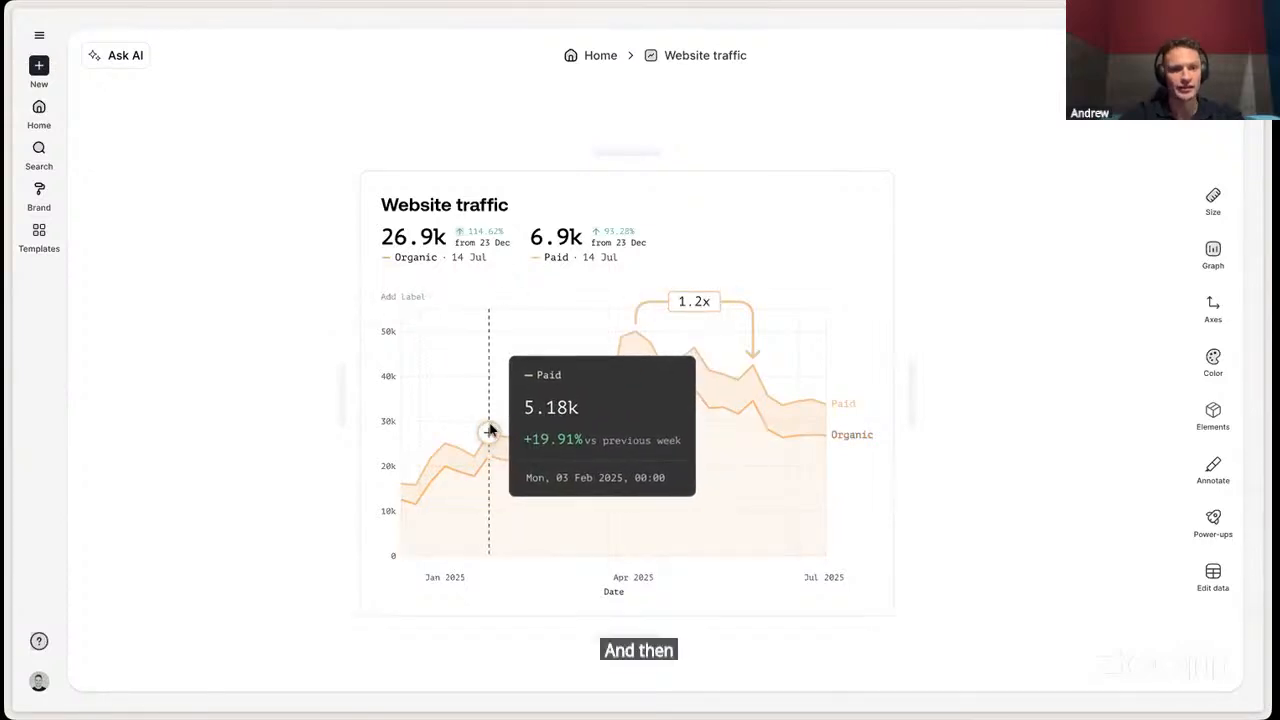
pyautogui.click(489, 431)
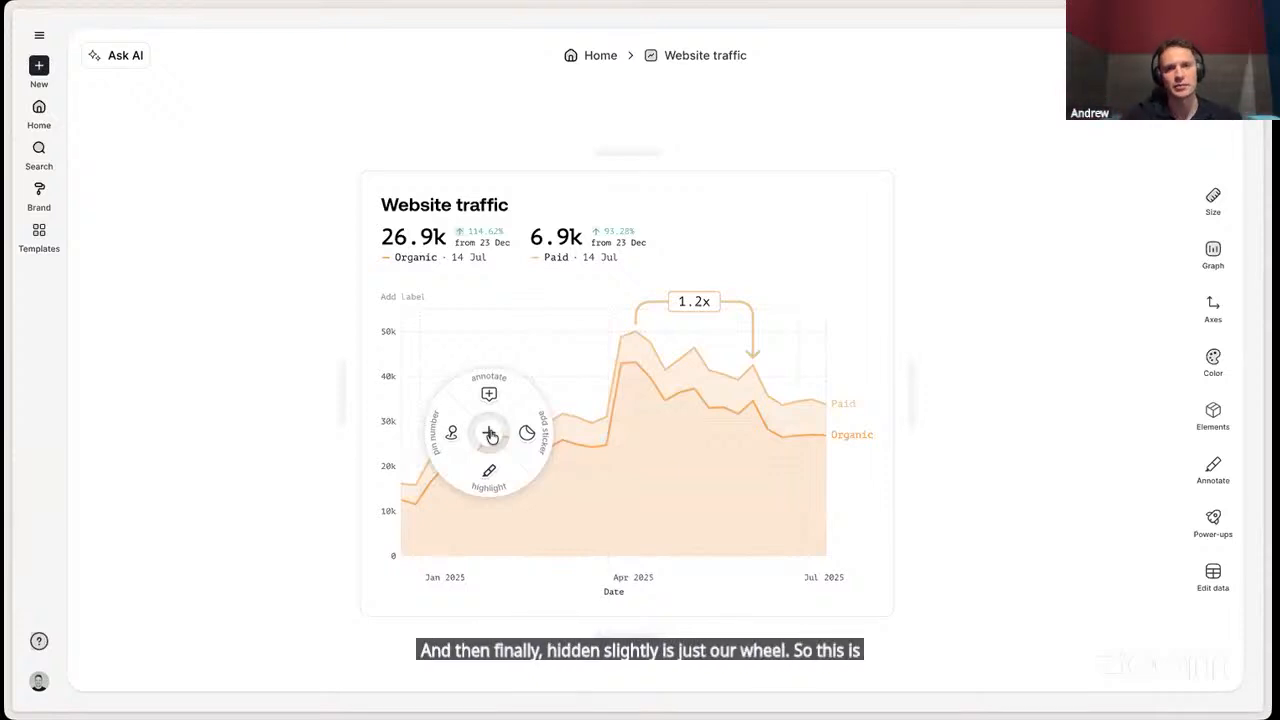
pyautogui.click(489, 394)
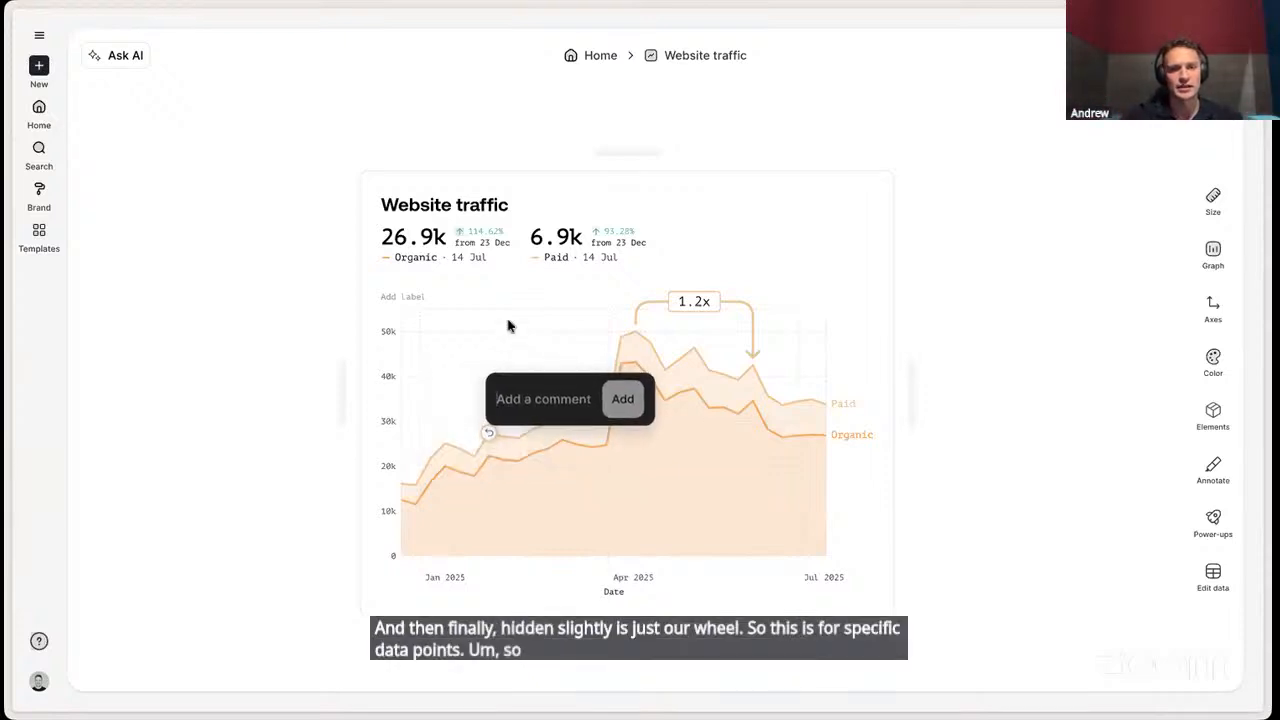
pyautogui.write('launch')
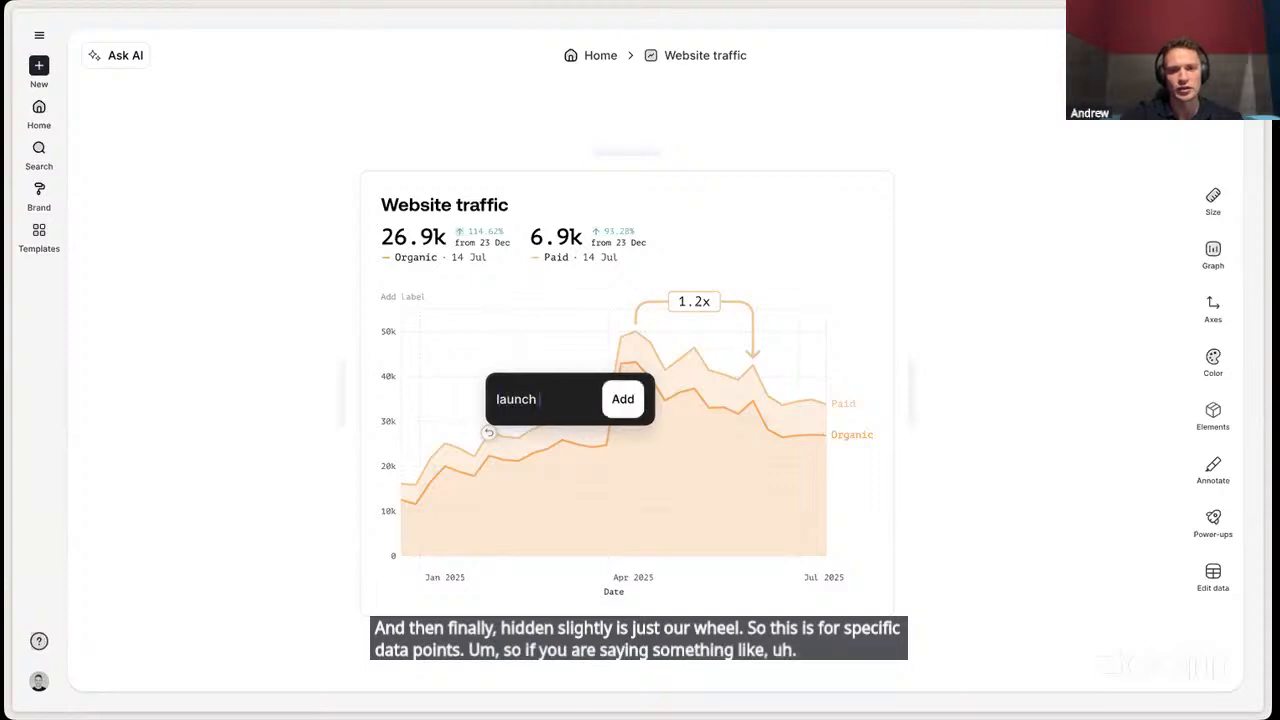
pyautogui.write(' happened')
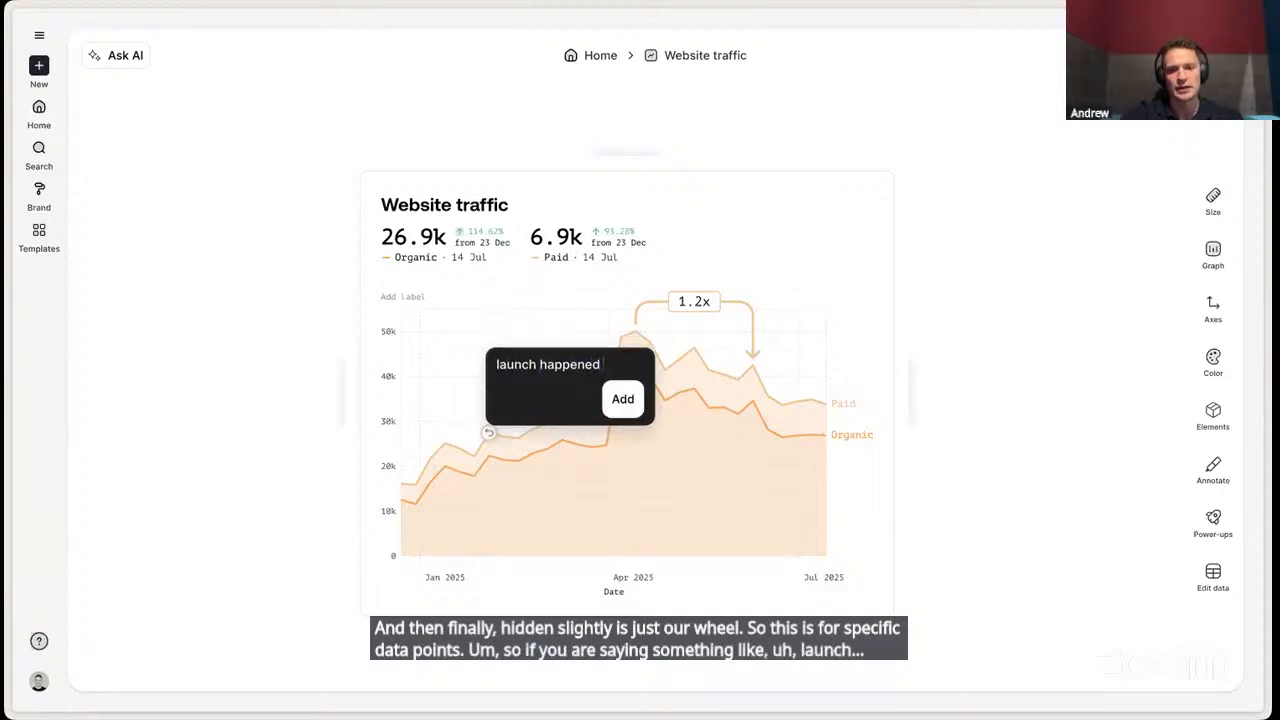
pyautogui.write(' here')
pyautogui.click(622, 398)
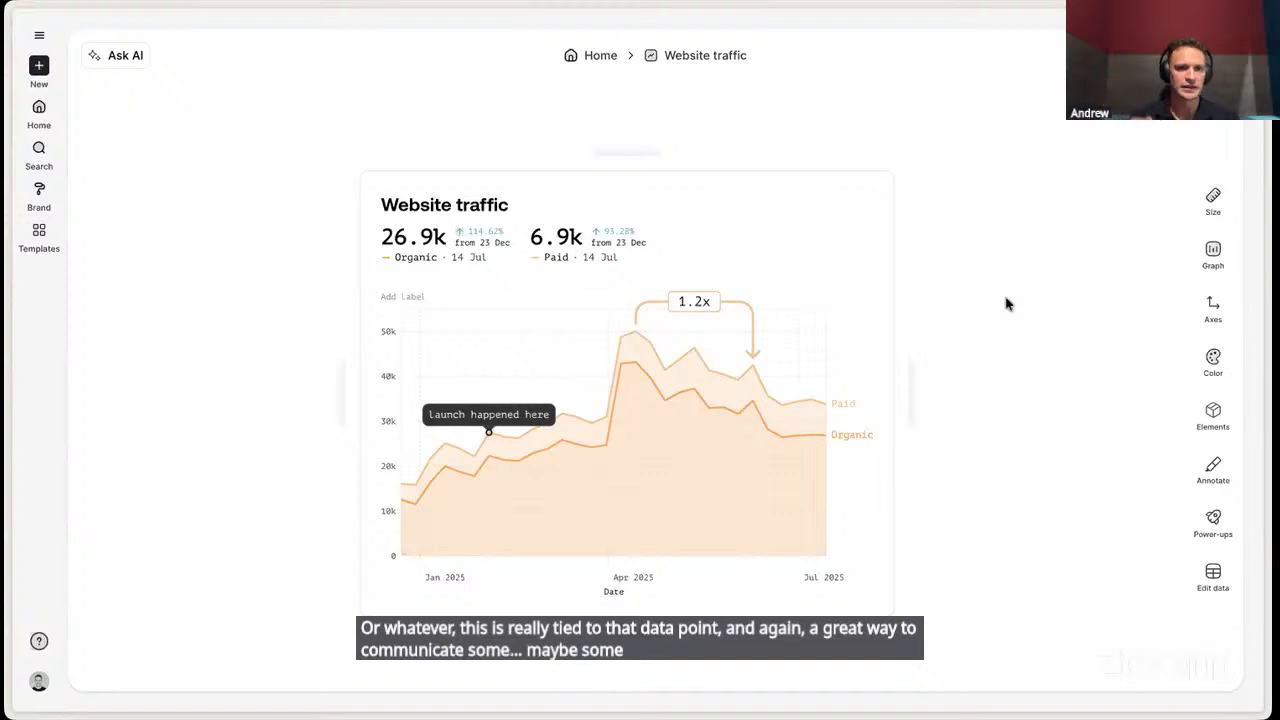
pyautogui.moveTo(636, 416)
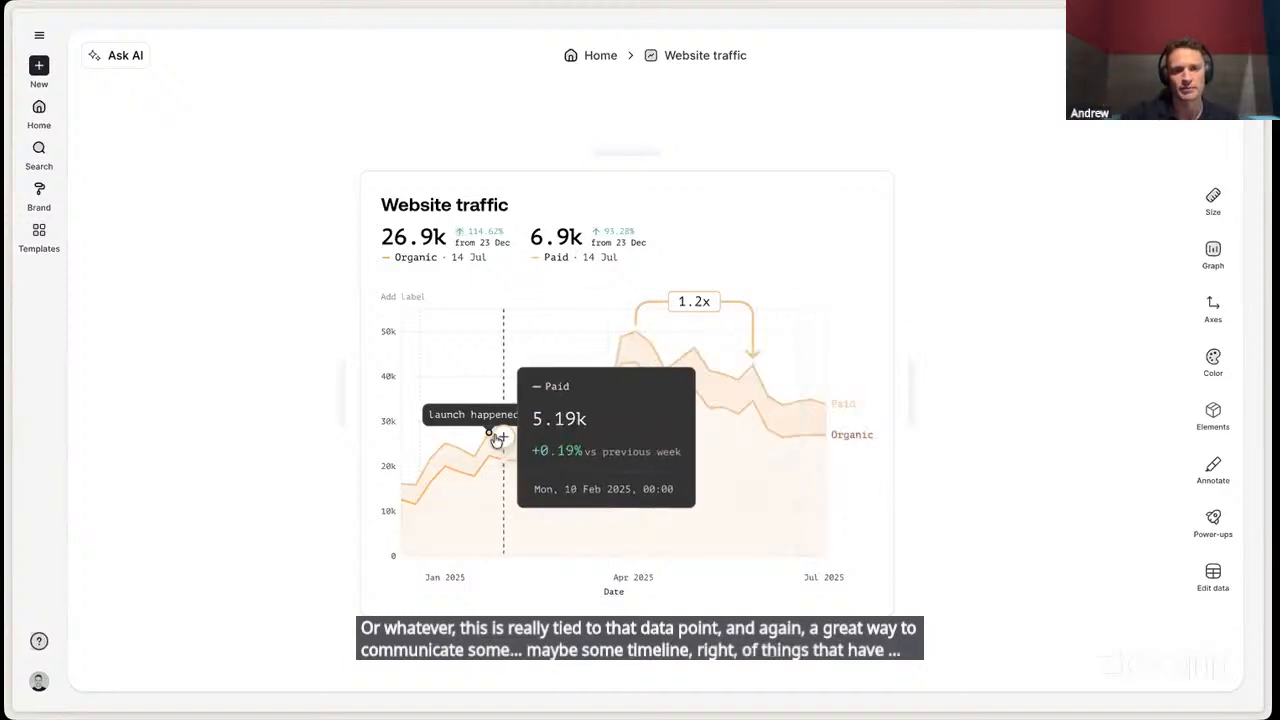
# - Turn on the goal line and set its goal value to 30000
pyautogui.click(1216, 520)
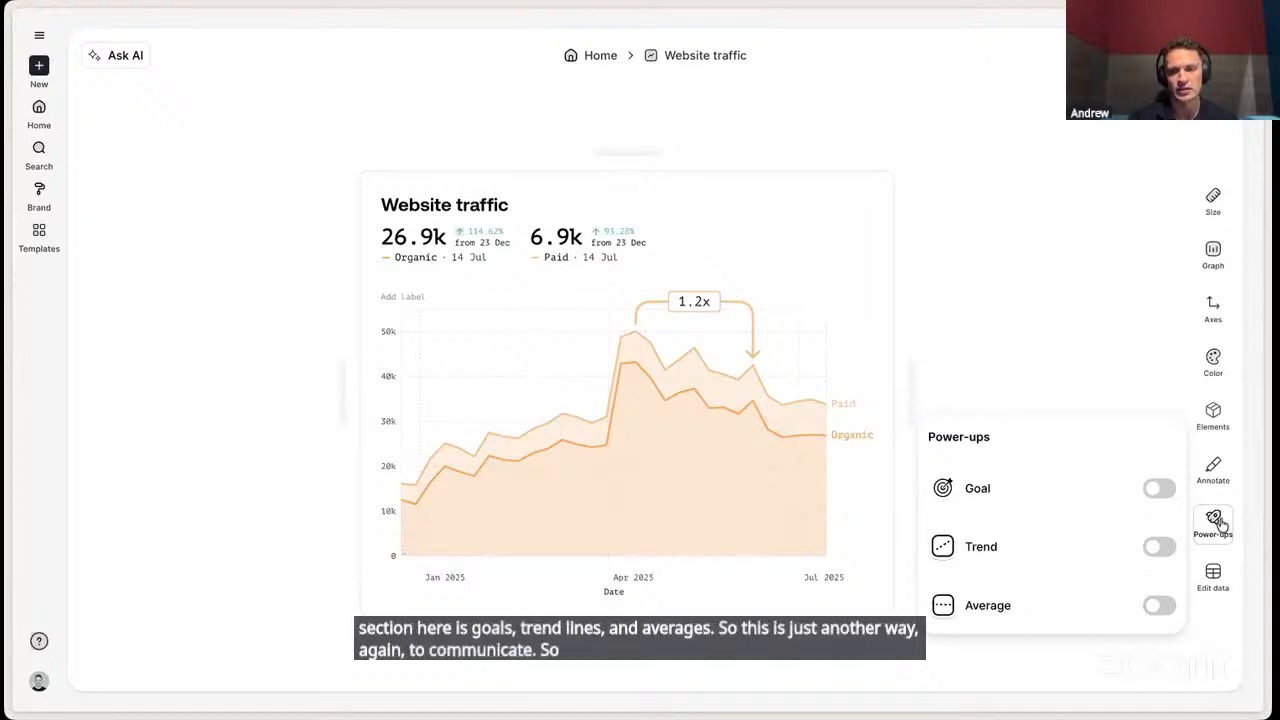
pyautogui.click(1159, 488)
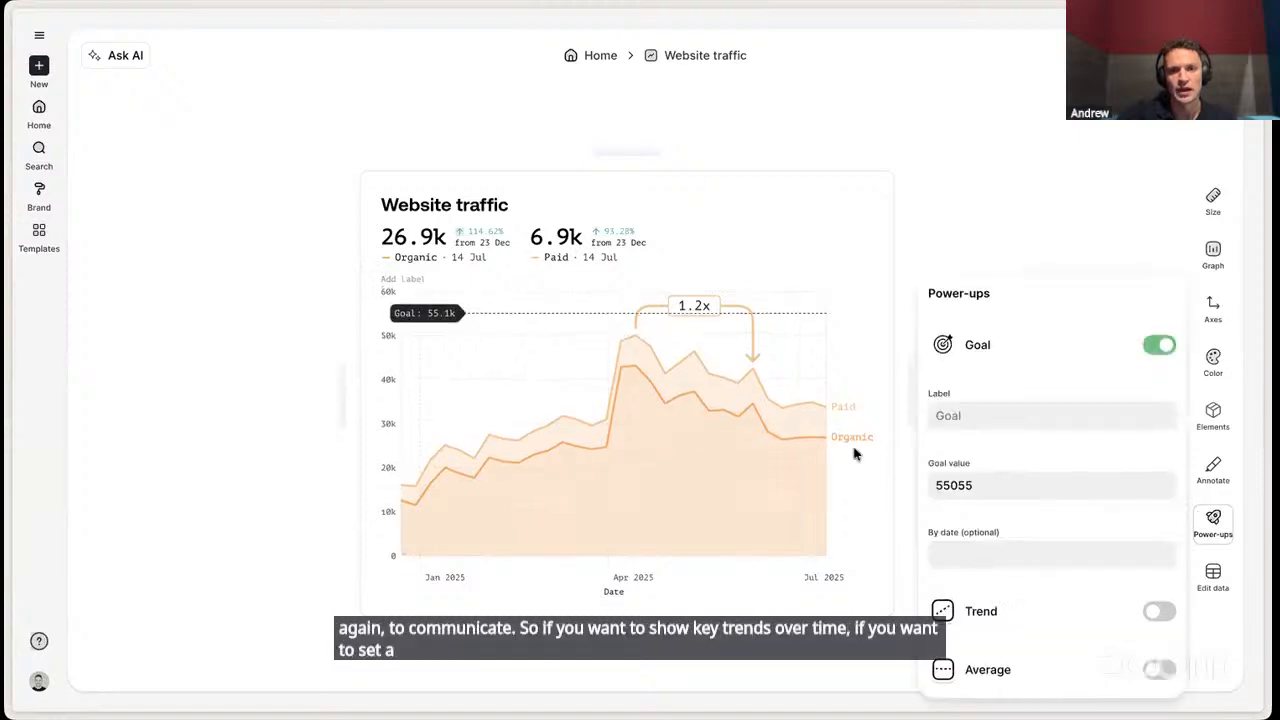
pyautogui.doubleClick(959, 487)
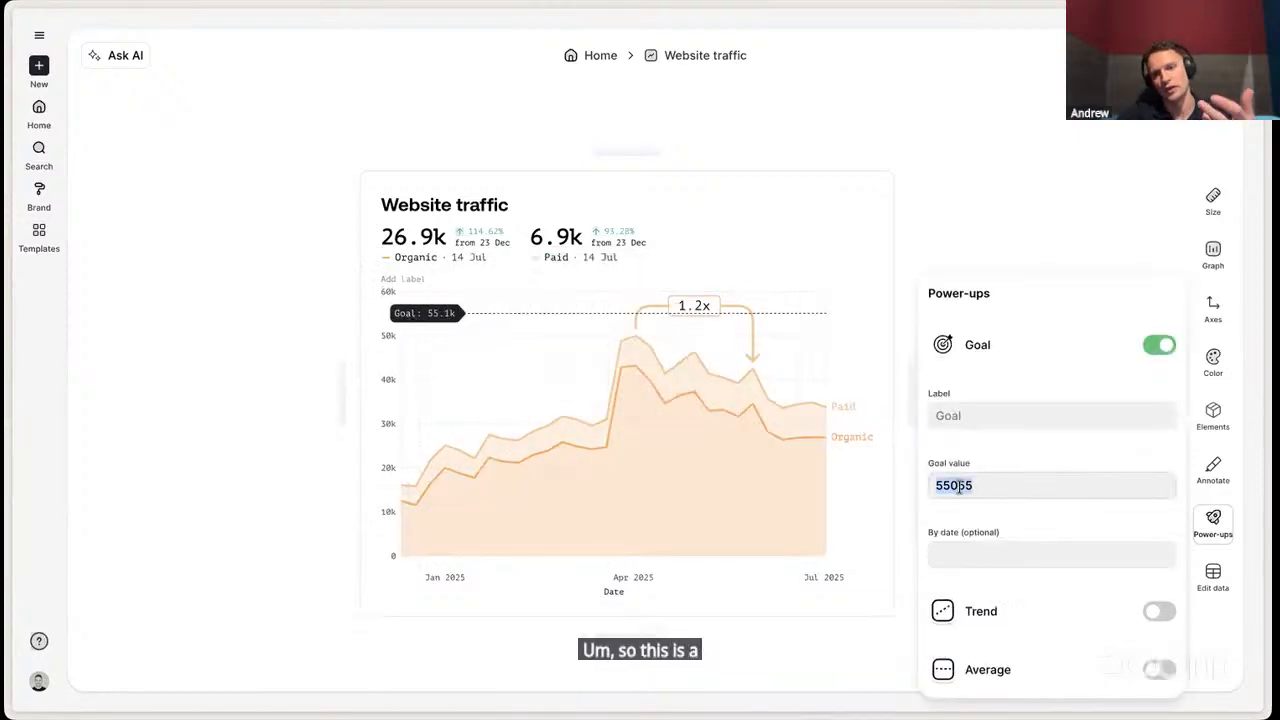
pyautogui.click(979, 483)
pyautogui.moveTo(980, 483); pyautogui.dragTo(914, 487)
pyautogui.press('Right')
pyautogui.write('3')
pyautogui.press('BackSpace')
pyautogui.press('BackSpace')
pyautogui.press('BackSpace')
pyautogui.press('BackSpace')
pyautogui.press('BackSpace')
pyautogui.press('BackSpace')
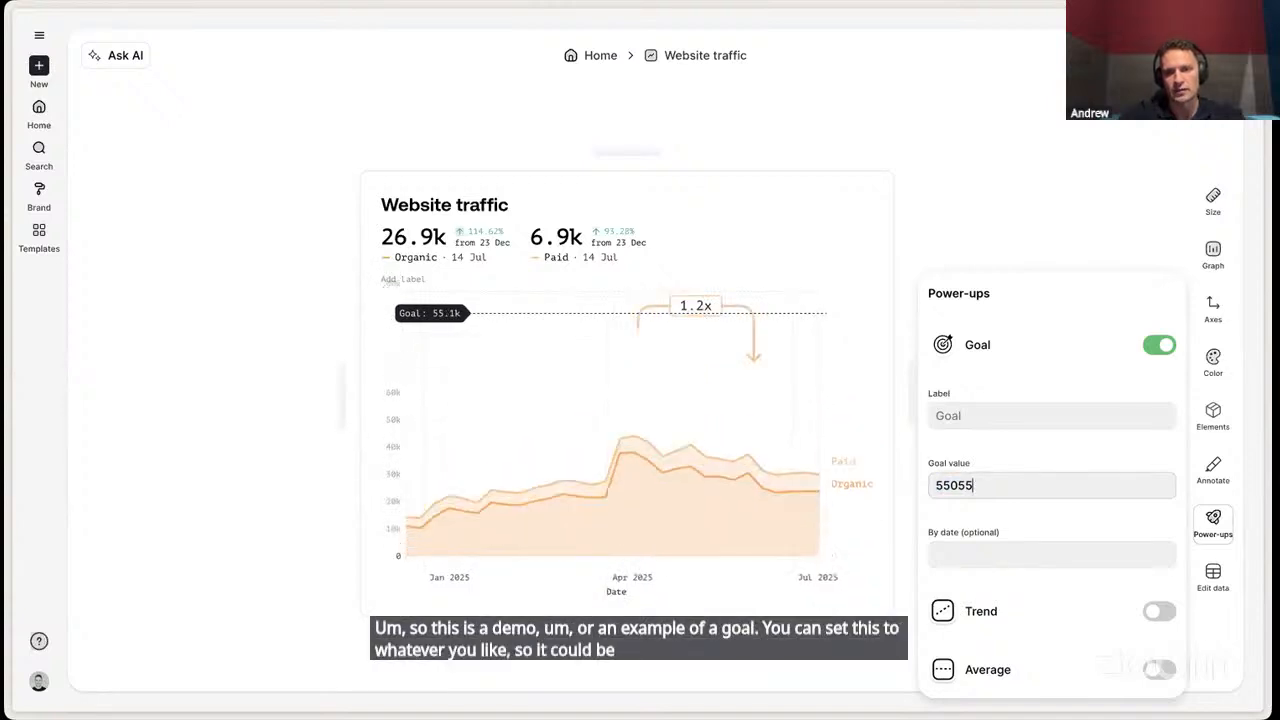
pyautogui.write('30000')
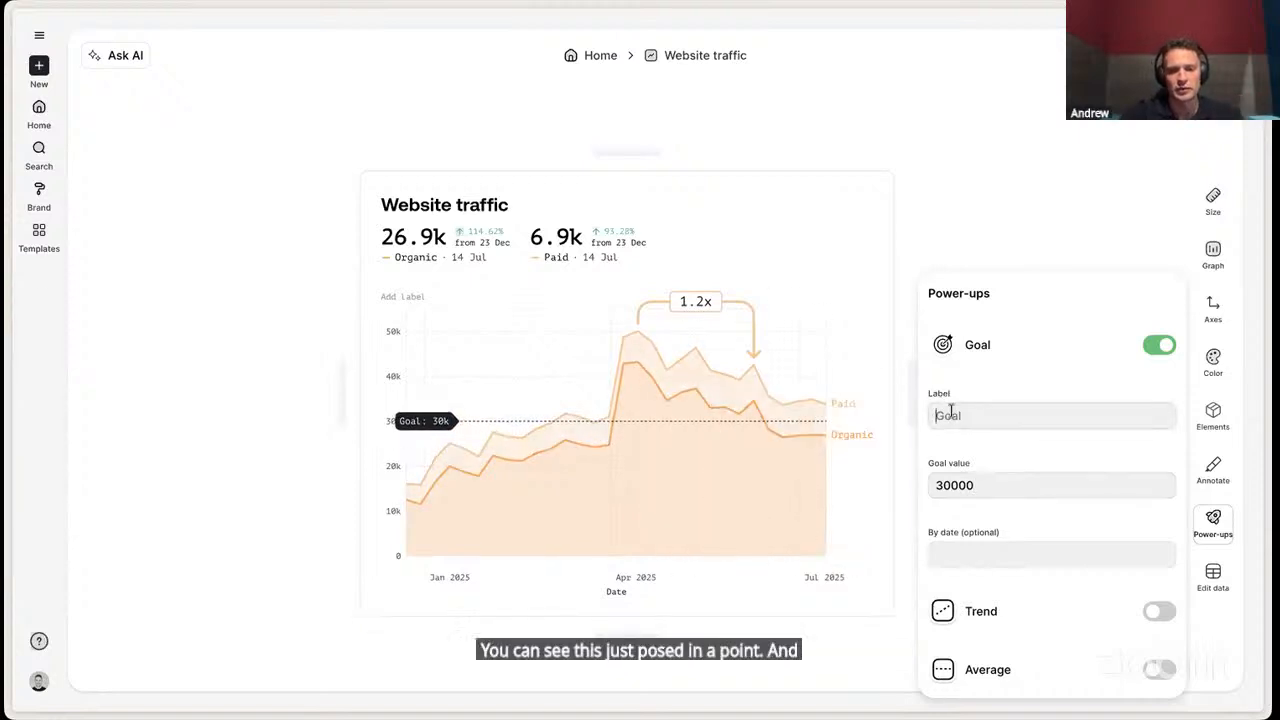
# - Label the goal line "goal for year" and turn the goal off
pyautogui.write('goal')
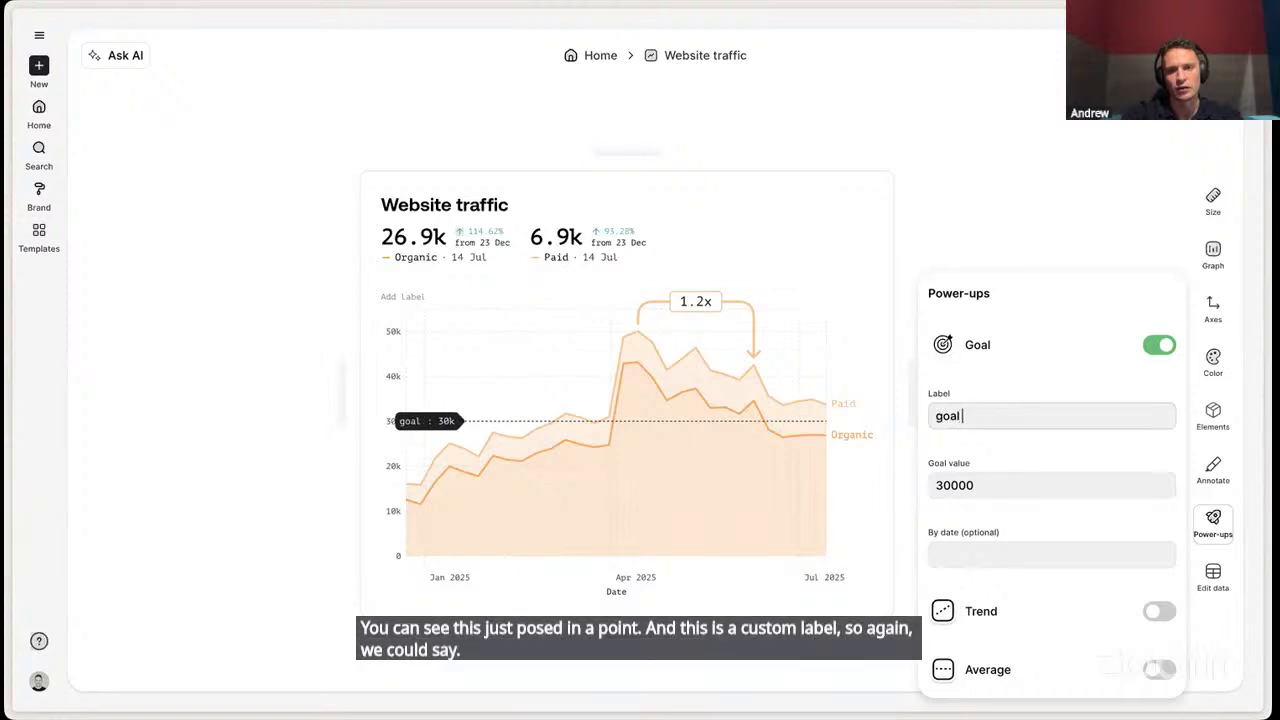
pyautogui.write(' for year')
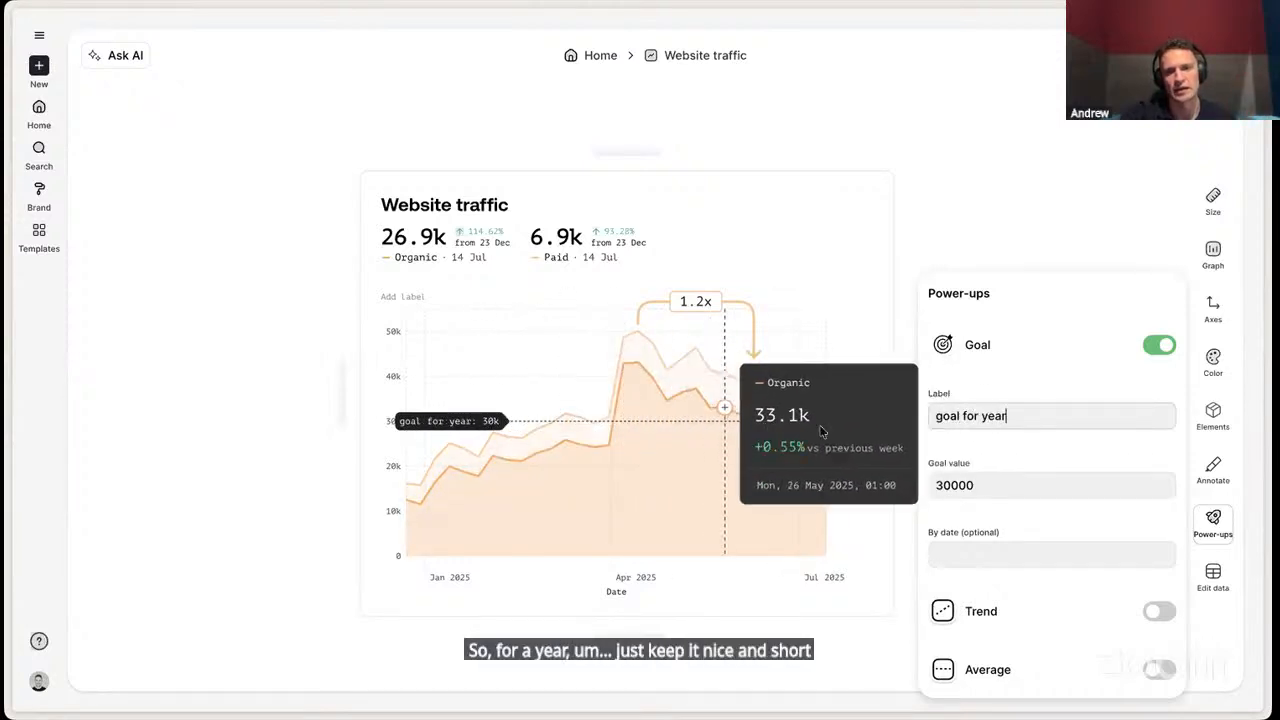
pyautogui.click(1159, 344)
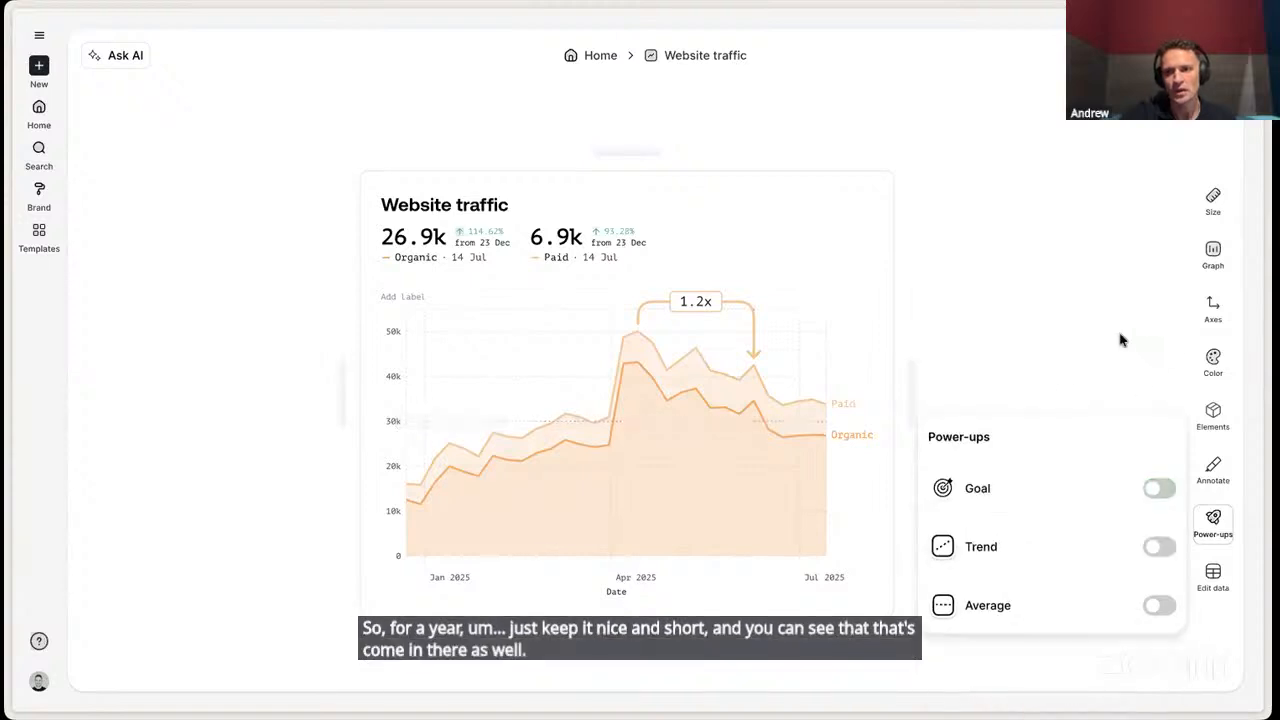
pyautogui.click(1120, 340)
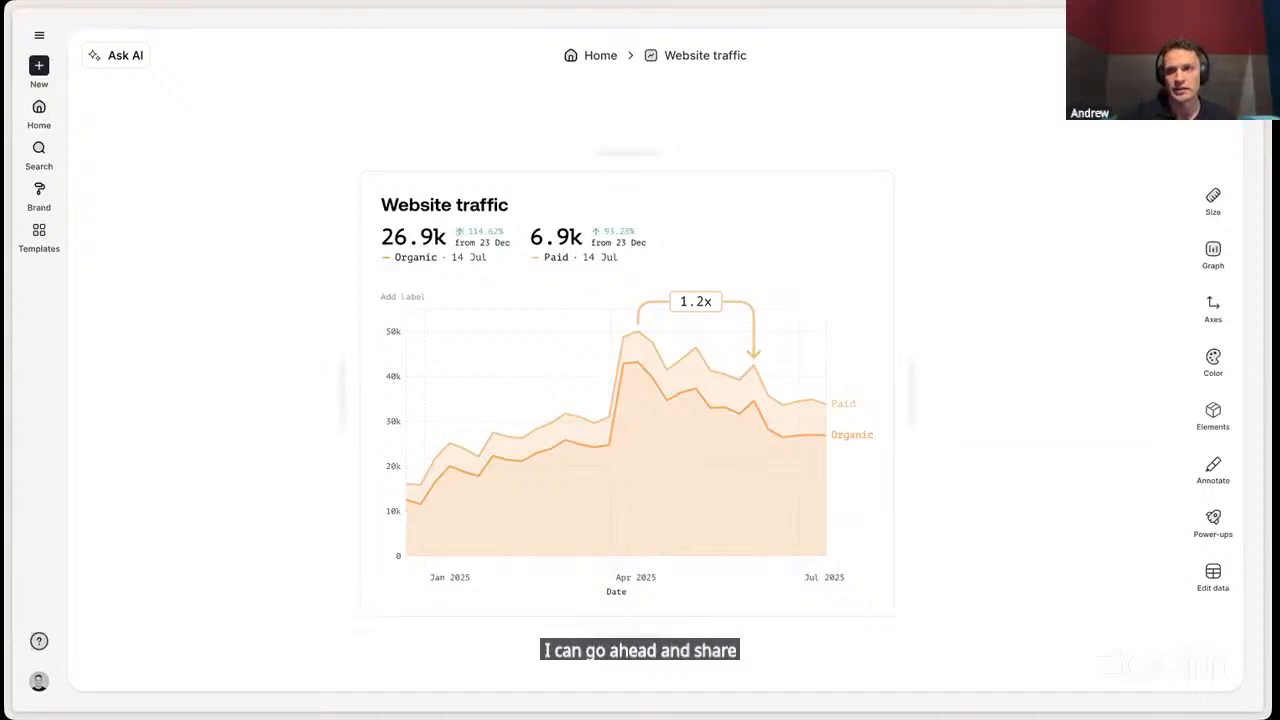
# - Generate a share link for the Website traffic graph and copy it
pyautogui.click(1194, 56)
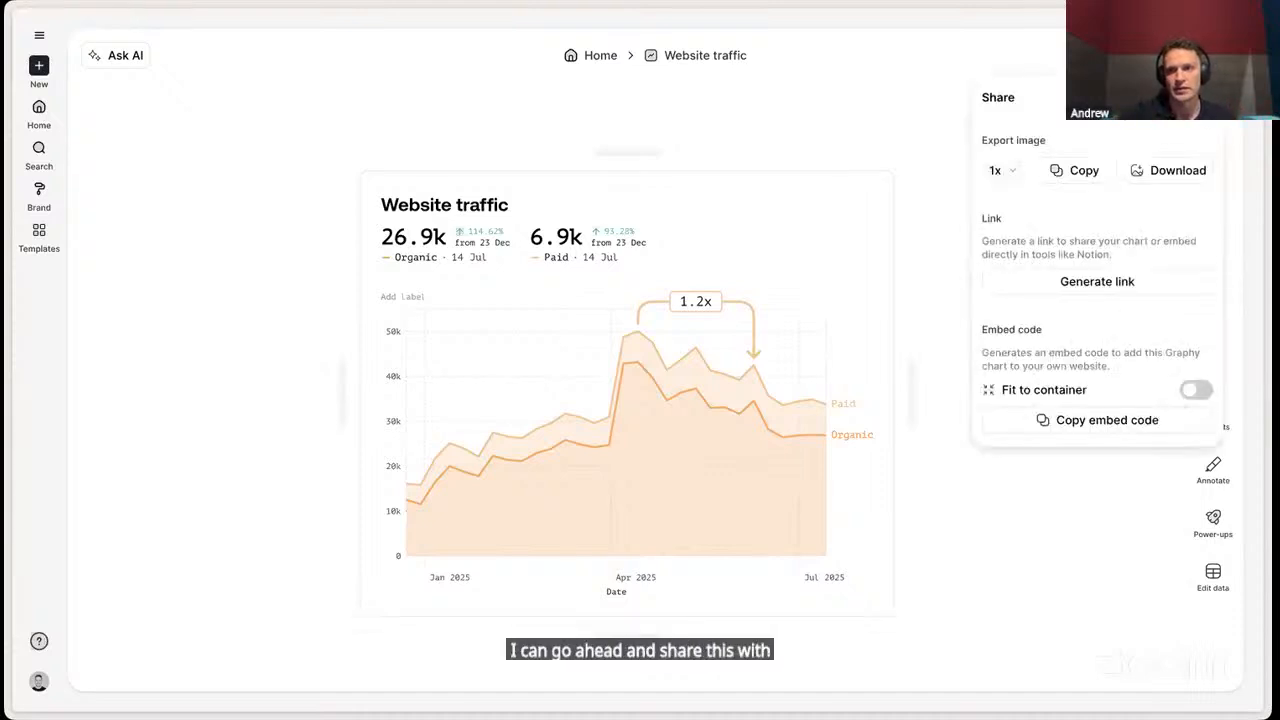
pyautogui.click(1100, 284)
pyautogui.click(1166, 318)
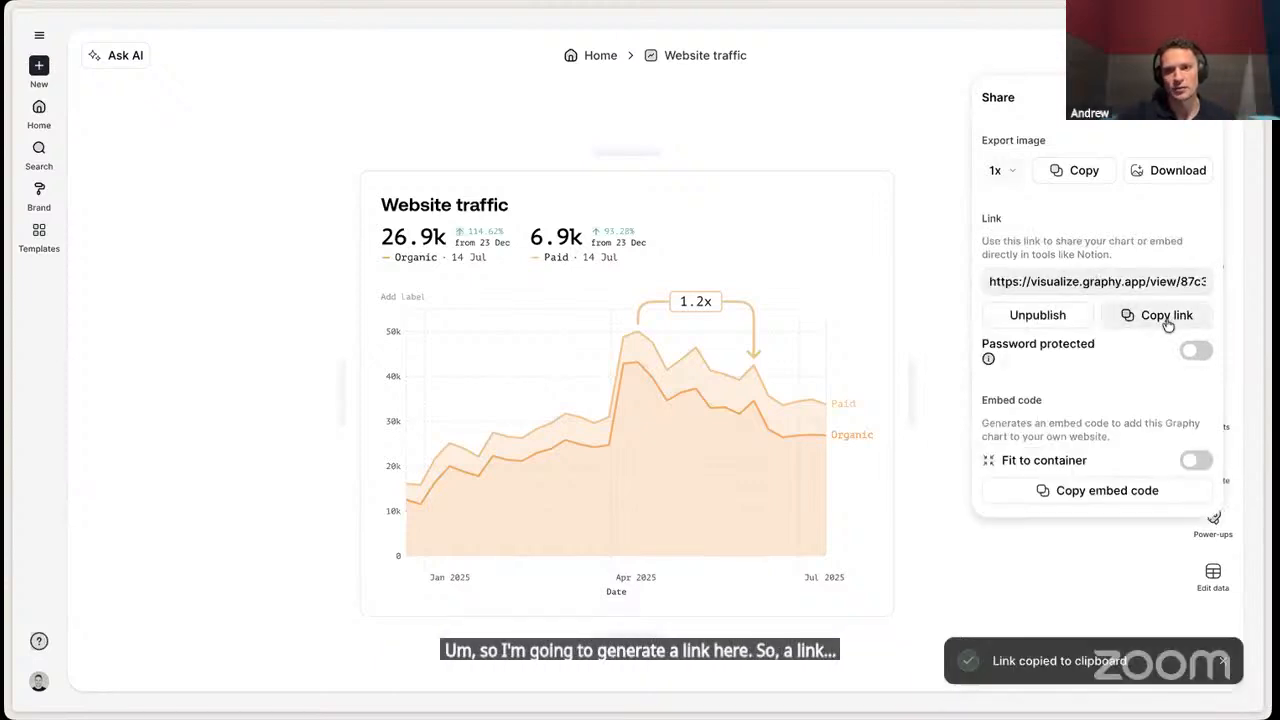
# - Open the copied share link in a new browser tab to view the published graph
pyautogui.click(920, 138)
pyautogui.press('super+t')
pyautogui.press('super+v')
pyautogui.press('Return')
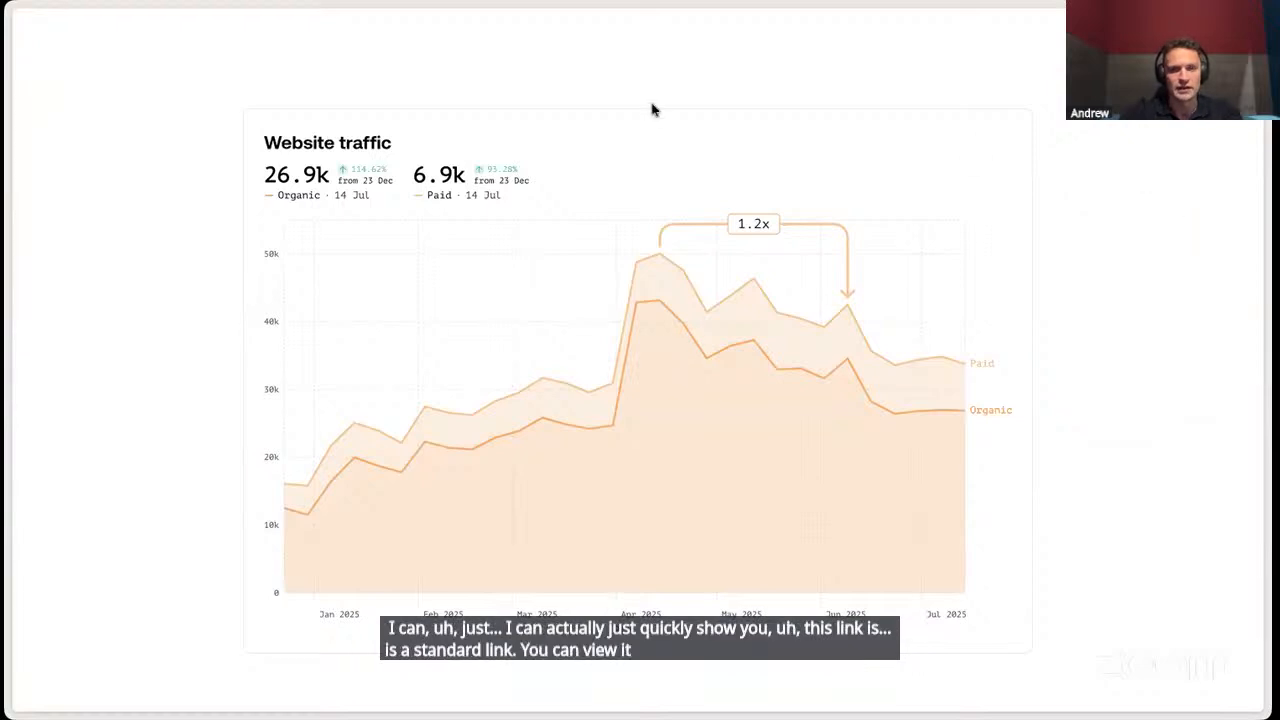
# - Switch to the Project Case Study preview with its embedded graph, and on to the Ceros Studio project
pyautogui.moveTo(8, 350)
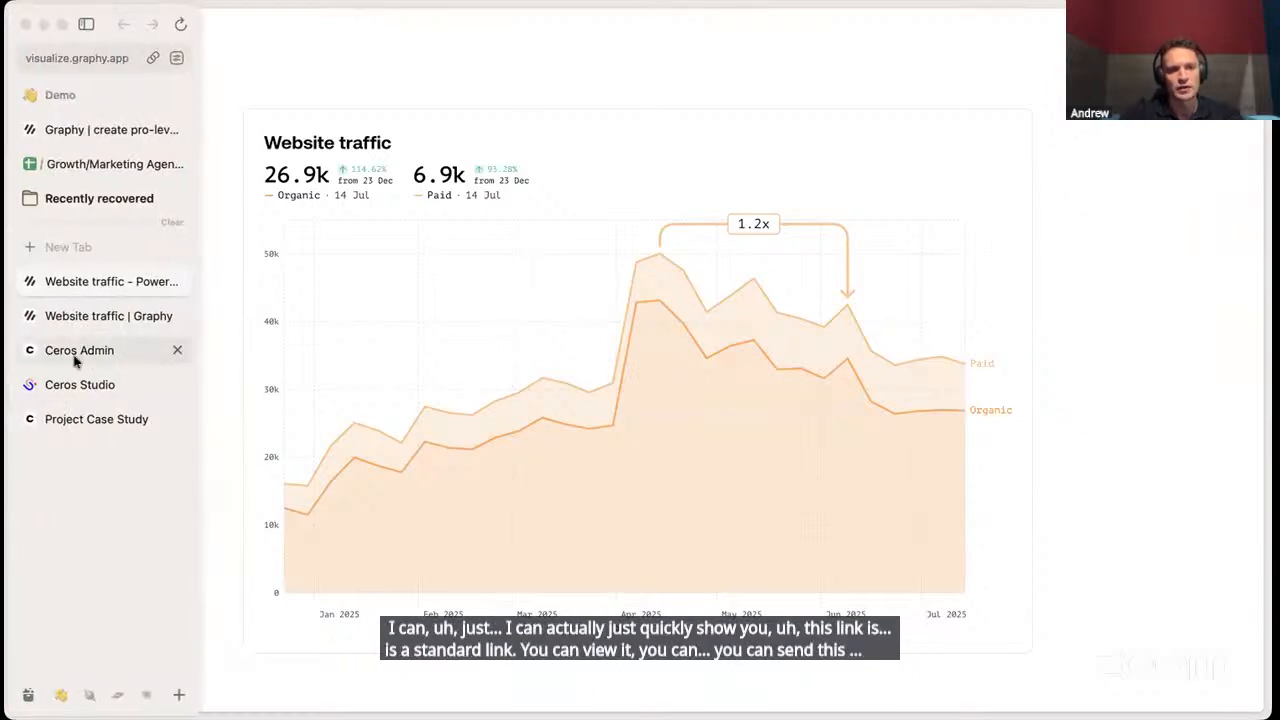
pyautogui.click(90, 420)
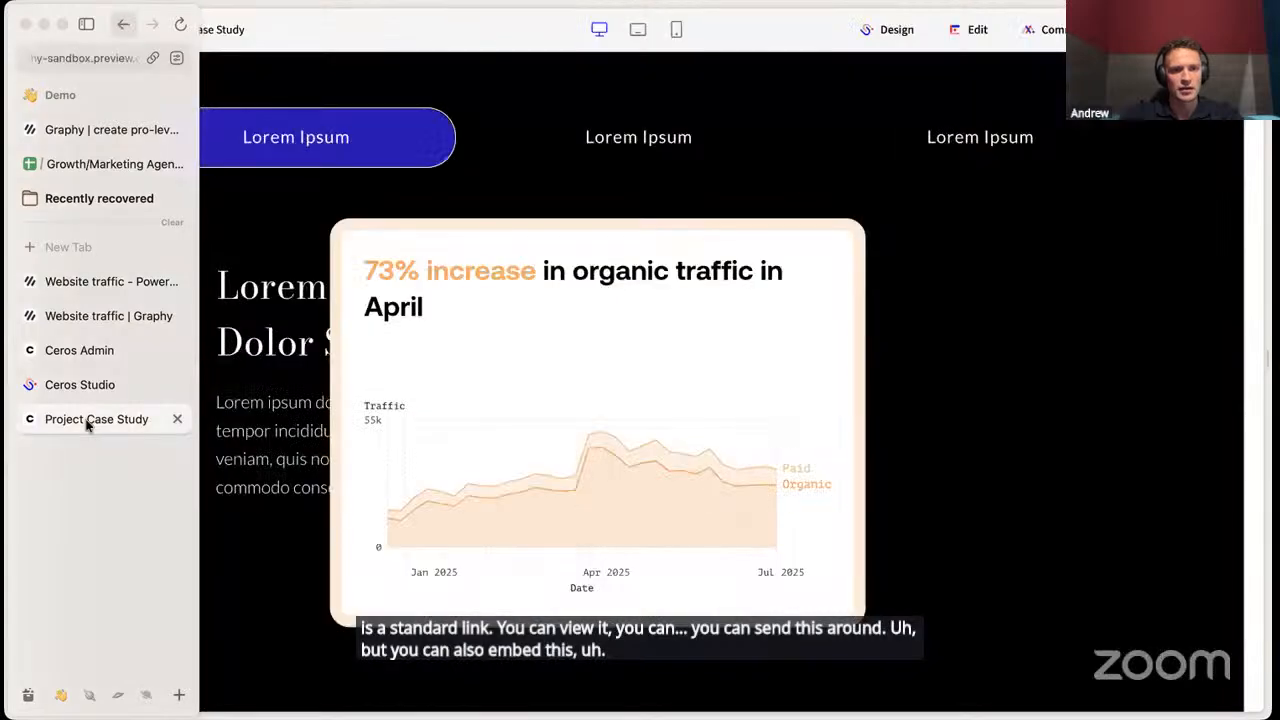
pyautogui.click(88, 390)
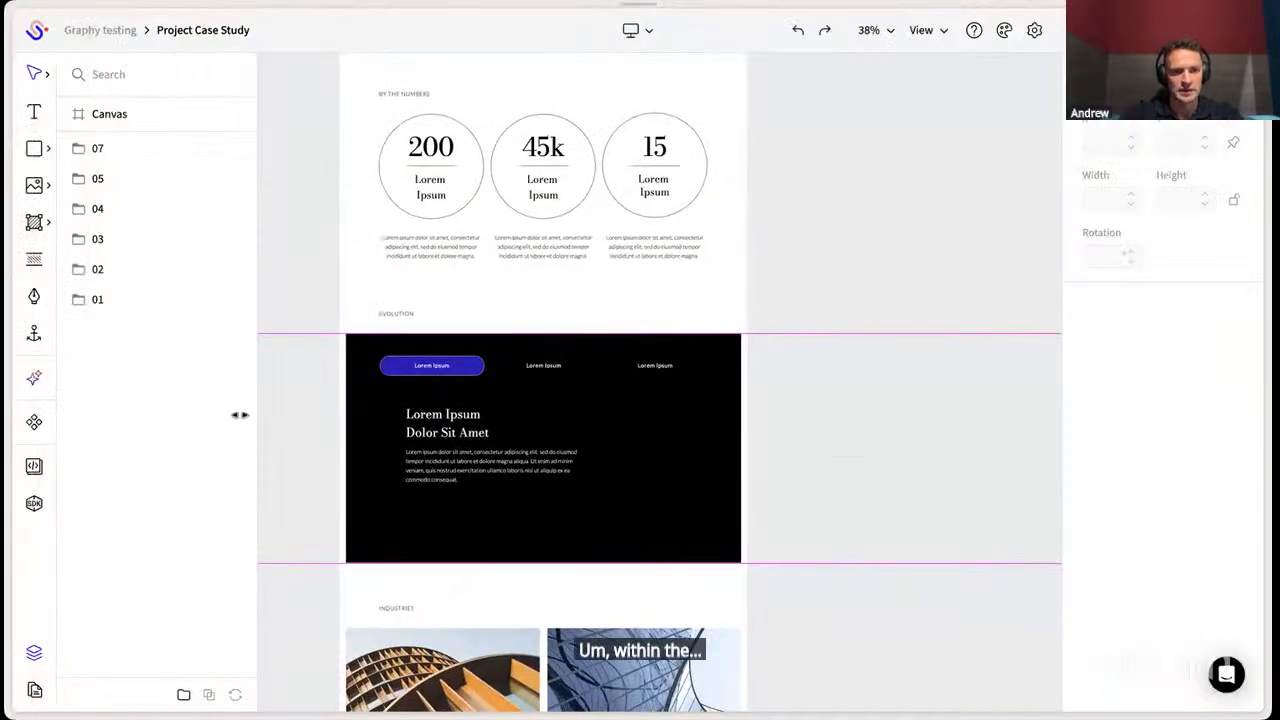
# - Delete the three statistic circles and their captions from the BY THE NUMBERS section
pyautogui.scroll(-5, 318, 441)
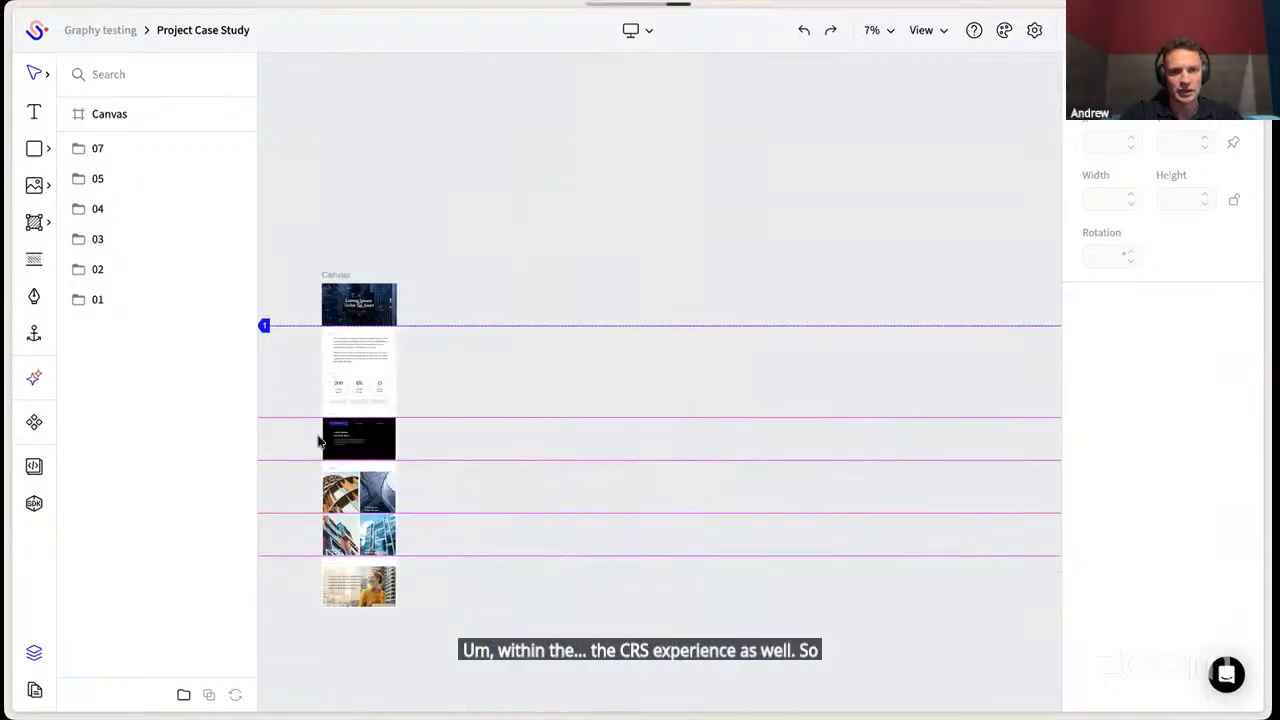
pyautogui.scroll(5, 318, 441)
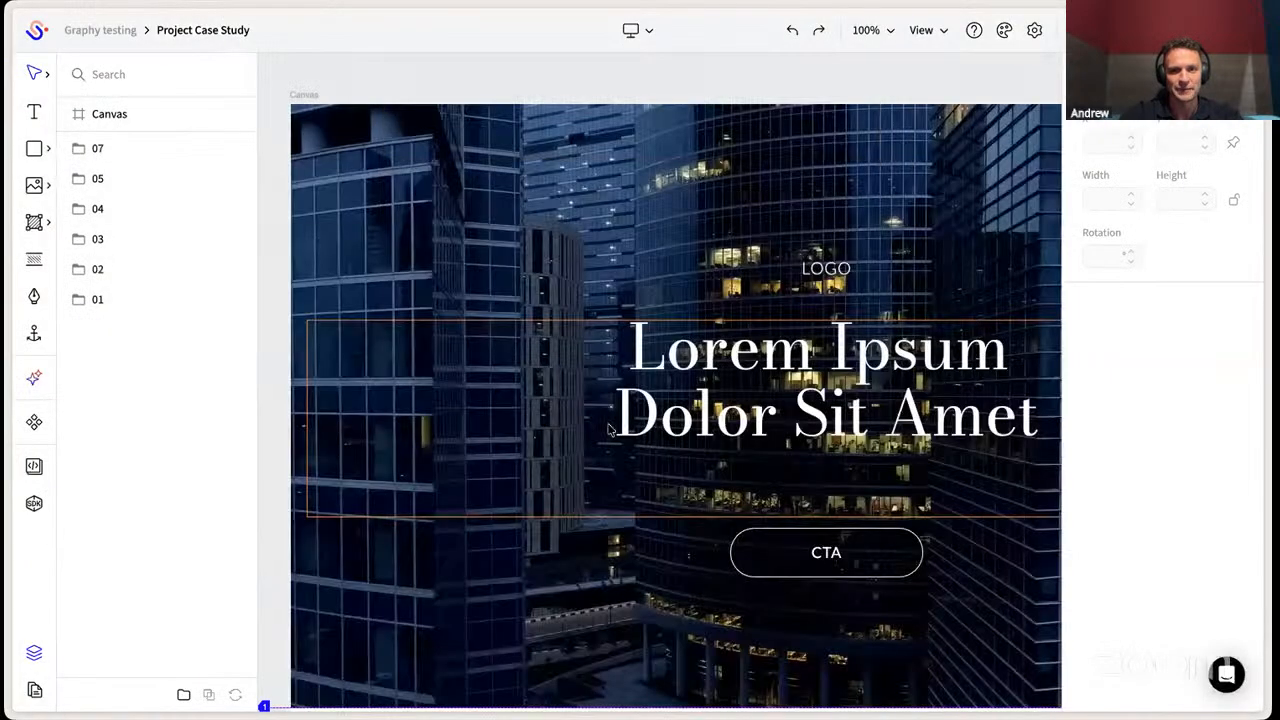
pyautogui.scroll(-10, 610, 430)
pyautogui.scroll(-5, 608, 430)
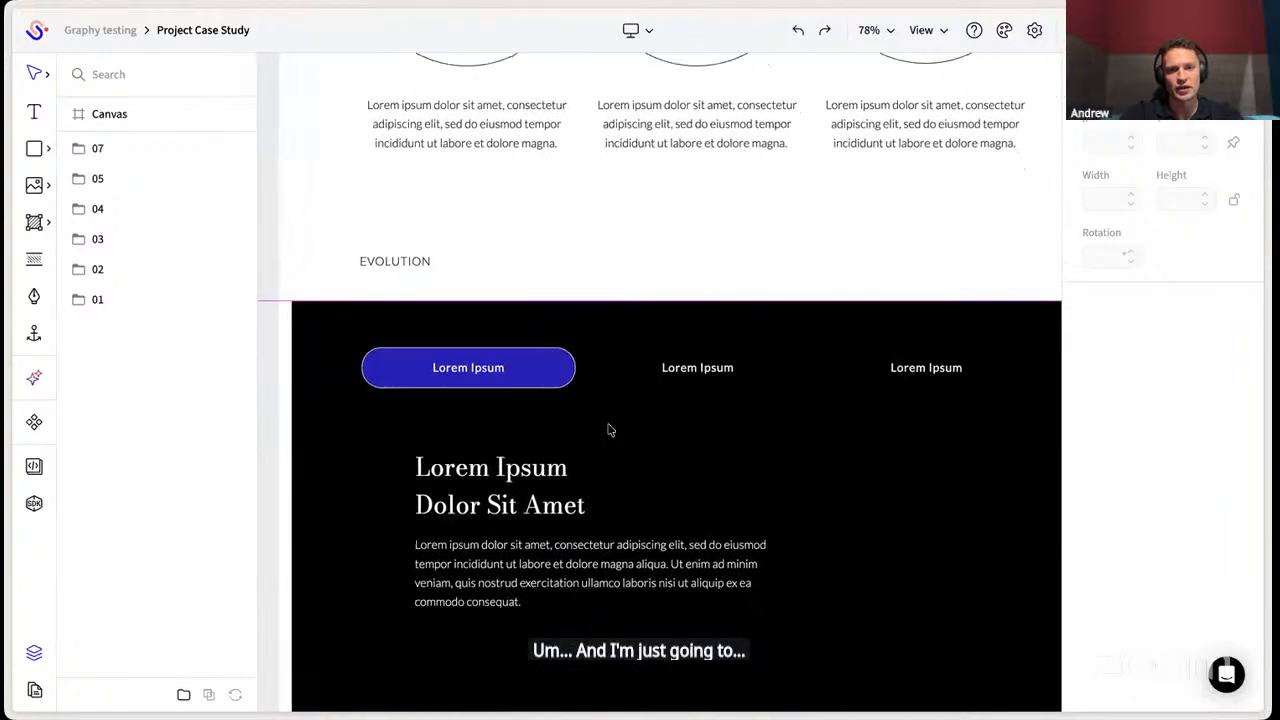
pyautogui.scroll(5, 608, 430)
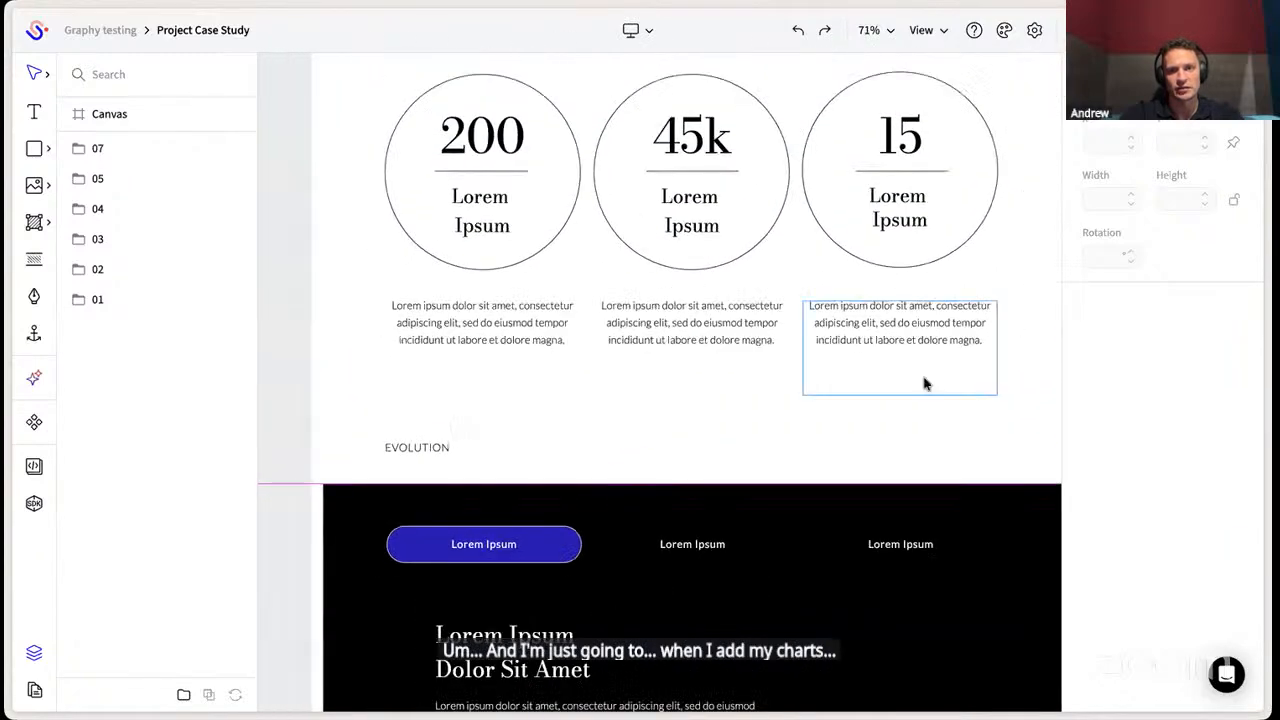
pyautogui.click(922, 383)
pyautogui.press('Delete')
pyautogui.moveTo(942, 365); pyautogui.dragTo(377, 155)
pyautogui.press('Delete')
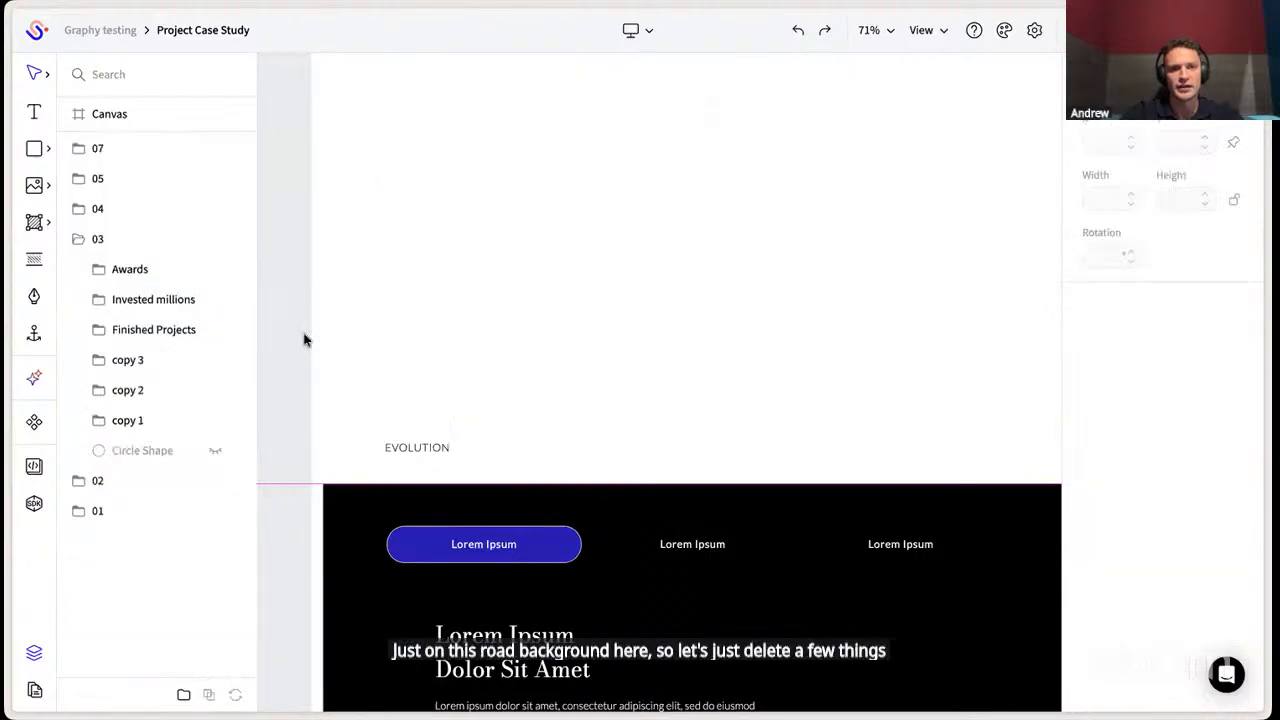
# - Embed the Website traffic graph from its copied Graphy link and position it in the empty BY THE NUMBERS section
pyautogui.click(35, 468)
pyautogui.click(200, 445)
pyautogui.hotkey('ctrl', 'v')
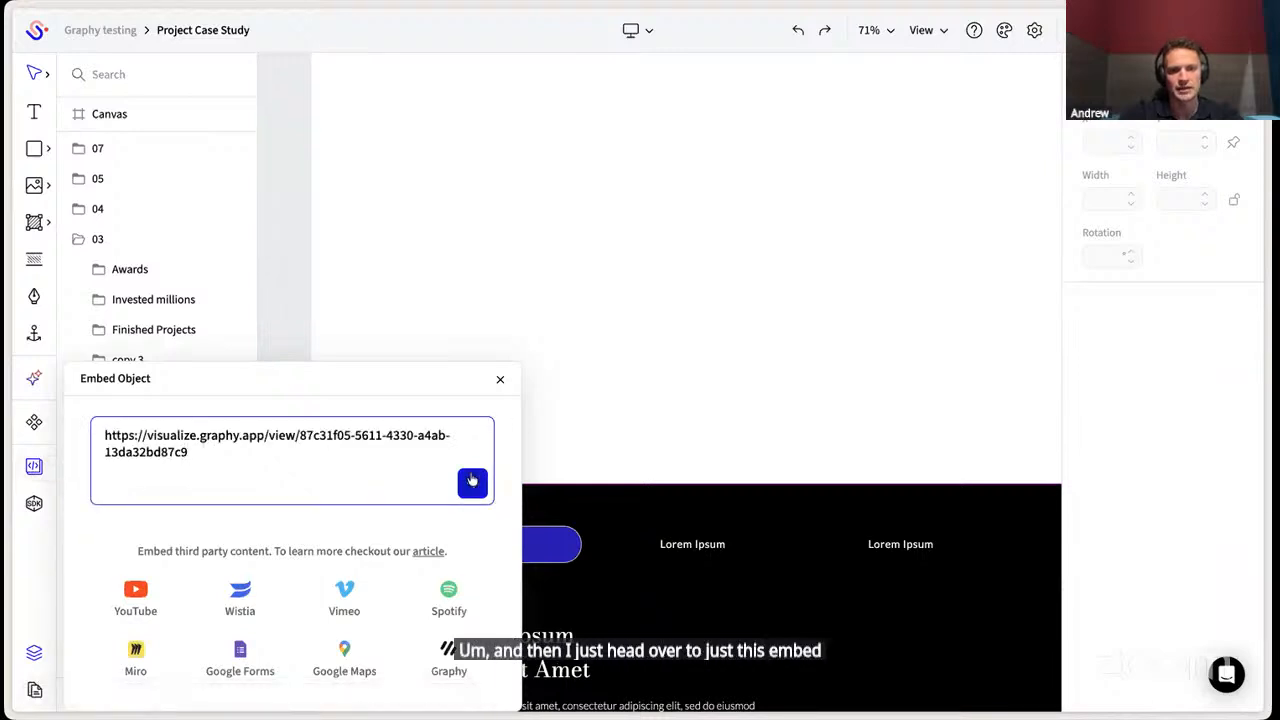
pyautogui.click(472, 481)
pyautogui.moveTo(880, 390); pyautogui.dragTo(586, 223)
pyautogui.scroll(-5, 584, 225)
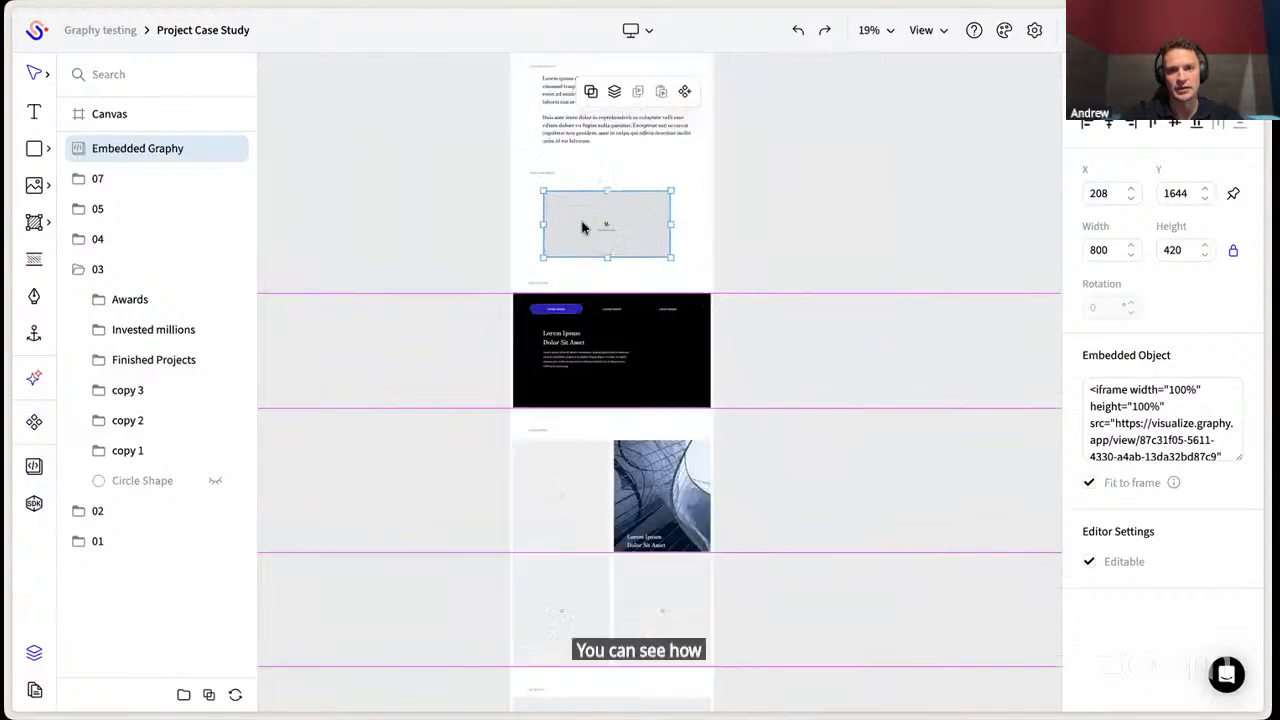
# - Unlock the graph embed's proportions and resize it to a narrower, taller frame
pyautogui.scroll(2, 583, 226)
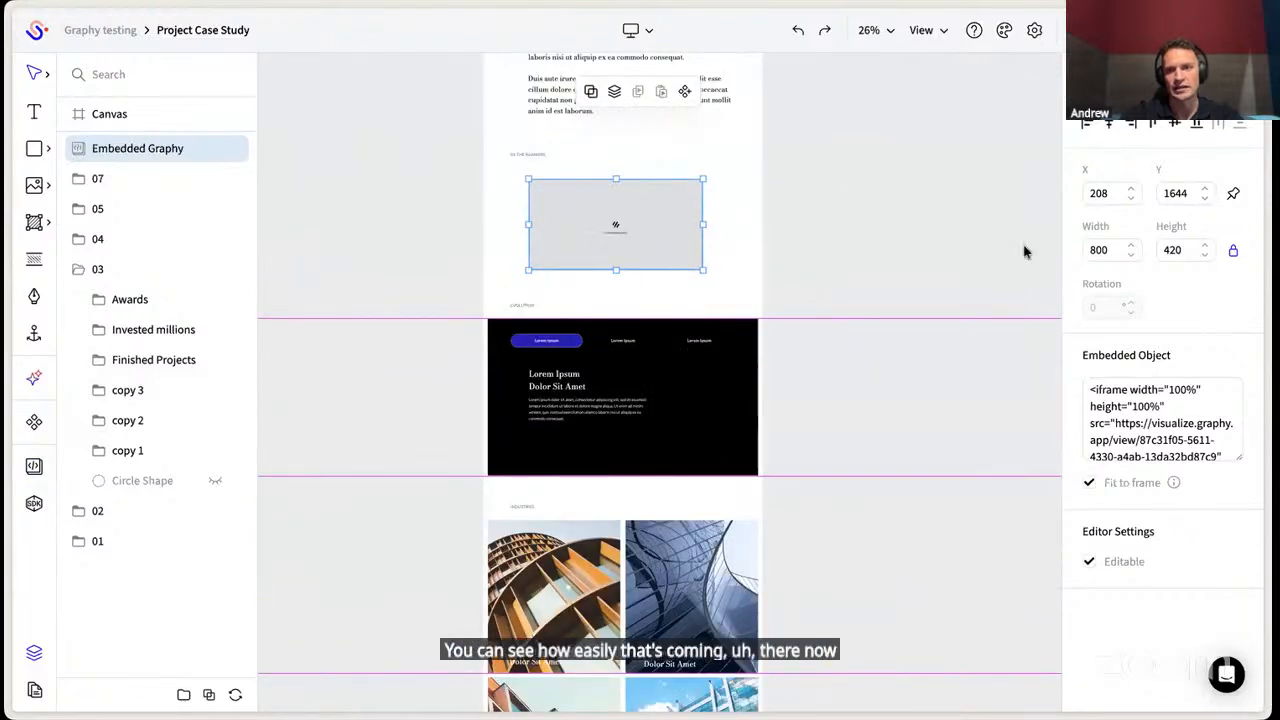
pyautogui.click(1233, 250)
pyautogui.moveTo(706, 223); pyautogui.dragTo(620, 223)
pyautogui.moveTo(622, 268); pyautogui.dragTo(674, 283)
pyautogui.click(837, 241)
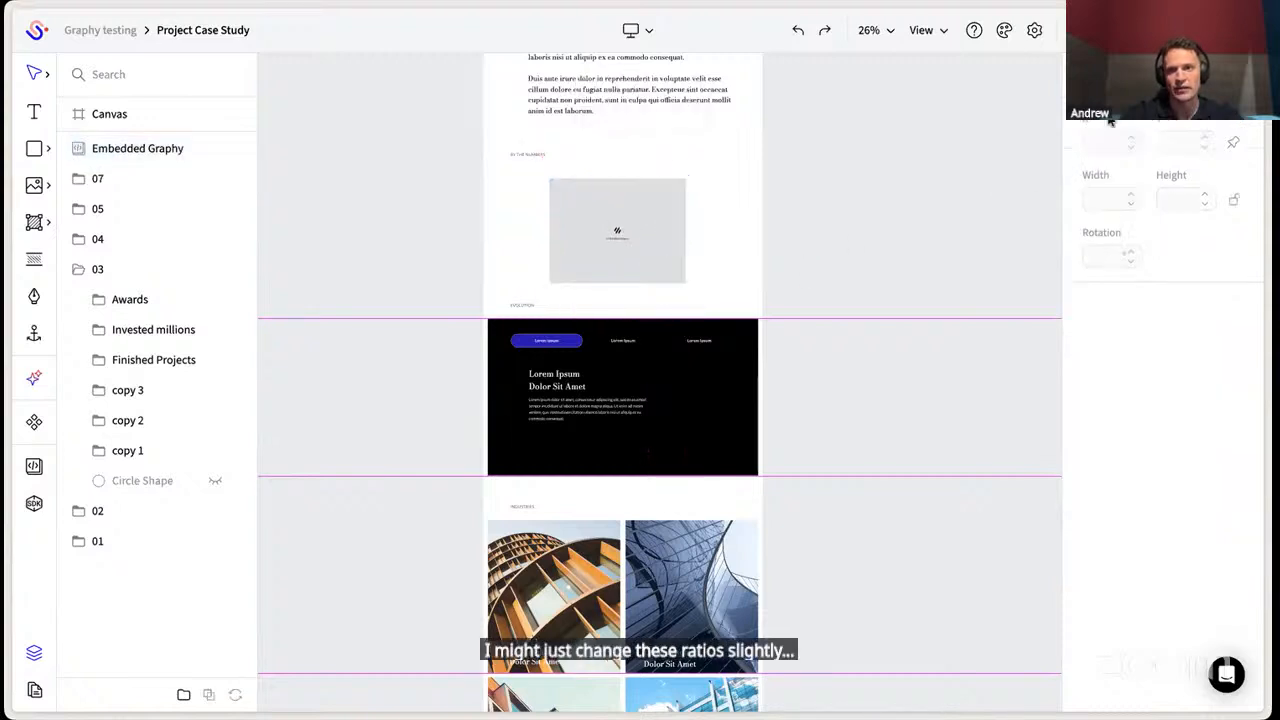
# - Preview the Project Case Study, reload it, and view the embedded Website traffic graph
pyautogui.click(1140, 30)
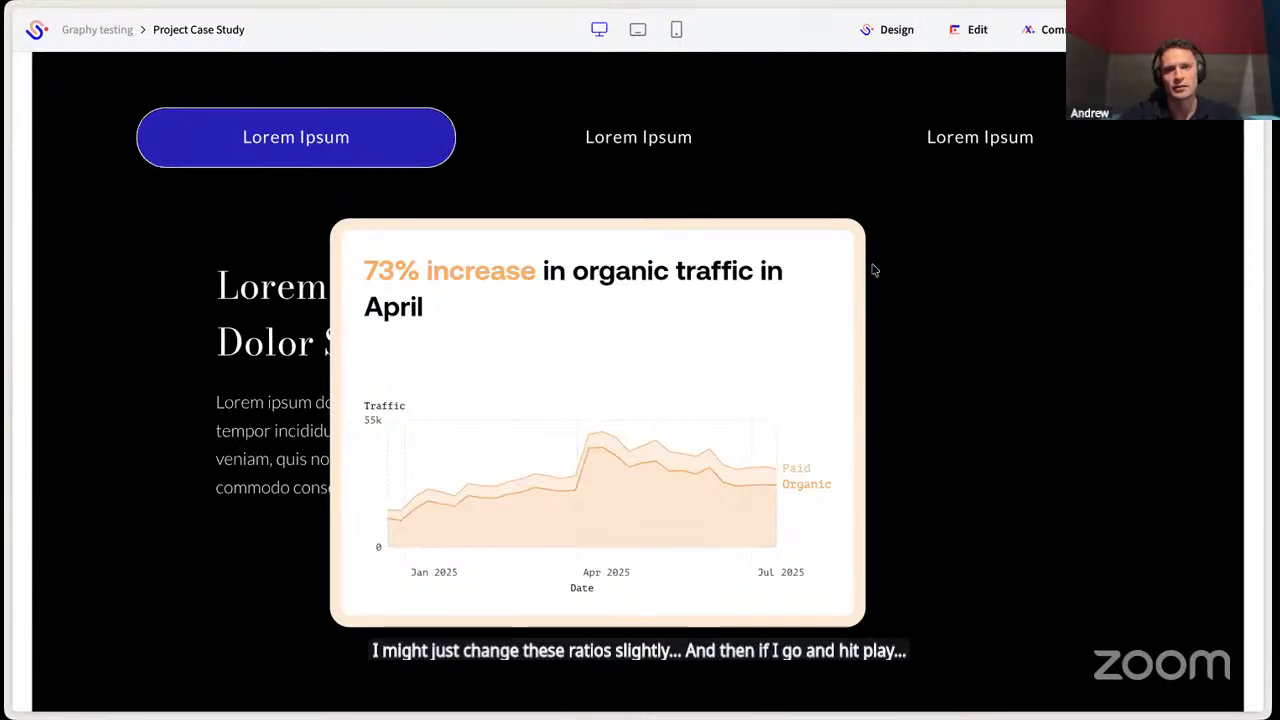
pyautogui.press('super+r')
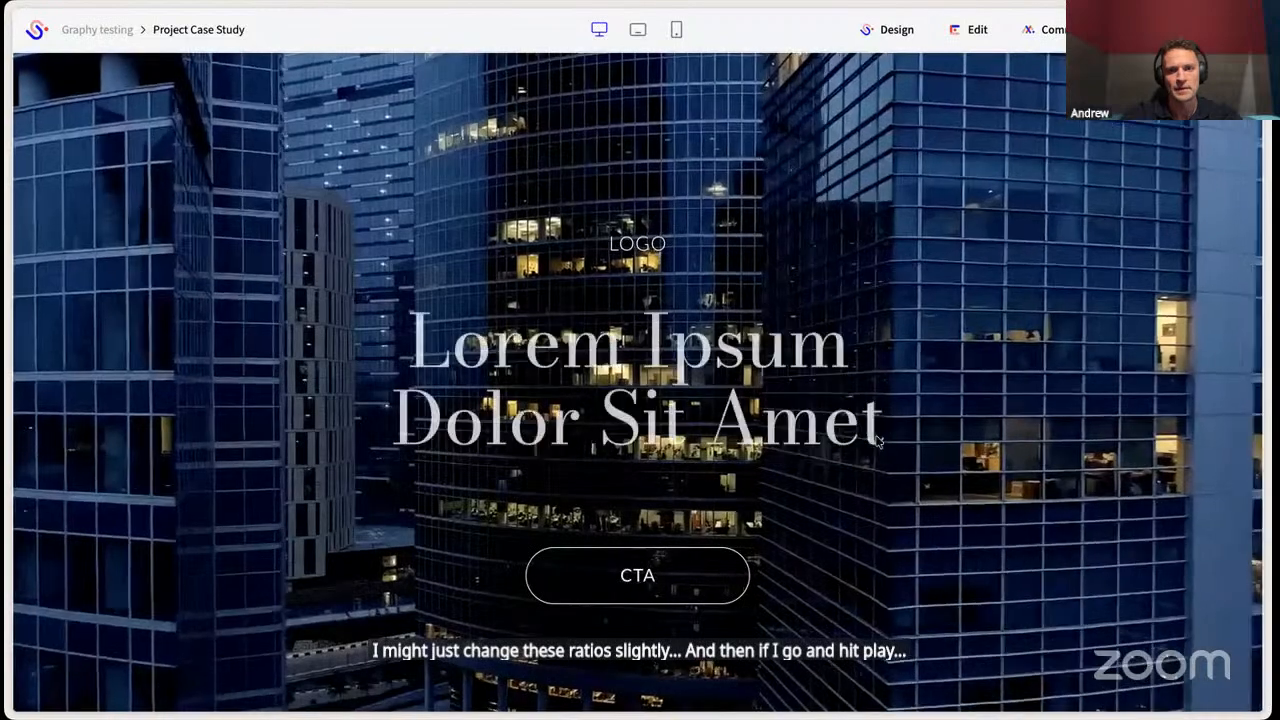
pyautogui.scroll(-15, 876, 438)
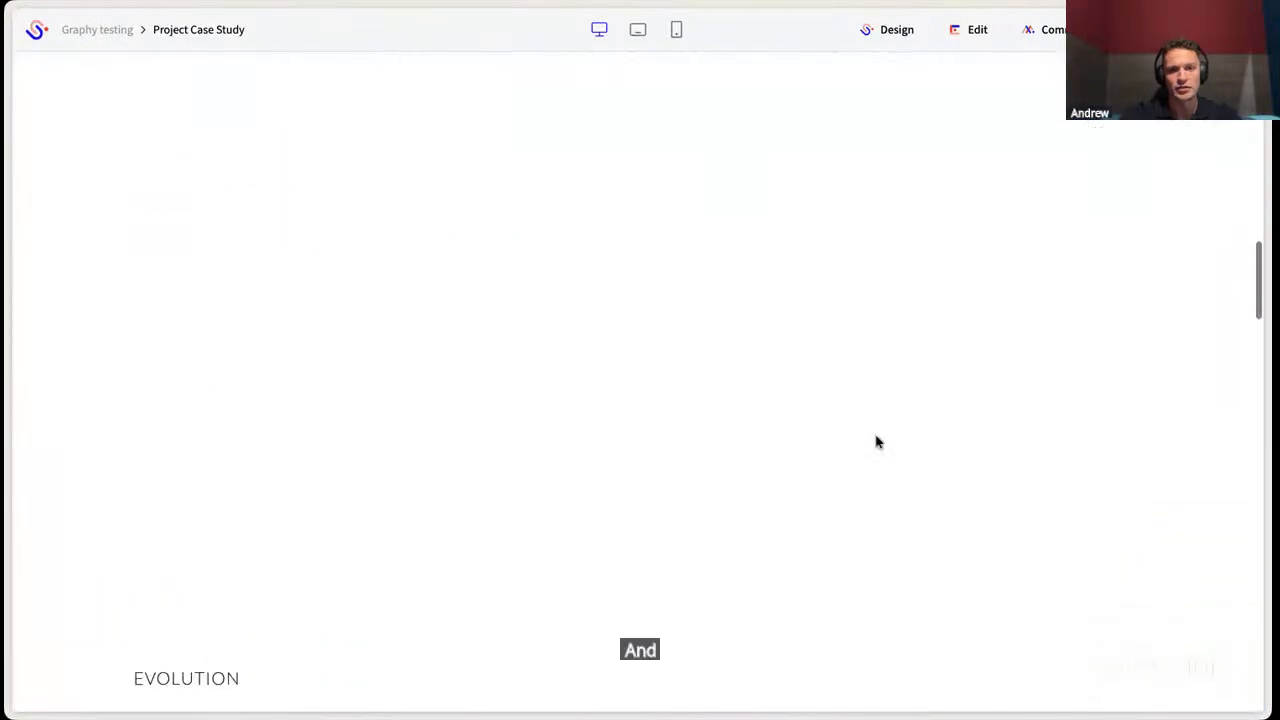
pyautogui.scroll(1, 876, 441)
pyautogui.scroll(-7, 876, 441)
pyautogui.scroll(6, 876, 441)
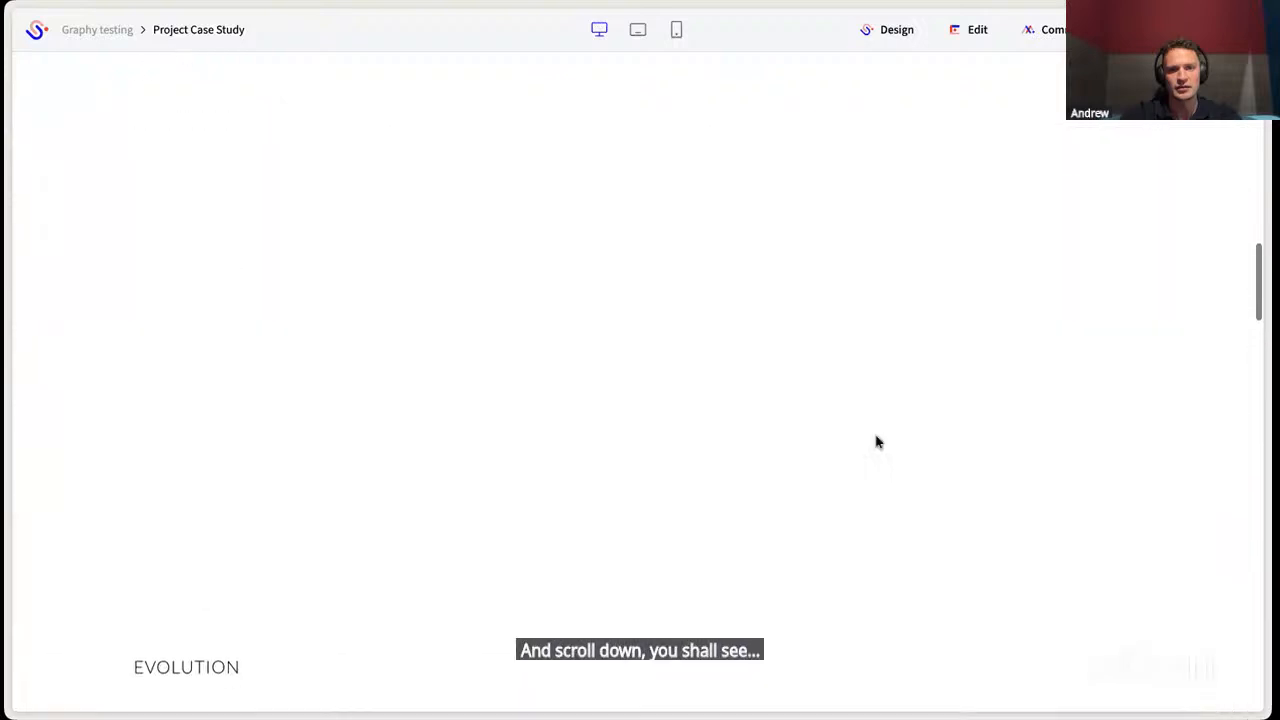
pyautogui.scroll(-1, 876, 441)
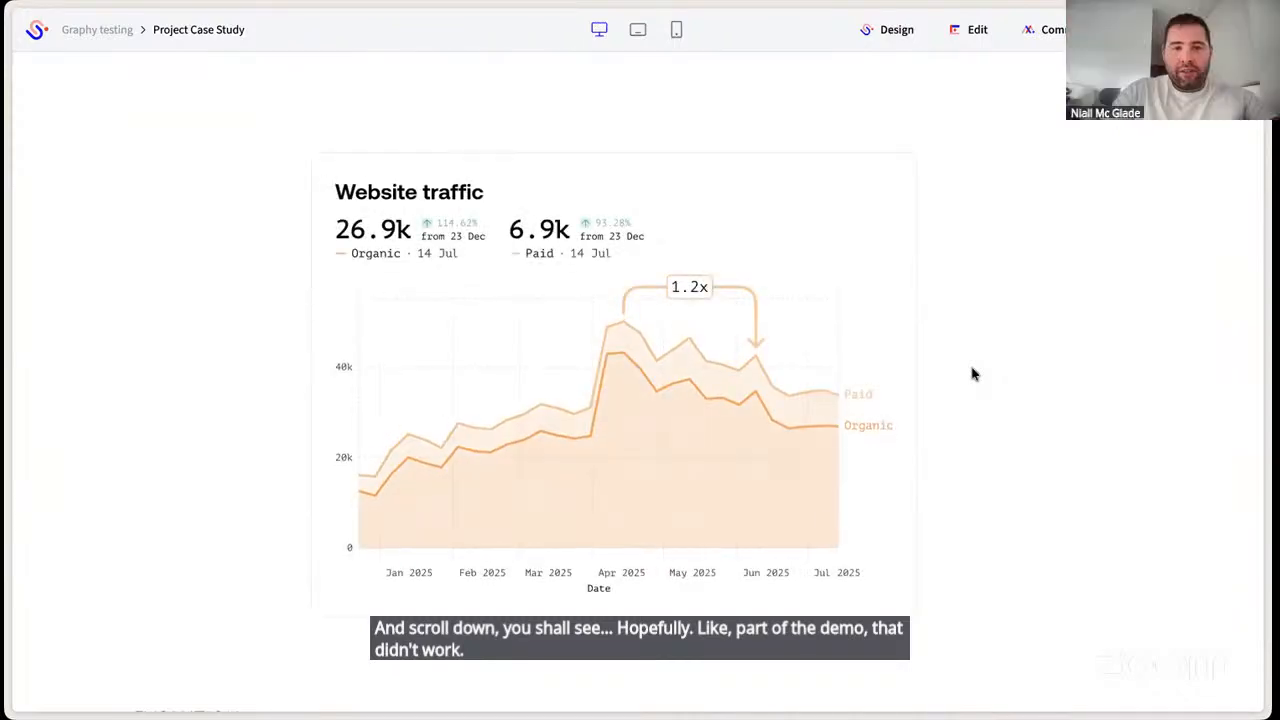
pyautogui.scroll(2, 973, 376)
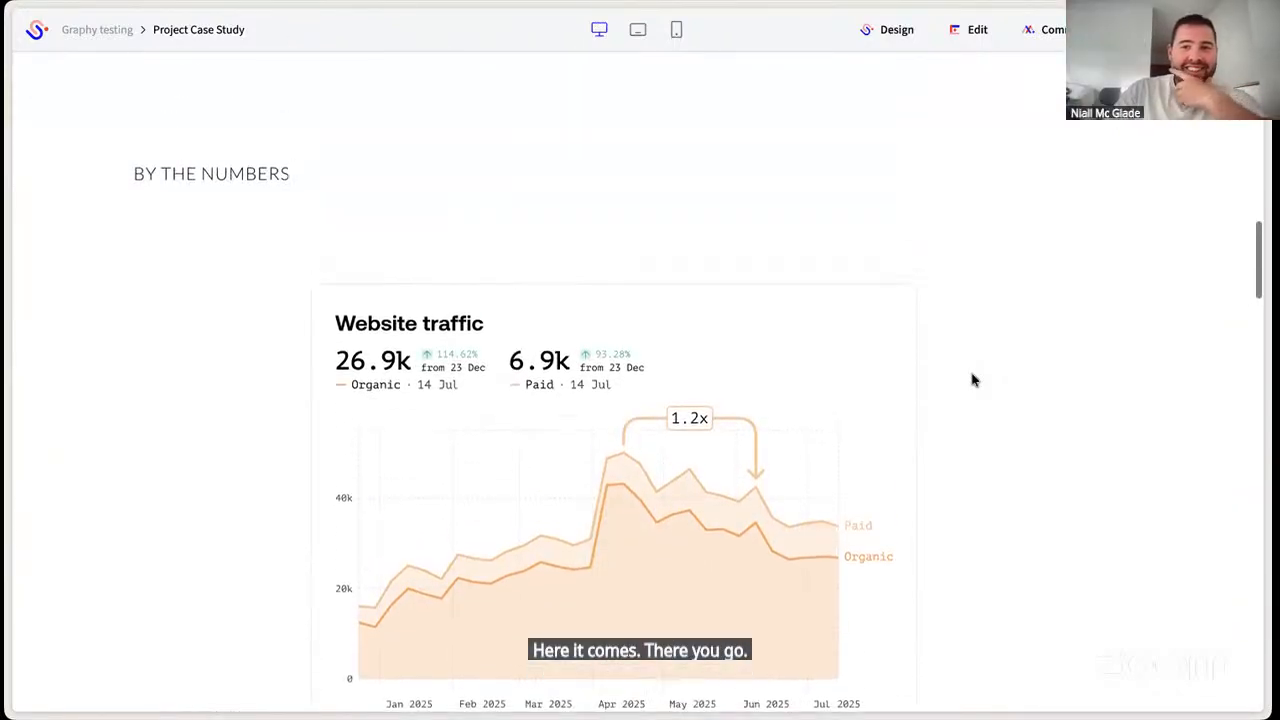
# - Check the embedded graph in the tablet preview and again in the desktop preview
pyautogui.click(638, 32)
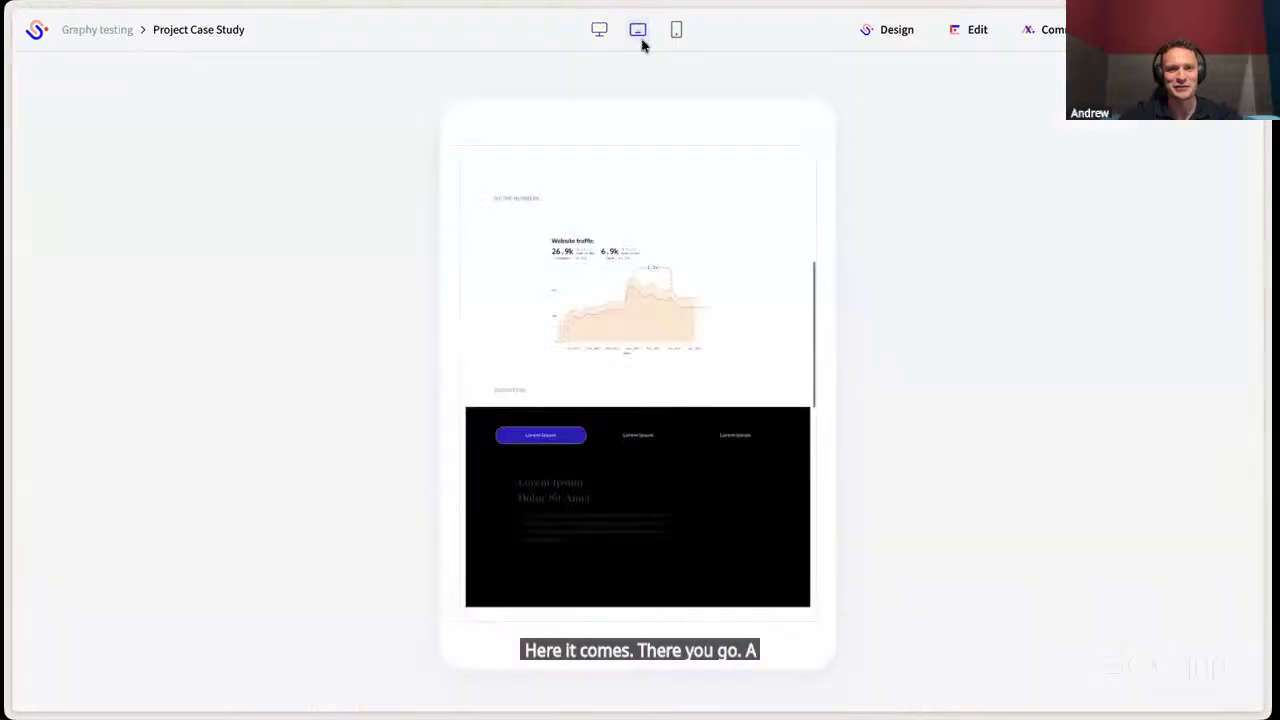
pyautogui.scroll(1, 757, 396)
pyautogui.scroll(2, 757, 396)
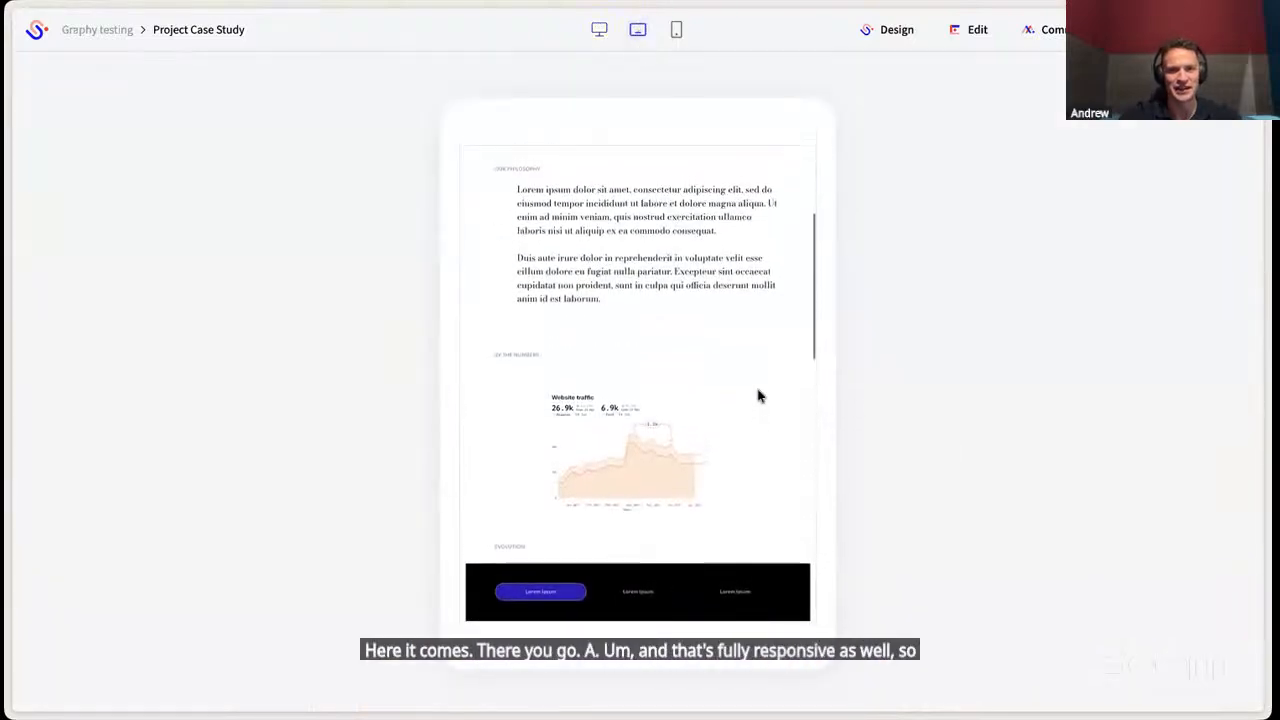
pyautogui.scroll(-1, 757, 396)
pyautogui.moveTo(602, 414)
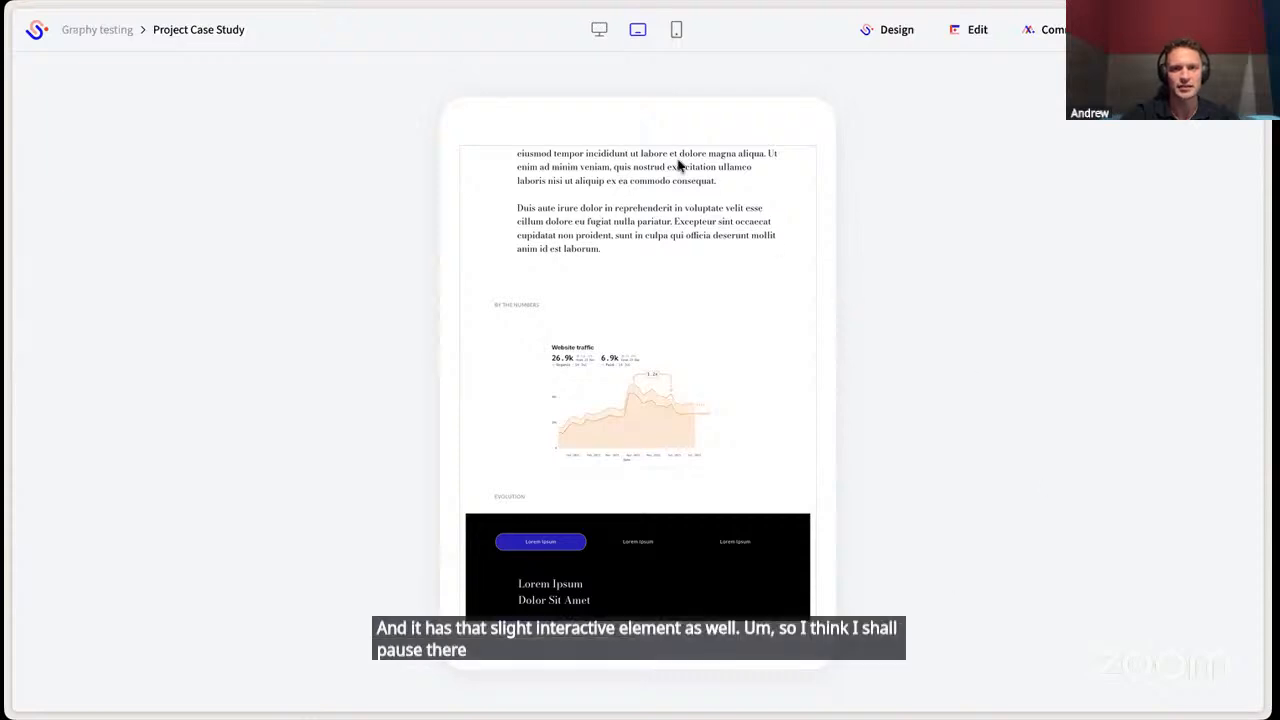
pyautogui.click(601, 37)
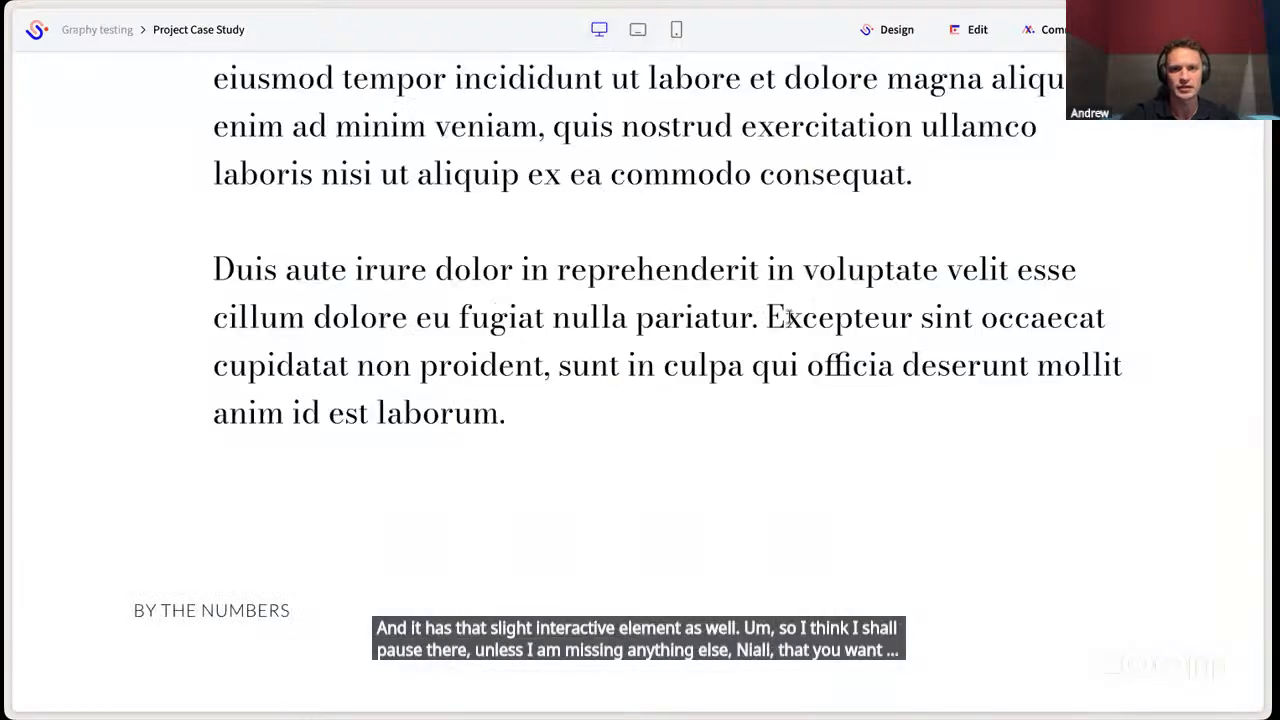
pyautogui.scroll(-6, 790, 318)
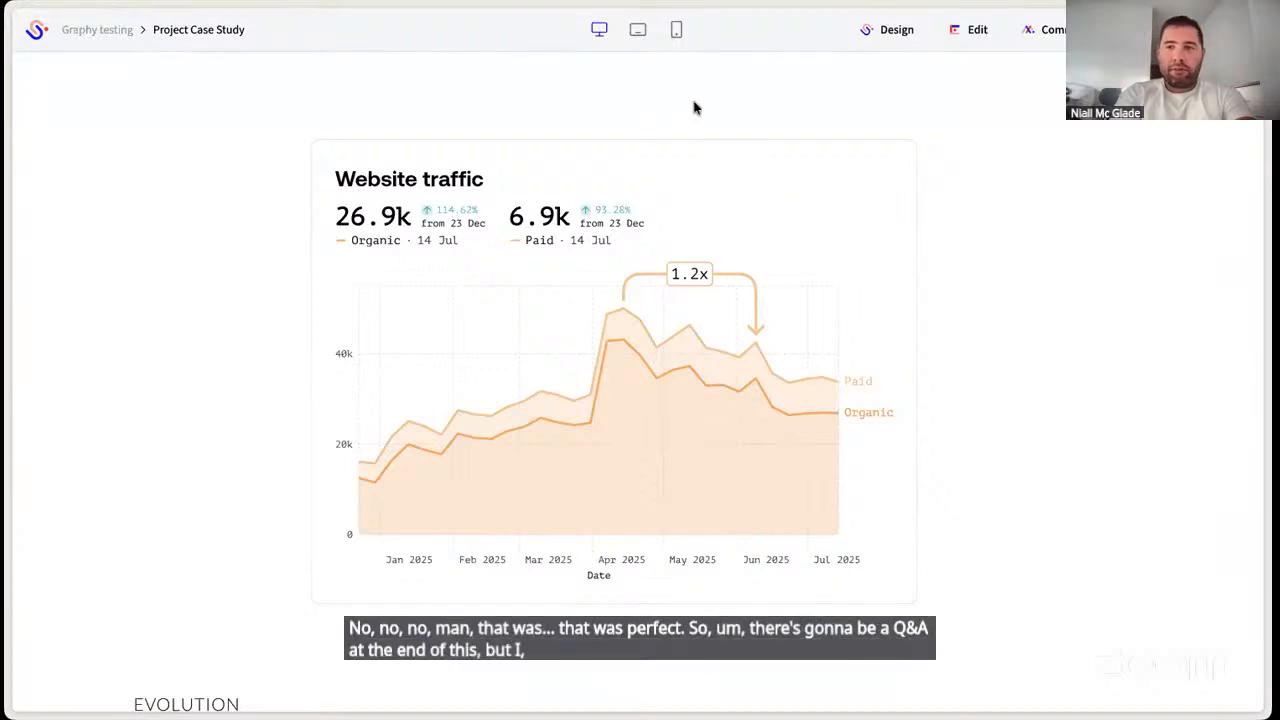
# - Close the Project Case Study preview and switch to the published Website traffic graph
pyautogui.press('Escape')
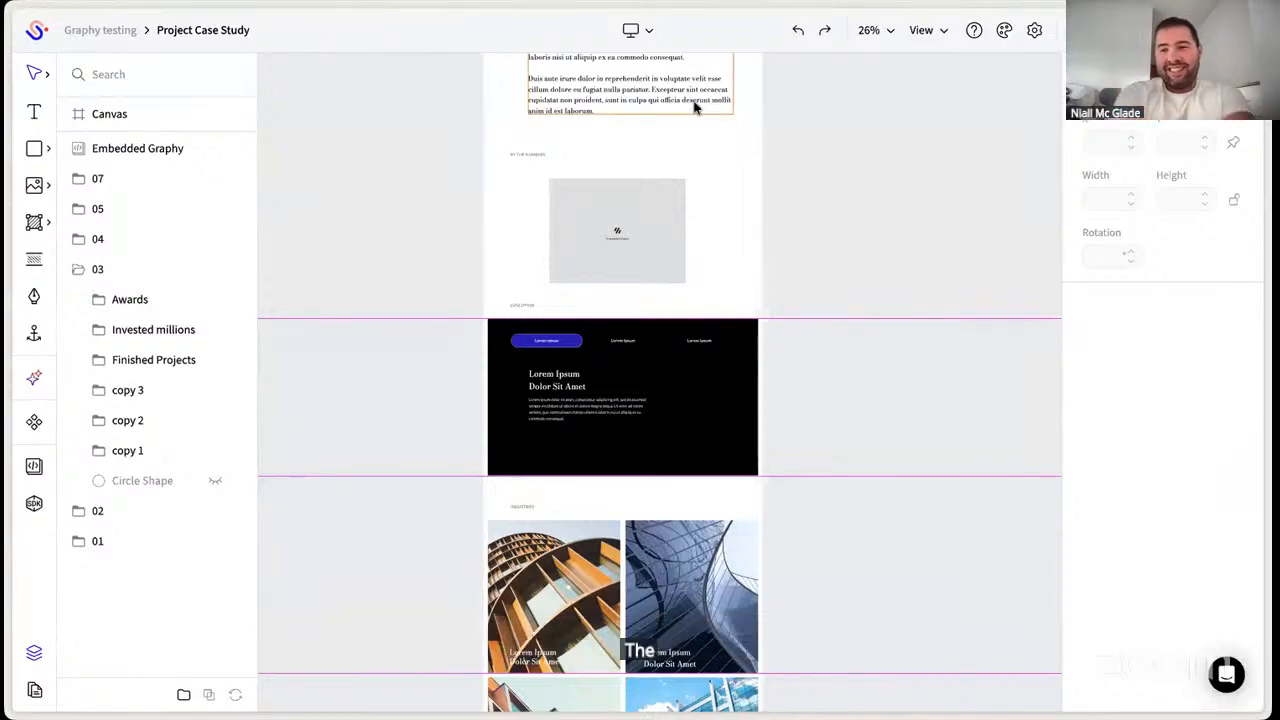
pyautogui.hotkey('alt', 'Tab')
pyautogui.hotkey('alt', 'Tab')
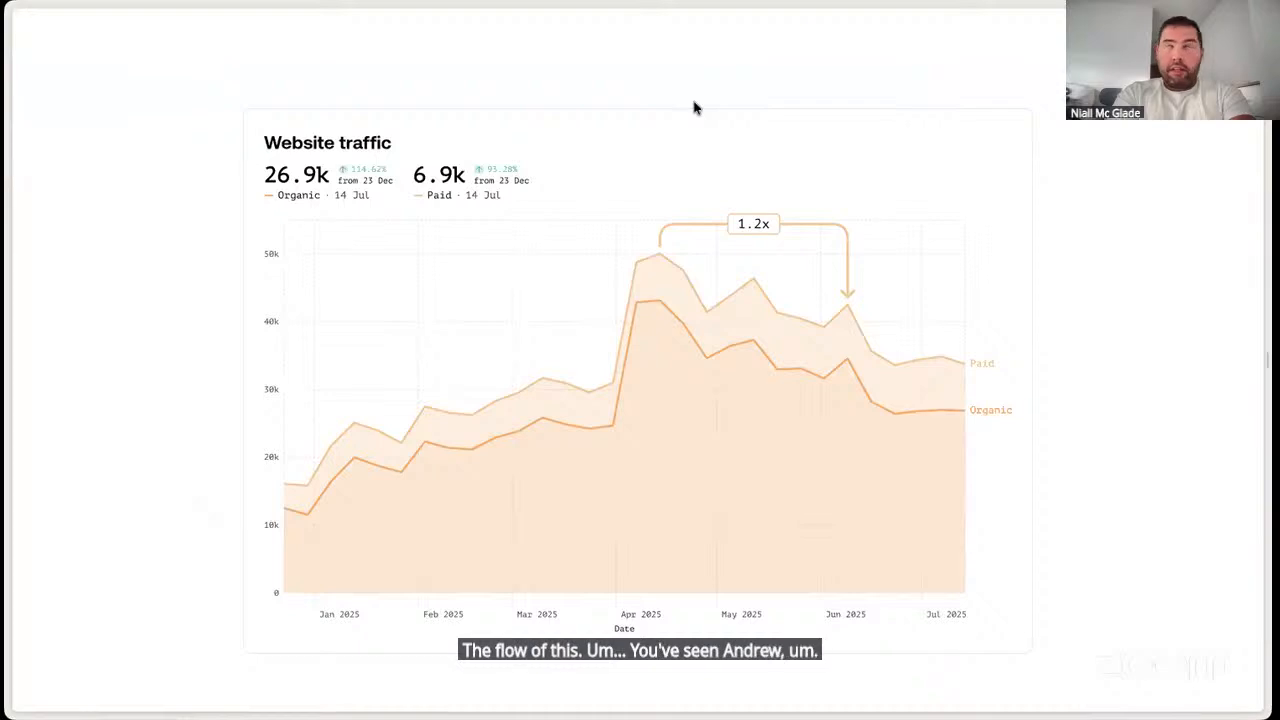
pyautogui.press('Escape')
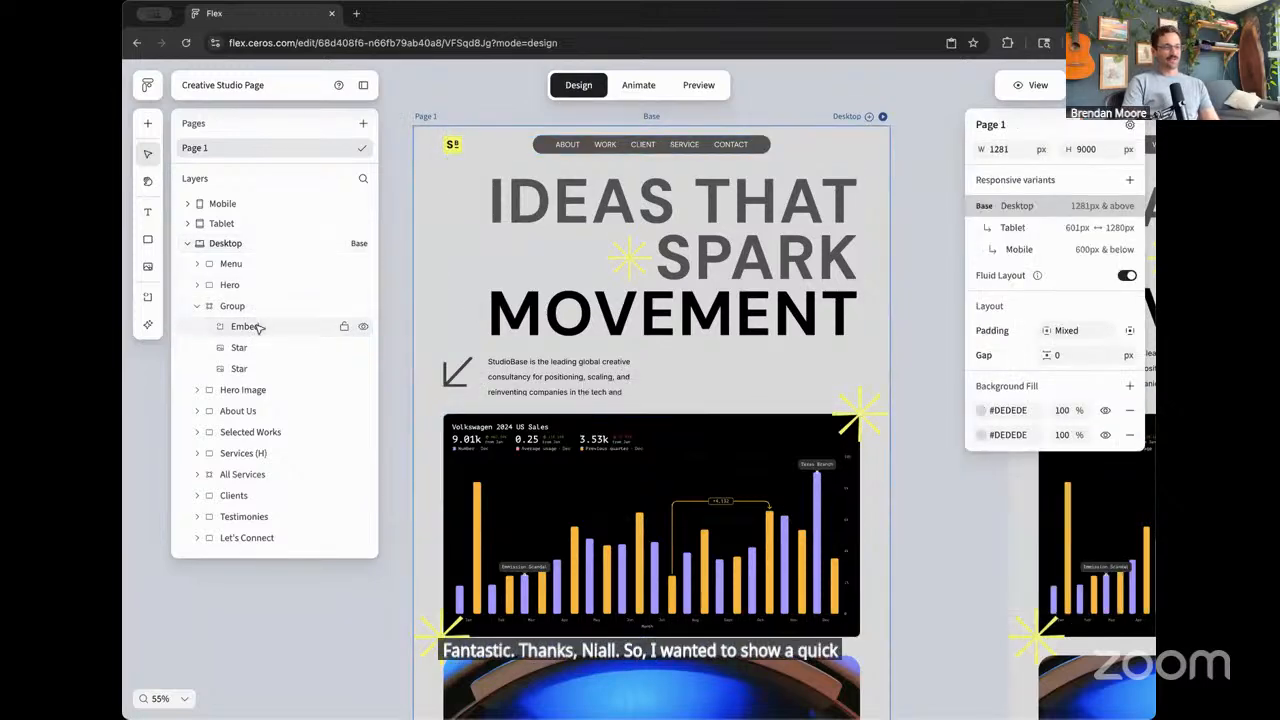
# - Inspect the iframe code of the Volkswagen 2024 US Sales chart embed on the Creative Studio Page in Flex
pyautogui.scroll(-2, 666, 381)
pyautogui.scroll(5, 663, 390)
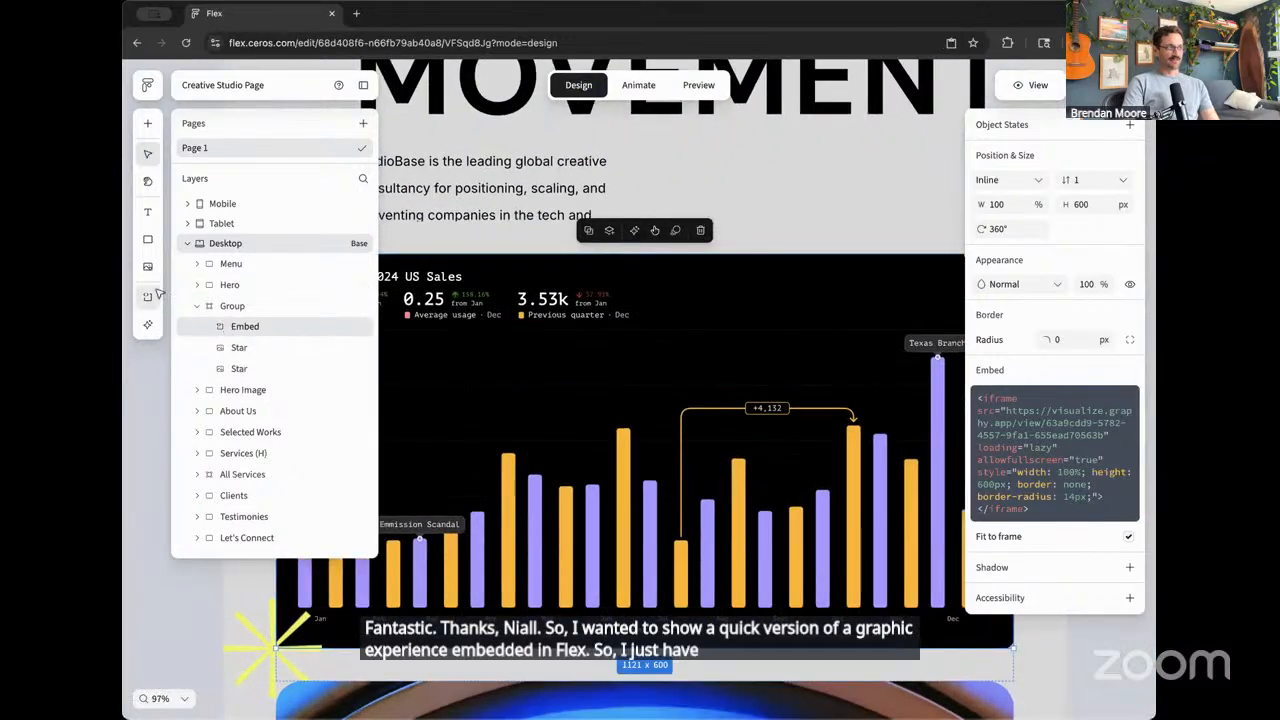
pyautogui.click(154, 295)
pyautogui.click(281, 333)
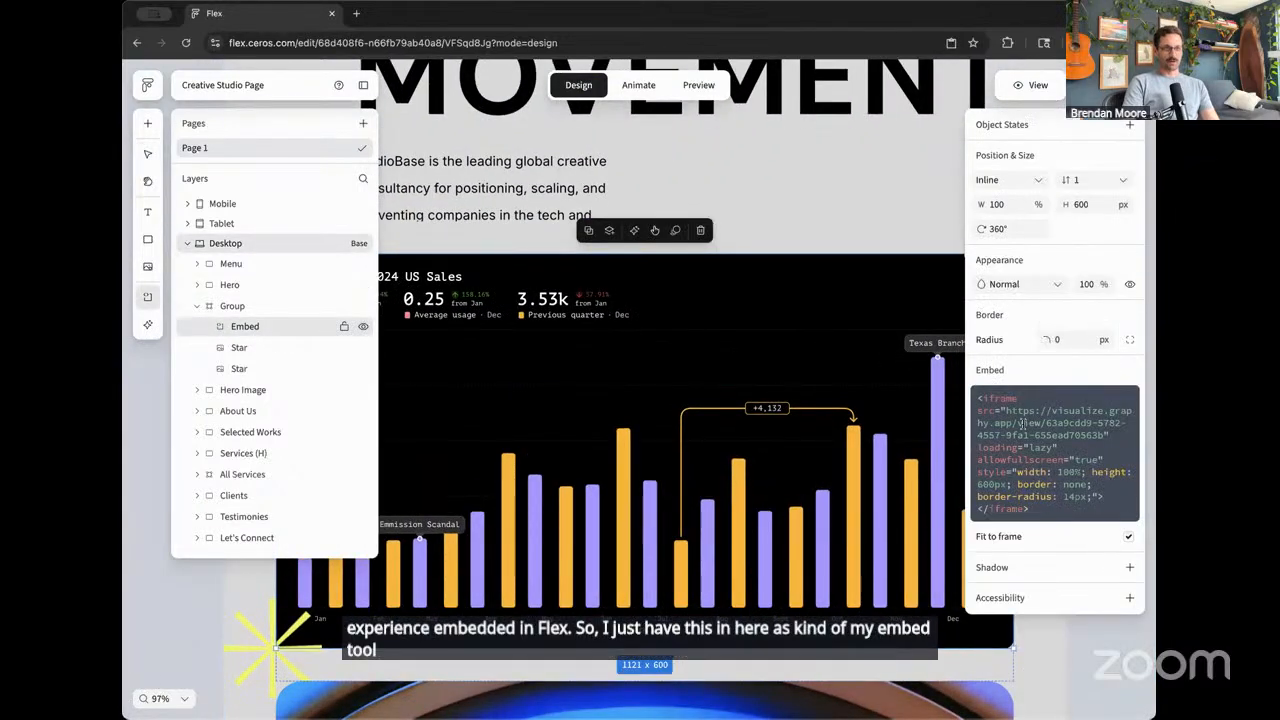
pyautogui.click(1077, 510)
pyautogui.click(736, 348)
pyautogui.scroll(-4, 736, 348)
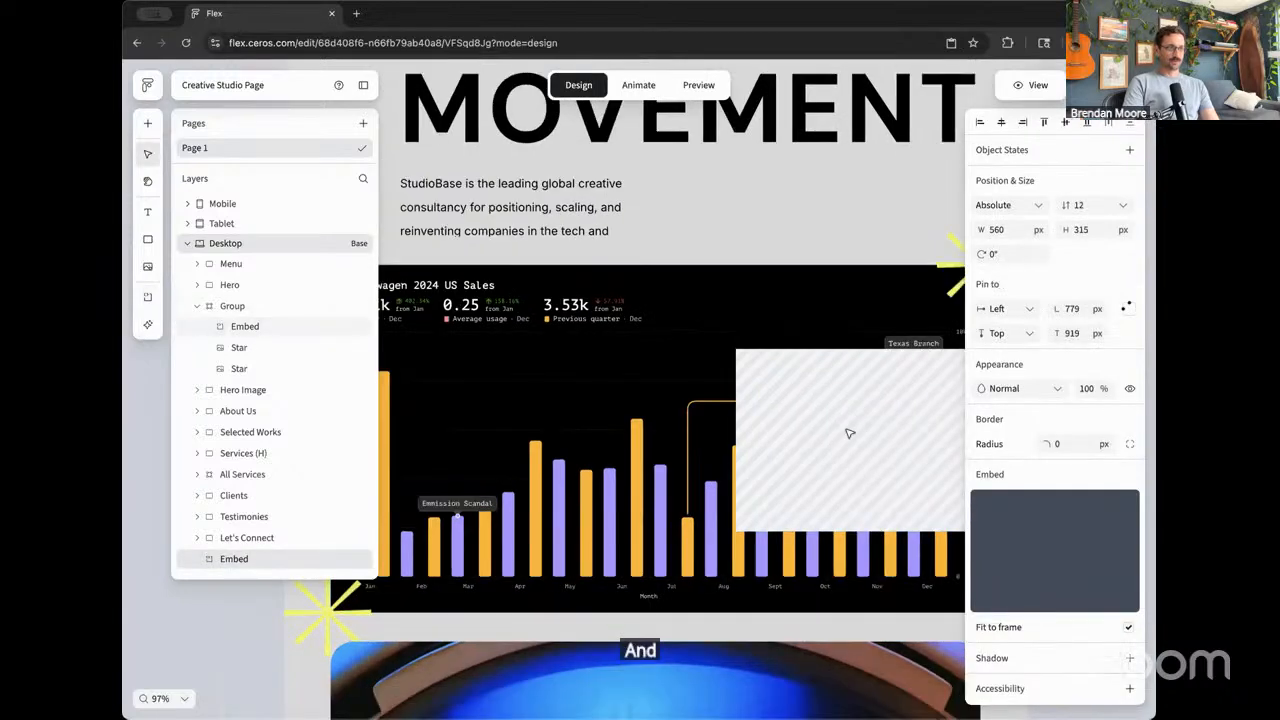
pyautogui.press('Delete')
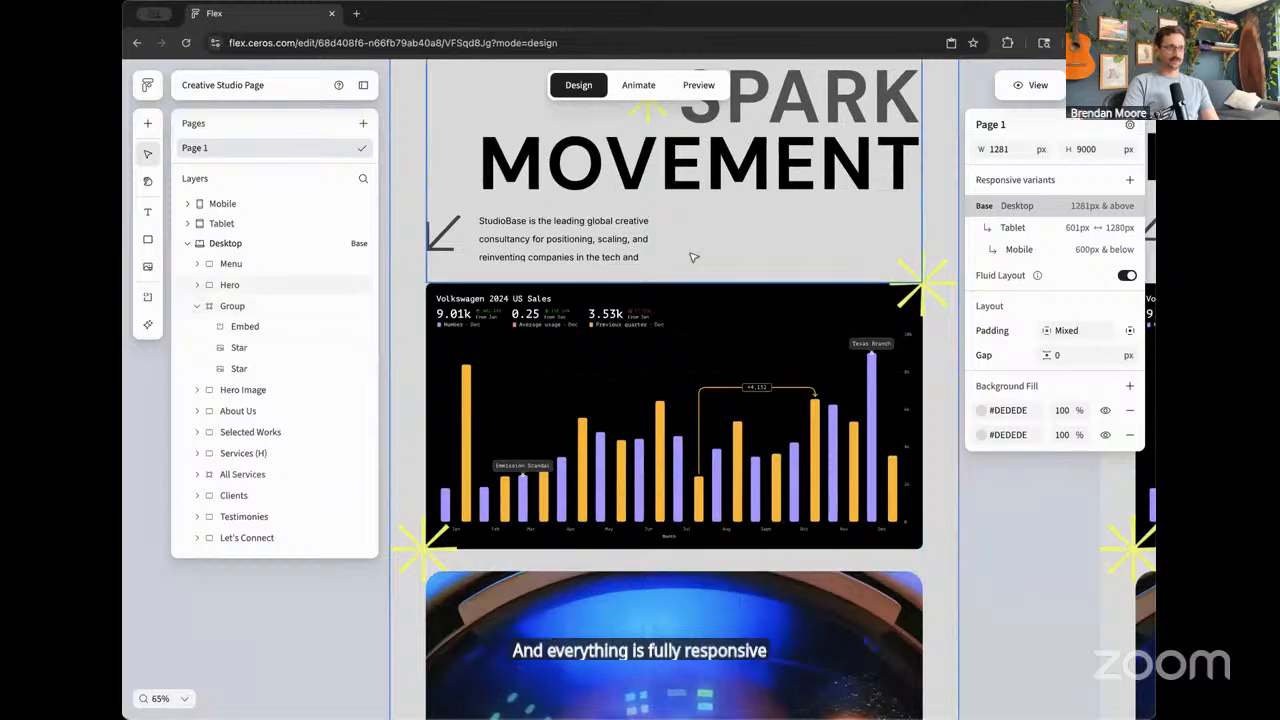
# - Examine the chart group side by side in the Desktop, Tablet and Mobile variants
pyautogui.scroll(-5, 693, 258)
pyautogui.scroll(-4, 690, 265)
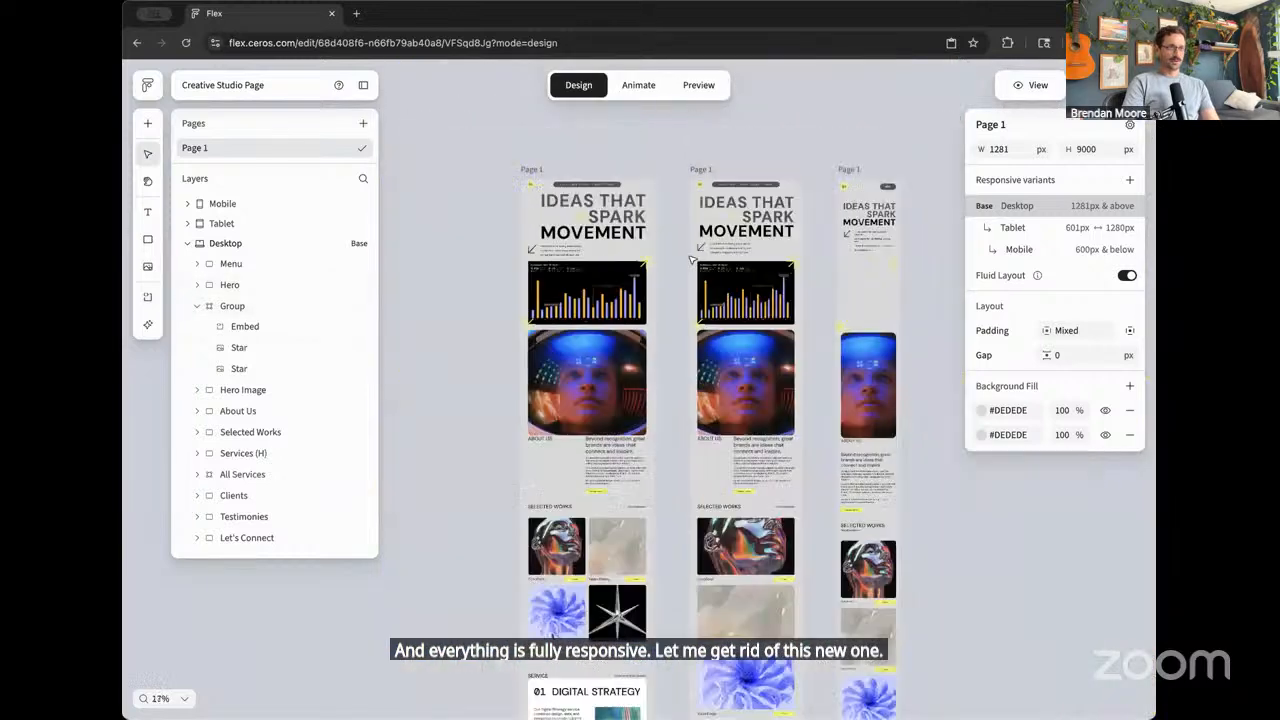
pyautogui.scroll(2, 636, 290)
pyautogui.click(534, 283)
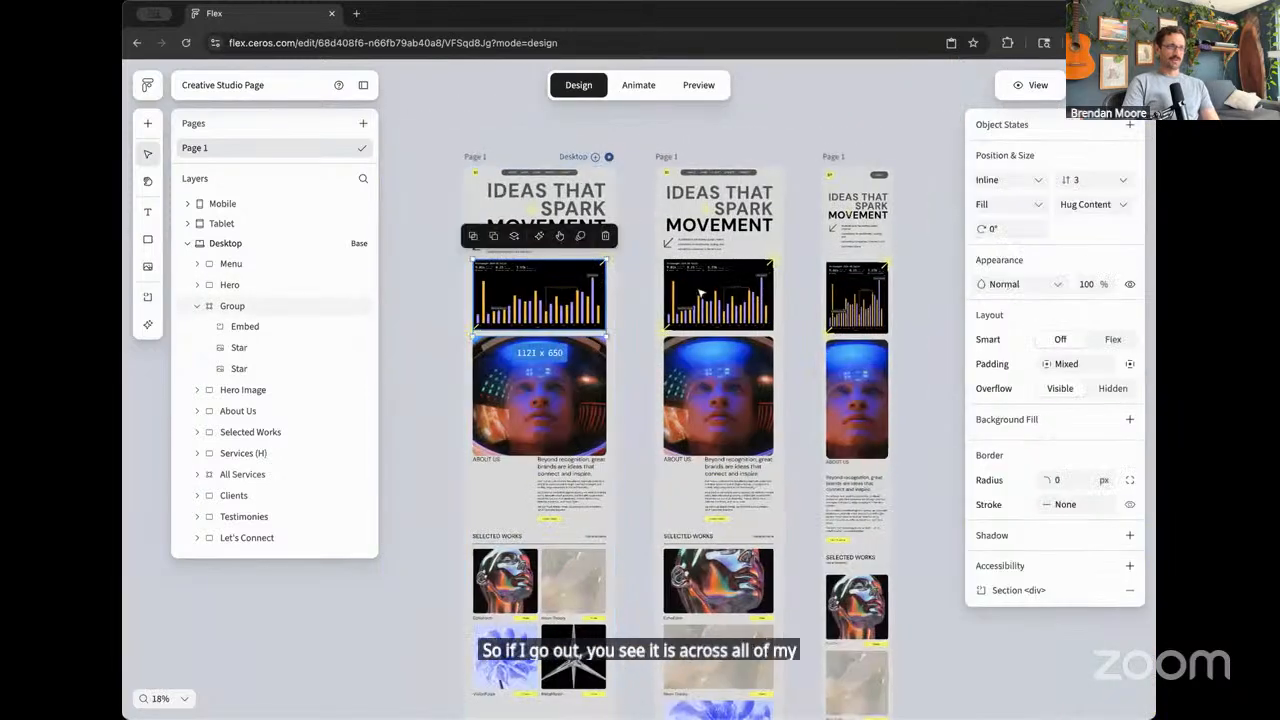
pyautogui.click(748, 286)
pyautogui.click(855, 297)
pyautogui.click(540, 295)
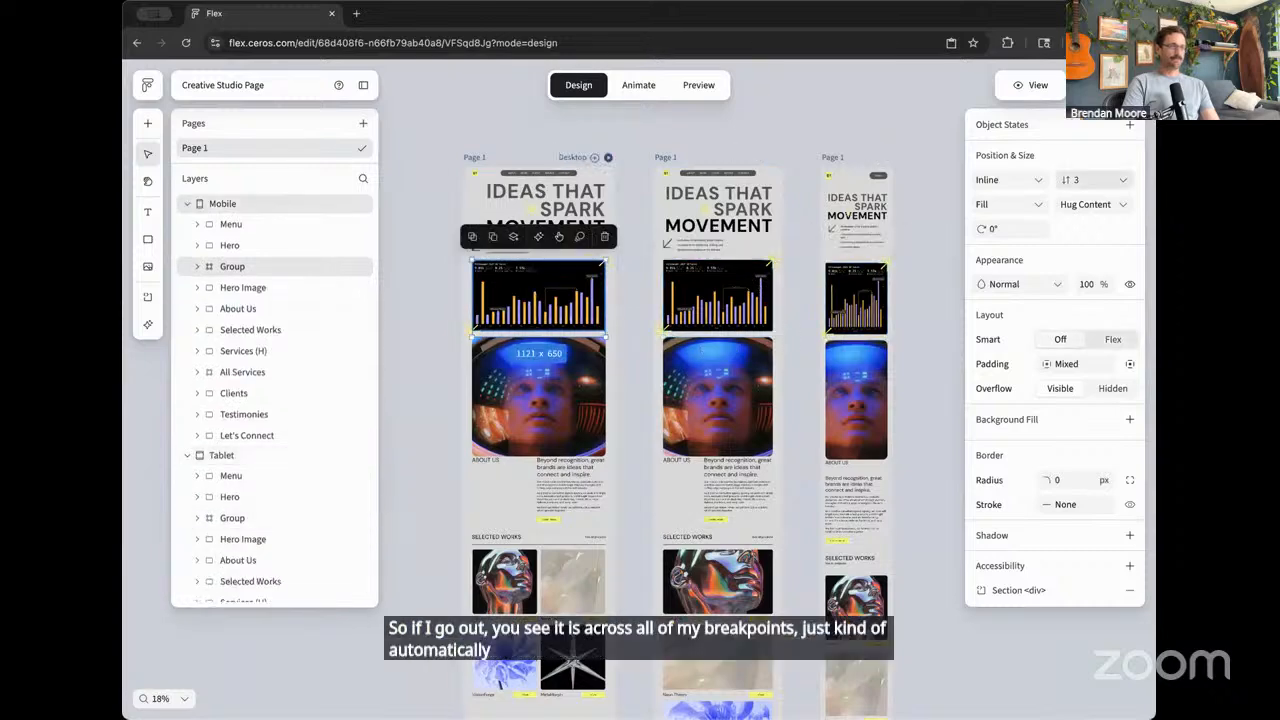
# - Preview the Creative Studio Page and view the embedded Volkswagen sales chart
pyautogui.click(698, 85)
pyautogui.scroll(-5, 591, 408)
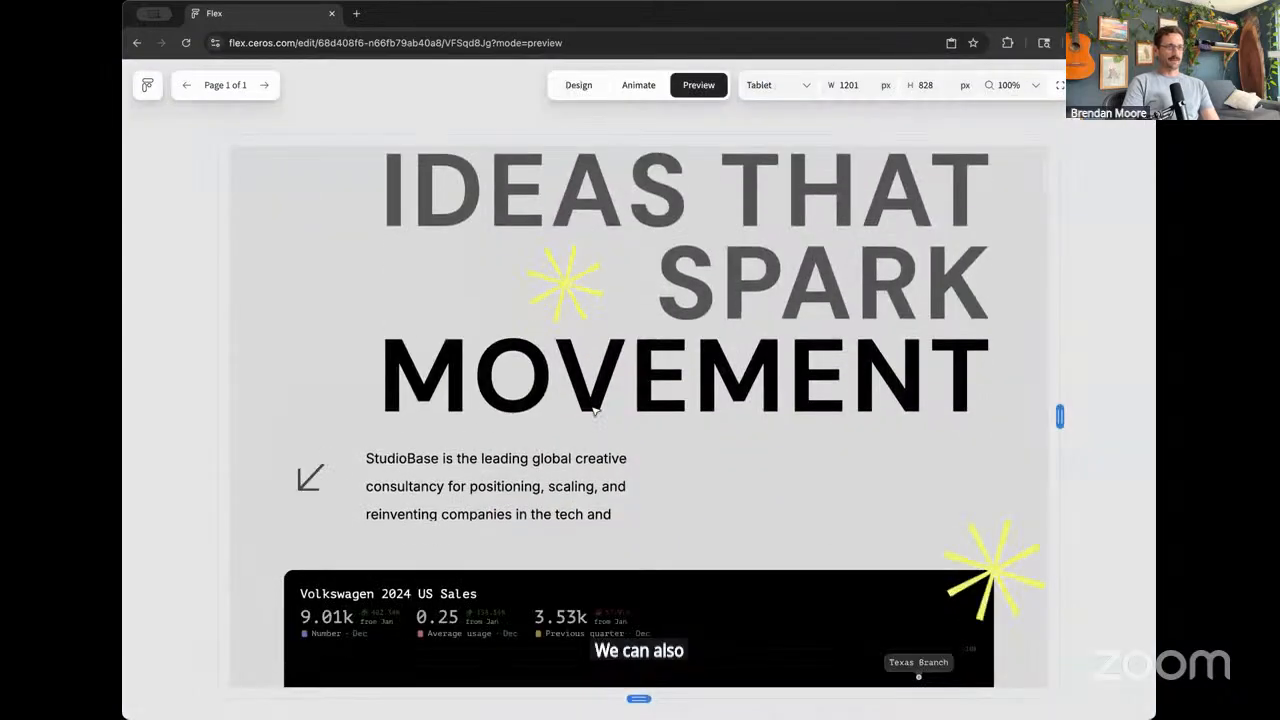
pyautogui.scroll(-3, 591, 408)
pyautogui.scroll(1, 591, 408)
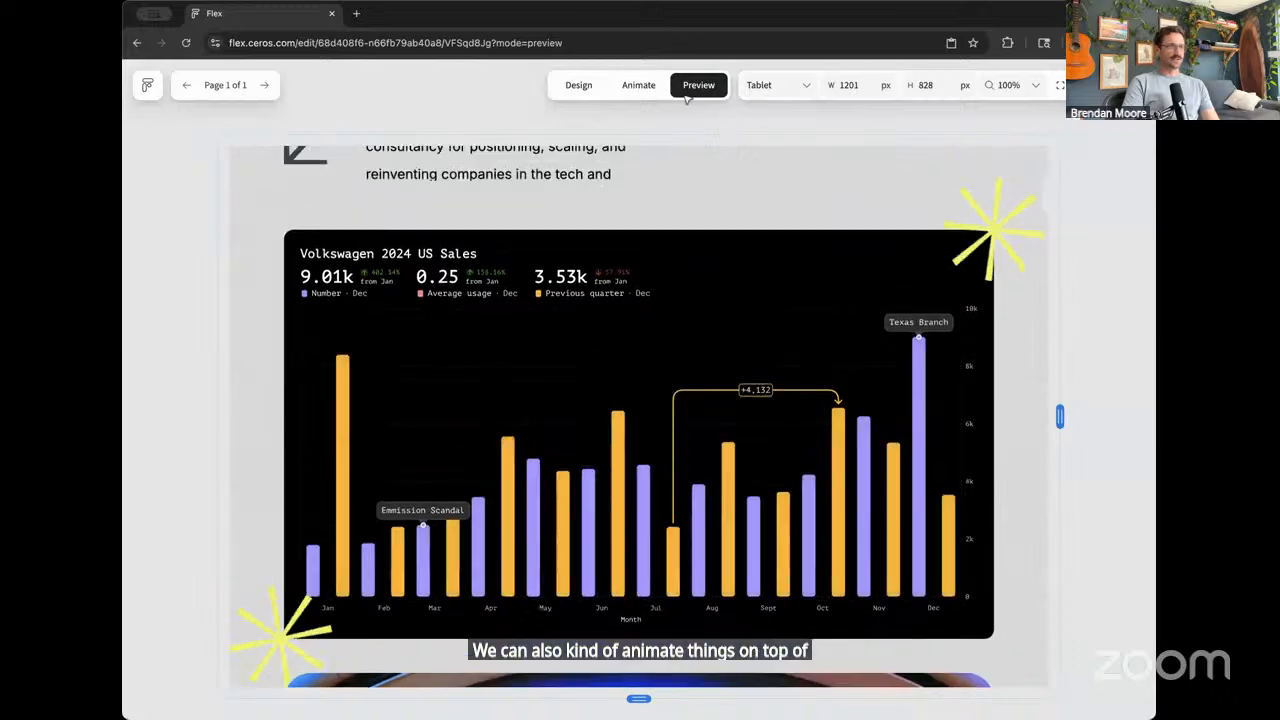
# - Apply a Scale scroll effect with direction In, from 61%, to the Volkswagen chart embed in the Desktop variant
pyautogui.click(579, 85)
pyautogui.click(545, 314)
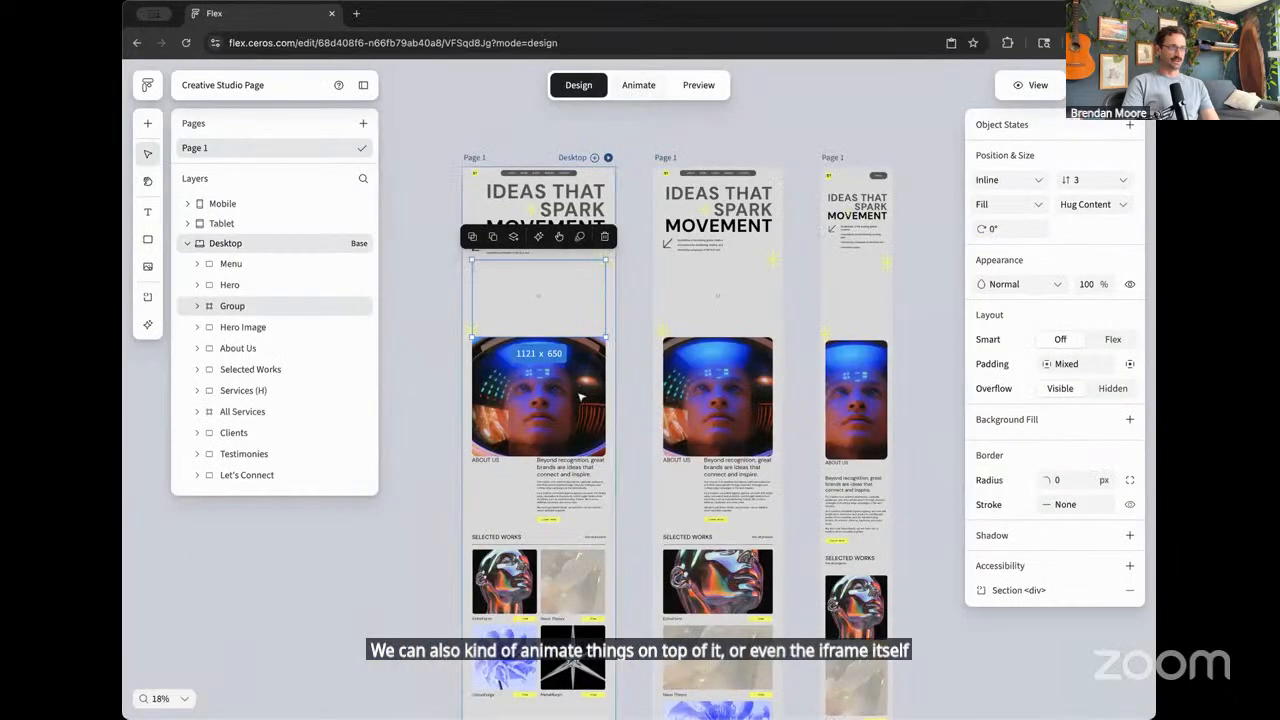
pyautogui.click(545, 314)
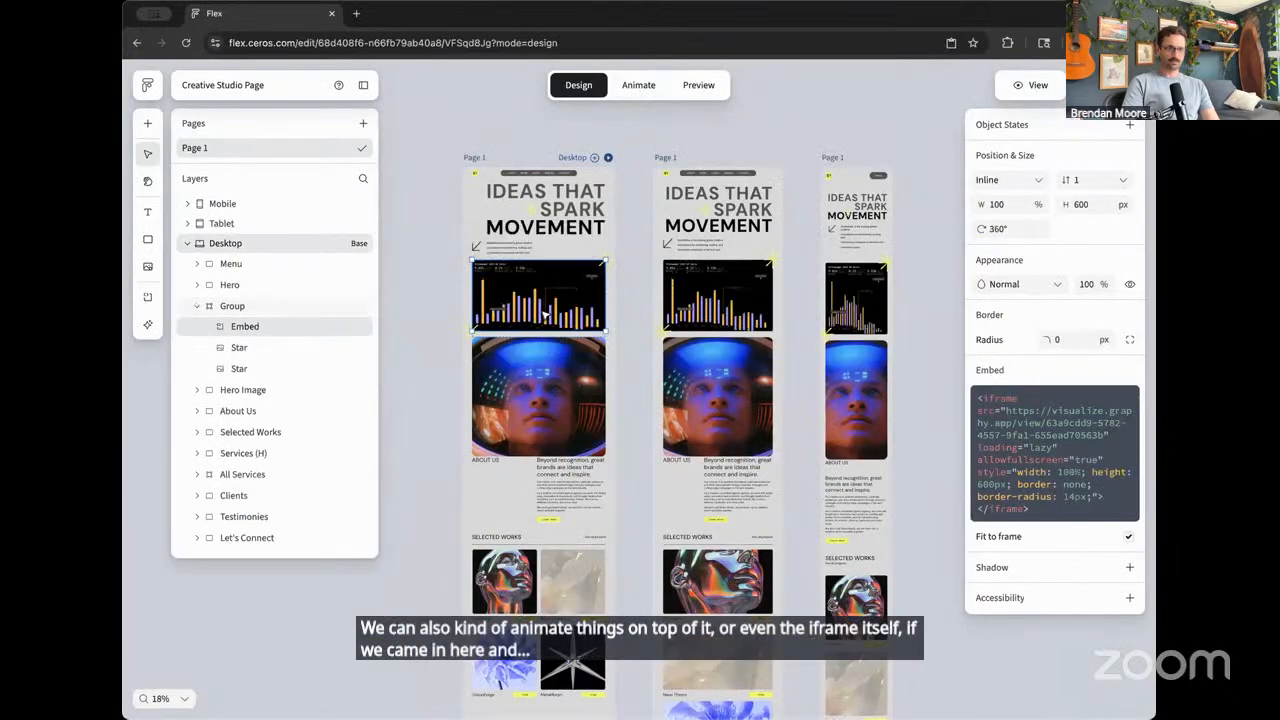
pyautogui.click(645, 87)
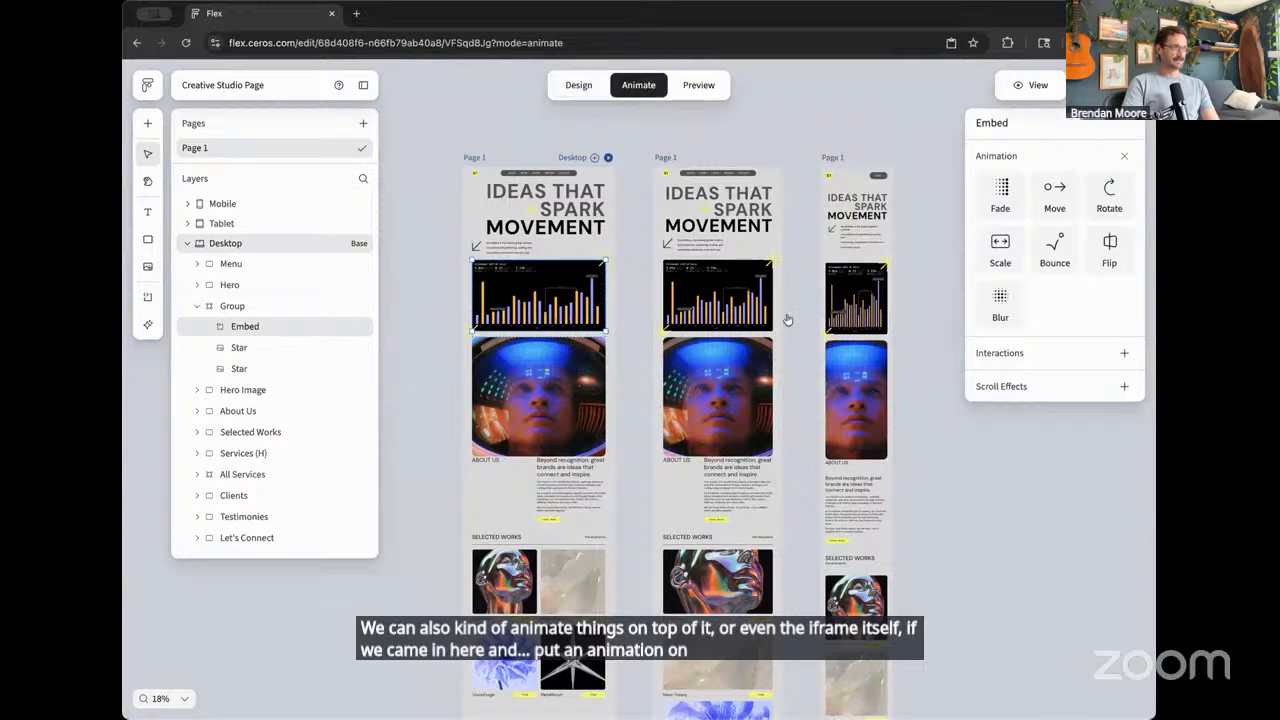
pyautogui.click(1122, 386)
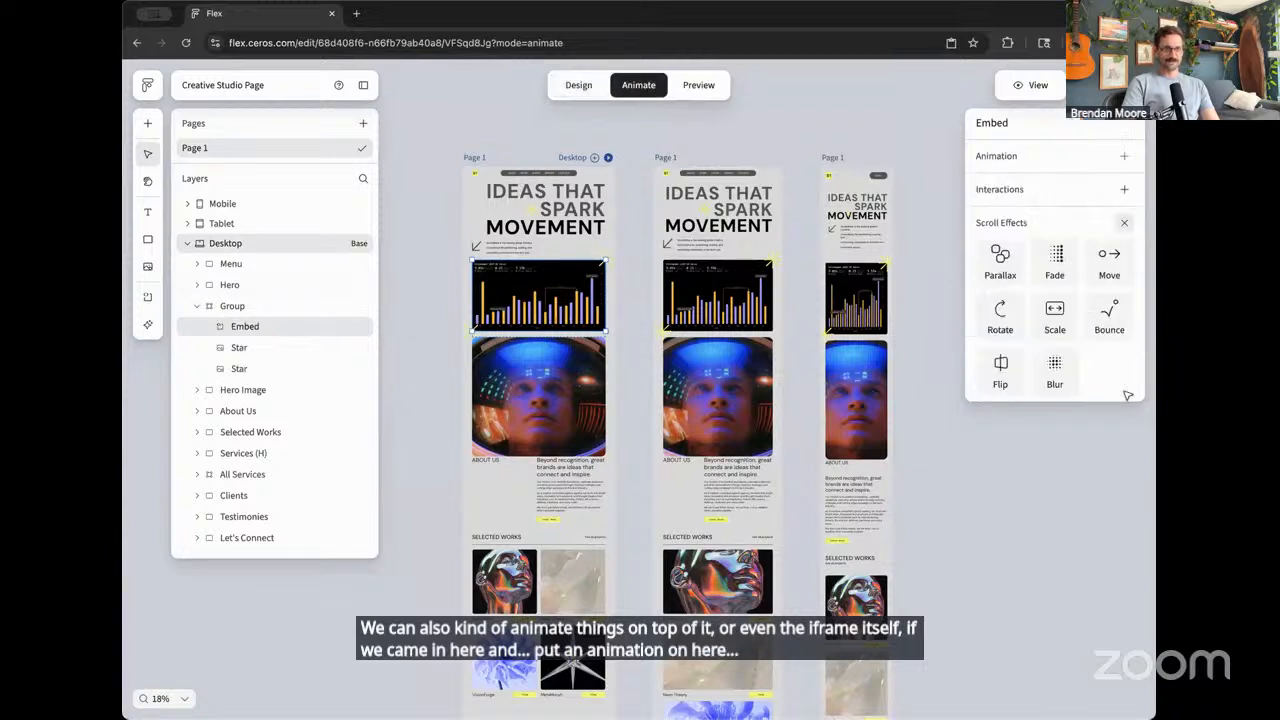
pyautogui.click(1055, 316)
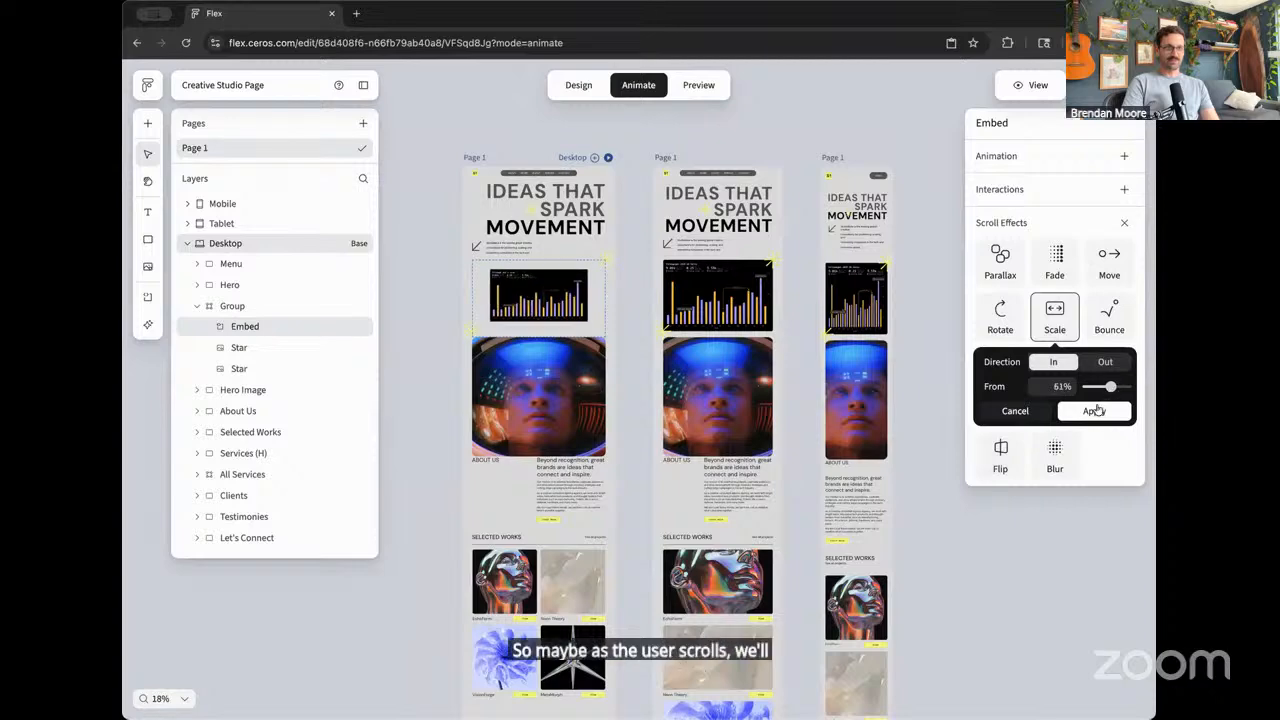
pyautogui.click(1094, 411)
# - Preview the chart embed's scale-in scroll effect and widen the preview to 1281 px for the Desktop variant
pyautogui.click(698, 85)
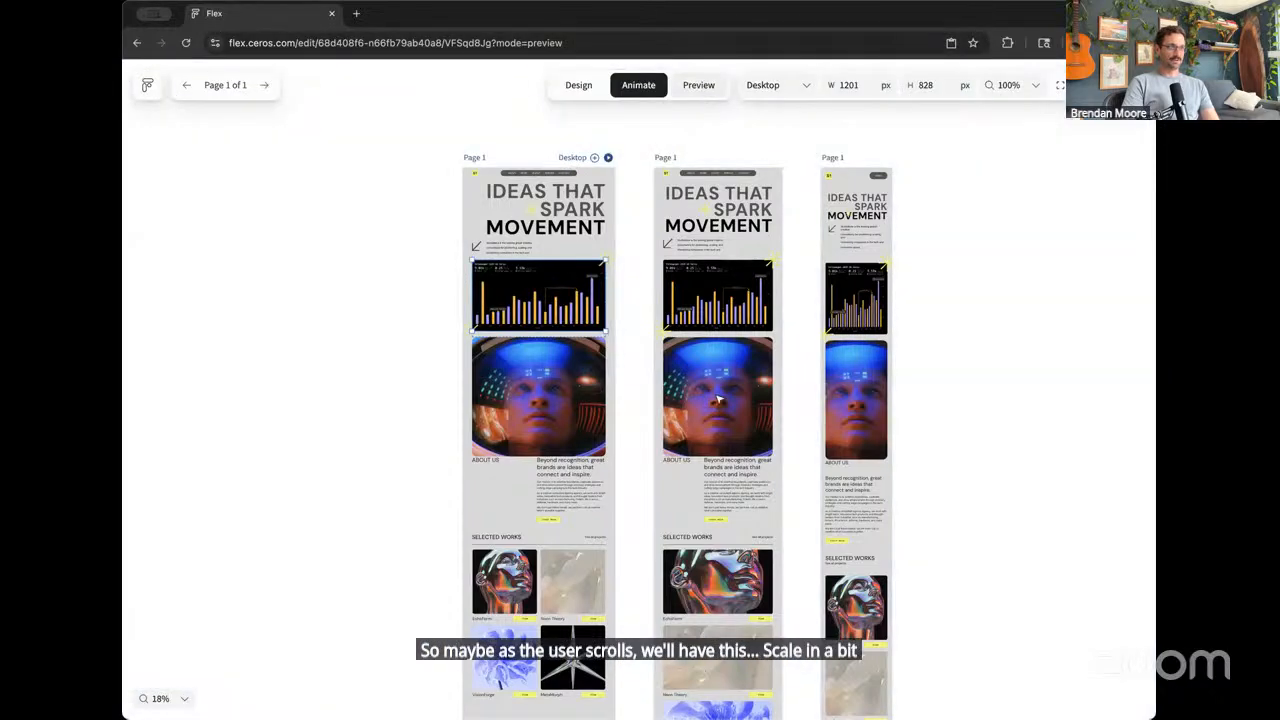
pyautogui.scroll(-3, 717, 400)
pyautogui.scroll(-5, 717, 400)
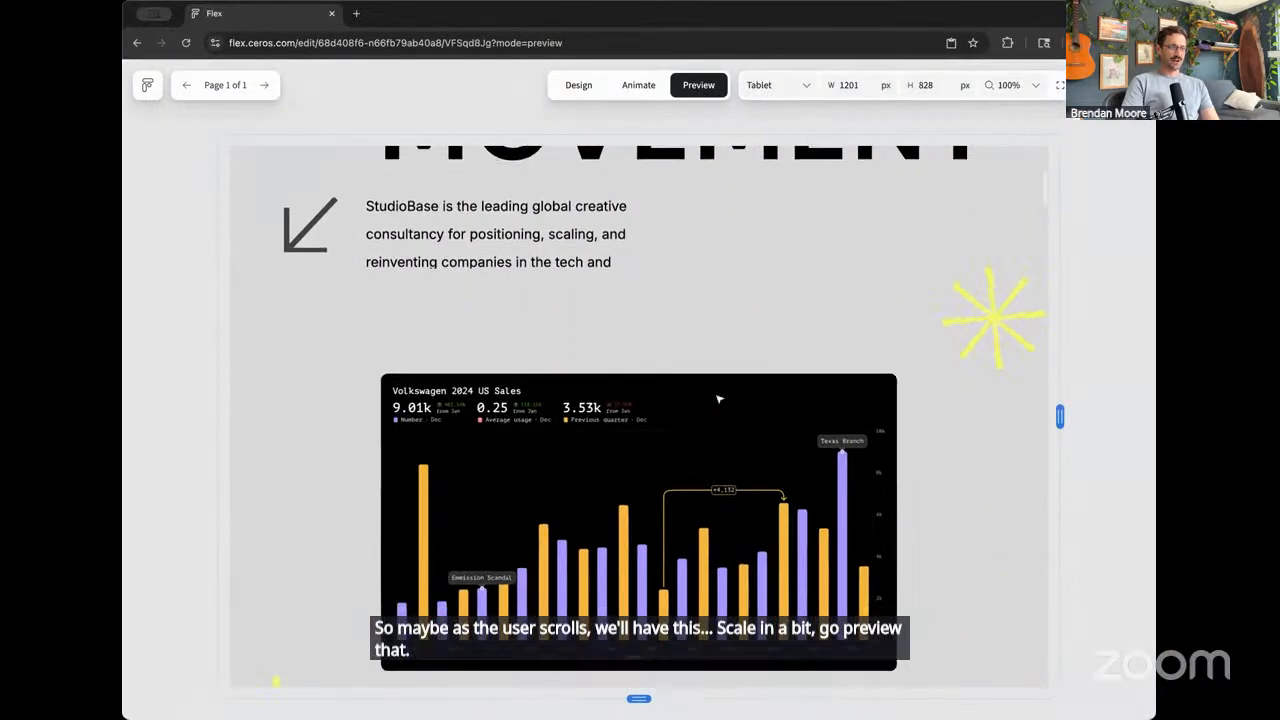
pyautogui.scroll(-1, 715, 399)
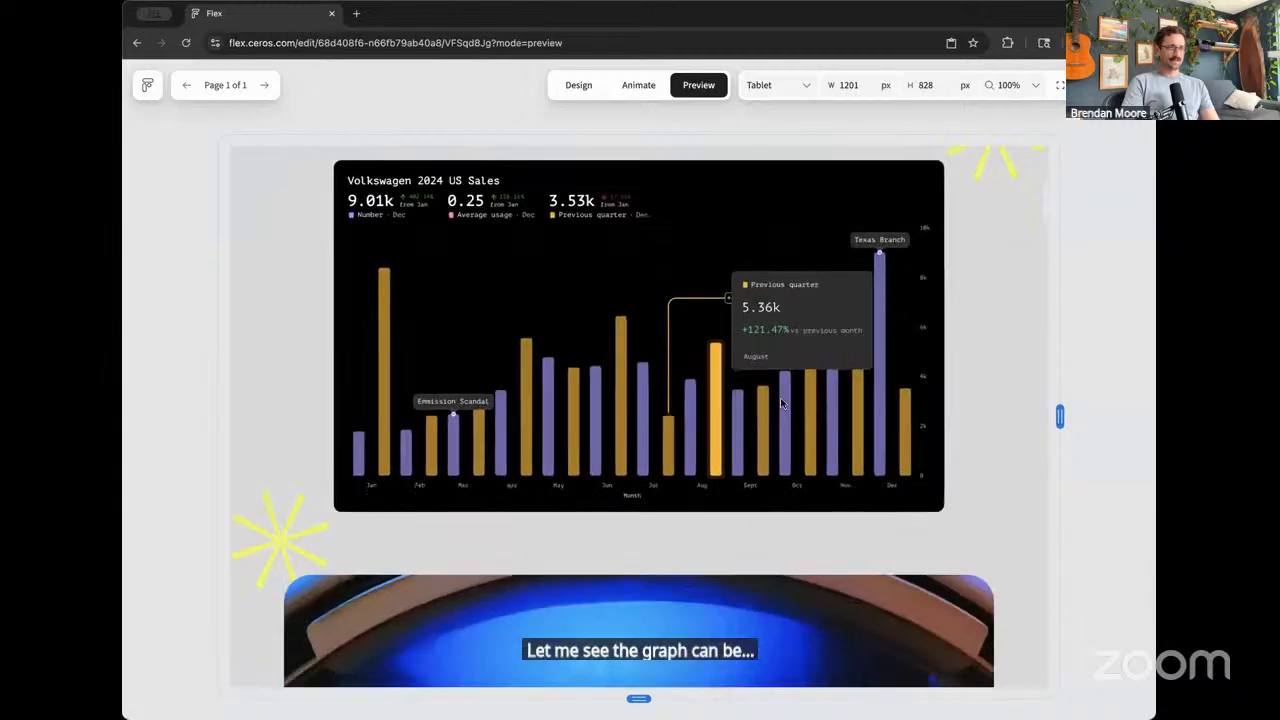
pyautogui.moveTo(1059, 420); pyautogui.dragTo(1087, 420)
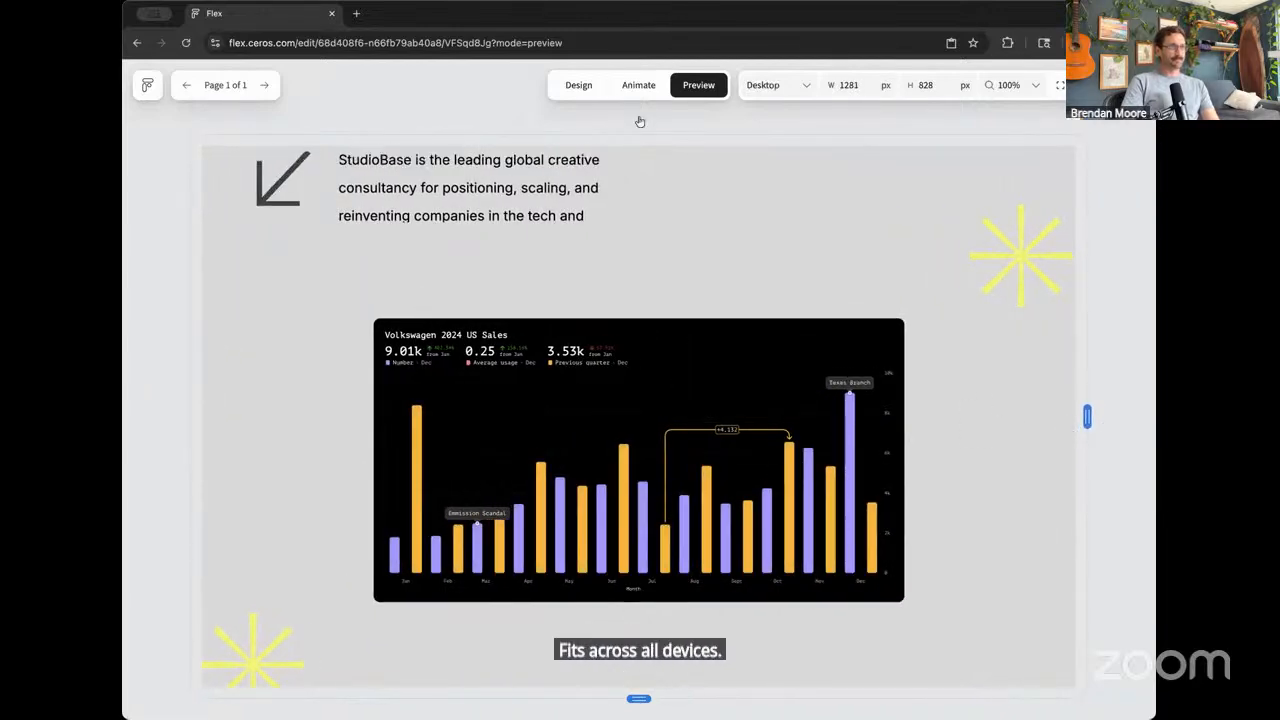
# - View the chart embed on the design canvas across the responsive variants and check it in the Desktop preview
pyautogui.click(579, 85)
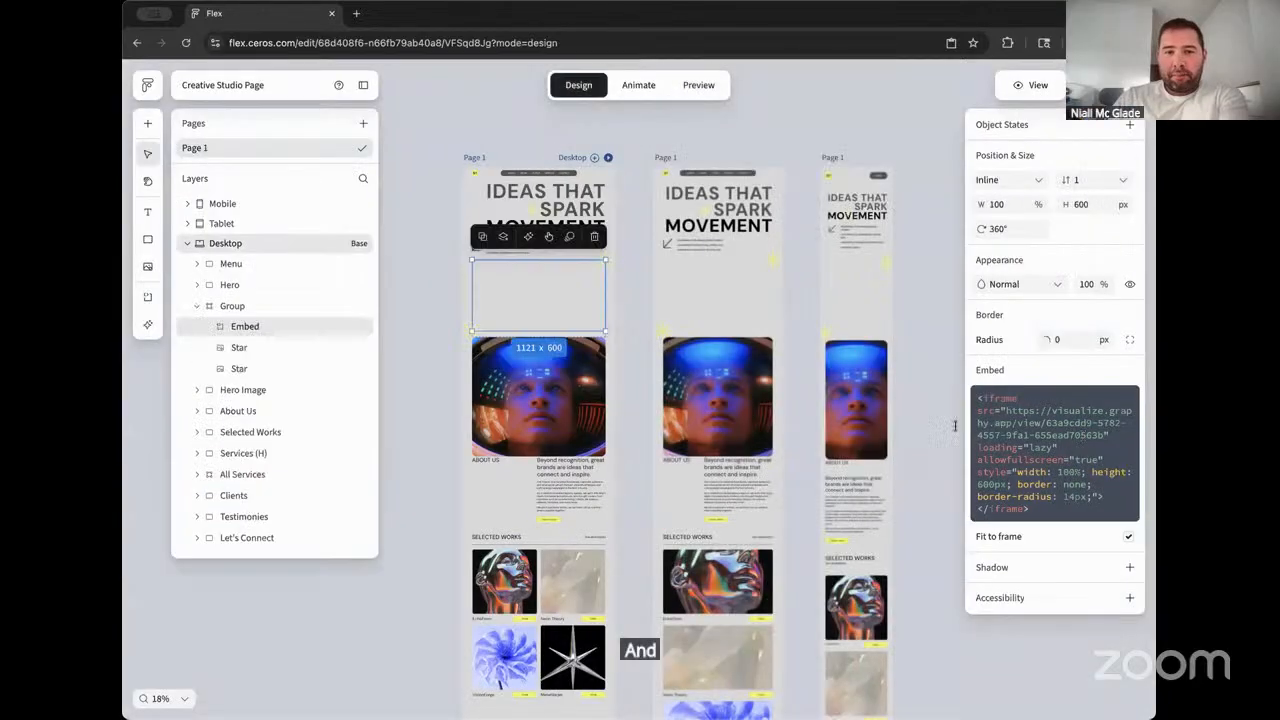
pyautogui.scroll(5, 629, 320)
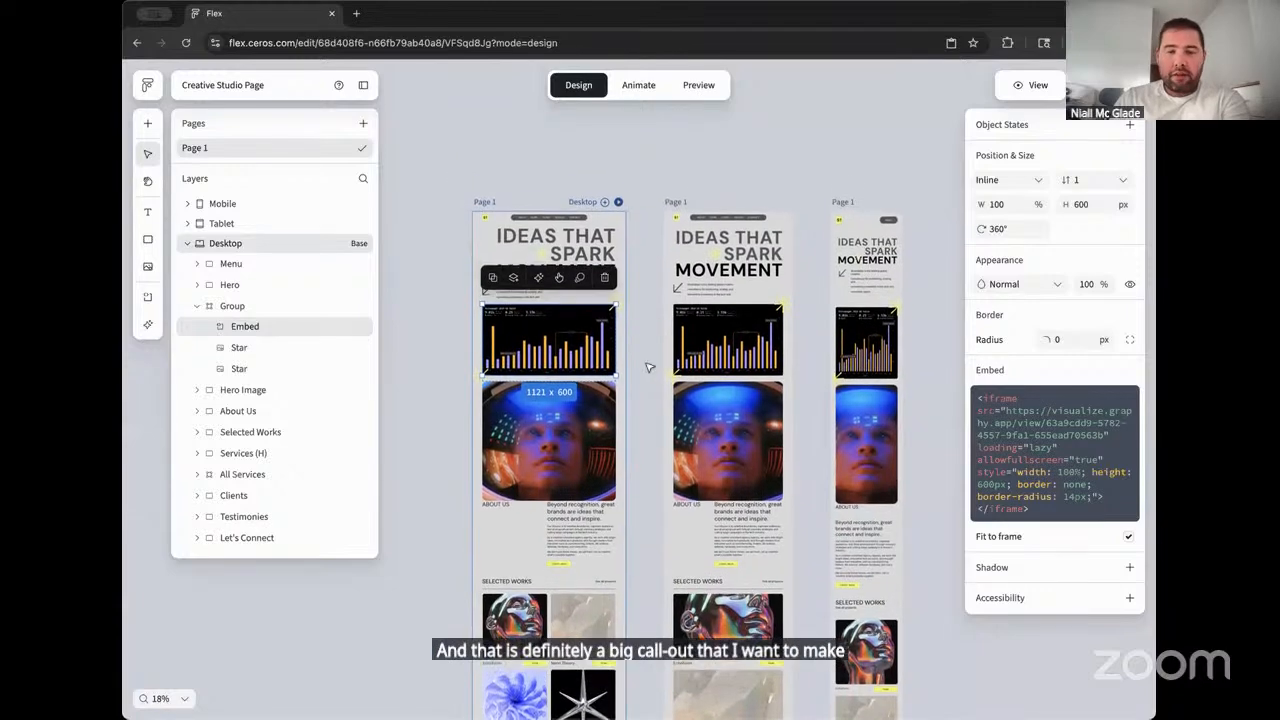
pyautogui.scroll(-5, 653, 369)
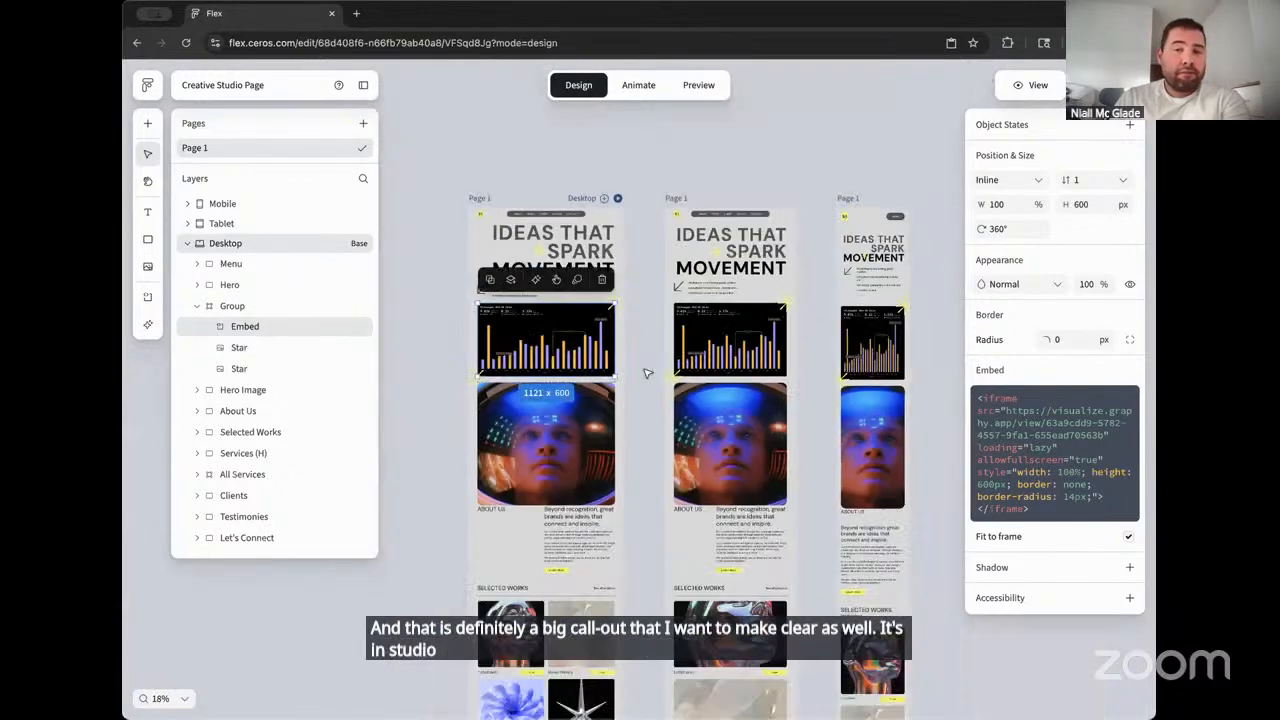
pyautogui.click(645, 373)
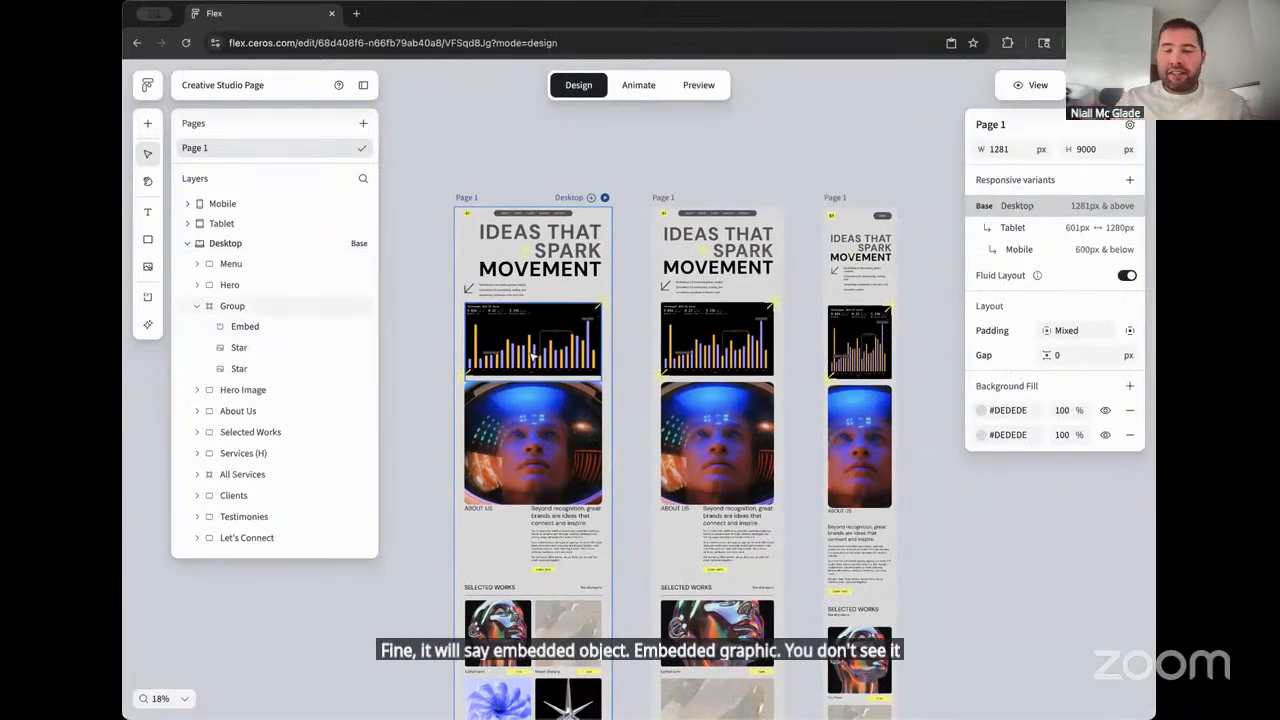
pyautogui.click(699, 85)
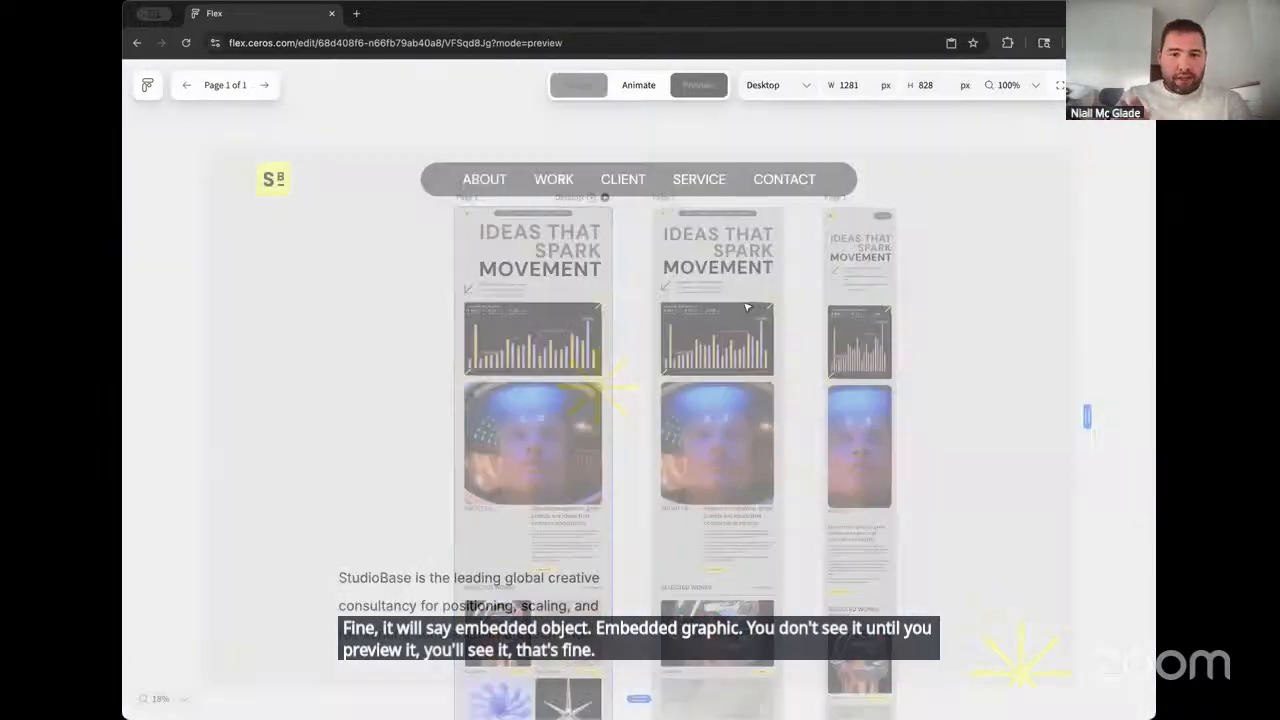
pyautogui.scroll(-5, 666, 354)
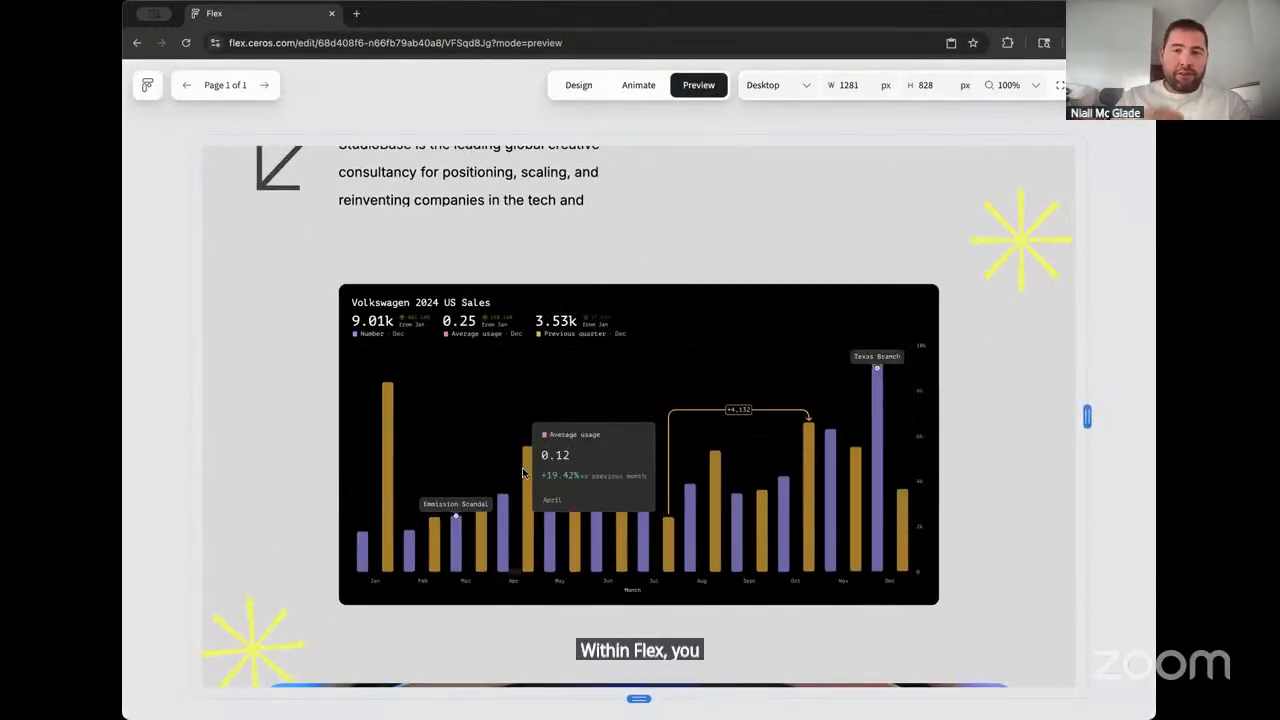
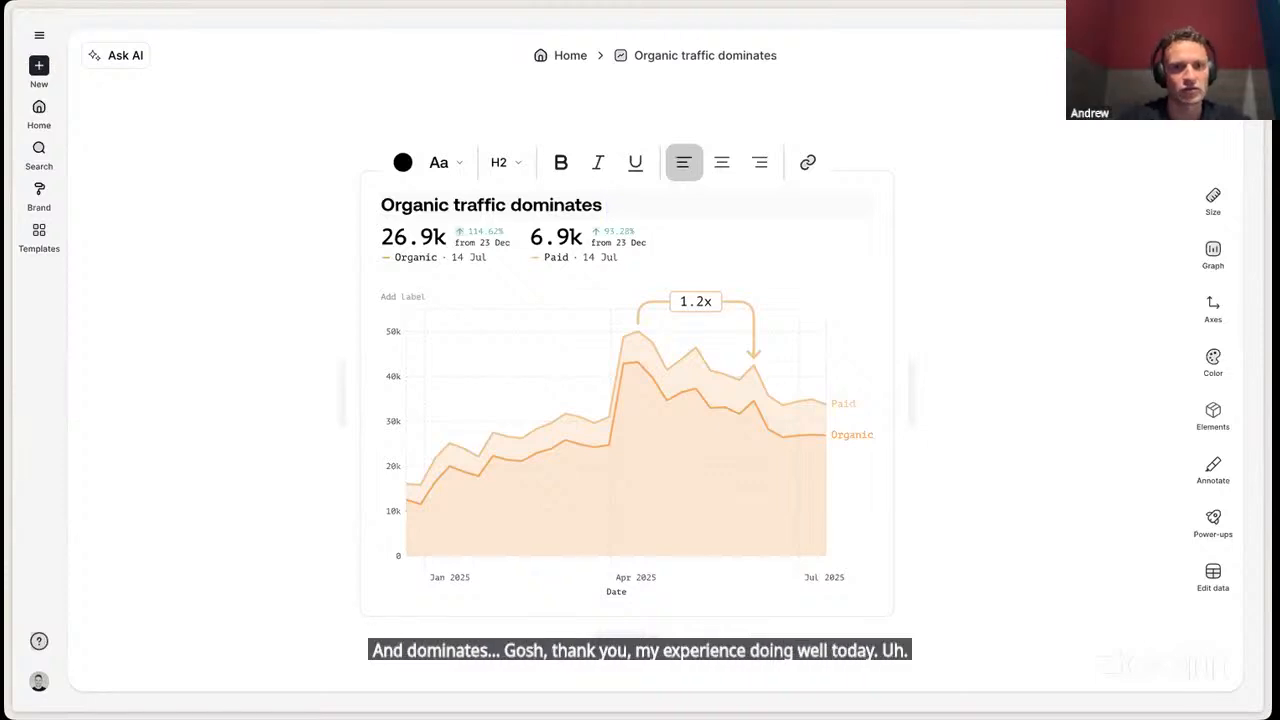
# - Complete the chart title as "Organic traffic dominates our total" and color the words "Organic traffic" with the darker orange chart color
pyautogui.write('our ')
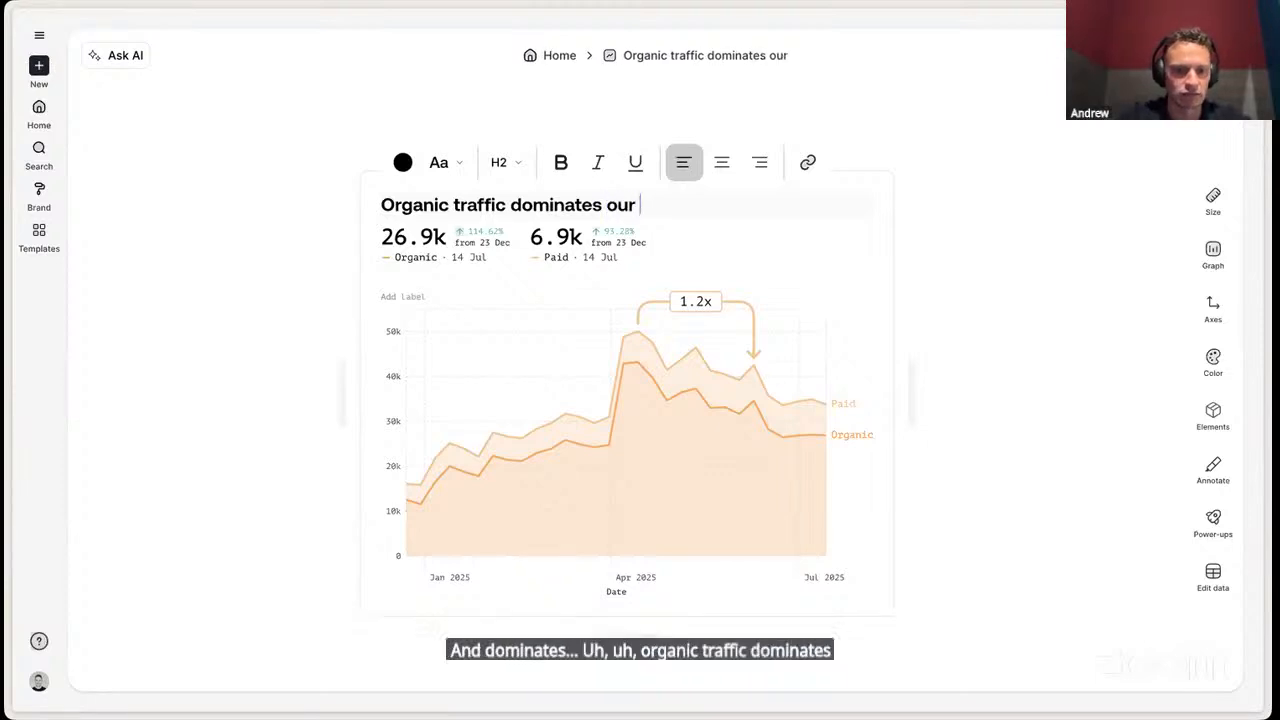
pyautogui.write('total')
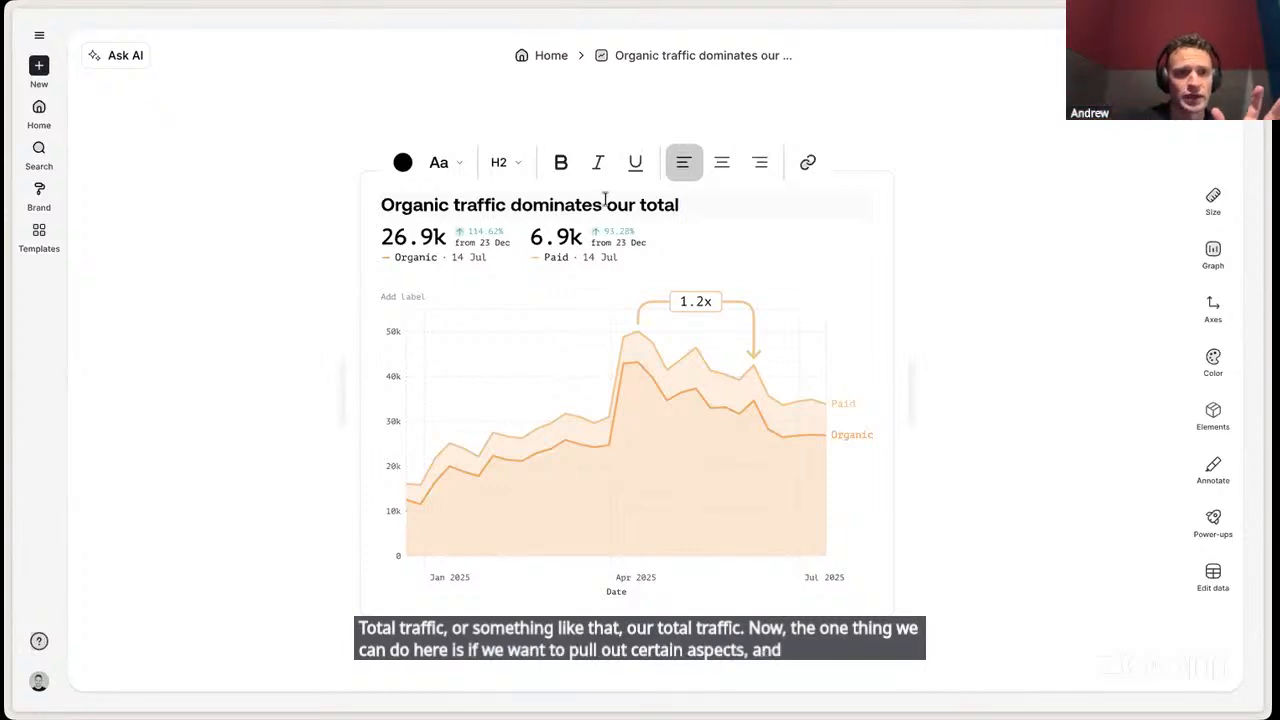
pyautogui.moveTo(504, 205); pyautogui.dragTo(370, 215)
pyautogui.click(402, 162)
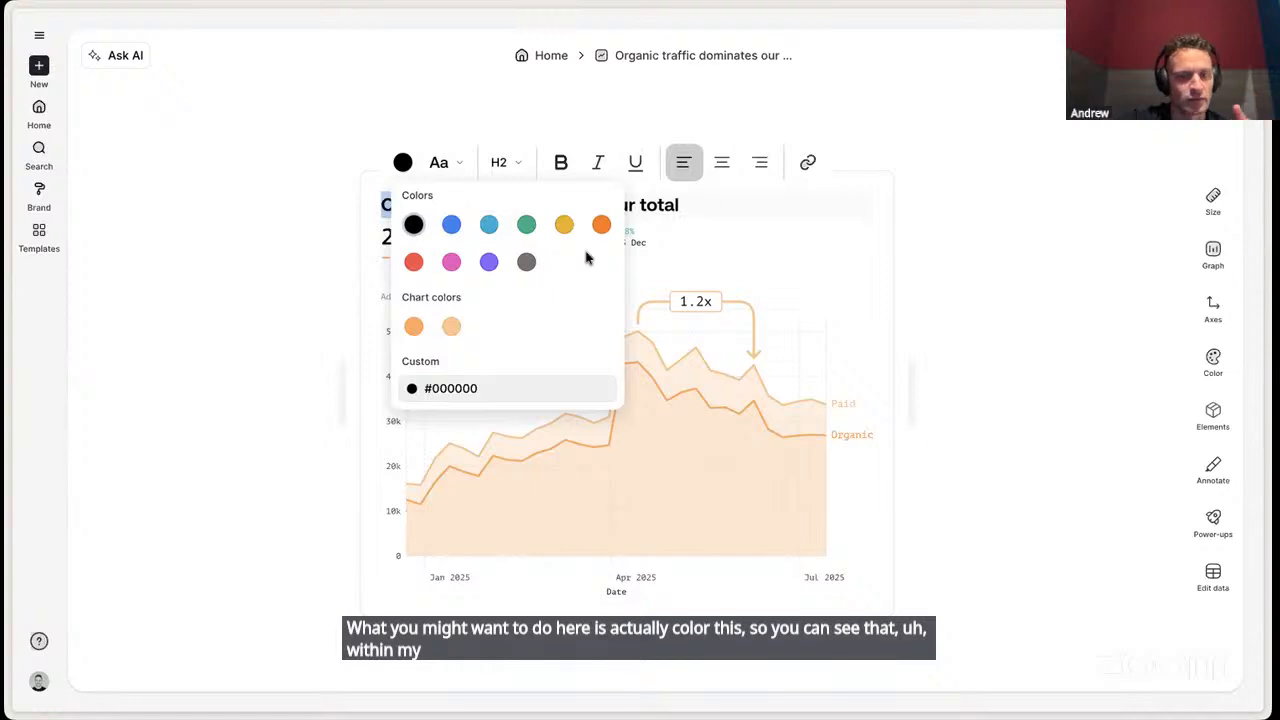
pyautogui.click(415, 325)
pyautogui.click(308, 200)
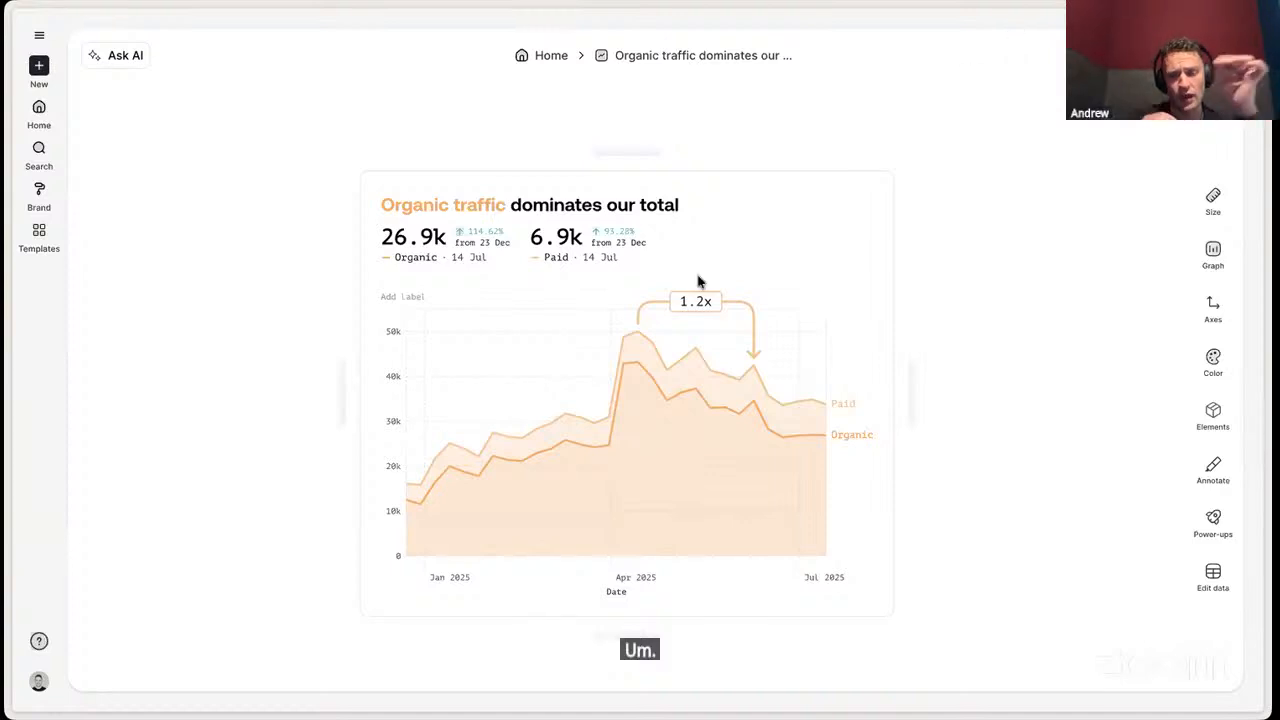
# - Add a text annotation and place it above the area series, just below the 50k level between January and April
pyautogui.click(1213, 418)
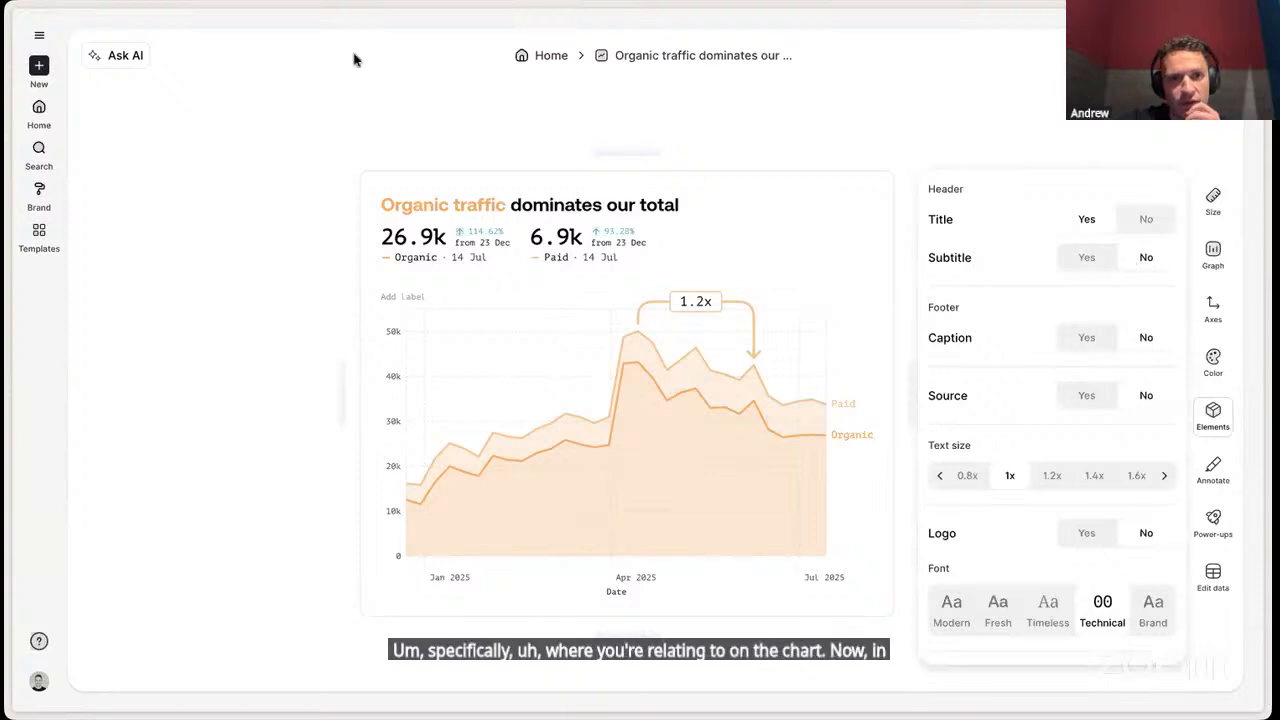
pyautogui.click(1211, 467)
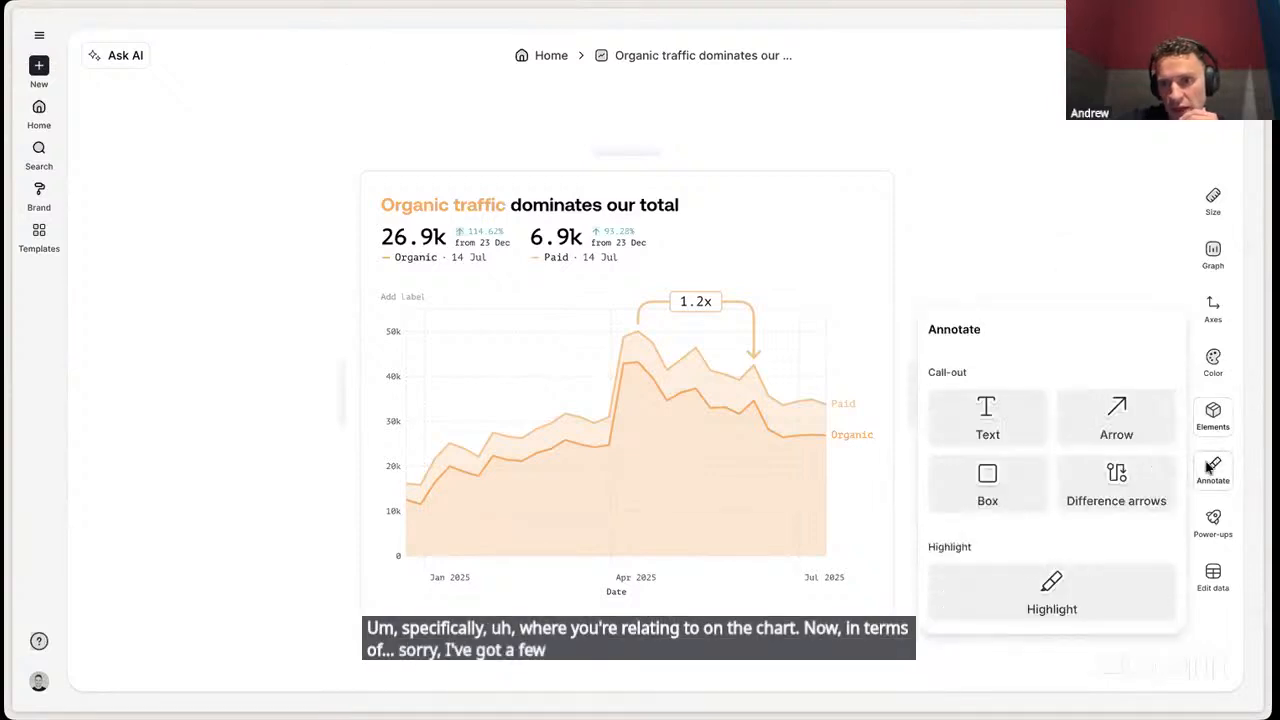
pyautogui.click(1014, 412)
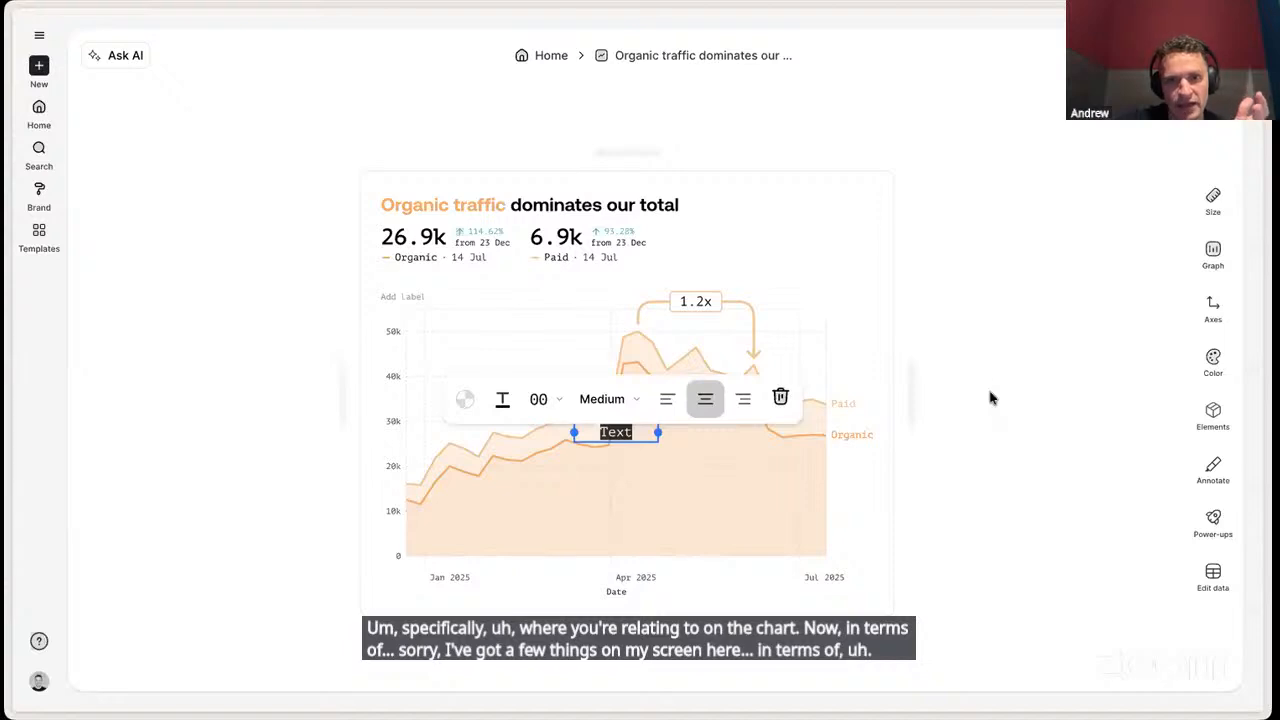
pyautogui.click(714, 449)
pyautogui.moveTo(620, 432)
pyautogui.mouseDown()
pyautogui.moveTo(558, 376)
pyautogui.moveTo(530, 369)
pyautogui.mouseUp()
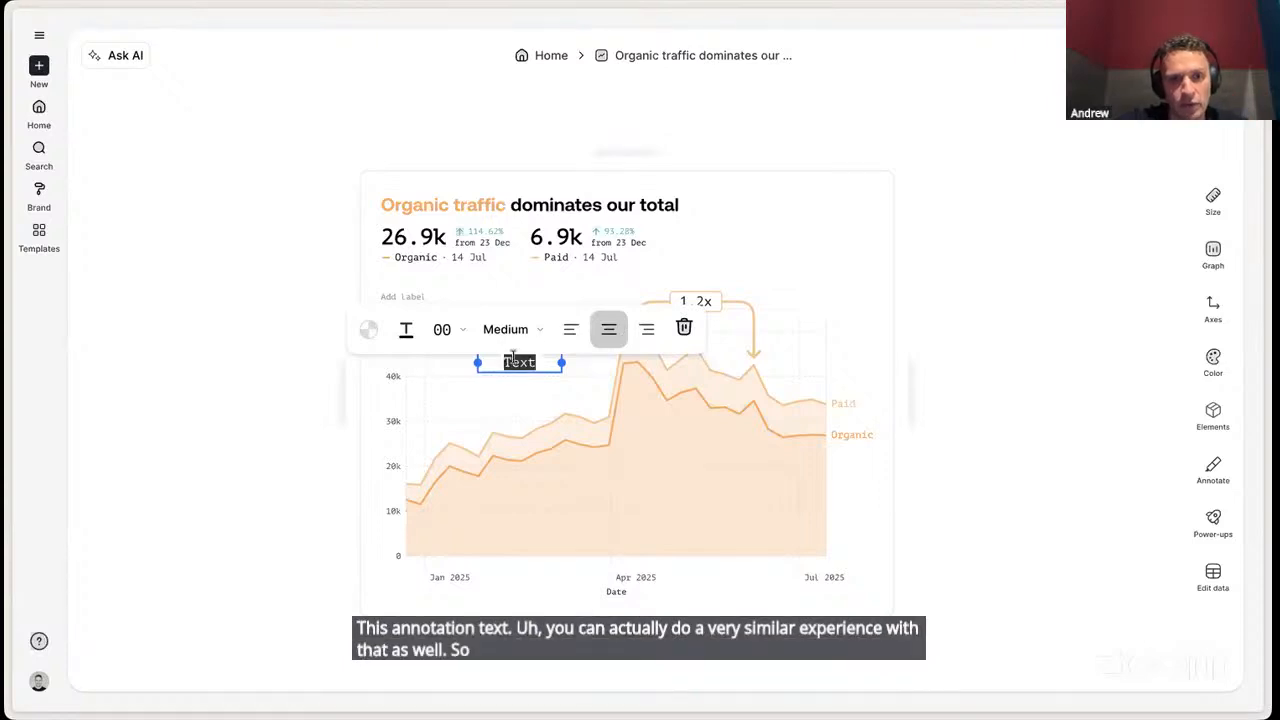
# - Set the annotation's text color to the darker orange chart color
pyautogui.click(375, 339)
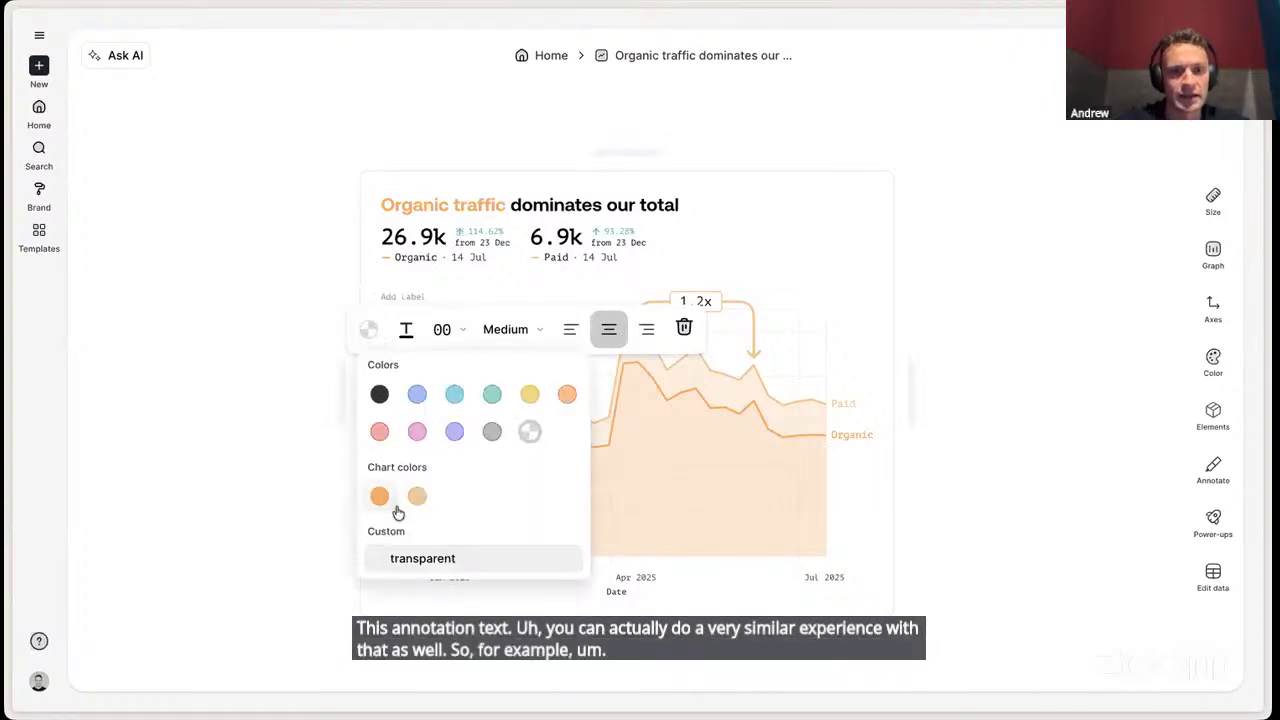
pyautogui.click(406, 331)
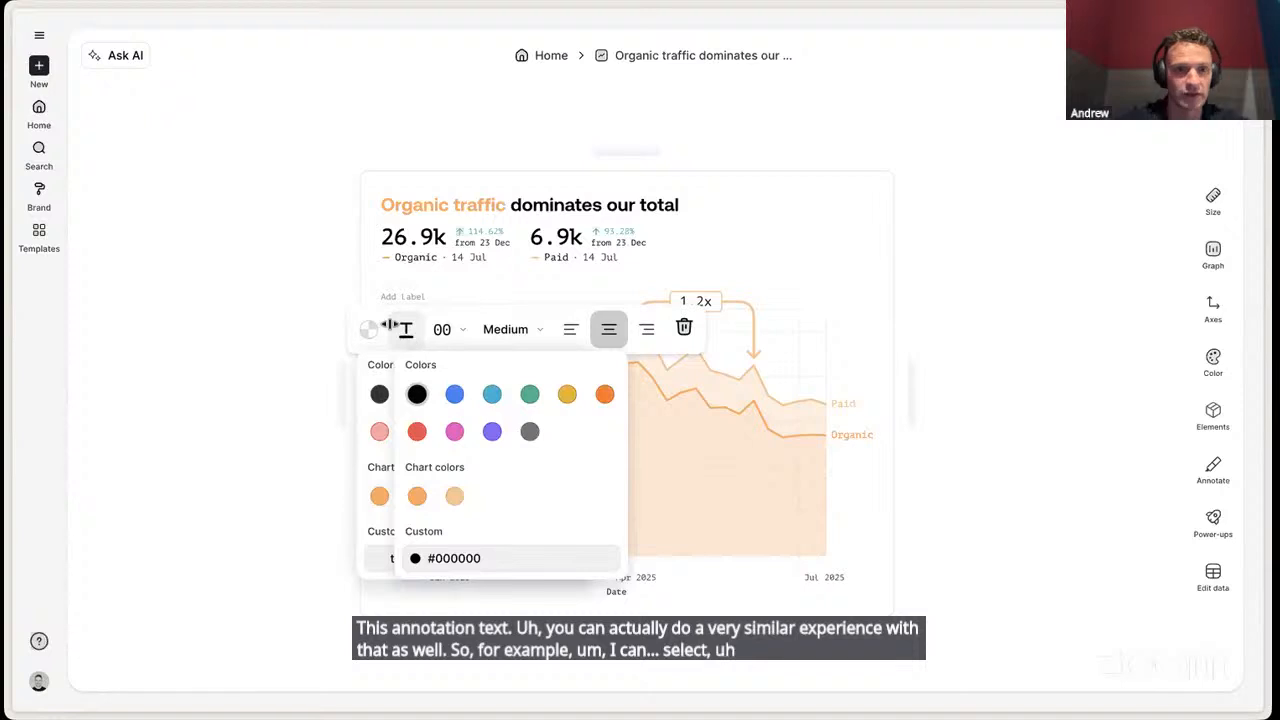
pyautogui.click(286, 337)
pyautogui.click(544, 360)
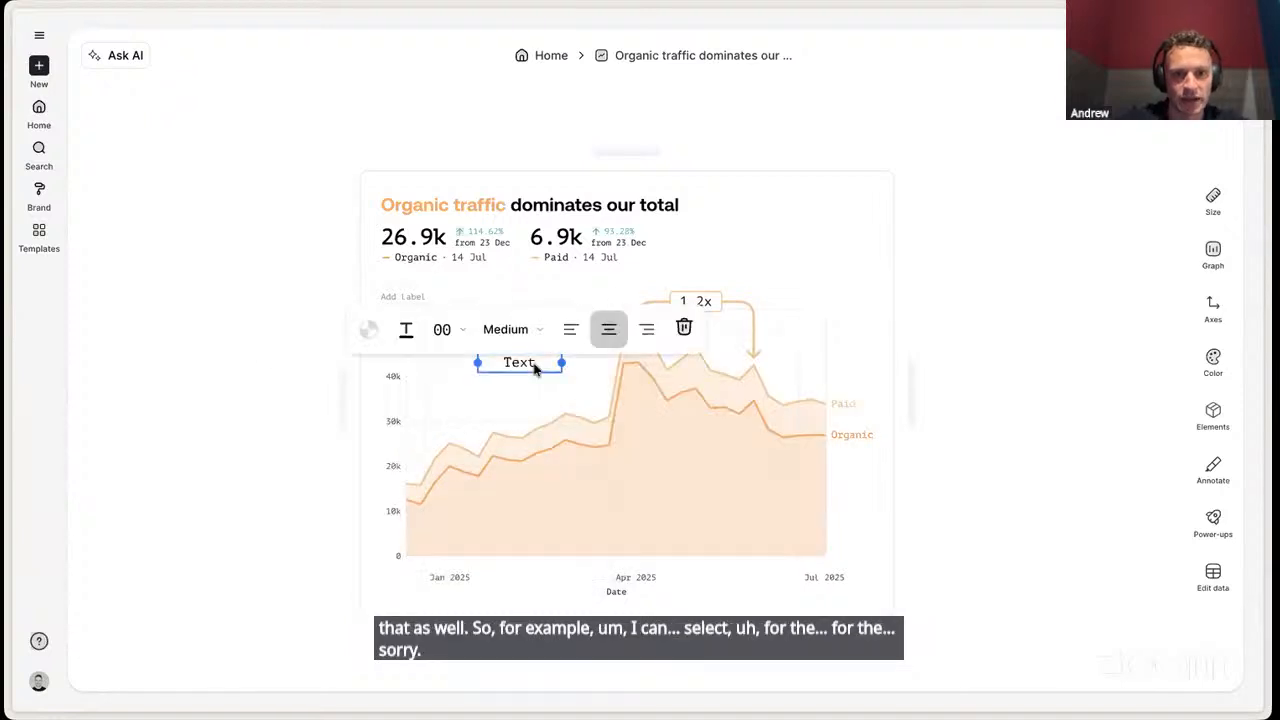
pyautogui.click(406, 331)
pyautogui.click(415, 493)
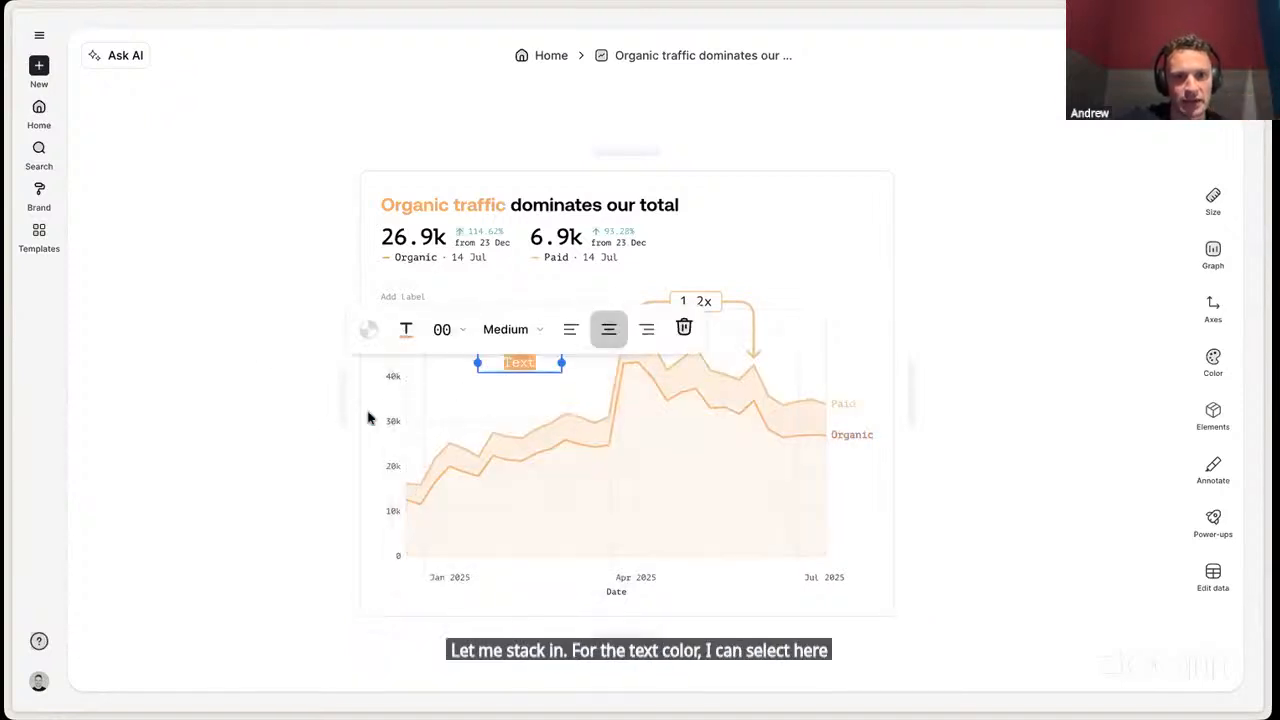
pyautogui.click(294, 429)
# - Format the annotation as Extra Large in the Brand font, replace its text with "Important!" and widen its box to fit one line
pyautogui.click(518, 361)
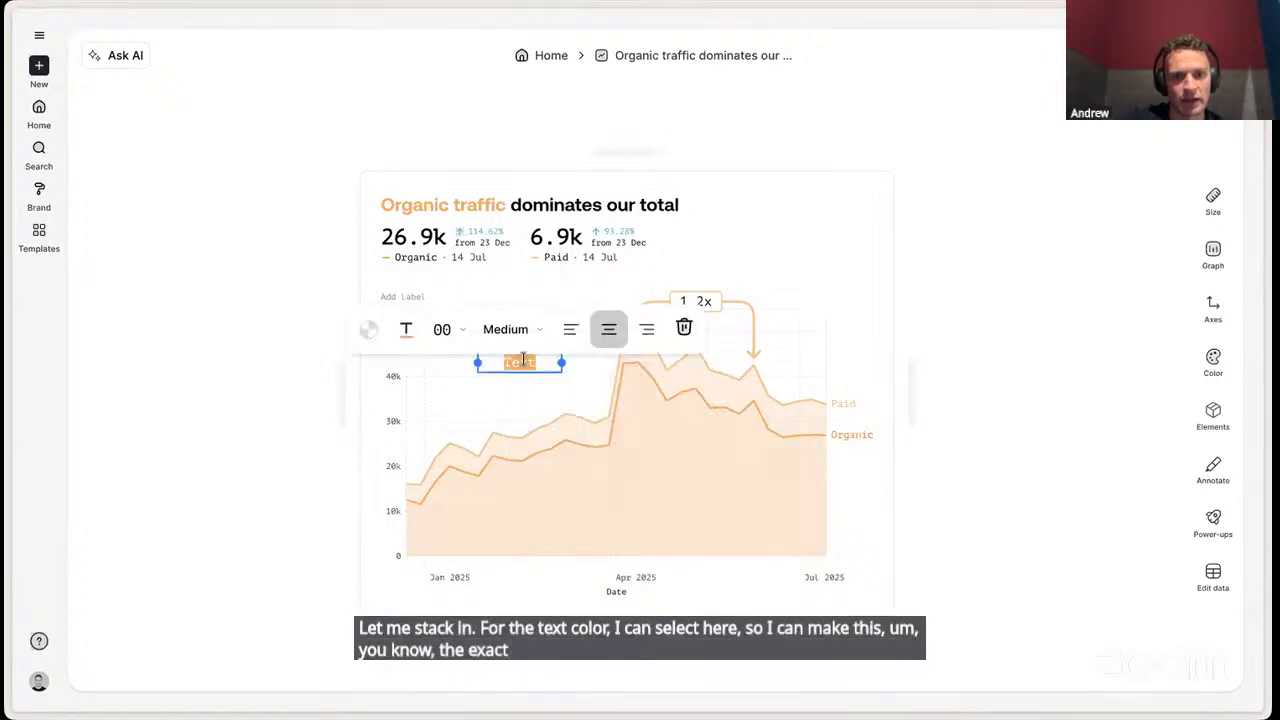
pyautogui.click(506, 329)
pyautogui.click(527, 455)
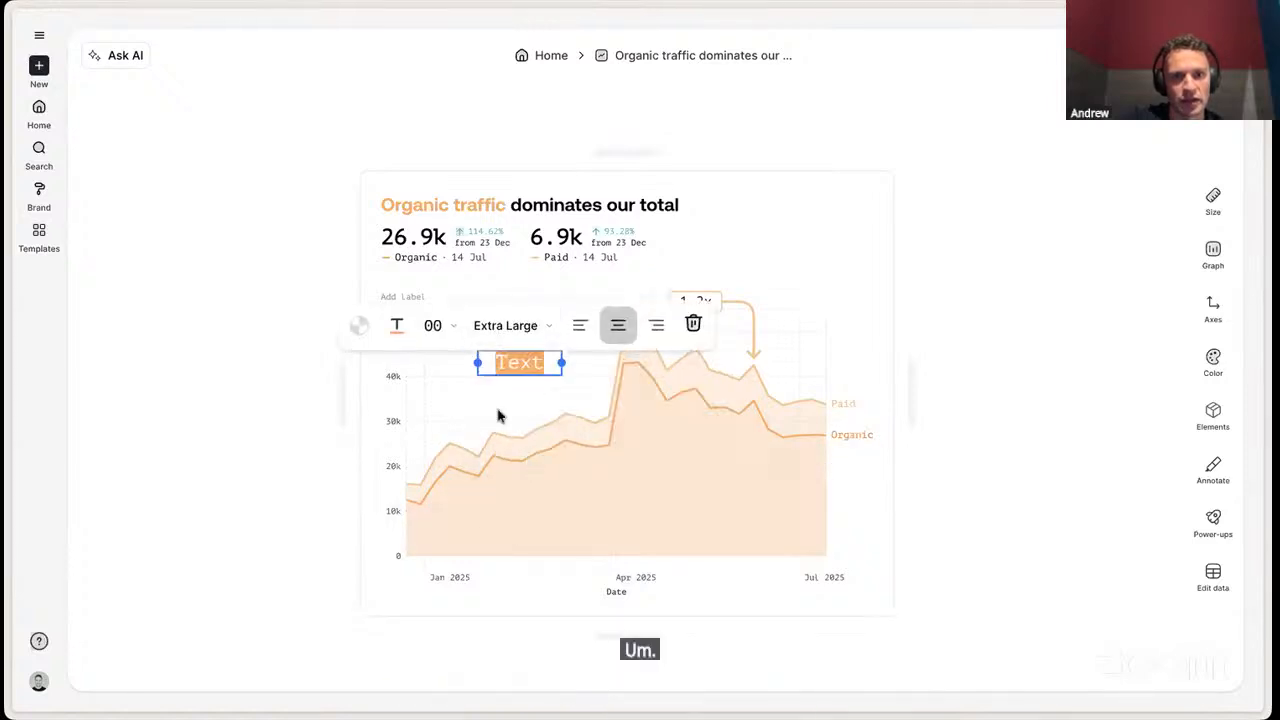
pyautogui.click(432, 325)
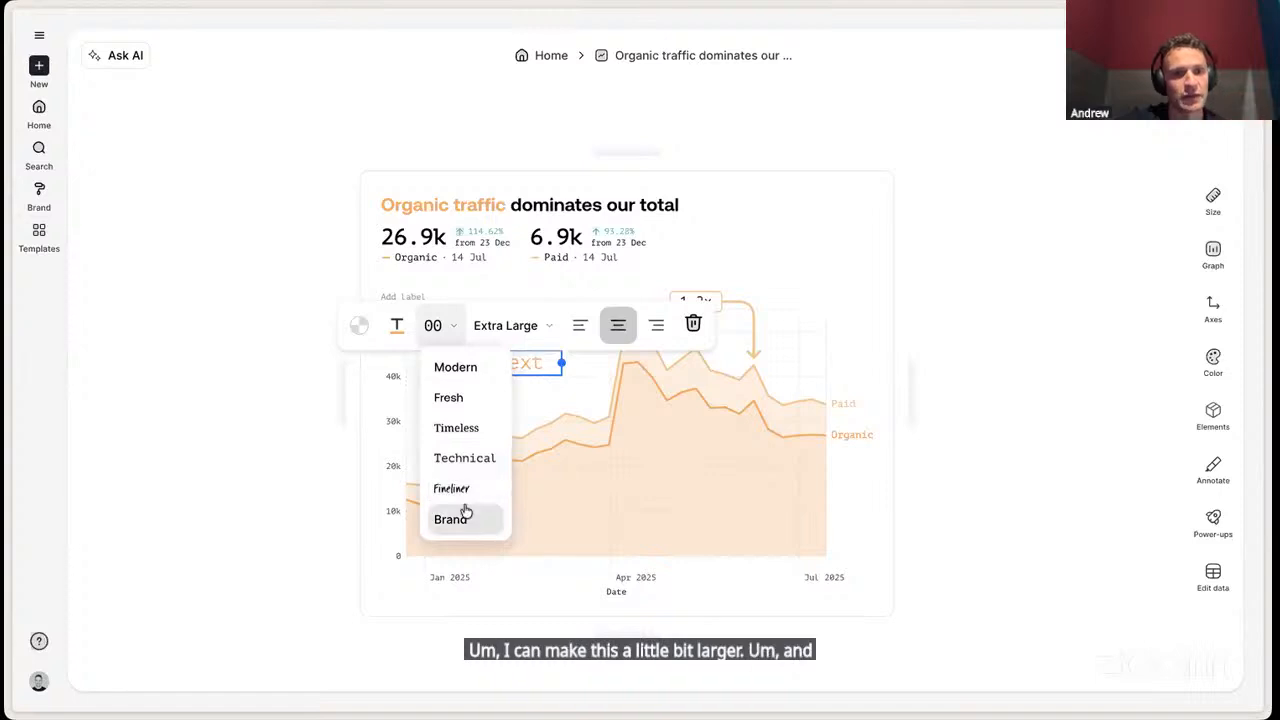
pyautogui.click(465, 516)
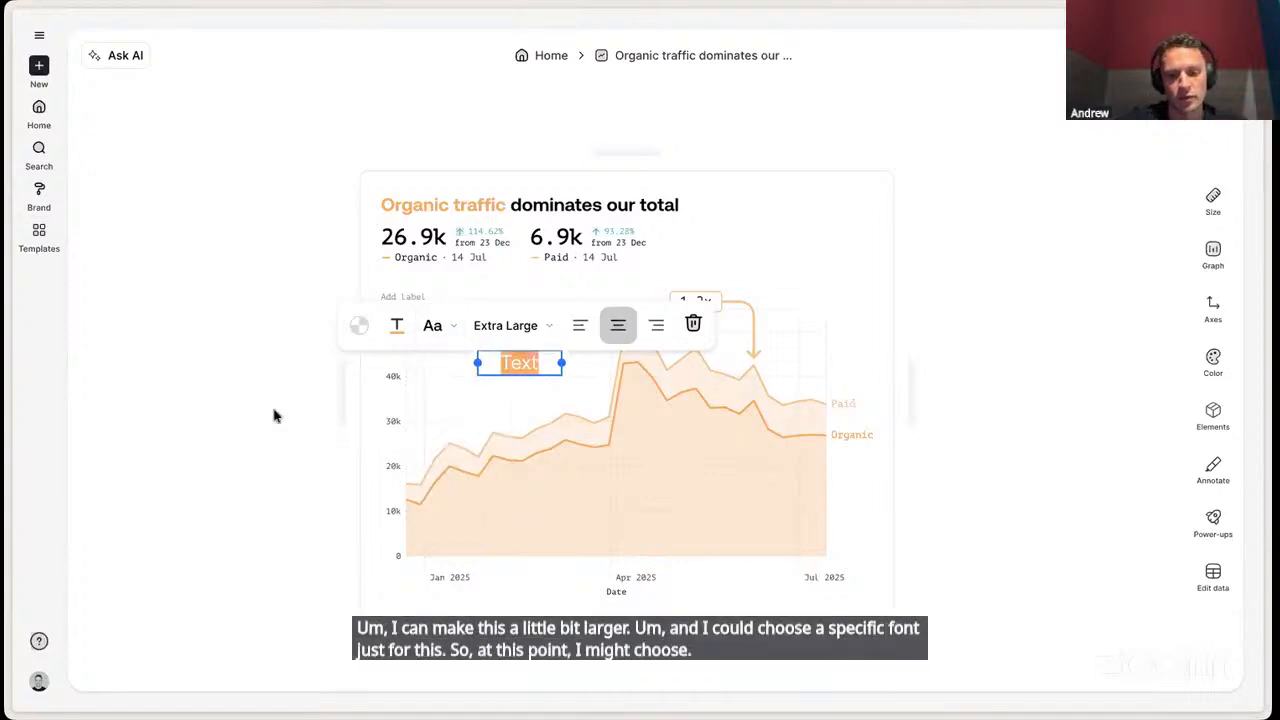
pyautogui.write('Important!')
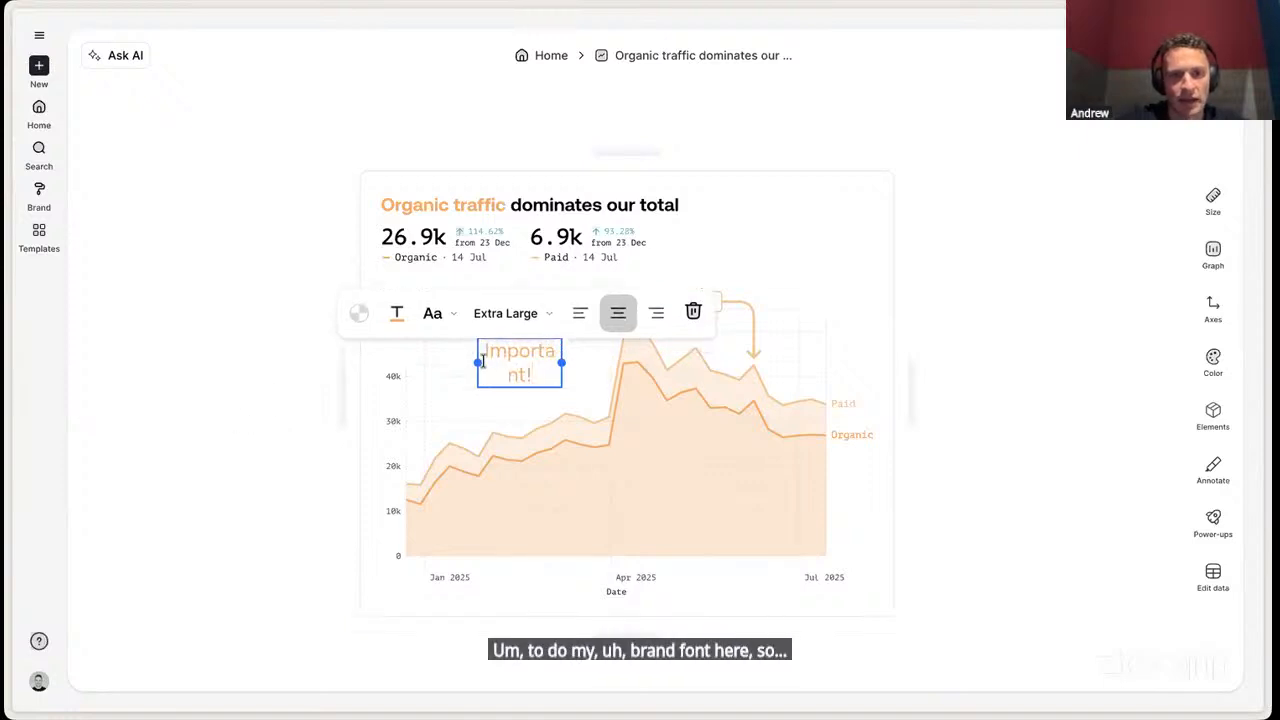
pyautogui.moveTo(478, 363); pyautogui.dragTo(440, 363)
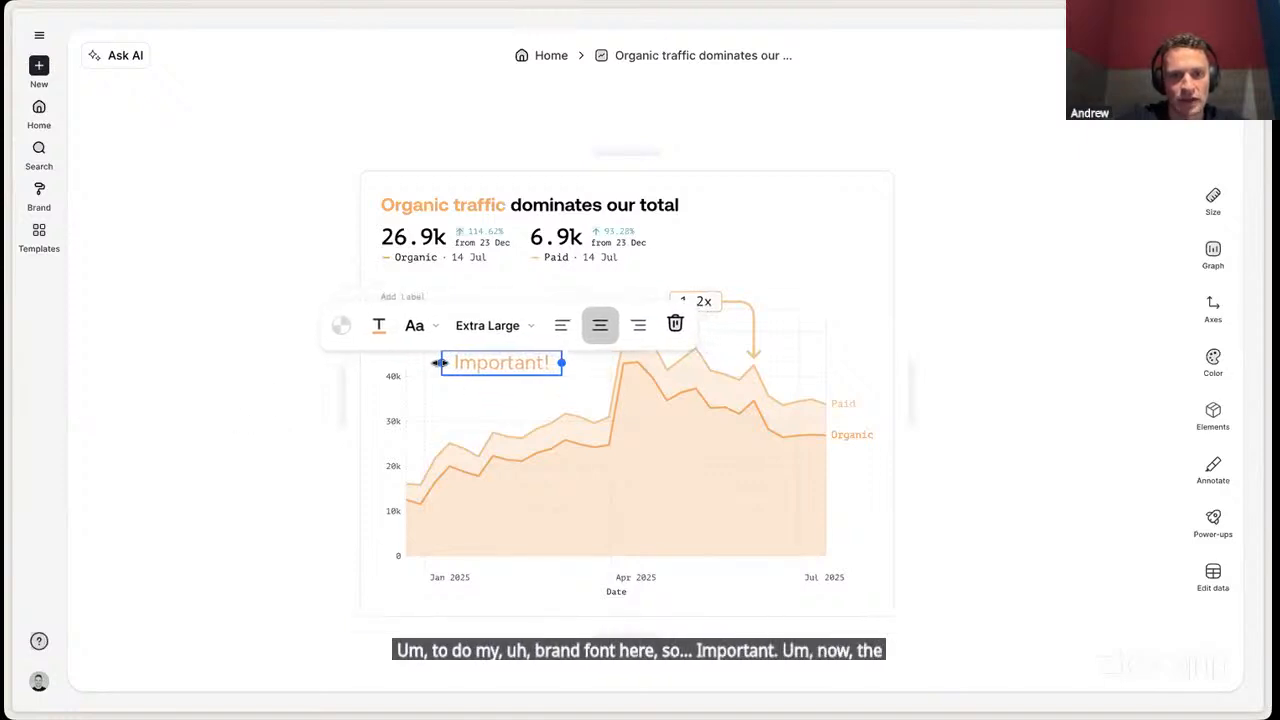
# - Attach a comment reading "fdsafdsa" to the 13 Jan 2025 point of the Paid series
pyautogui.click(450, 441)
pyautogui.click(450, 405)
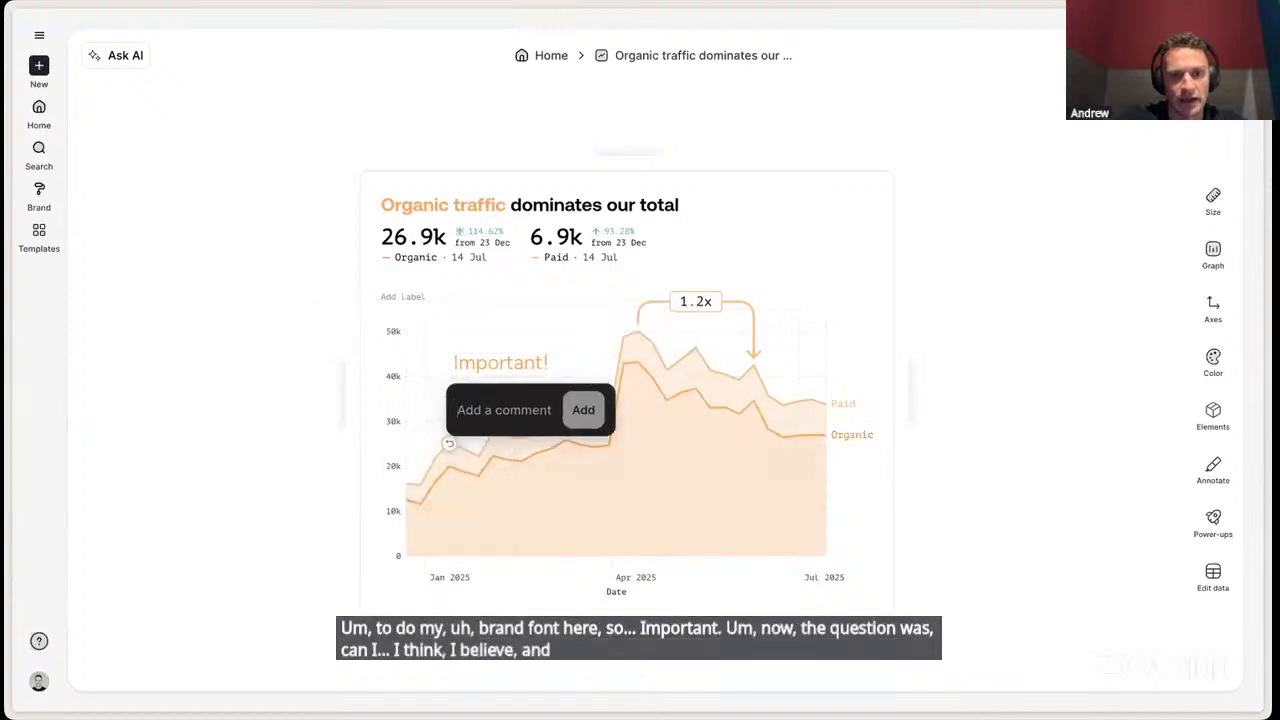
pyautogui.write('fdsafdsa')
pyautogui.press('Return')
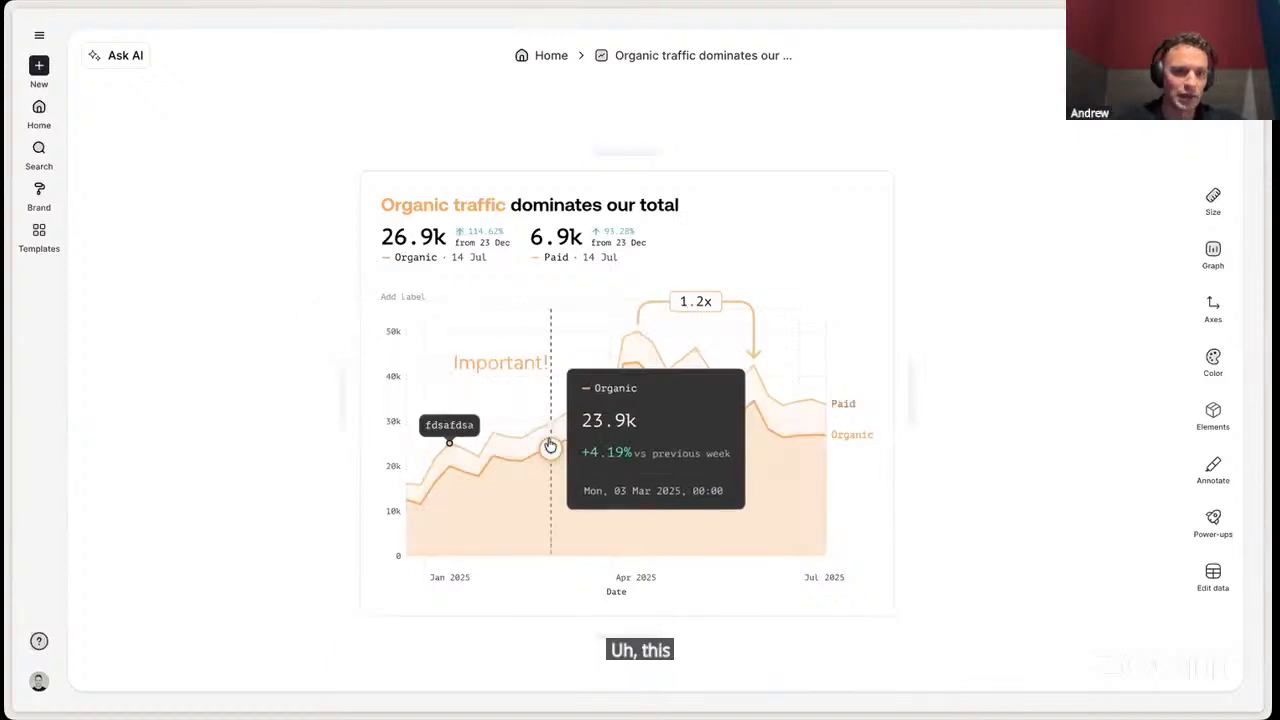
pyautogui.moveTo(467, 428)
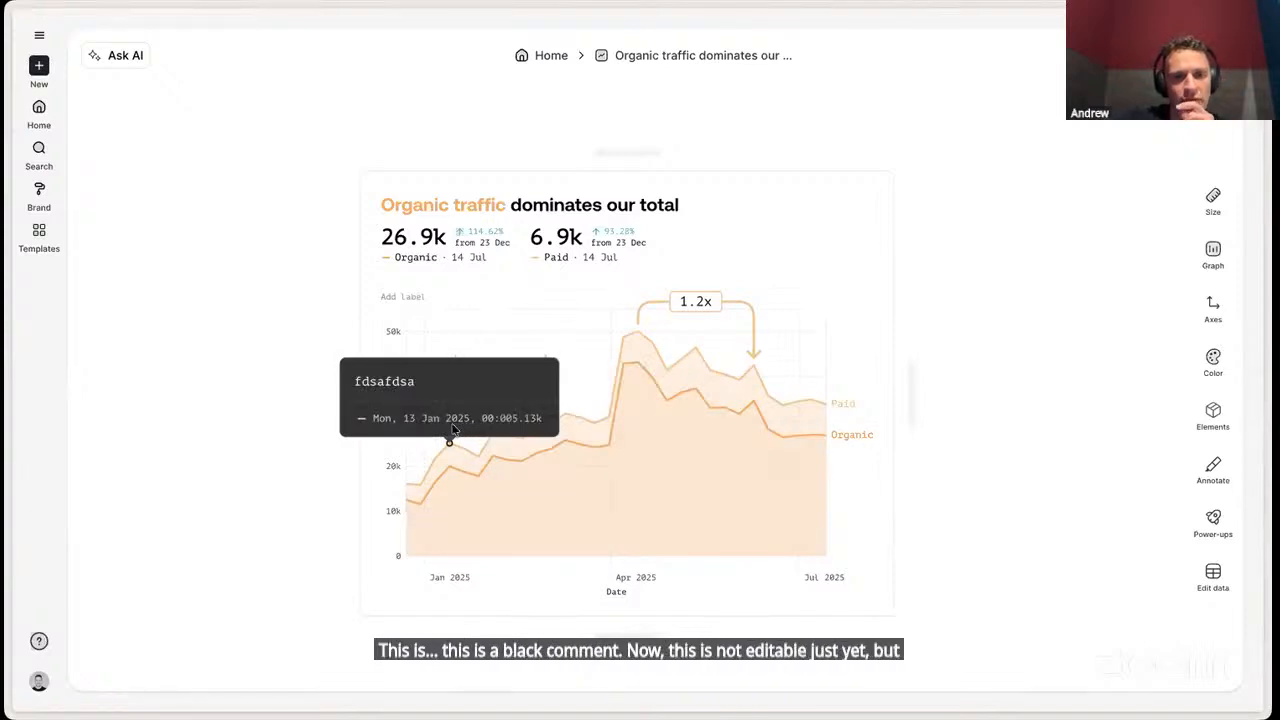
# - Fill the background of the "Important!" annotation with the darker orange chart color
pyautogui.click(536, 365)
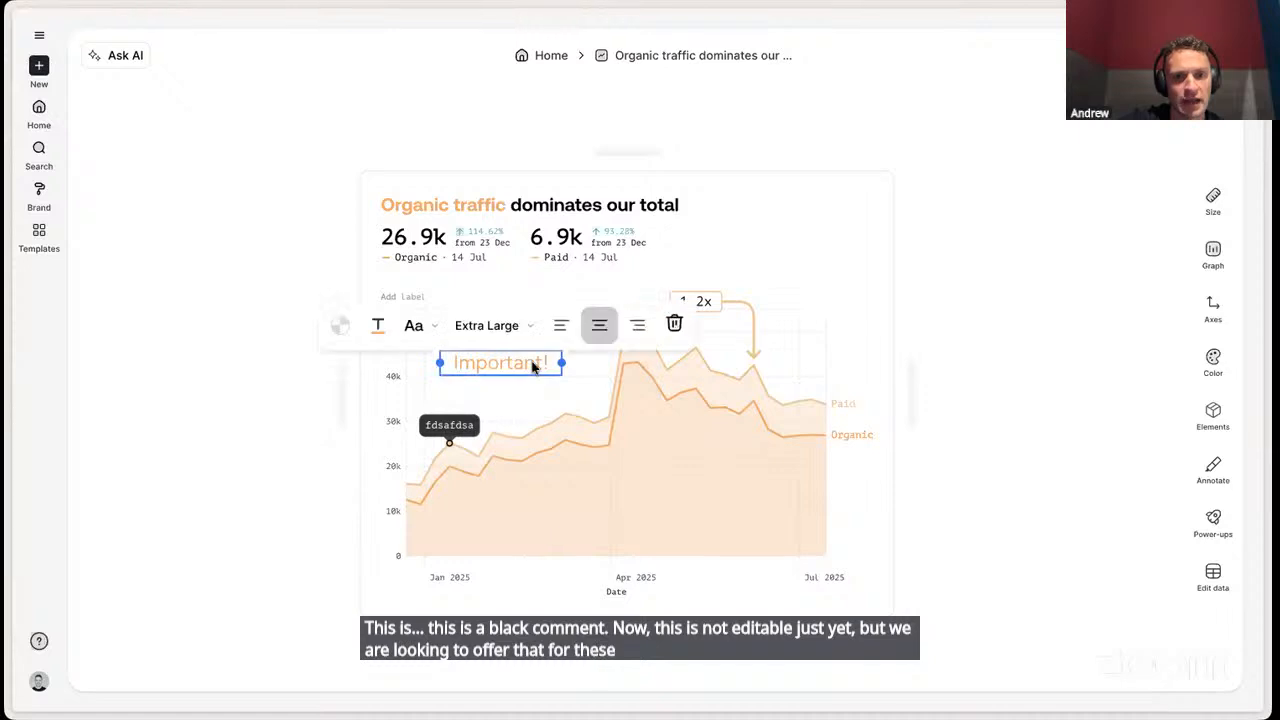
pyautogui.click(341, 327)
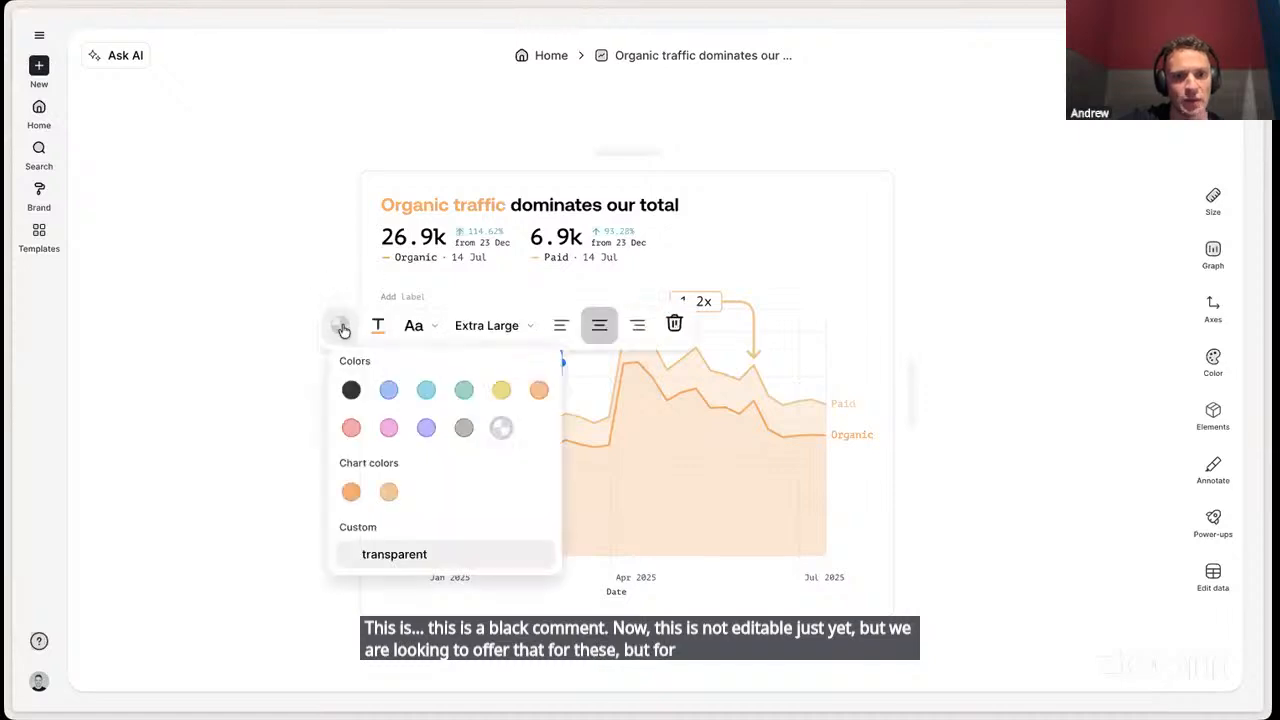
pyautogui.click(351, 491)
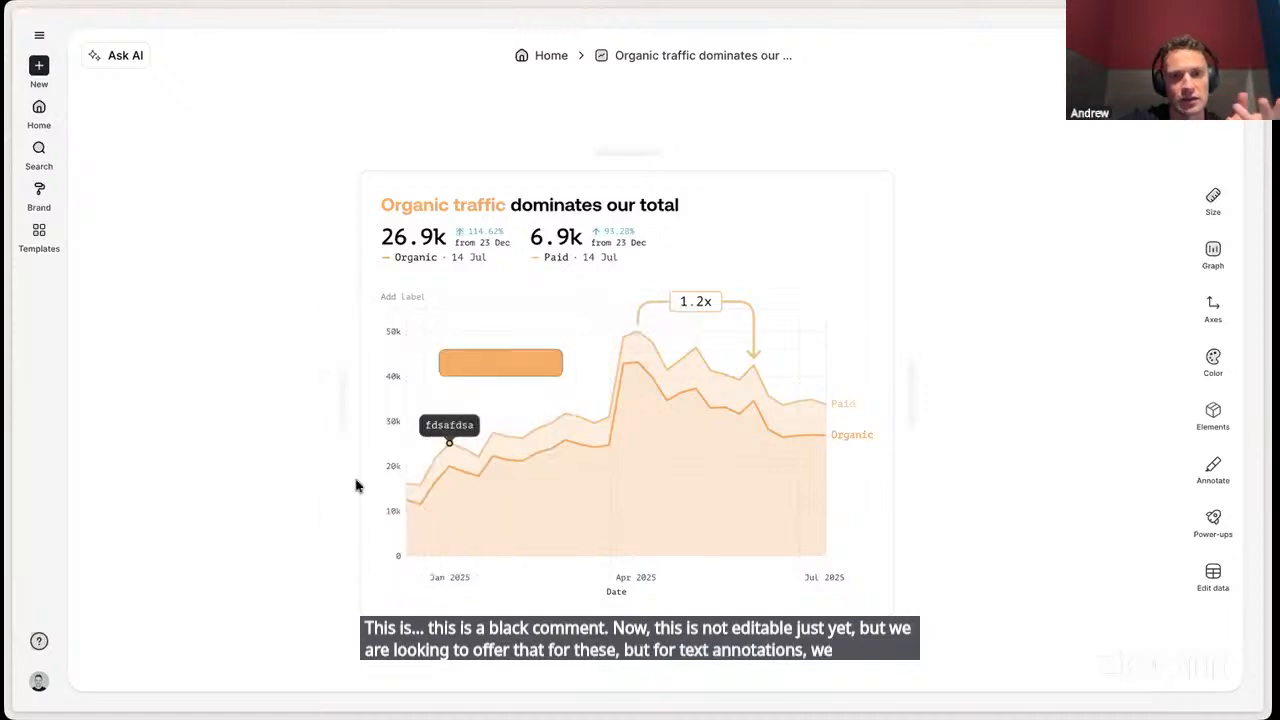
pyautogui.click(537, 432)
pyautogui.click(537, 430)
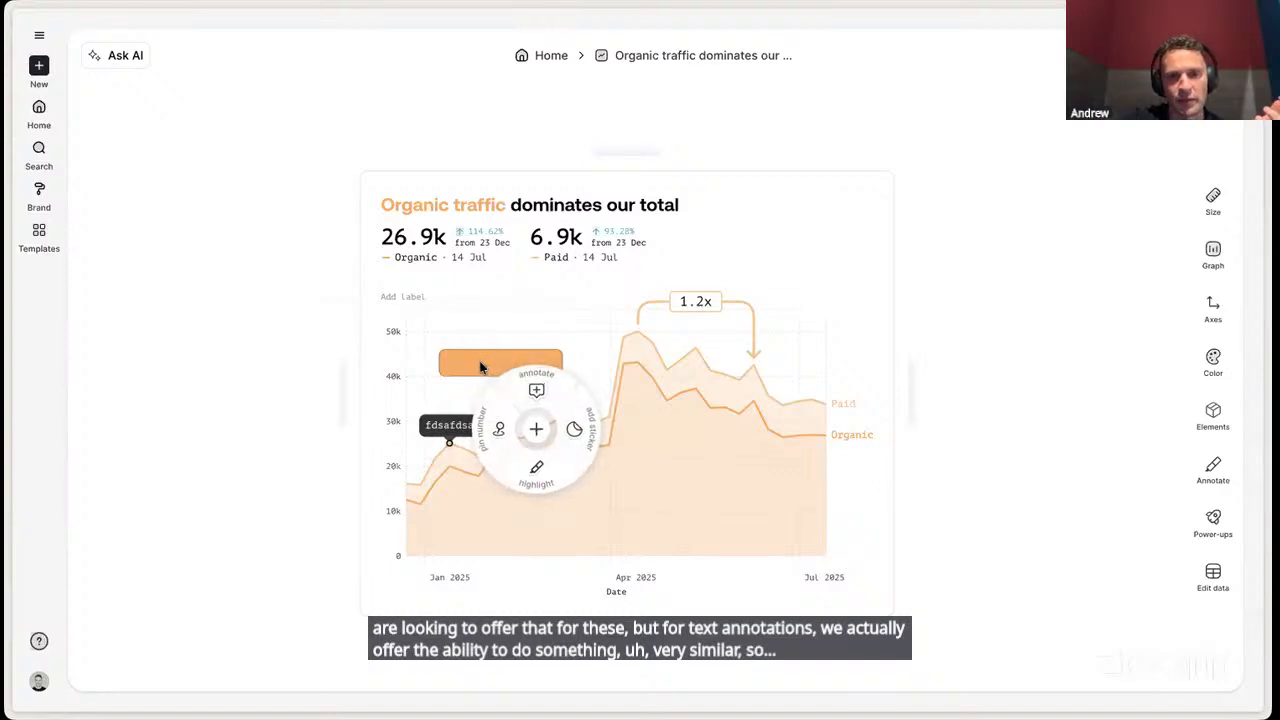
pyautogui.click(490, 328)
# - Set the text color of the "Important!" annotation to black
pyautogui.click(488, 364)
pyautogui.click(381, 328)
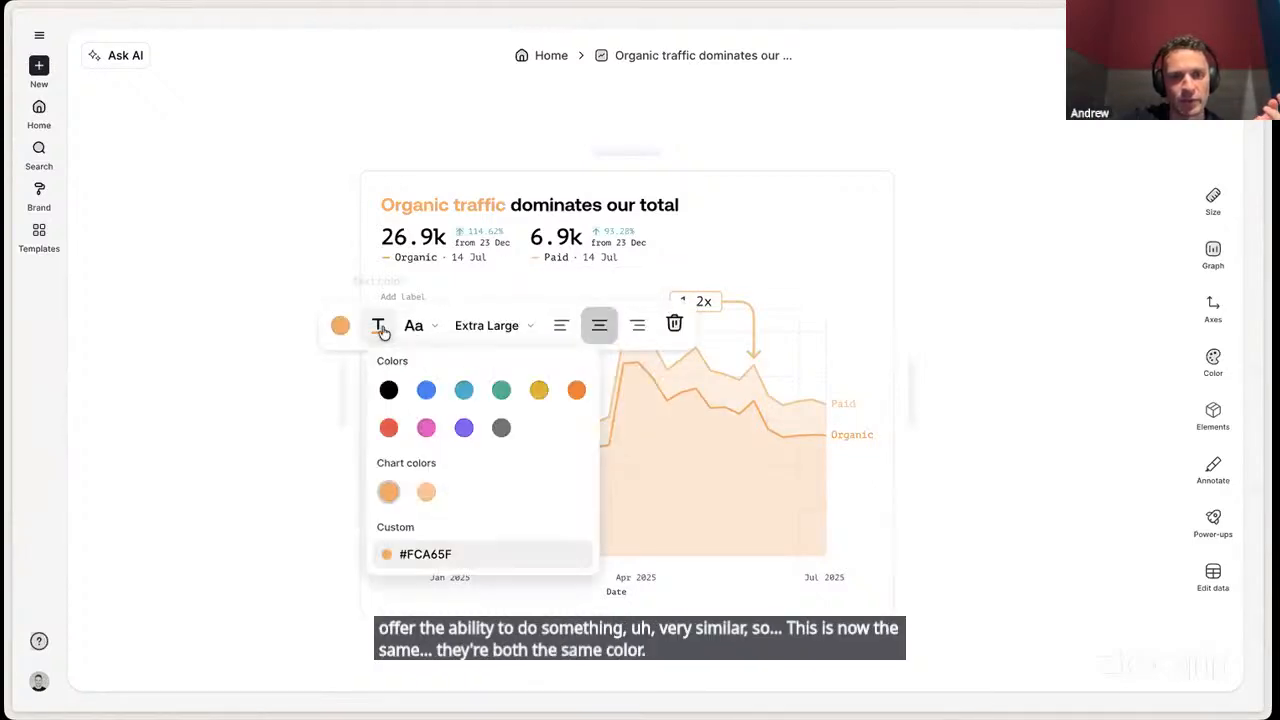
pyautogui.click(389, 391)
pyautogui.click(296, 408)
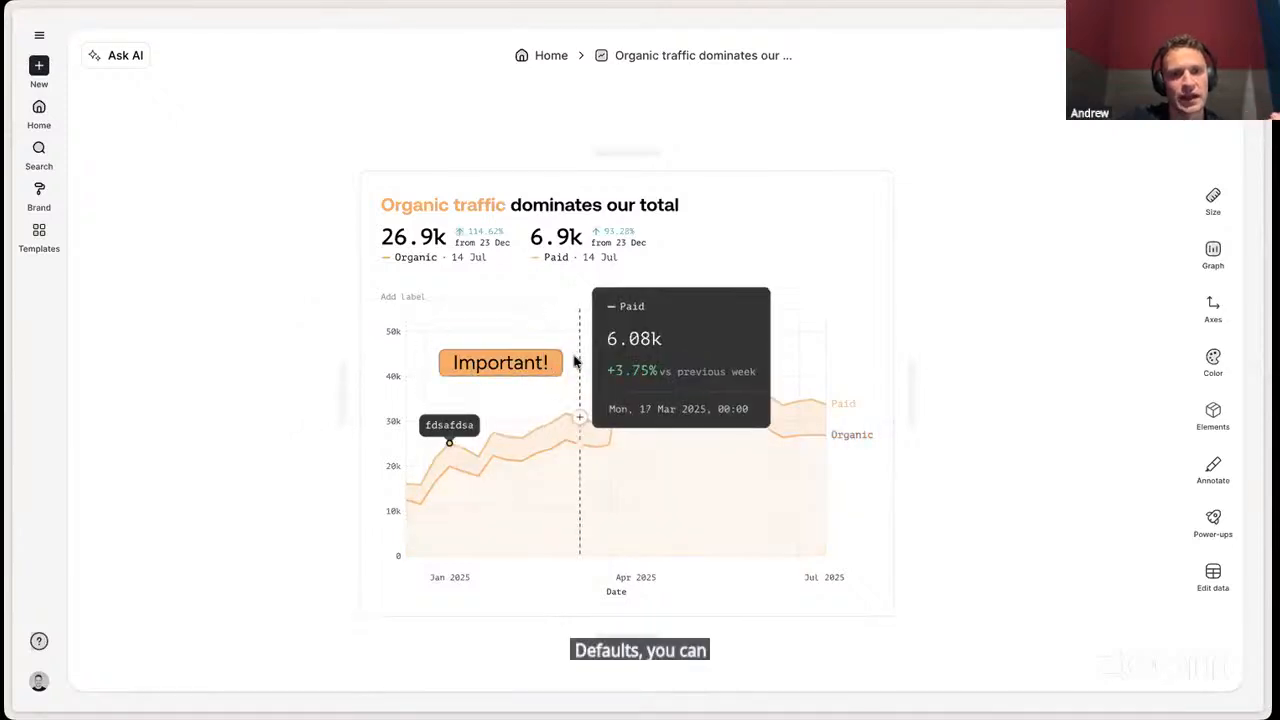
# - Narrow the "Important!" annotation box slightly and set its text size to Medium
pyautogui.moveTo(559, 362)
pyautogui.mouseDown()
pyautogui.moveTo(526, 362)
pyautogui.moveTo(554, 362)
pyautogui.mouseUp()
pyautogui.click(480, 333)
pyautogui.click(488, 398)
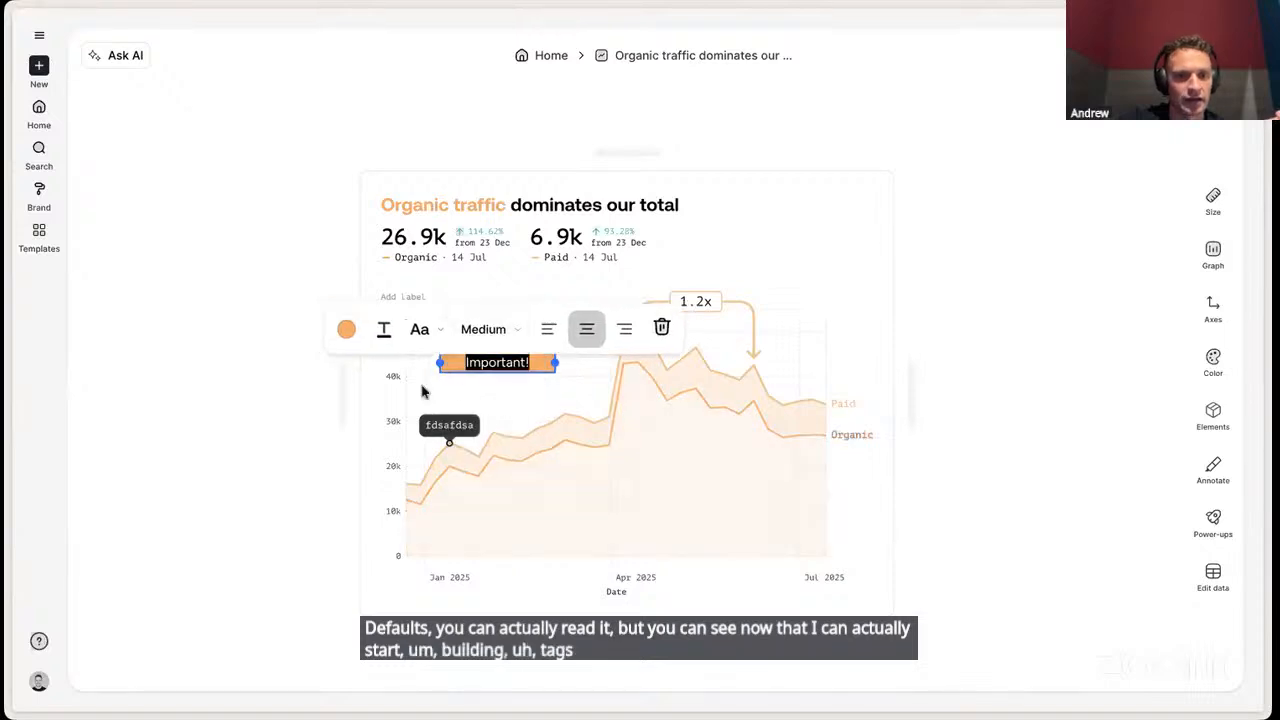
pyautogui.click(269, 397)
# - Narrow the "Important!" tag to fit its text and move it into the shaded area below the April peak
pyautogui.click(535, 363)
pyautogui.moveTo(552, 362)
pyautogui.mouseDown()
pyautogui.moveTo(522, 362)
pyautogui.moveTo(647, 483)
pyautogui.moveTo(682, 437)
pyautogui.moveTo(681, 448)
pyautogui.mouseUp()
pyautogui.click(500, 365)
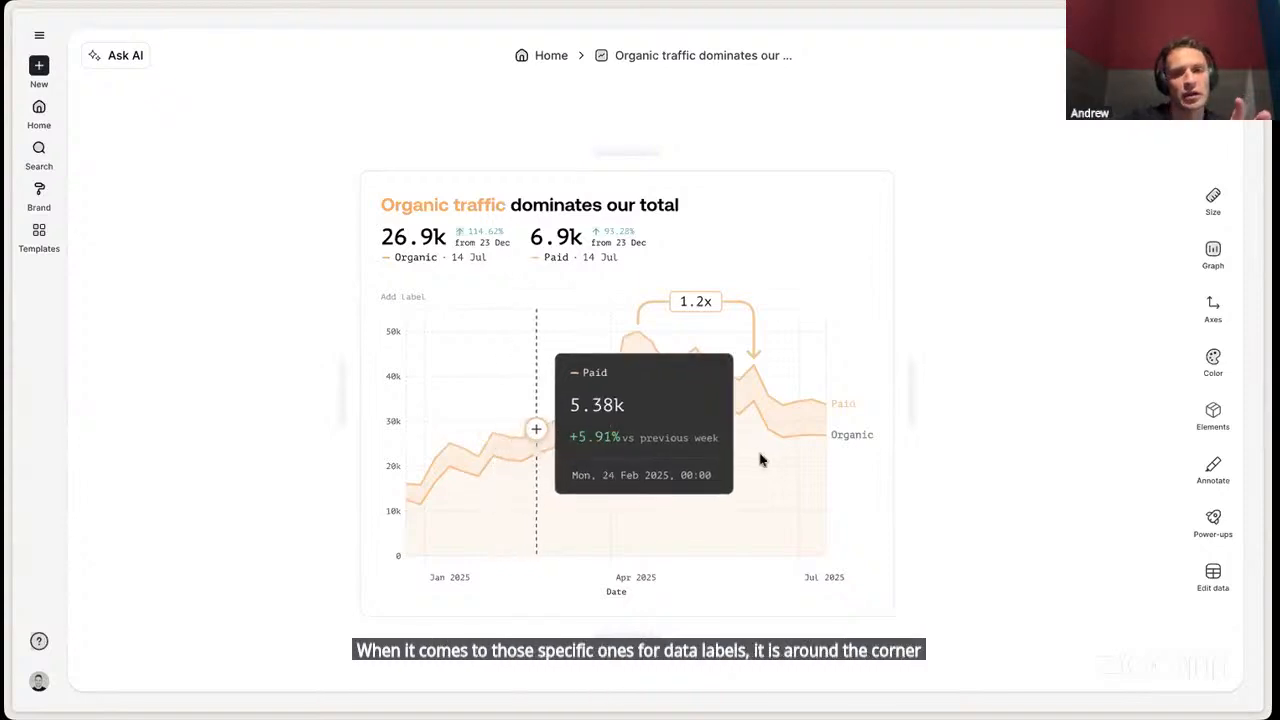
pyautogui.click(686, 447)
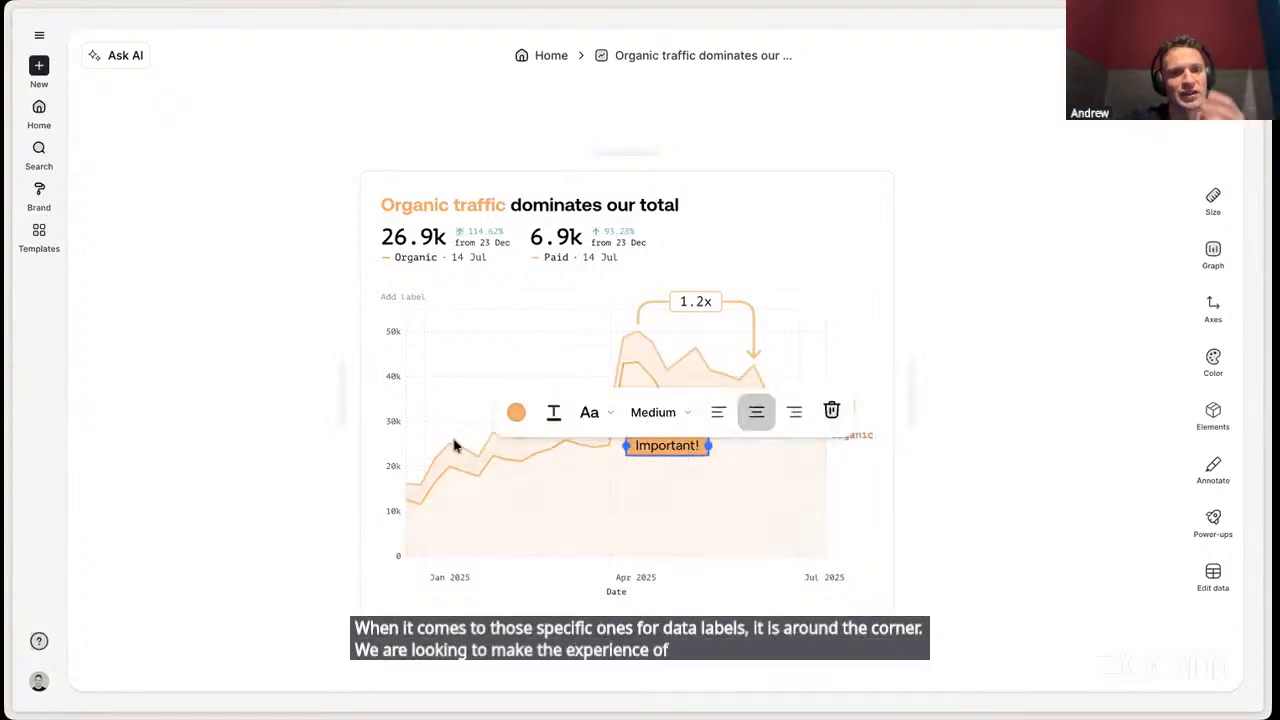
pyautogui.click(304, 288)
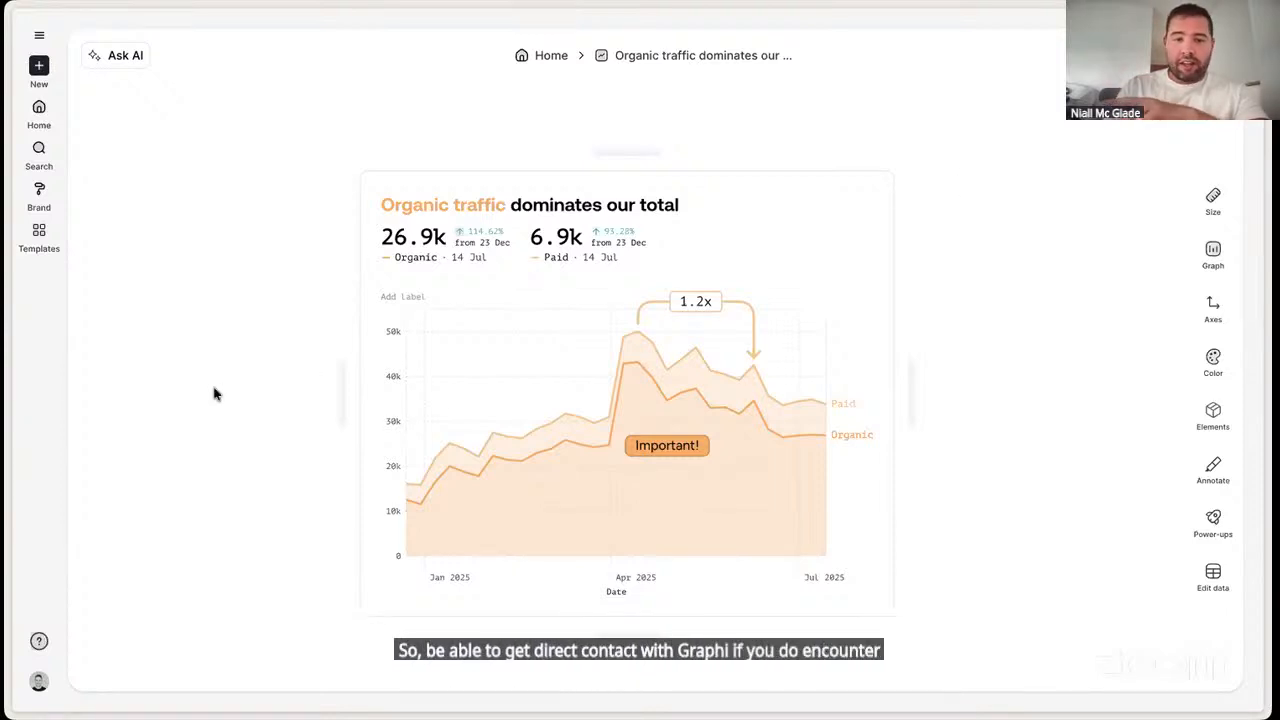
# - Open the feature request board from the help options and browse the listed Feature Requests
pyautogui.click(39, 641)
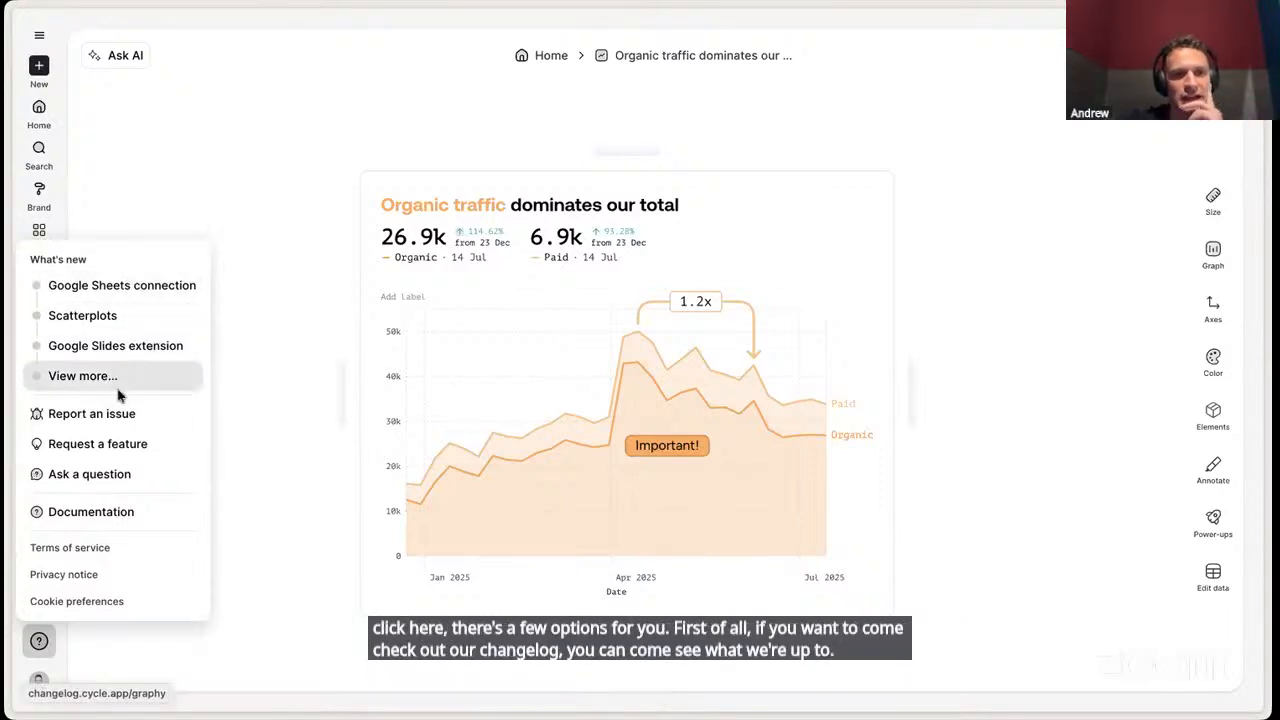
pyautogui.click(128, 441)
pyautogui.scroll(-5, 637, 403)
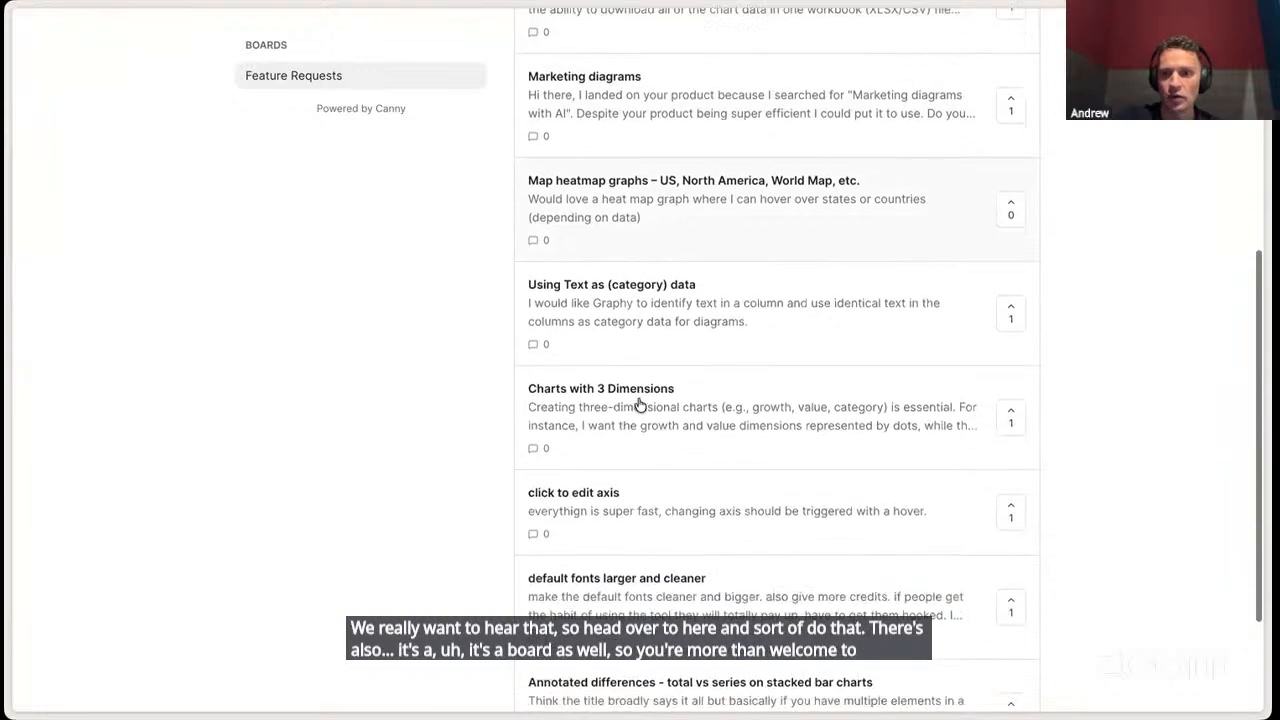
pyautogui.scroll(-3, 640, 403)
pyautogui.scroll(8, 640, 403)
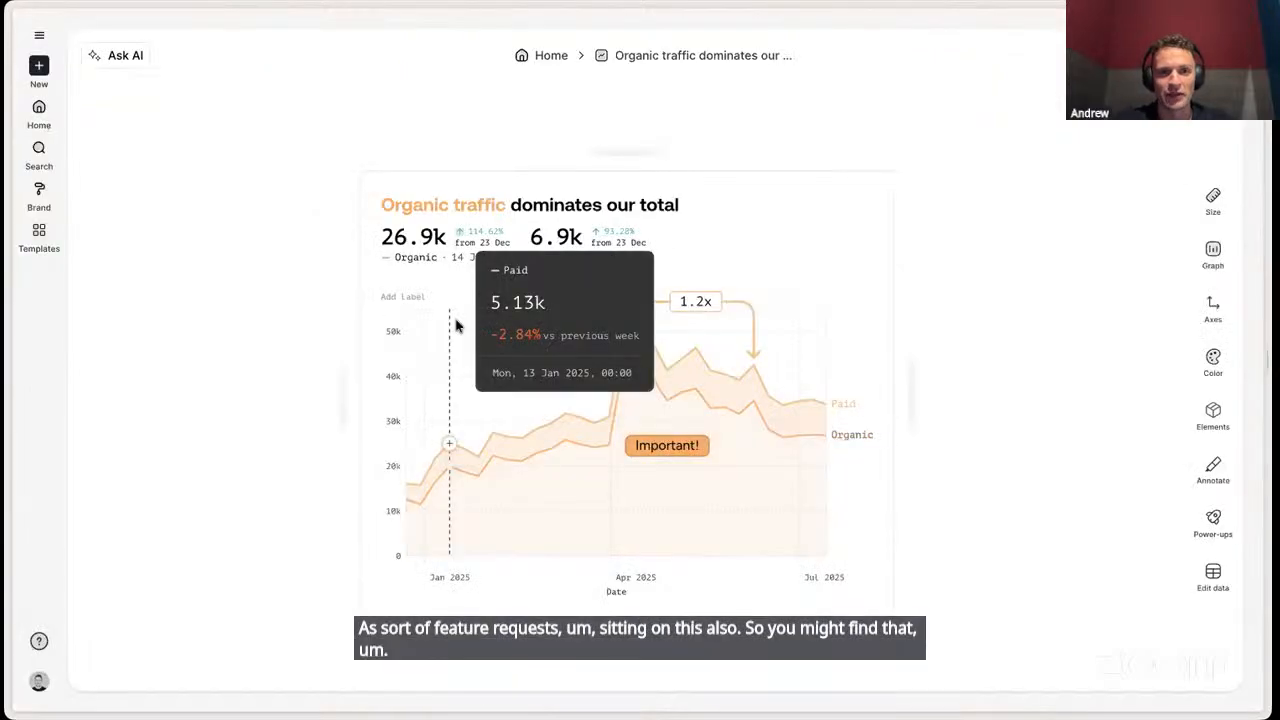
# - Open the Report an issue form from the help options and close it without sending
pyautogui.click(39, 641)
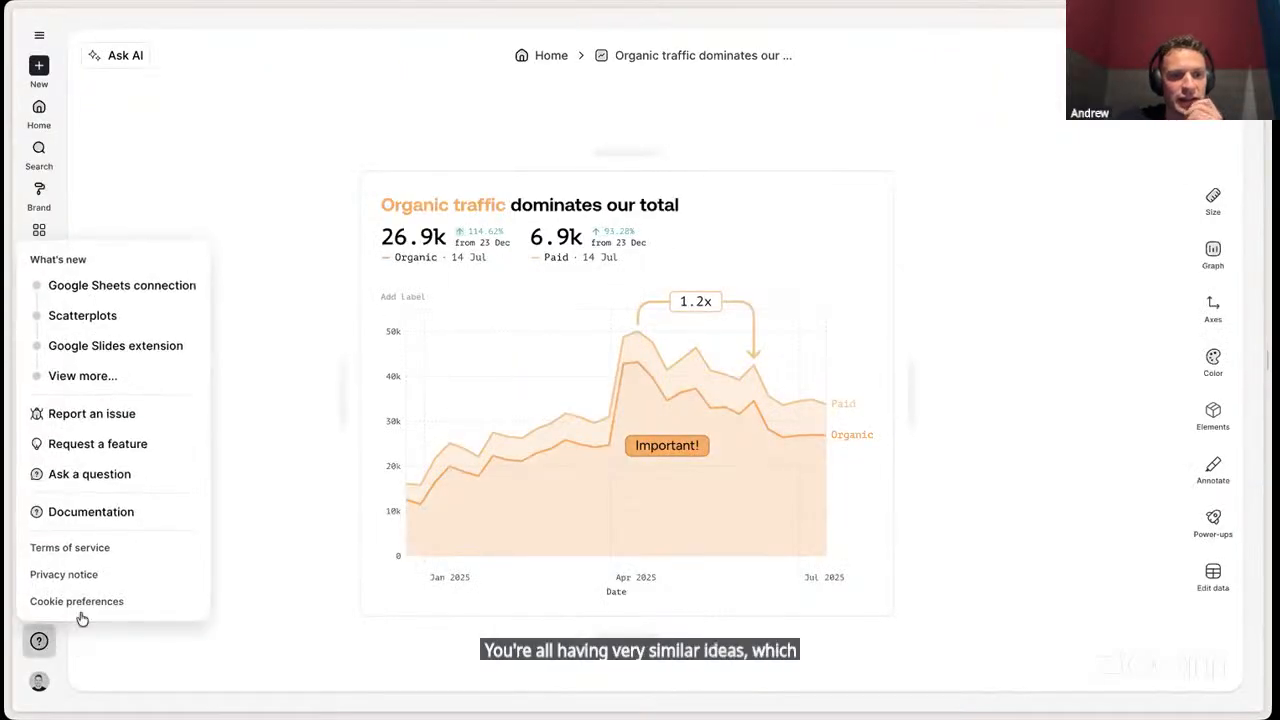
pyautogui.click(117, 422)
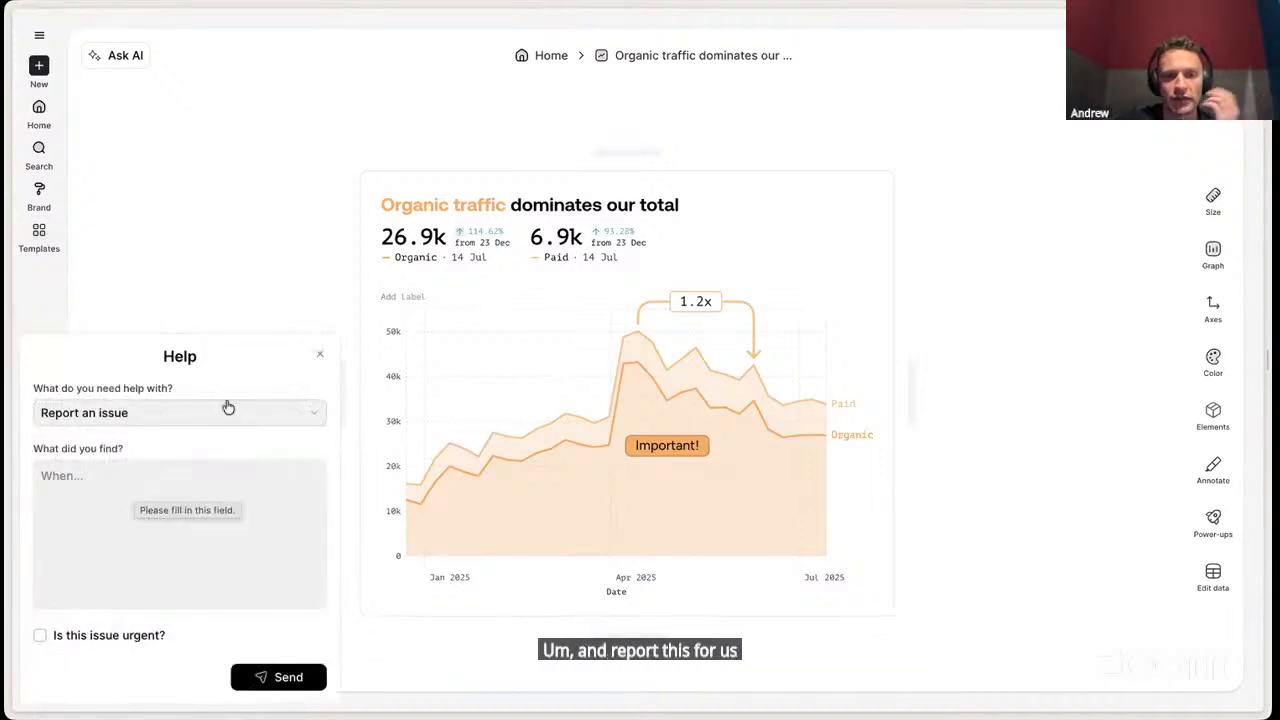
pyautogui.click(321, 356)
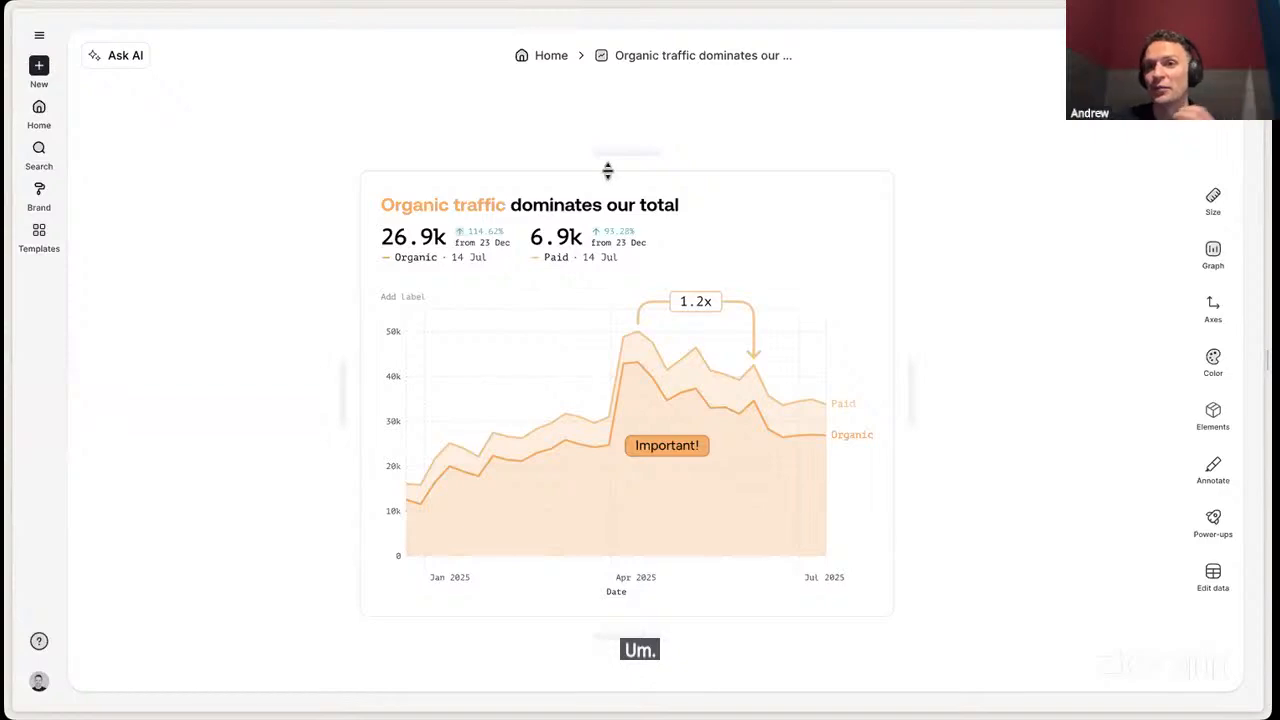